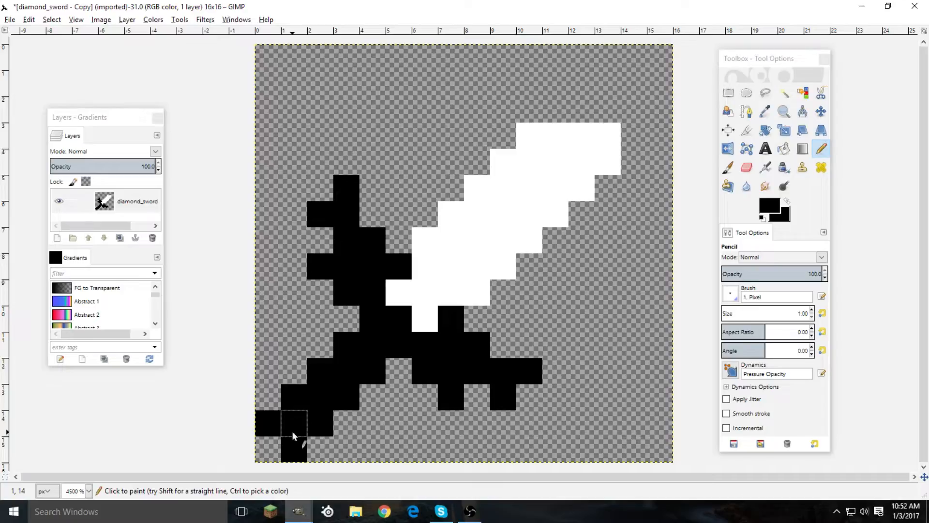
Paint the empty corner pixel at the end of the sword handle black
left_click(275, 454)
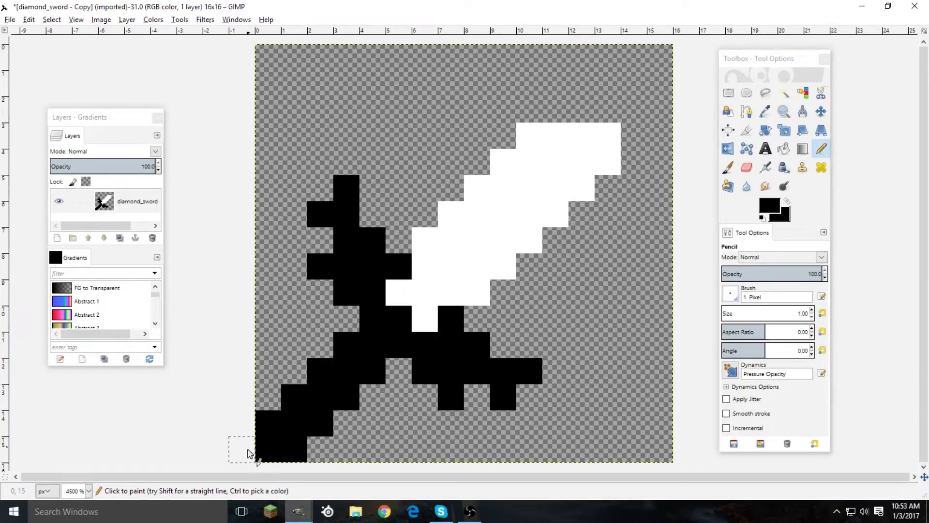
scroll(373, 322, "down", 2)
scroll(362, 338, "up", 2)
scroll(307, 396, "up", 1)
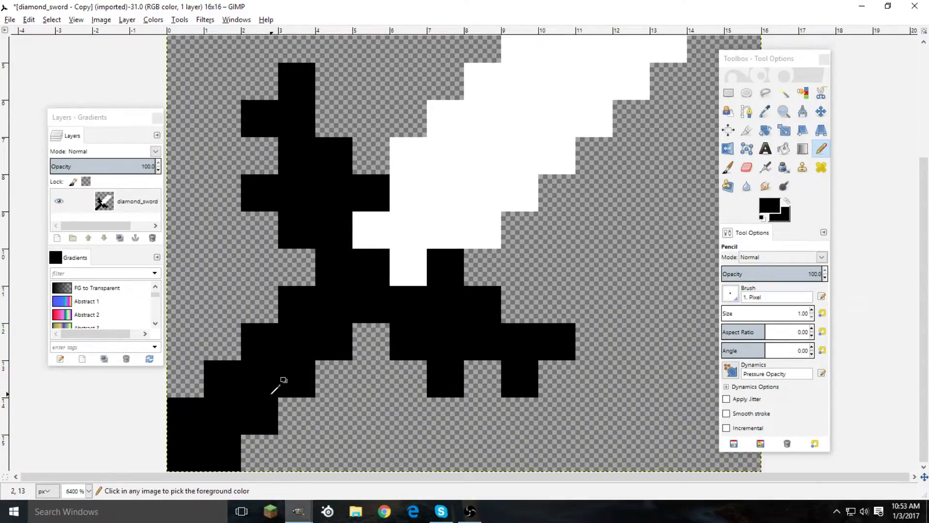
scroll(213, 424, "down", 1)
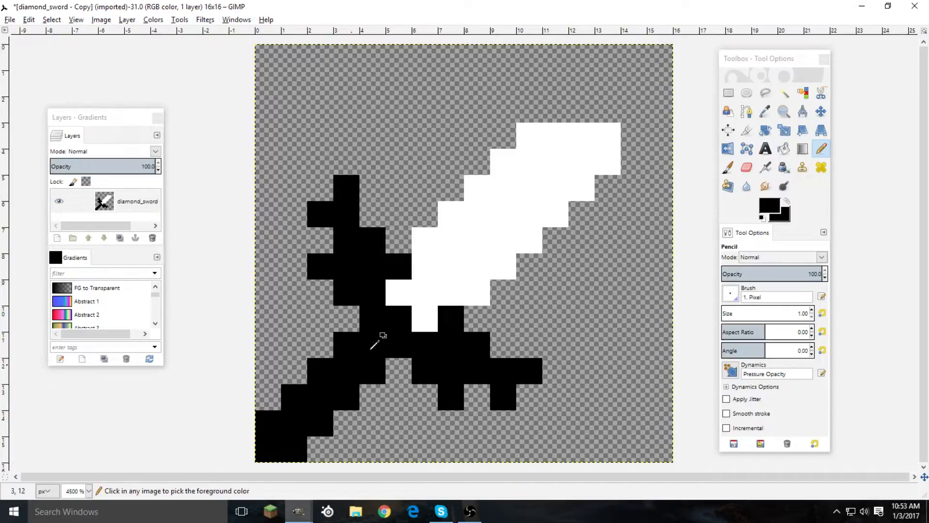
Sample the blade's white and add a row of three white pixels above the blade tip
left_click(532, 137, "ctrl")
left_click_drag(581, 111, 560, 112)
left_click(605, 114)
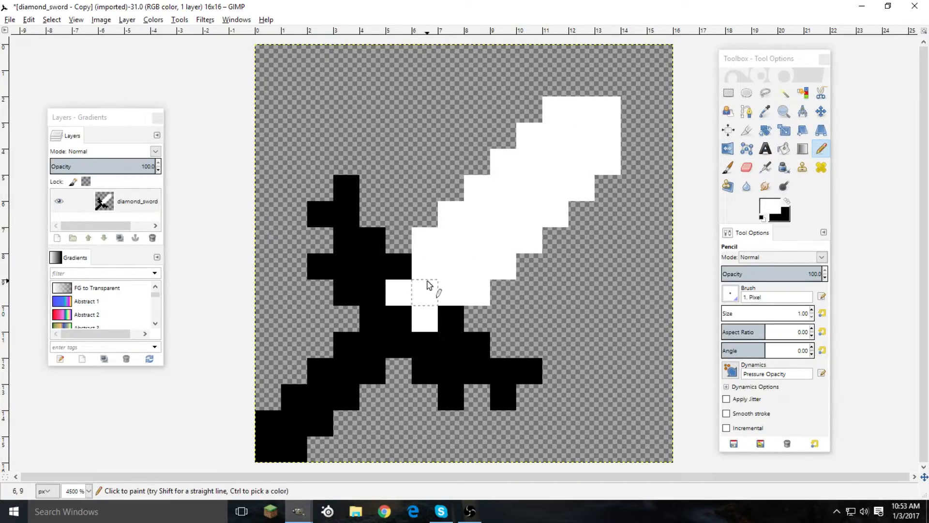
scroll(481, 230, "down", 2, "ctrl")
scroll(481, 231, "up", 2, "ctrl")
Erase the corner pixel and the two pixels adjoining it at the end of the handle
key("shift+e")
left_click_drag(564, 118, 648, 105)
key("ctrl+z")
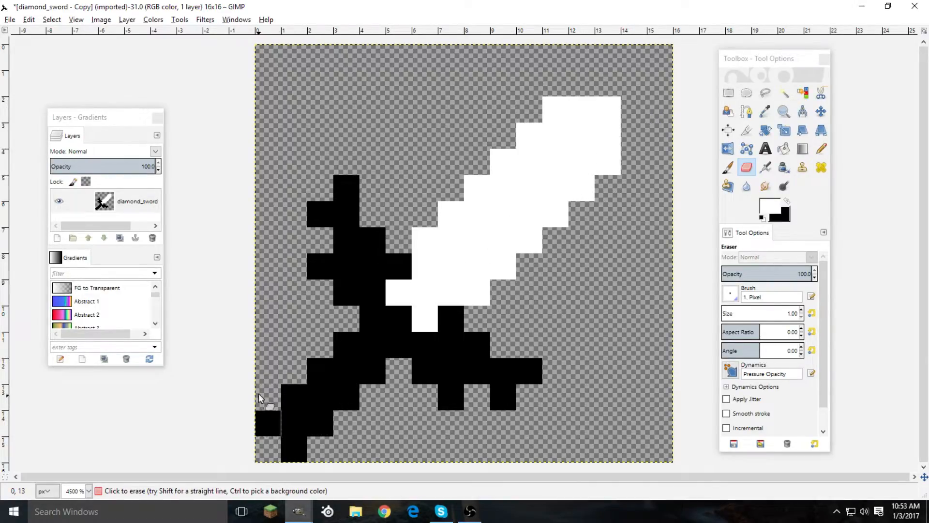
left_click(265, 422)
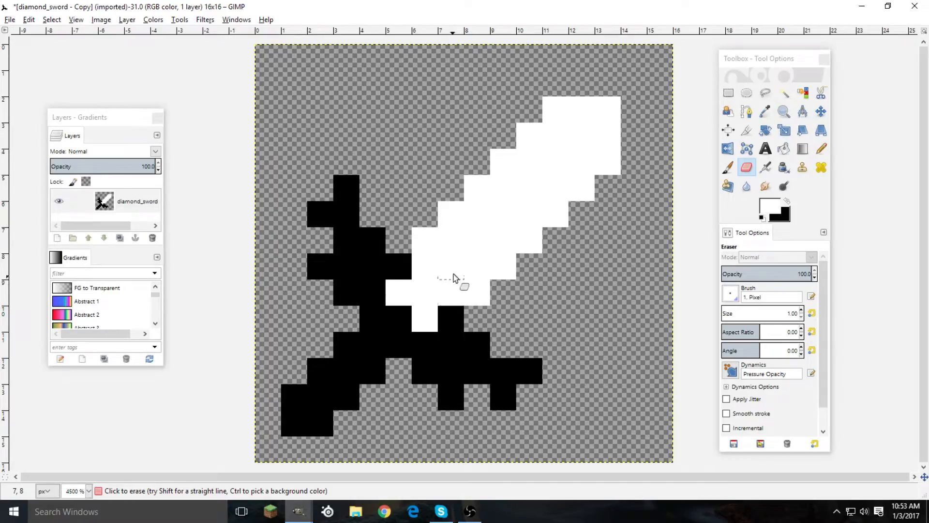
Return to the Pencil tool and sample the handle's black as the foreground colour
key("n")
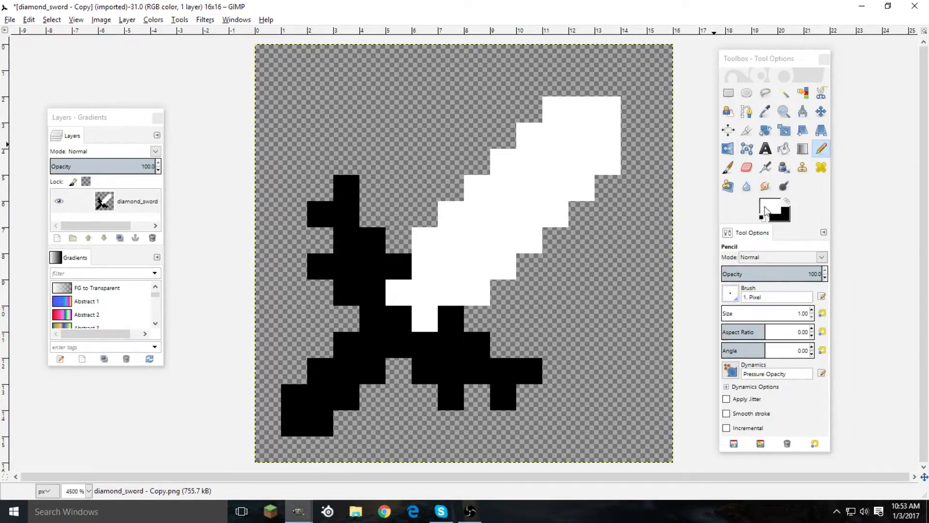
left_click(535, 227)
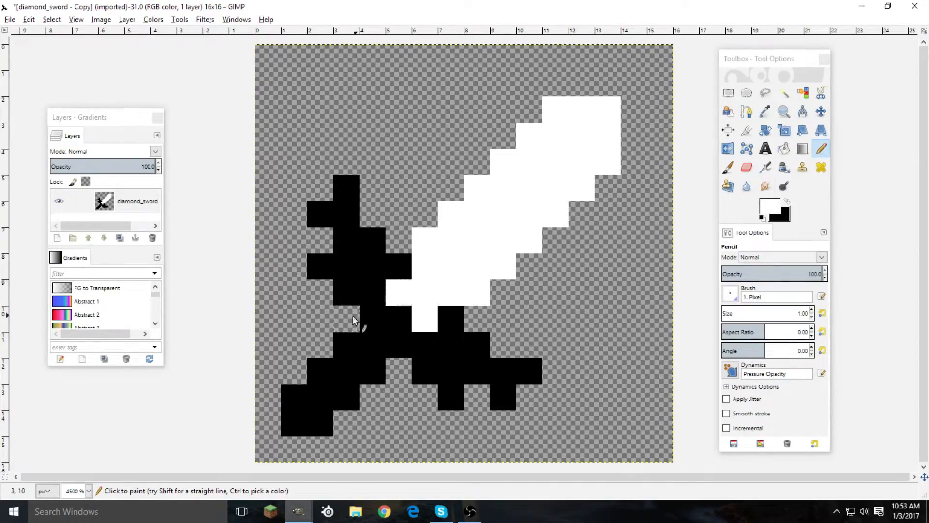
left_click(383, 345, "ctrl")
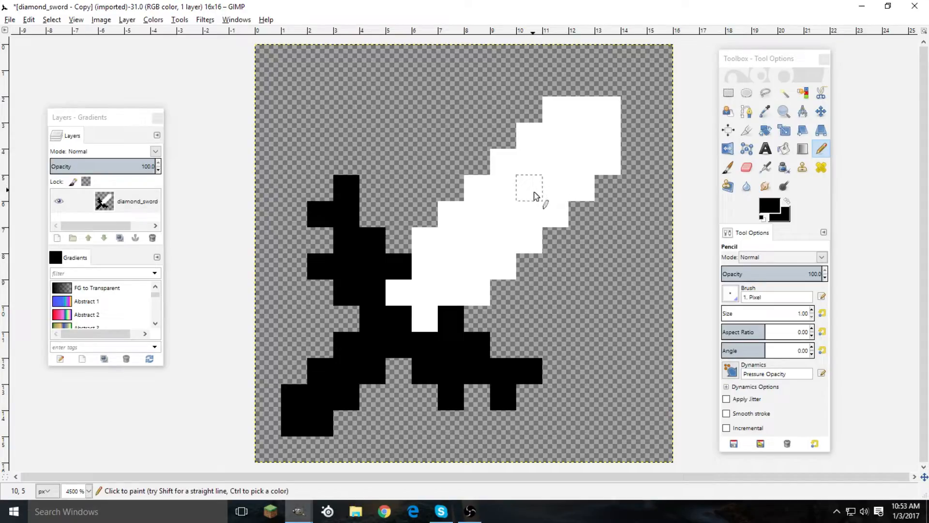
key("u")
left_click(504, 214)
key("r")
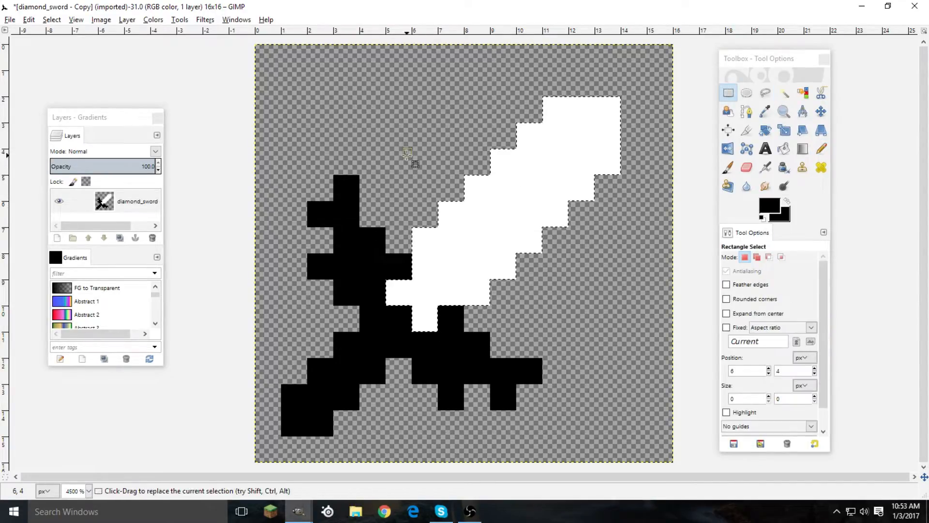
left_click(197, 142)
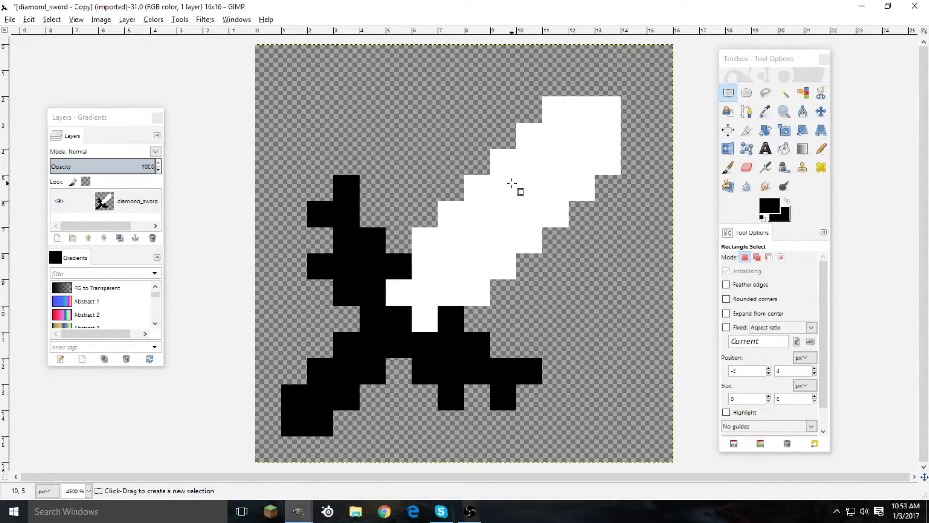
key("n")
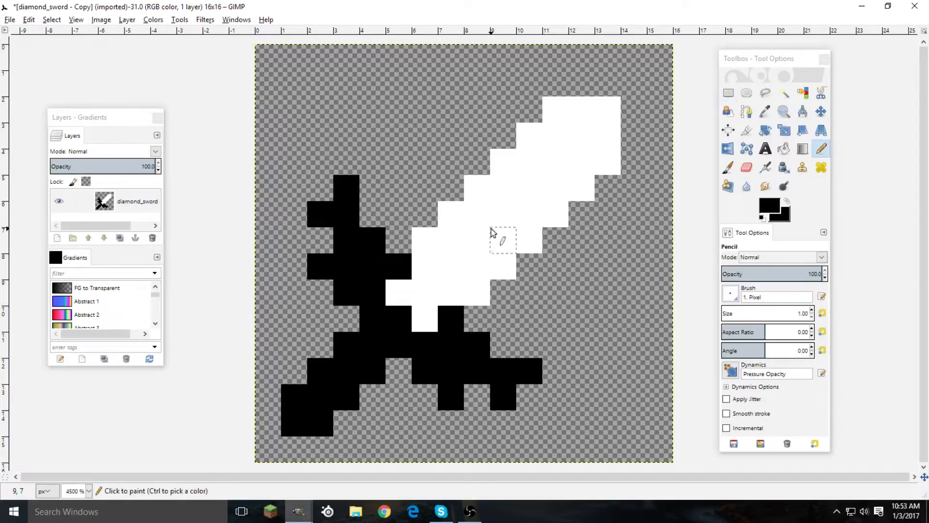
Paint two black pixels at the end of the handle, one on each side of the empty corner pixel
left_click(294, 448)
left_click(268, 422)
scroll(357, 276, "down", 2)
scroll(361, 278, "up", 2)
Set the foreground colour to turquoise 00f9bb
left_click(769, 205)
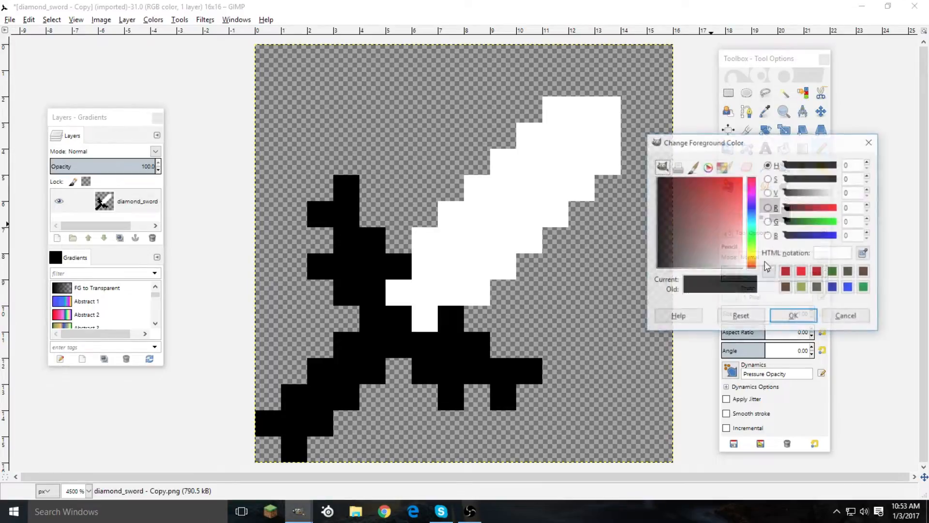
mouse_move(823, 235)
left_mouse_down()
mouse_move(818, 222)
mouse_move(828, 222)
left_mouse_up()
left_click_drag(742, 191, 741, 176)
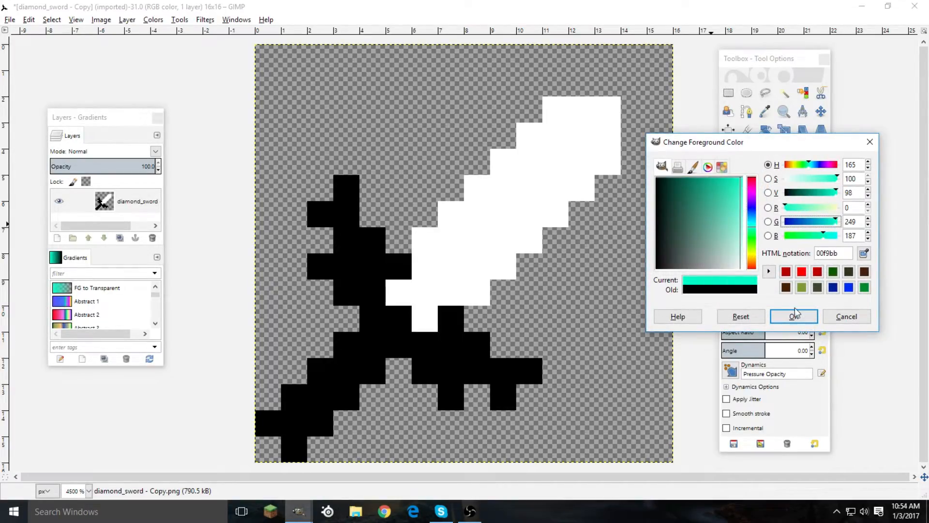
left_click(793, 317)
Bucket-fill the white blade with the turquoise foreground colour and return to the Pencil tool
key("shift+b")
left_click(481, 245)
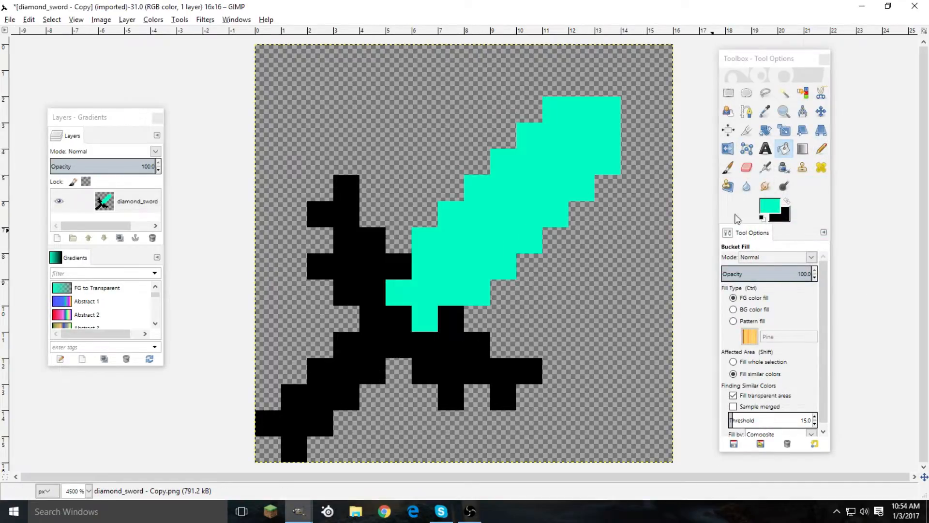
key("r")
key("n")
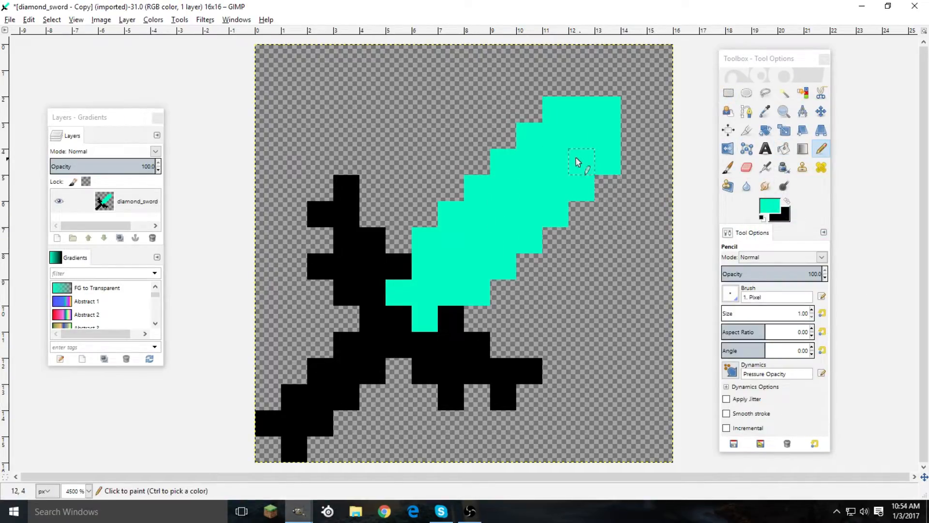
Set the Pencil opacity to 20.7
mouse_move(761, 277)
left_mouse_down()
mouse_move(743, 272)
mouse_move(848, 269)
left_mouse_up()
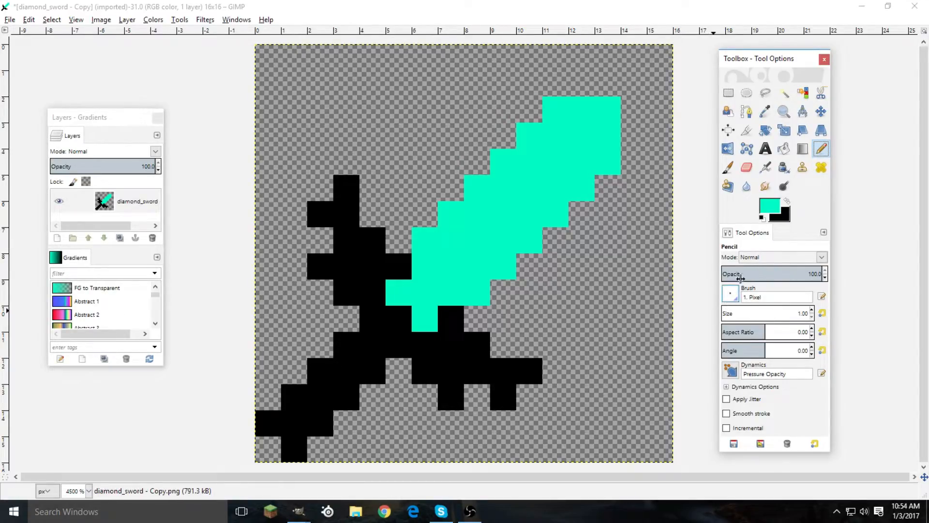
left_click(725, 274)
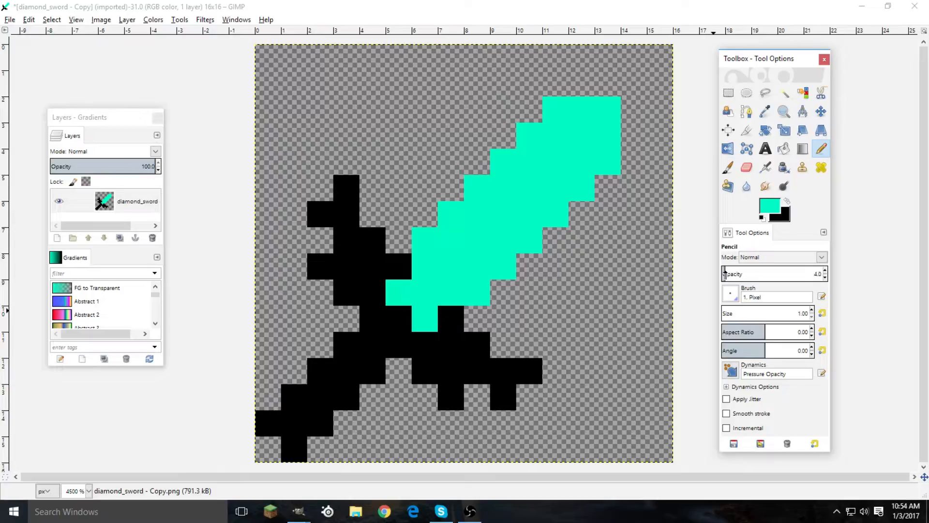
left_click_drag(735, 274, 839, 269)
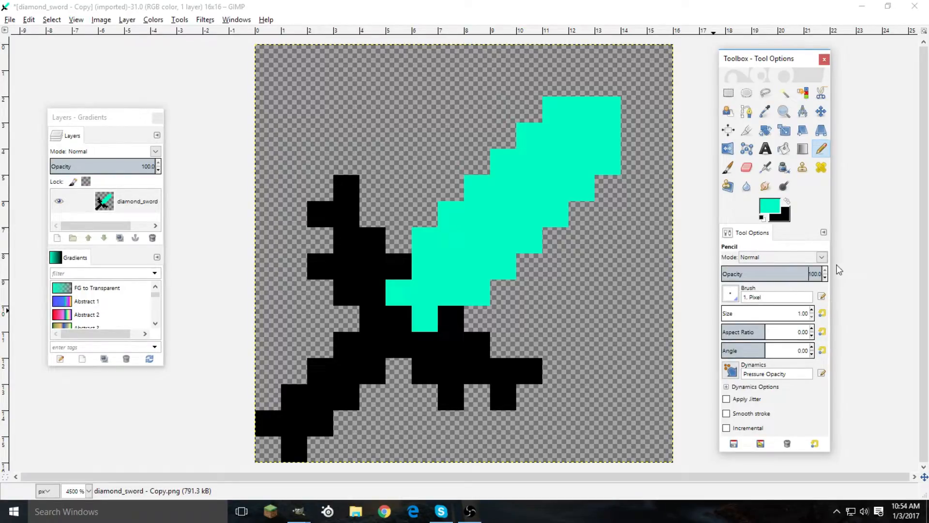
left_click(743, 274)
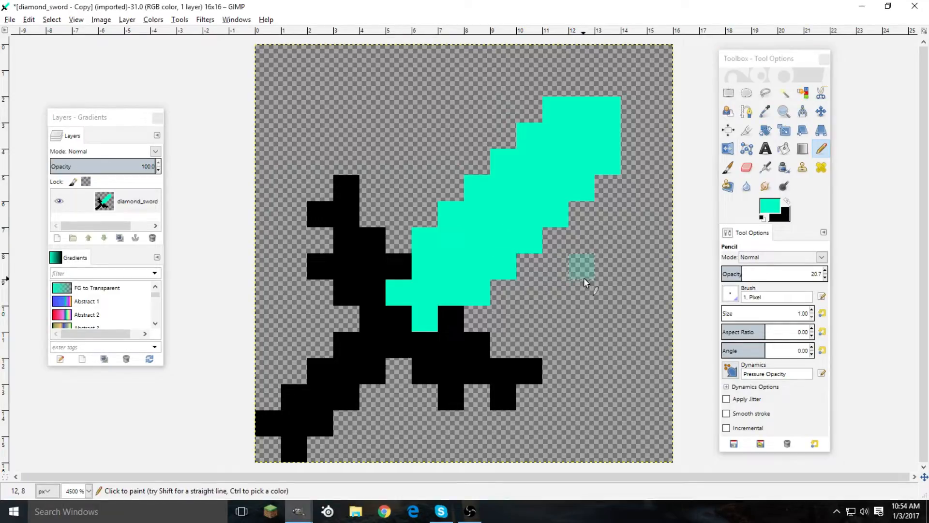
Reset the foreground colour to black and shade the lowest pixel of the blade's lower edge with the Pencil
key("d")
key("b")
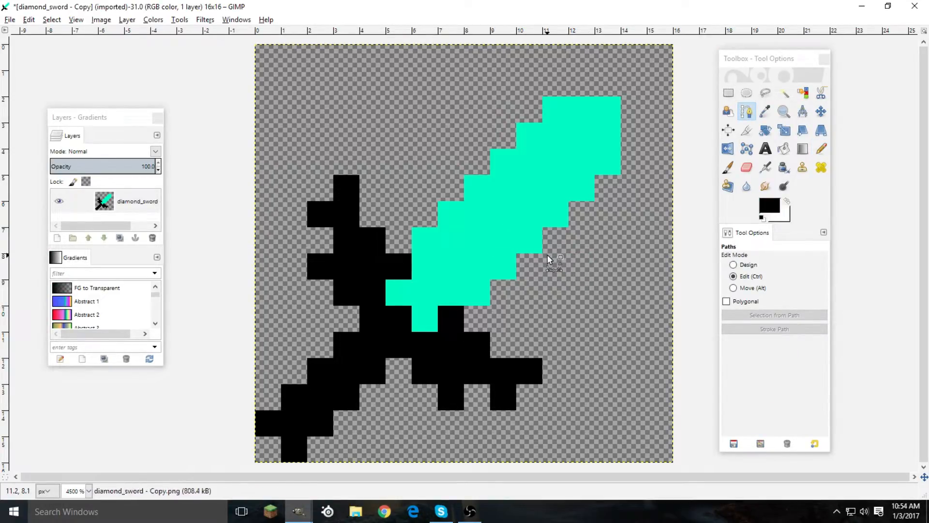
key("n")
left_click(477, 292)
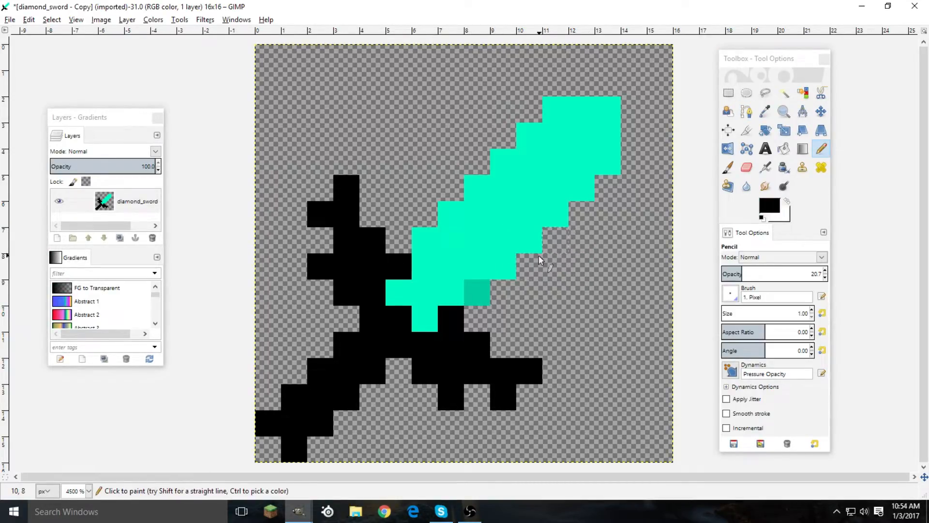
Raise the Pencil opacity to 58 and darken the blade's lower edge pixels from the guard up to the tip
left_click(780, 272)
left_click(473, 293)
left_click(507, 264)
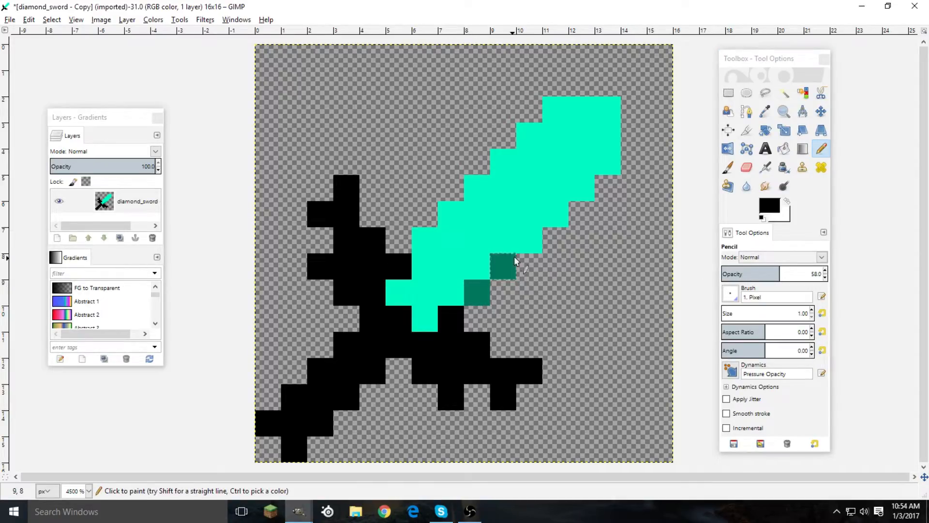
left_click(530, 240)
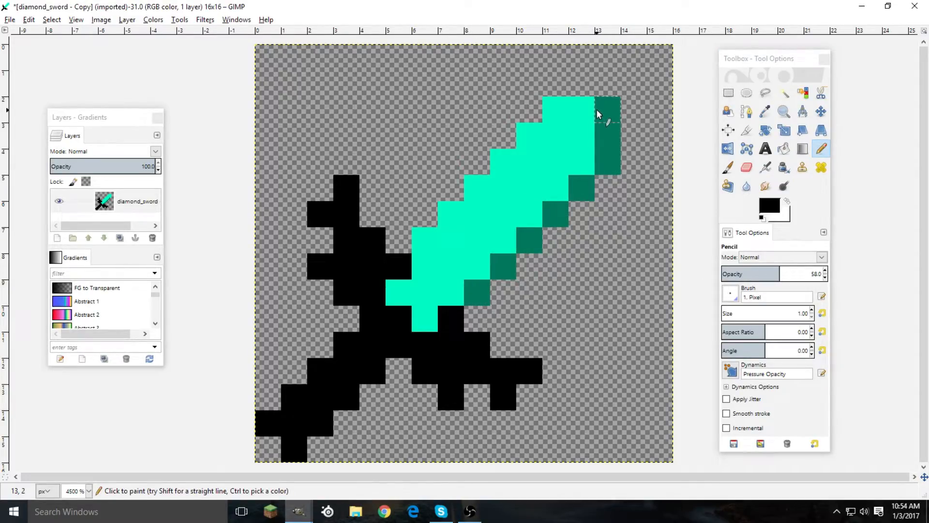
Darken the top row of the tip and the blade's upper edge pixels down to the guard in the same shade
left_click(542, 139)
left_click(501, 169)
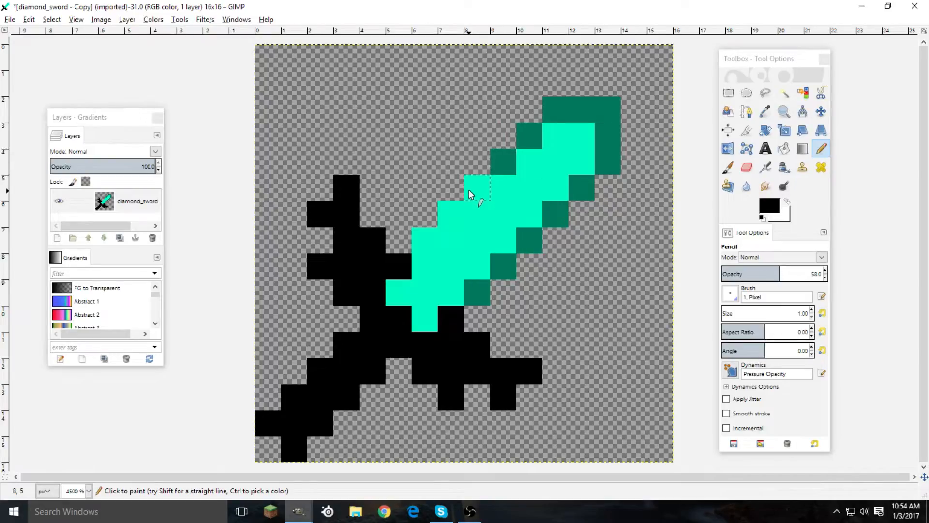
left_click(445, 218)
left_click(423, 239)
scroll(421, 279, "down", 3, "ctrl")
scroll(439, 287, "up", 3, "ctrl")
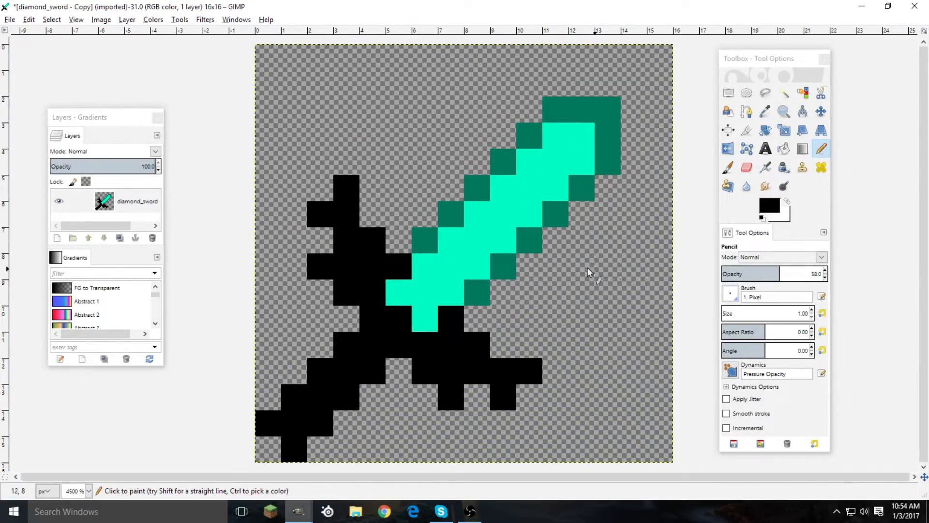
Set the Pencil opacity to 24.1 and shade the diagonal line of pixels along the blade's centre up to the tip
left_click(750, 274)
left_click(418, 300)
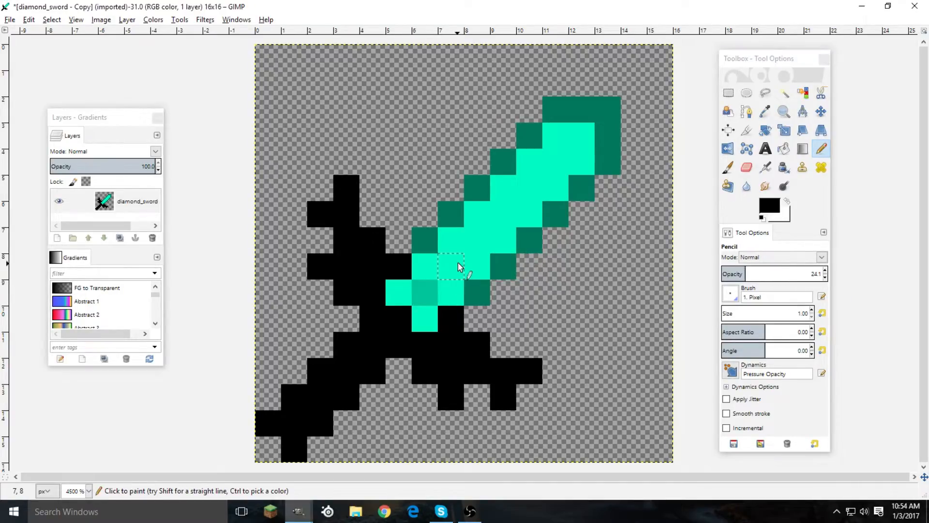
left_click(459, 267)
left_click(555, 160)
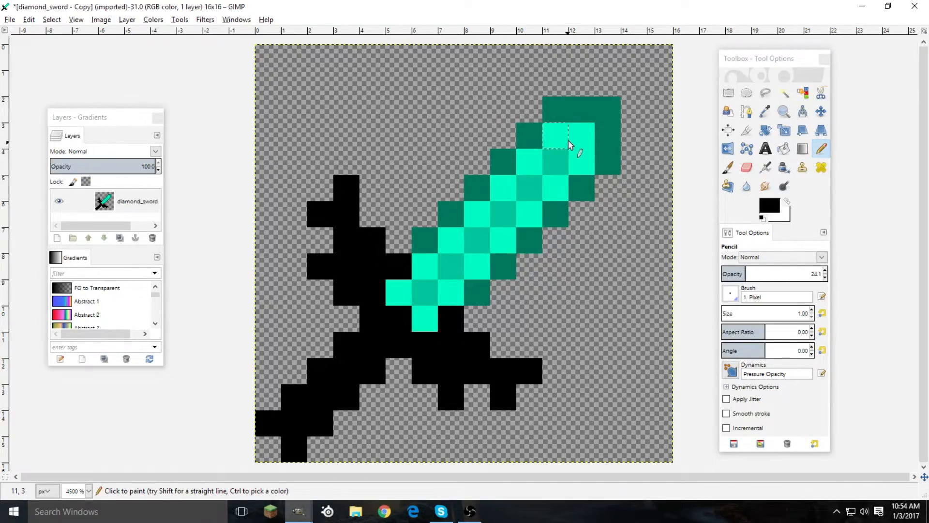
left_click(579, 139)
Set the Pencil opacity to 58.6, sample the blade's turquoise and lighten one dark pixel on the lower edge
scroll(358, 257, "down", 5)
scroll(357, 256, "up", 5)
scroll(450, 247, "down", 5)
scroll(479, 242, "up", 5)
scroll(484, 249, "up", 2)
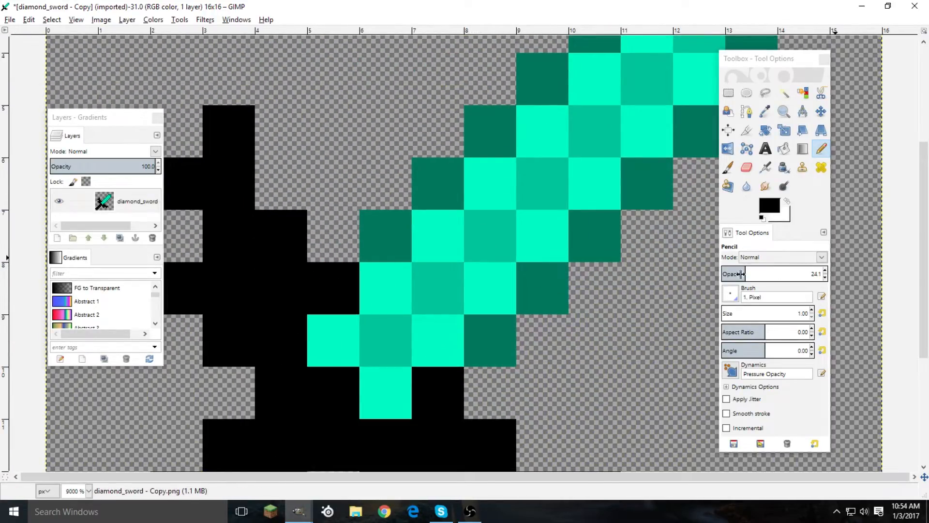
left_click_drag(746, 273, 780, 273)
left_click(535, 238, "ctrl")
left_click(542, 277)
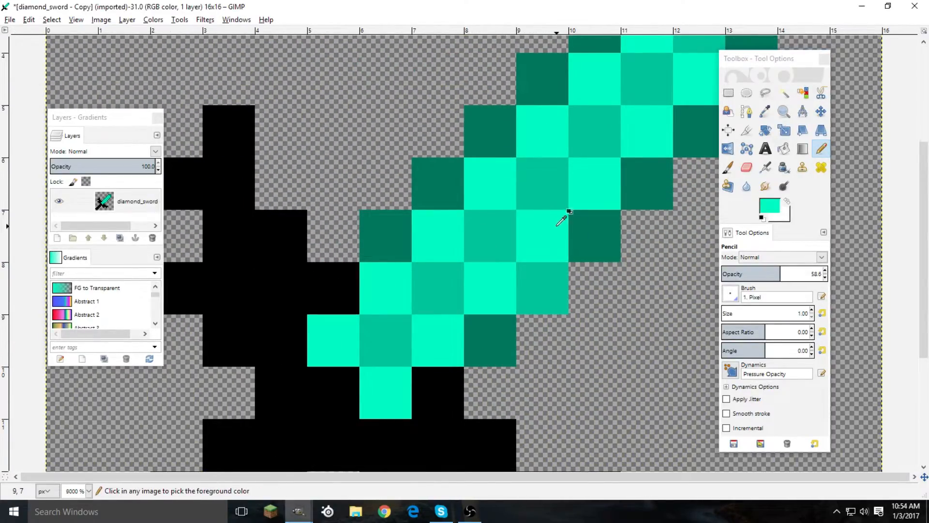
Undo all shading strokes on the blade, back to its flat turquoise fill
scroll(523, 214, "down", 2)
scroll(528, 233, "up", 1)
key("ctrl+z")
key("ctrl+z")
key("ctrl+z")
key("ctrl+z")
key("ctrl+z")
key("ctrl+z")
key("ctrl+z")
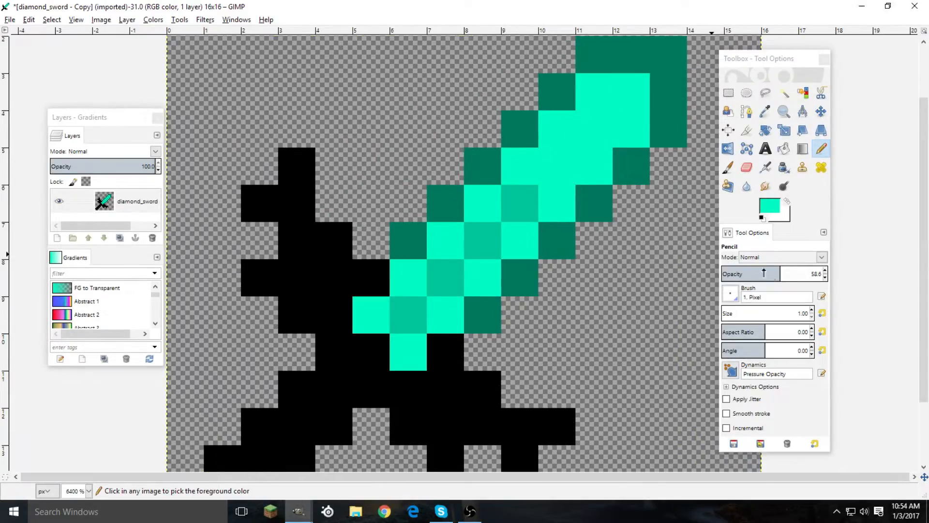
left_click_drag(780, 272, 795, 272)
key("ctrl+z")
key("ctrl+z")
key("ctrl+z")
key("ctrl+z")
key("ctrl+z")
key("ctrl+z")
key("ctrl+z")
key("ctrl+z")
key("ctrl+z")
key("ctrl+z")
key("ctrl+z")
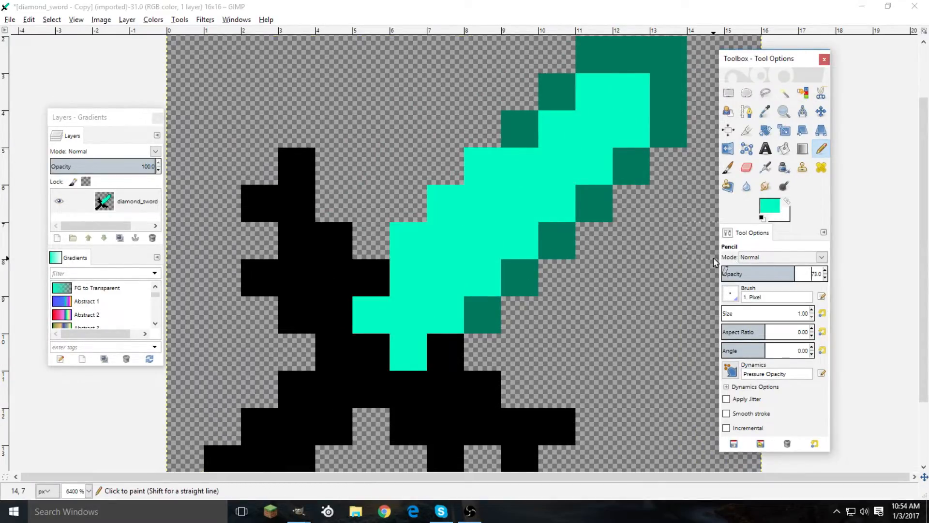
key("ctrl+z")
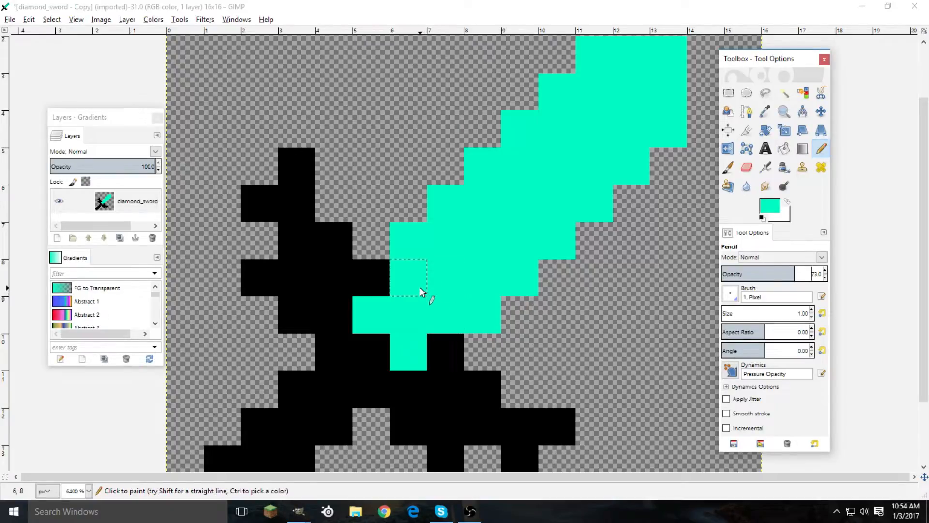
Set the Pencil opacity to 32.2 with black as foreground and darken the diagonal along the blade's centre from guard towards tip
left_click(754, 274)
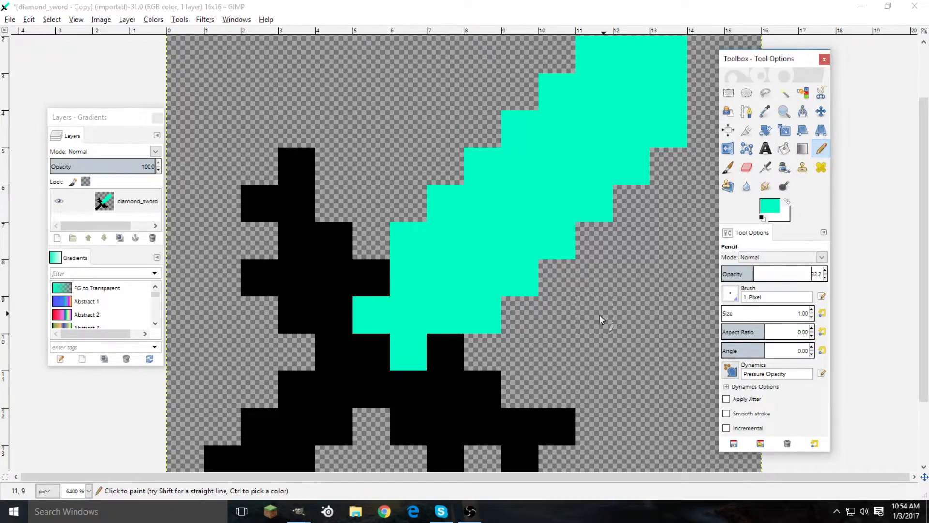
left_click(763, 218)
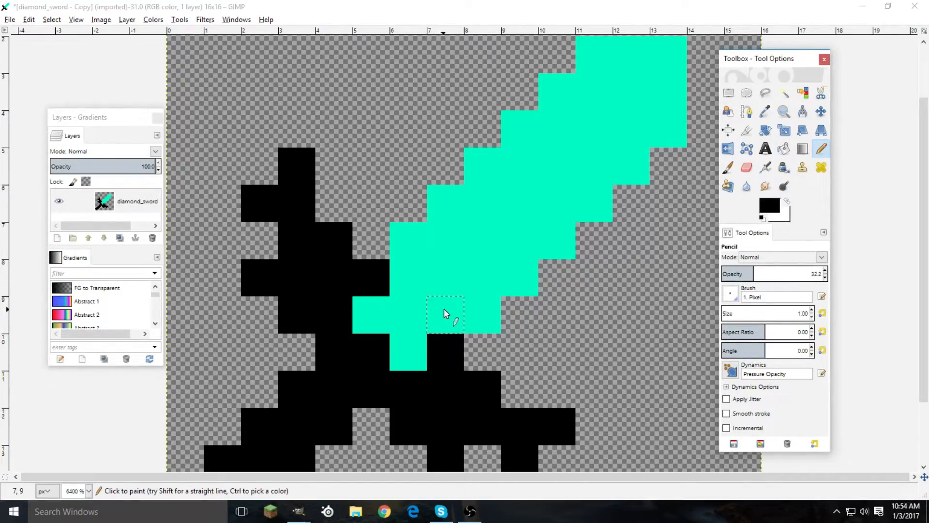
left_click(428, 310)
left_click(452, 274)
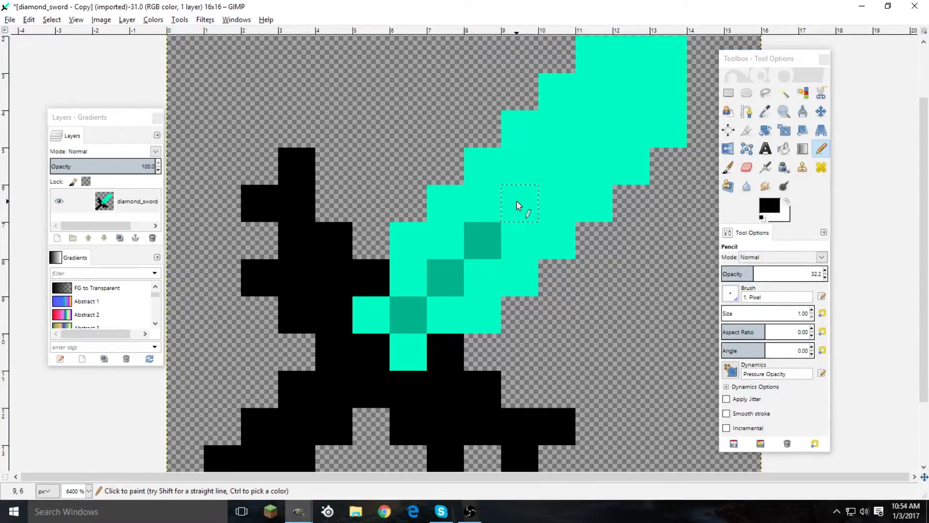
left_click(556, 167)
left_click(594, 129)
left_click(632, 97)
scroll(644, 115, "up", 3)
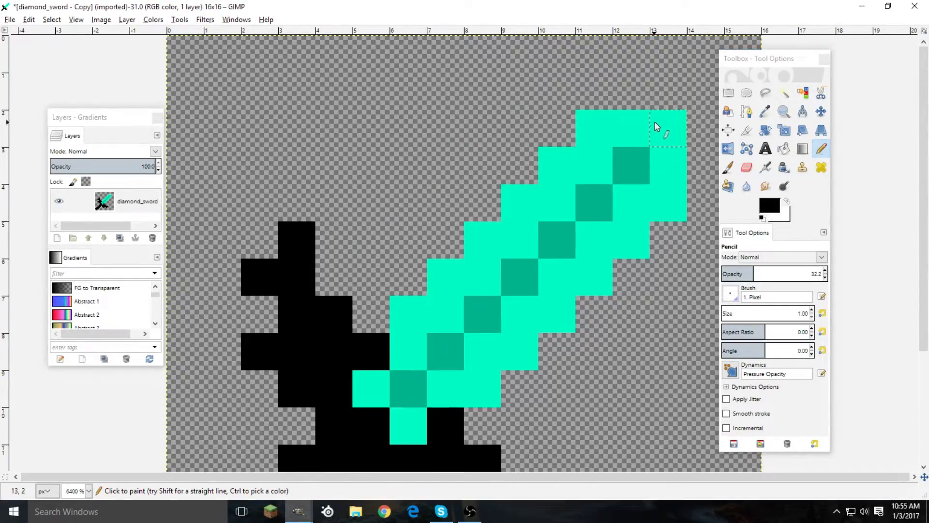
Darken the tip's corner pixels and the diagonal just below the blade's centre line down to the guard in the same shade
left_click(665, 145)
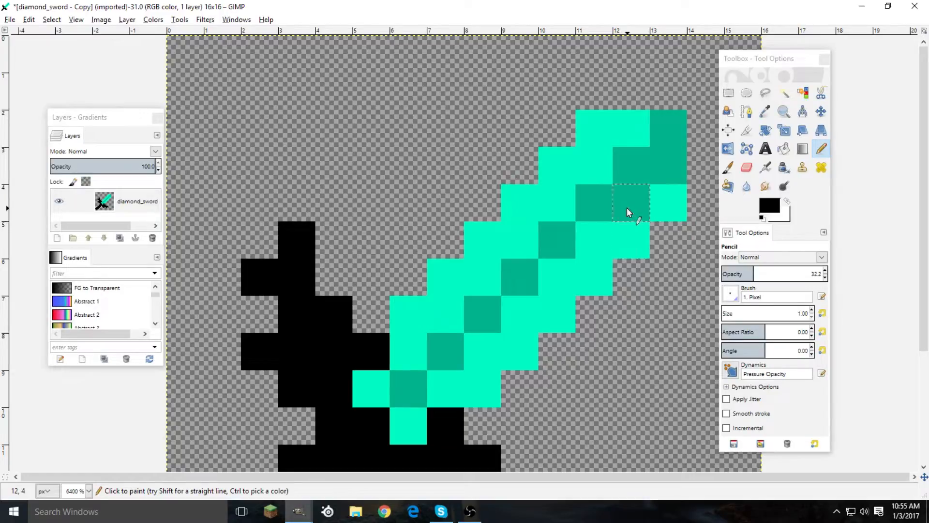
left_click(553, 284)
left_click(533, 314)
left_click(484, 355)
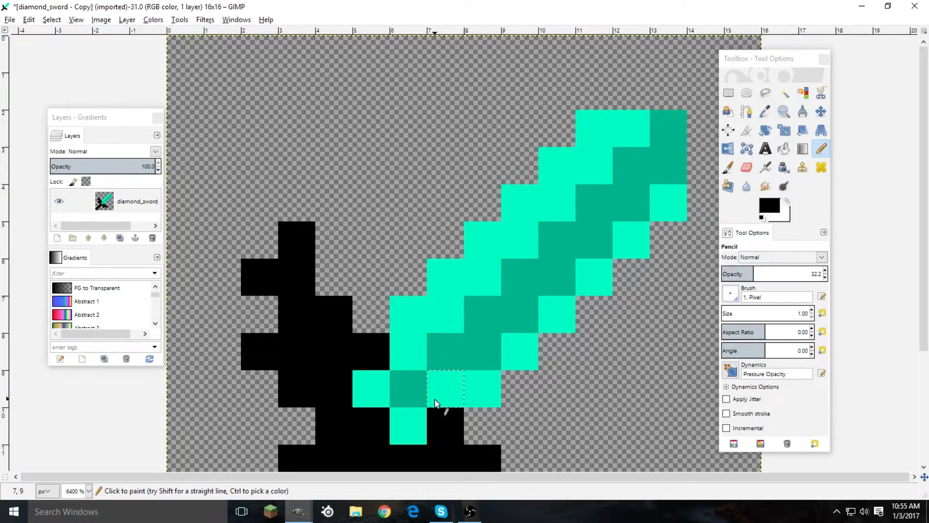
left_click(436, 399)
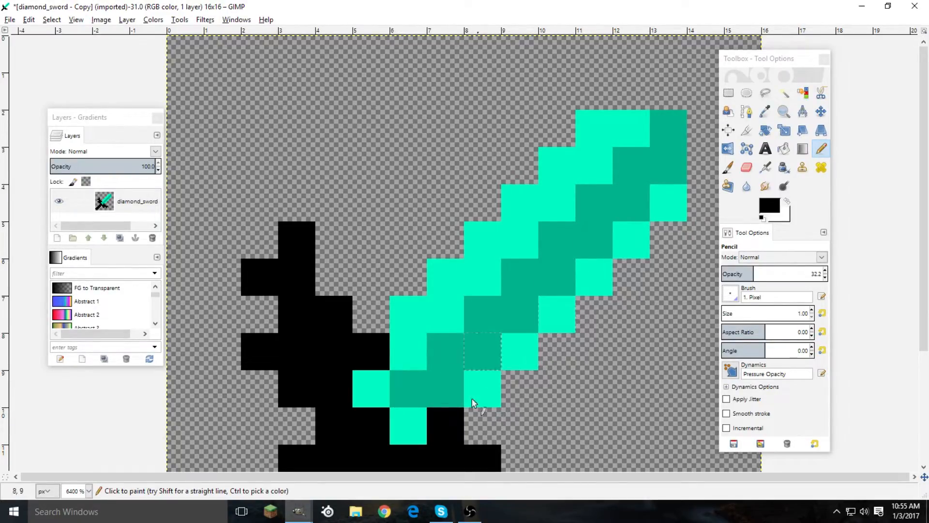
Darken the blade's lower edge pixels up to the tip and the single blade pixel set into the guard
left_click(494, 396)
left_click(522, 349)
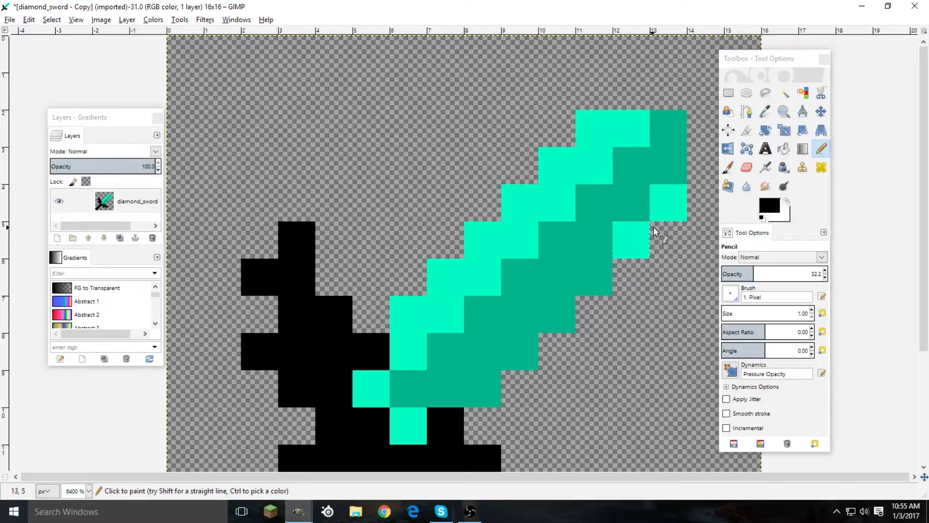
left_click(661, 213)
left_click(422, 424)
Darken the diagonal between centre line and lower edge a second time up to the tip, plus the blade pixel in the guard
left_click(440, 377)
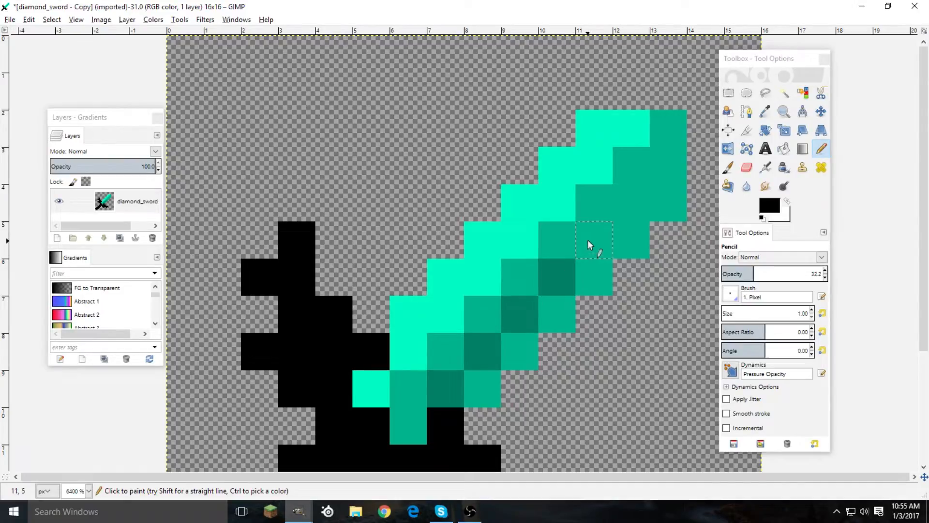
left_click(628, 207)
left_click(663, 181)
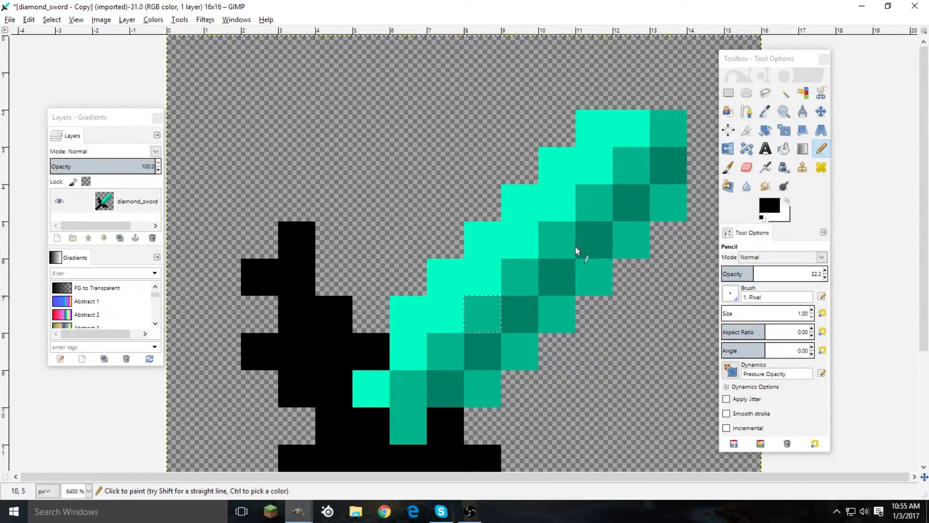
scroll(522, 289, "down", 2, "ctrl")
scroll(452, 316, "up", 2, "ctrl")
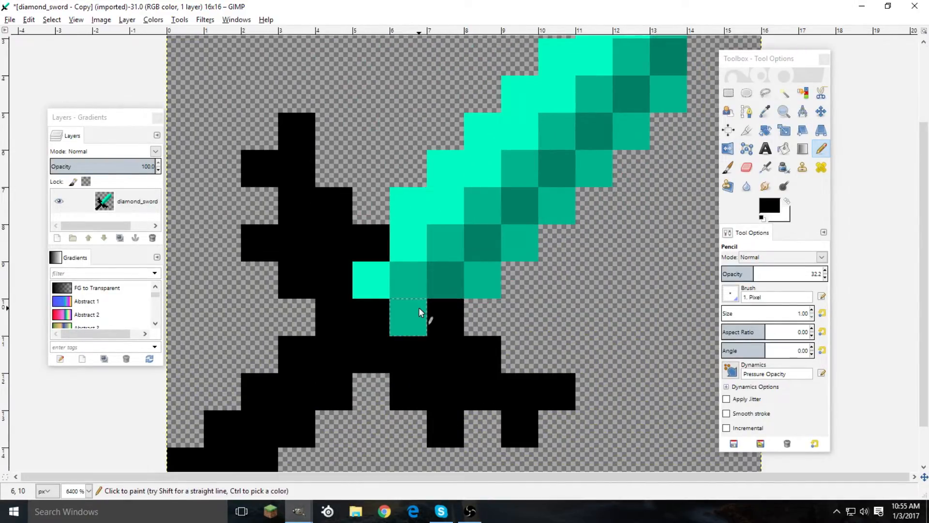
scroll(420, 312, "up", 3)
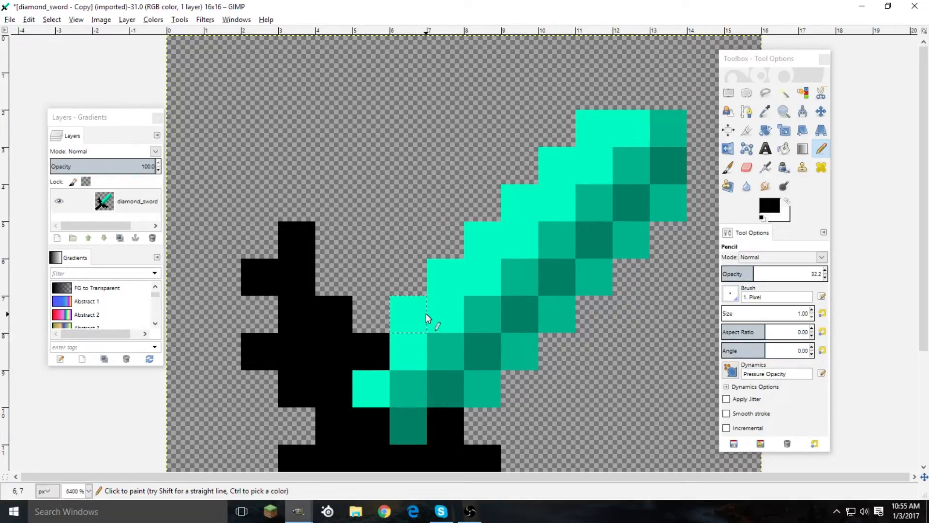
Try to blend sampled blade shades into the bright pixels beside the centre line, and undo the strokes
left_click(446, 339, "ctrl")
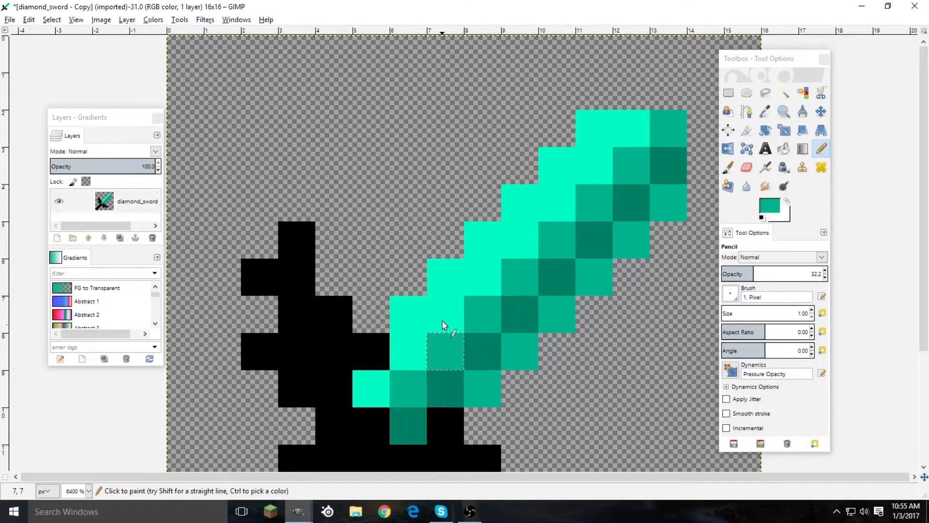
left_click(442, 324)
left_click(448, 345, "ctrl")
left_click(417, 350)
left_click(498, 312, "ctrl")
left_click(484, 280)
left_click(486, 283)
key("ctrl+z")
Try to lighten the centre diagonal with the bright turquoise at 53.4 Pencil opacity, and undo the strokes
left_click_drag(754, 275, 775, 274)
left_click(553, 205, "ctrl")
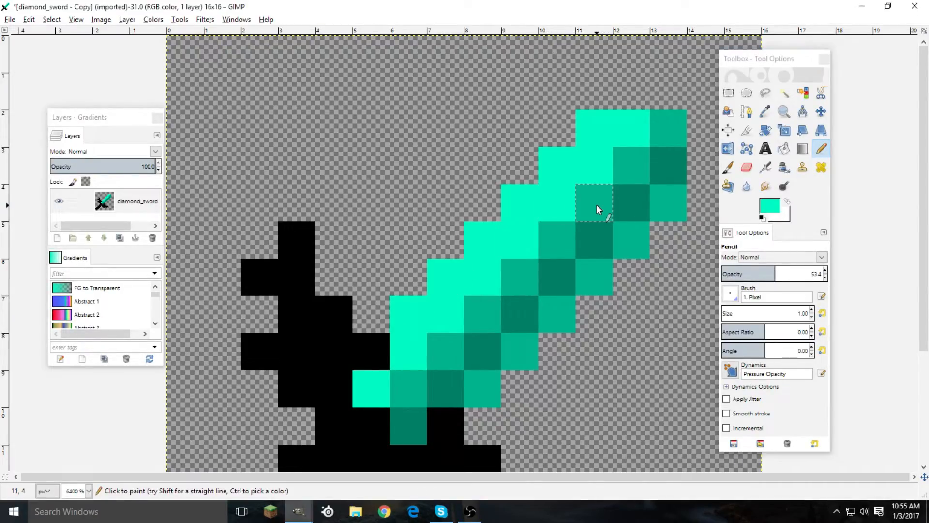
left_click(600, 205)
left_click(632, 167)
left_click(558, 238)
key("ctrl+z")
key("ctrl+z")
key("ctrl+z")
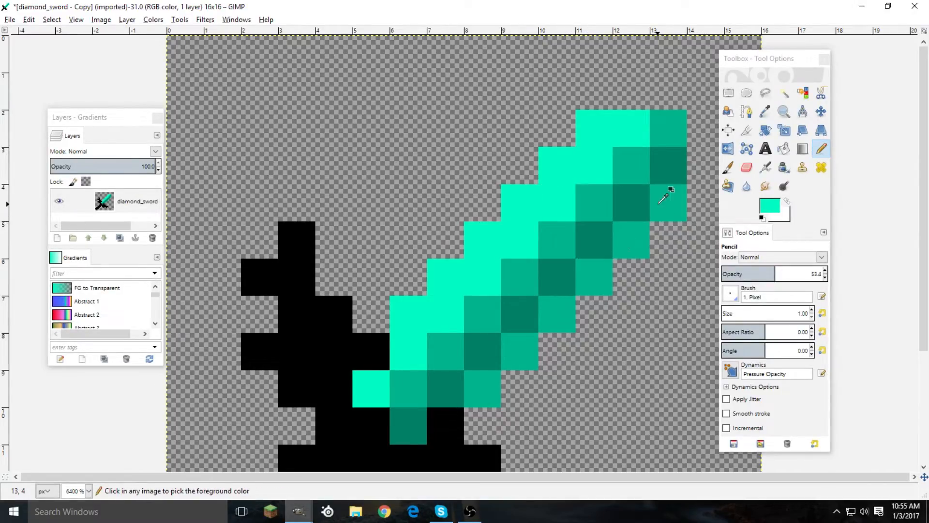
Sample the blade's darkest green and paint the whole lower edge with it at 100 Pencil opacity
left_click(671, 189, "ctrl")
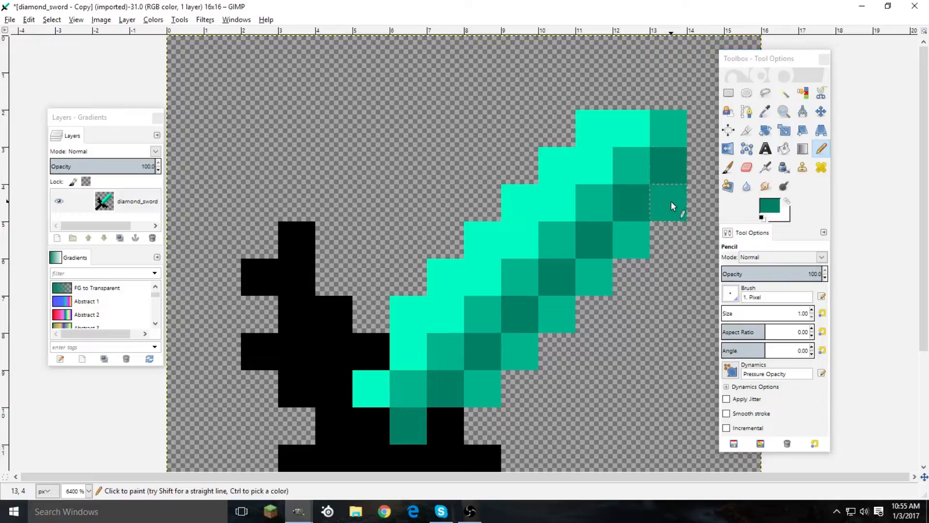
left_click(672, 200)
left_click(639, 241)
left_click(481, 390, "shift")
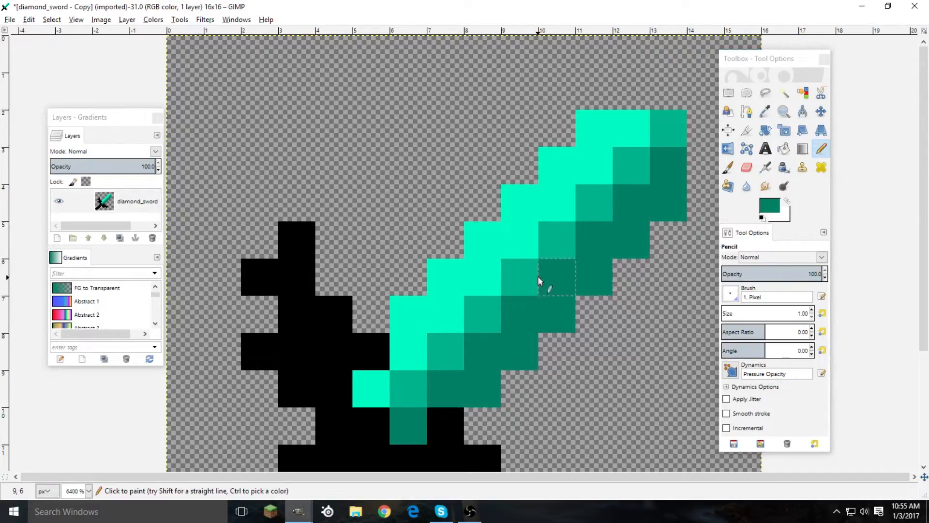
Set the Pencil opacity to 29.3, sample the centre line's green and lighten the dark diagonal just inside the lower edge
left_click(751, 274)
left_click(641, 160, "ctrl")
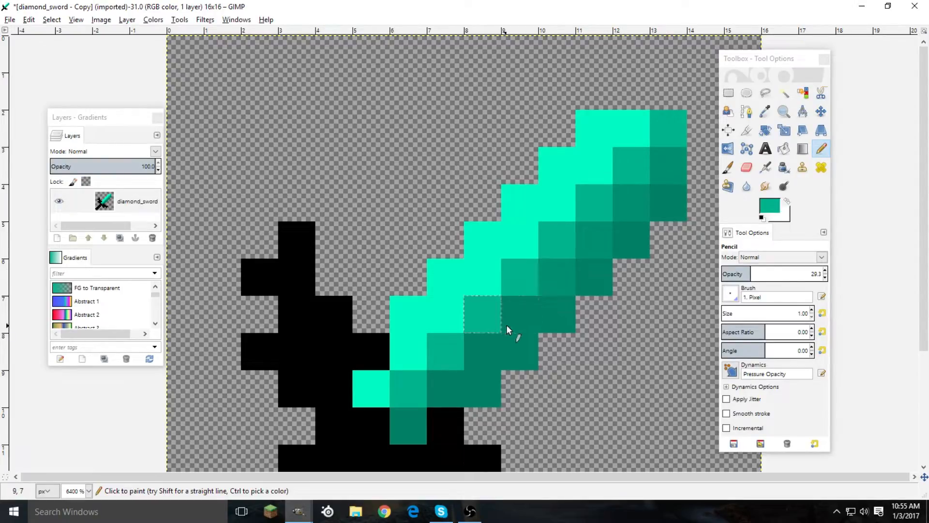
left_click(459, 378)
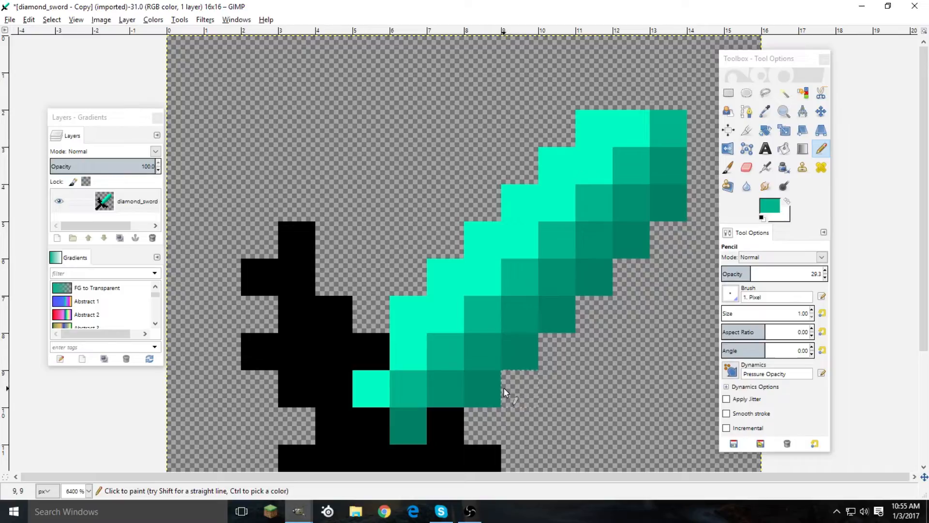
Set the Pencil opacity to 40.2, sample the bright turquoise and lighten the centre diagonal and the tip's corner pixel
mouse_move(787, 275)
left_mouse_down()
mouse_move(735, 275)
mouse_move(762, 274)
left_mouse_up()
left_click(477, 286, "ctrl")
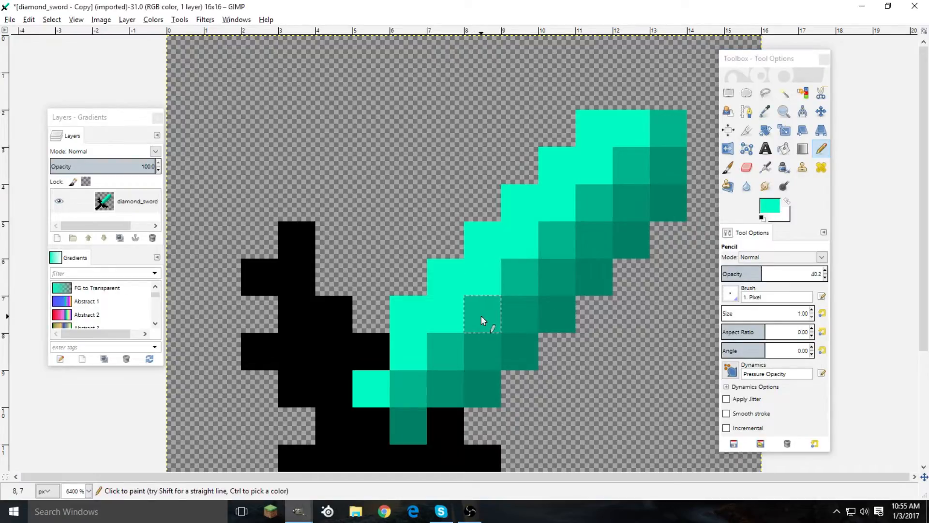
left_click(481, 317)
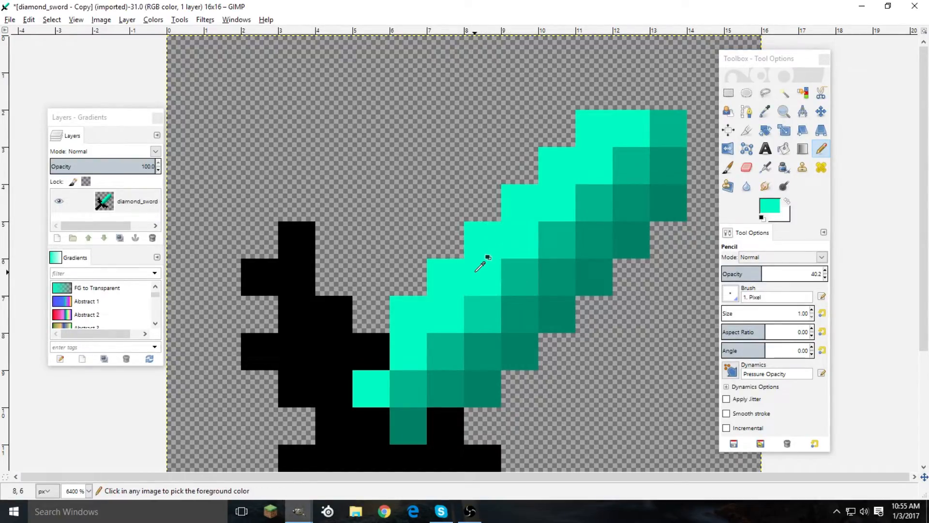
key("ctrl+z")
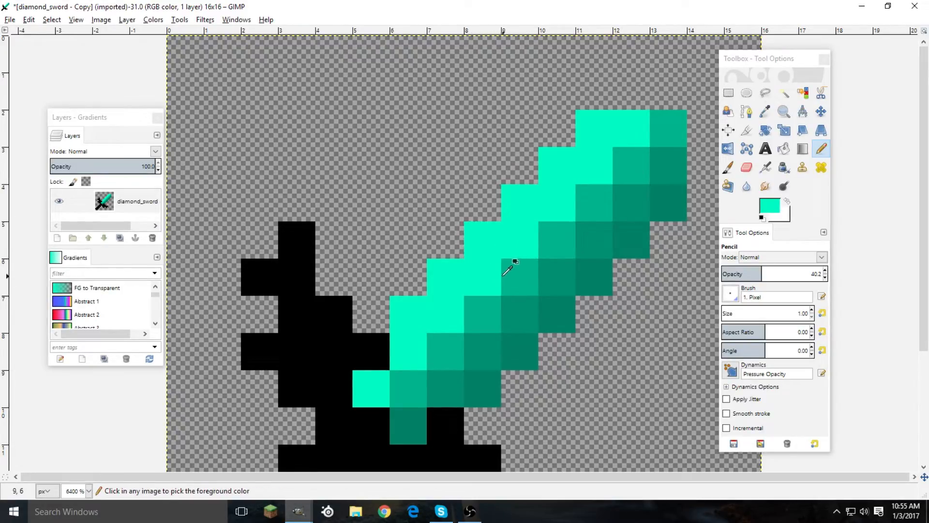
left_click(483, 317)
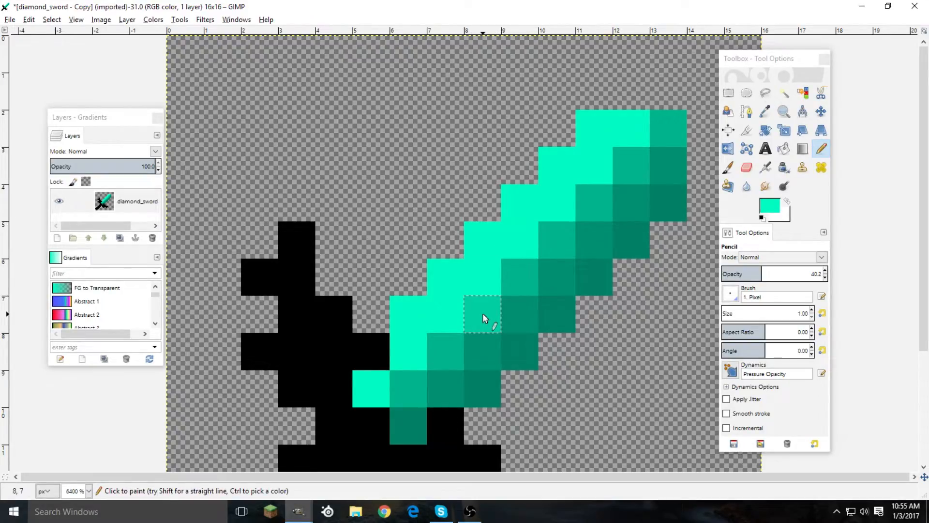
left_click(513, 264)
left_click(563, 225)
left_click(594, 202)
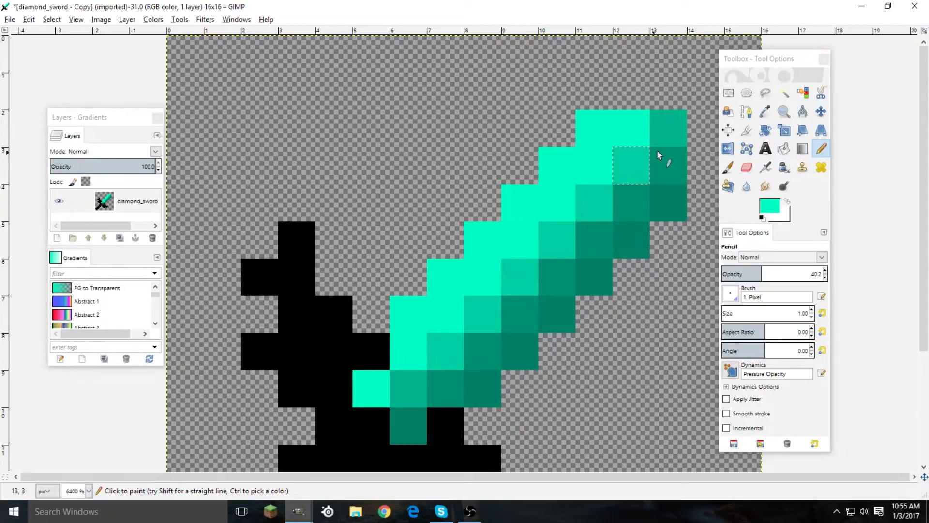
left_click(661, 137)
Sample progressively darker blade shades to lighten the diagonal below the centre line and the lower edge pixels
left_click(476, 303, "ctrl")
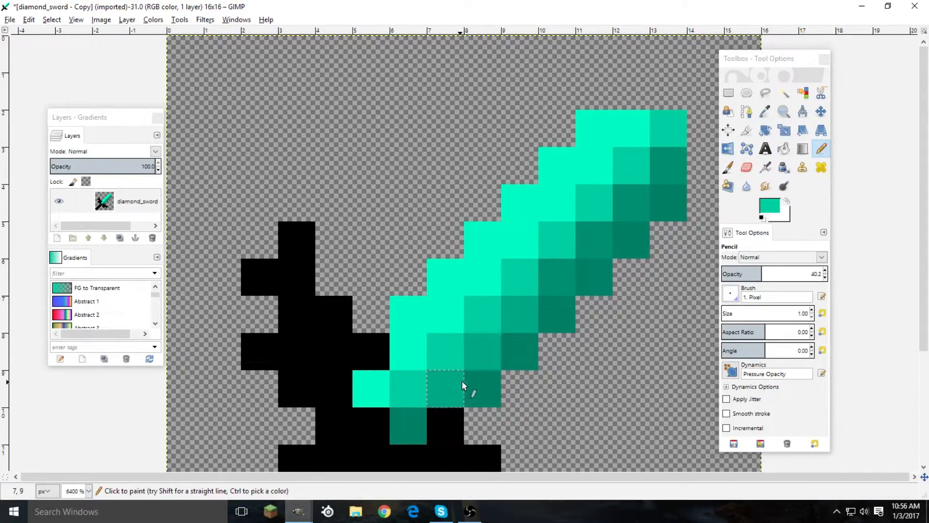
left_click(661, 175)
left_click(644, 199, "ctrl")
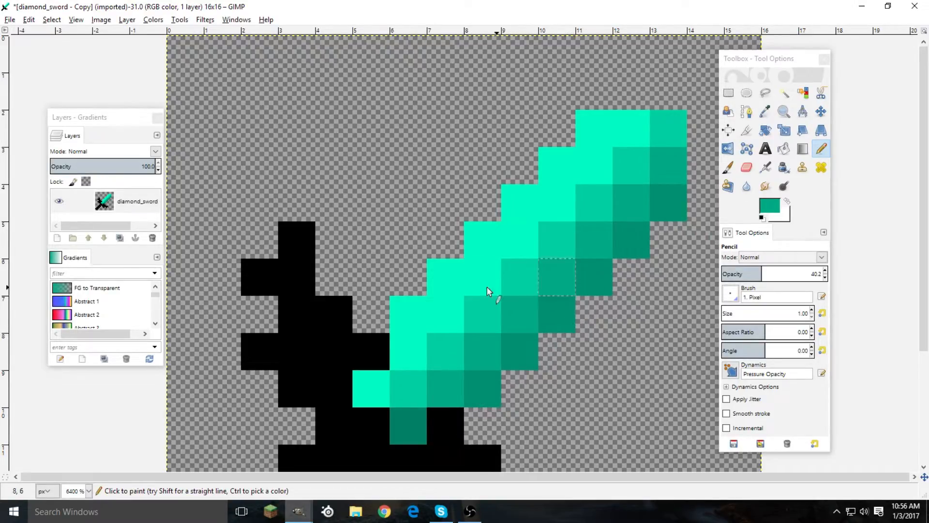
Sample the lower edge's green and change the foreground to a darker shade of it
scroll(496, 308, "down", 3, "ctrl")
scroll(426, 271, "up", 3, "ctrl")
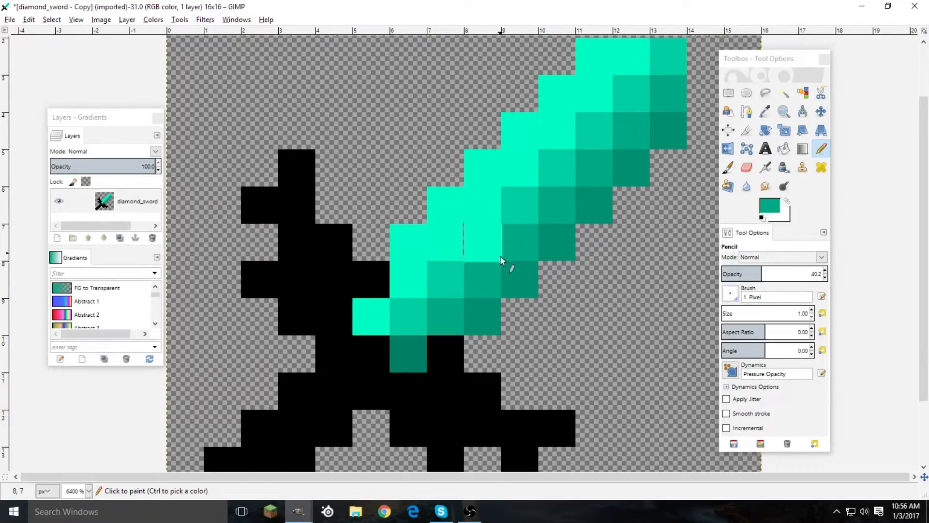
scroll(502, 255, "up", 2)
key("d")
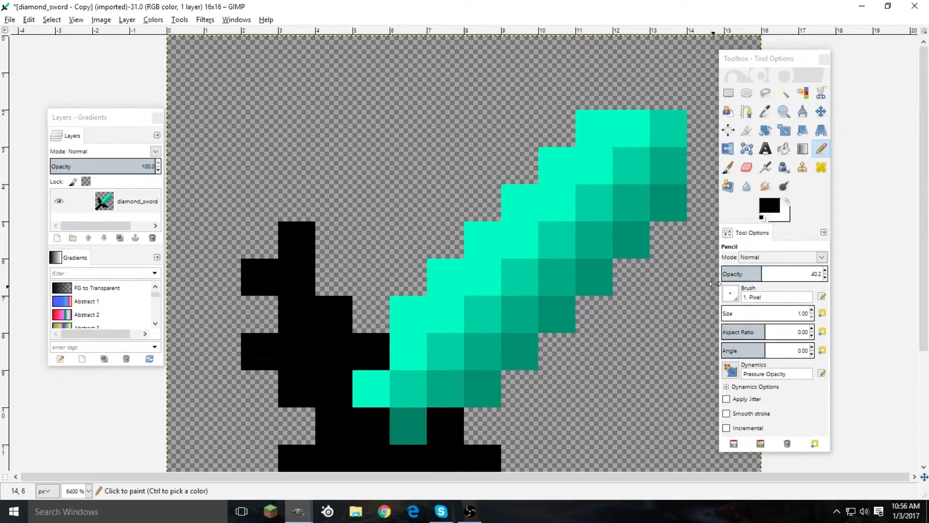
left_click(632, 240, "ctrl")
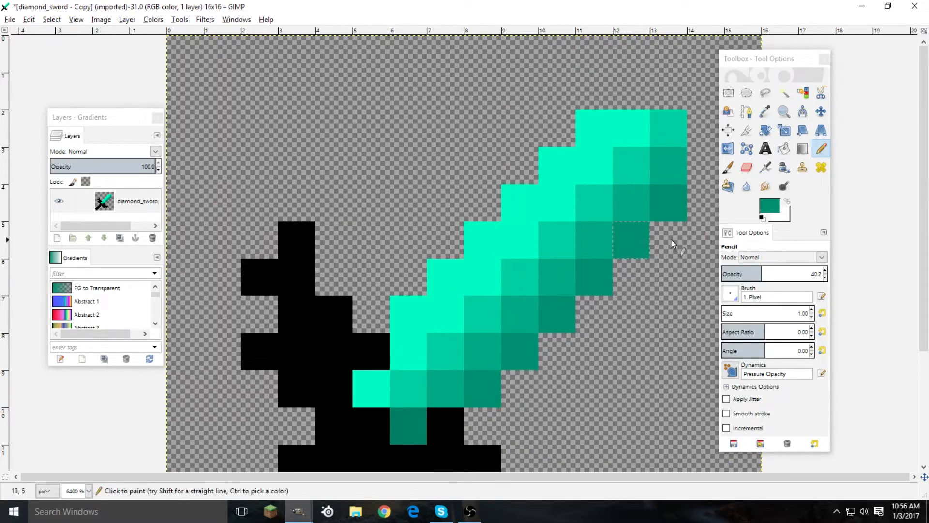
left_click(773, 212)
left_click_drag(692, 189, 683, 184)
left_click(794, 316)
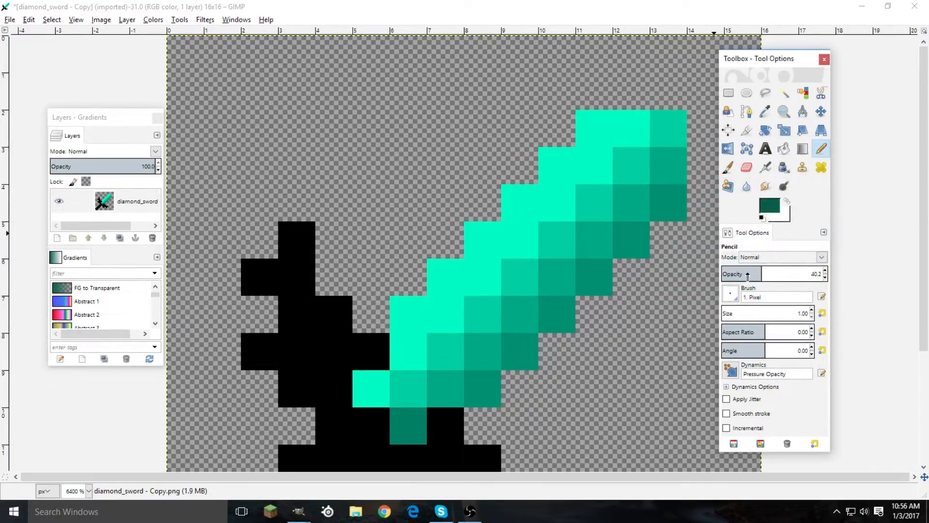
Set the Pencil opacity to 78.2 and darken the blade's lower edge pixels with the dark green
left_click(481, 390)
left_click_drag(762, 273, 800, 273)
left_click(480, 390)
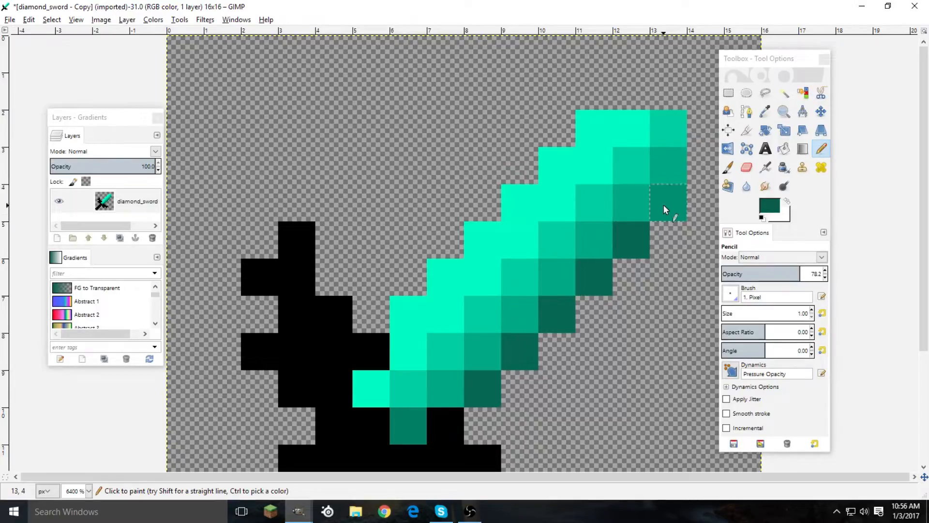
Outline the blade's tip and upper edge down to the guard with the same dark green
left_click(520, 203)
left_click(483, 241)
left_click(445, 277)
left_click(409, 315)
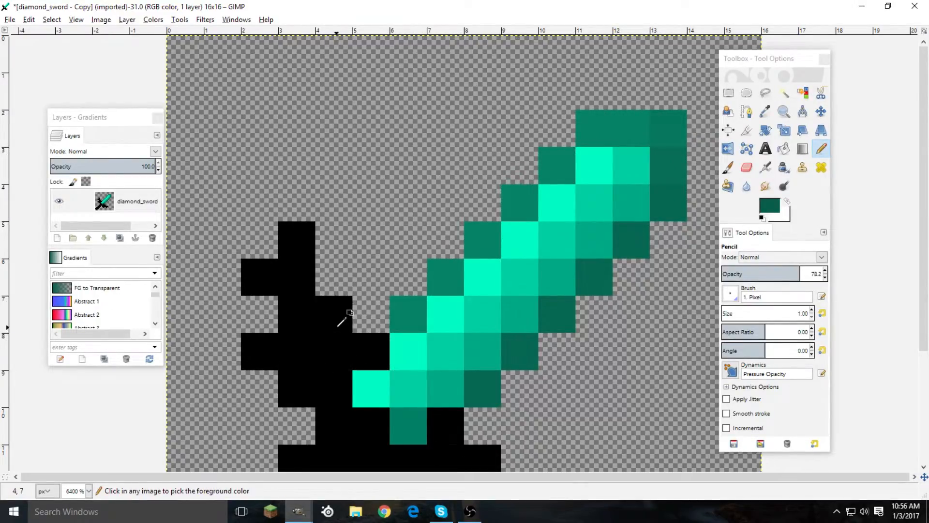
Set the Pencil opacity to 100 and check the whole sword texture
scroll(380, 305, "down", 6)
scroll(444, 286, "up", 5)
scroll(452, 289, "up", 1)
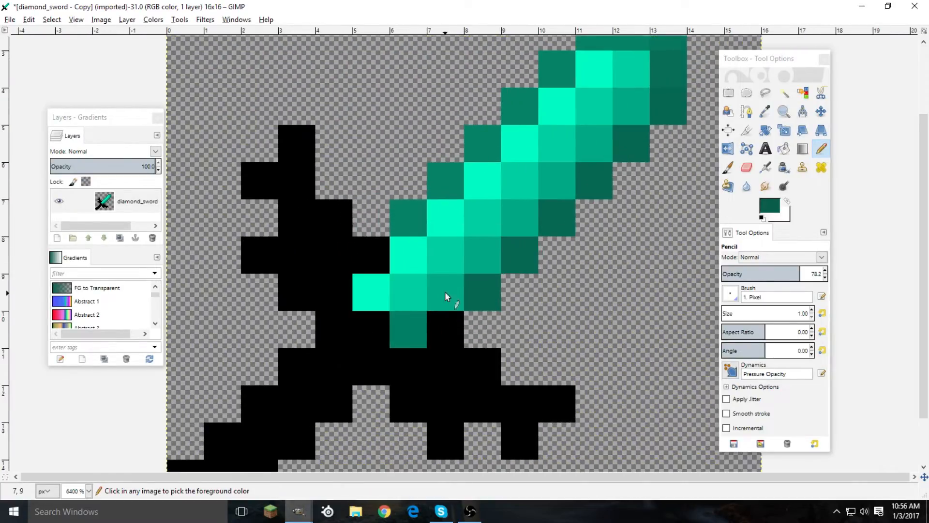
left_click_drag(784, 270, 825, 273)
scroll(460, 218, "down", 4)
scroll(484, 196, "up", 2)
scroll(443, 216, "down", 3)
scroll(484, 242, "up", 2)
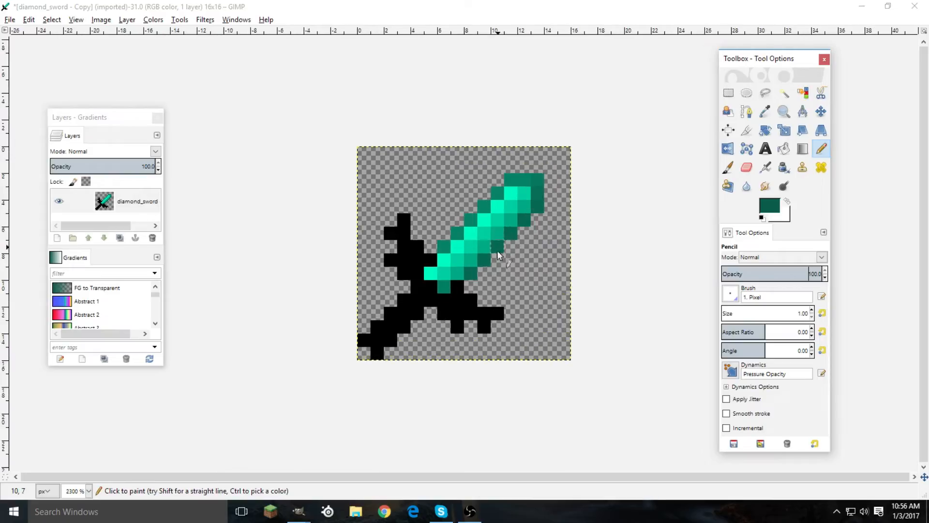
scroll(543, 148, "up", 2)
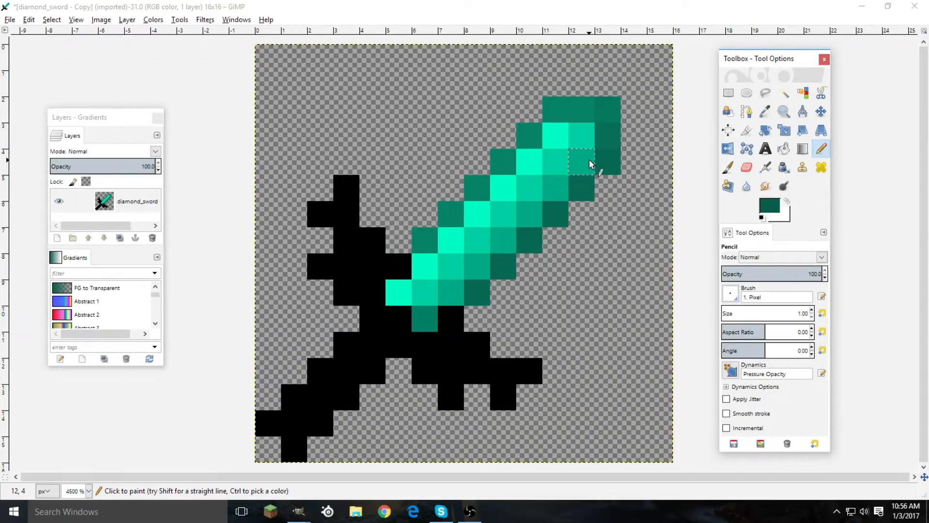
Swap white into the foreground, set the Pencil opacity to 54.6 and lighten the three bright highlight pixels nearest the blade's tip
scroll(589, 159, "up", 1)
left_click(784, 274)
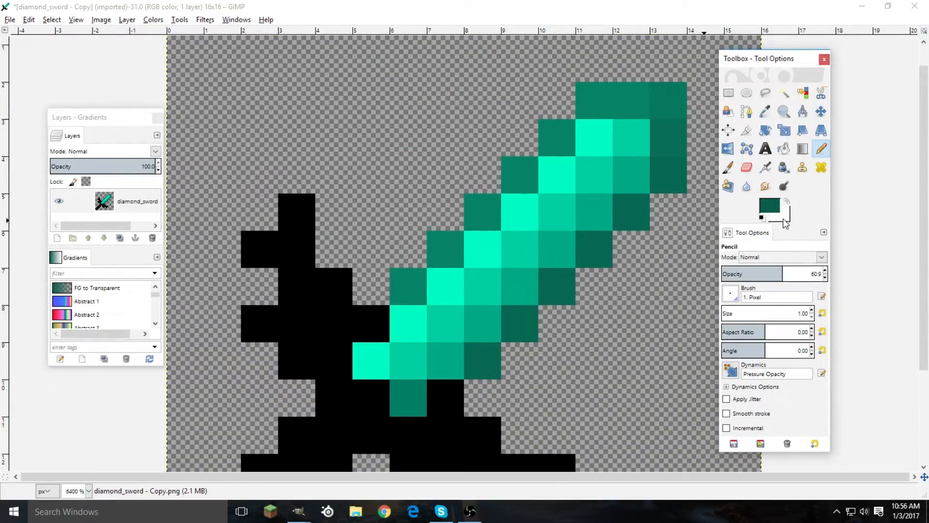
left_click(802, 274)
left_click(777, 272)
left_click(788, 201)
left_click(592, 141)
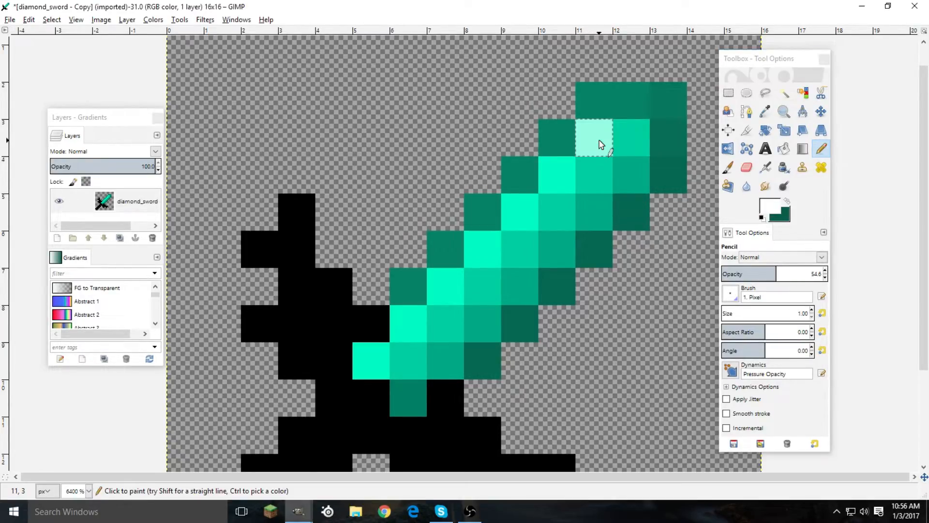
left_click(563, 169)
left_click(527, 220)
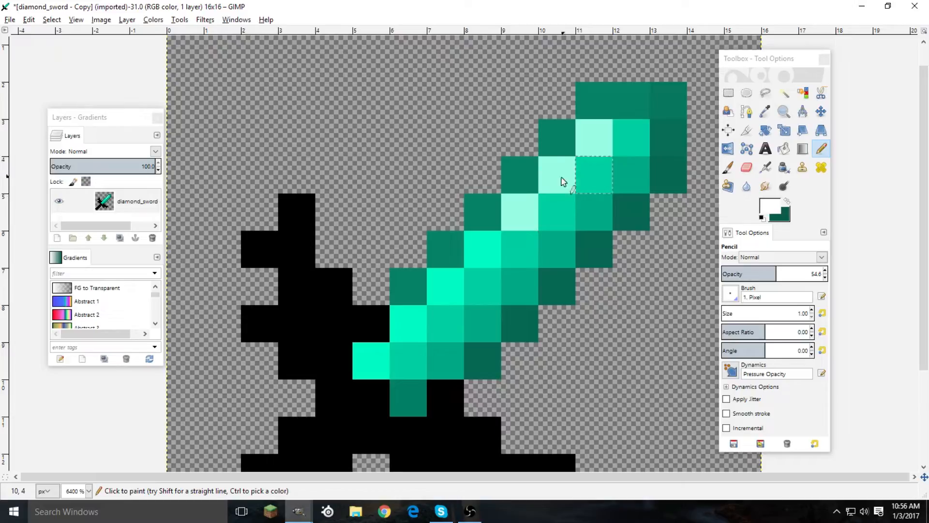
scroll(397, 285, "down", 3)
scroll(410, 271, "up", 2)
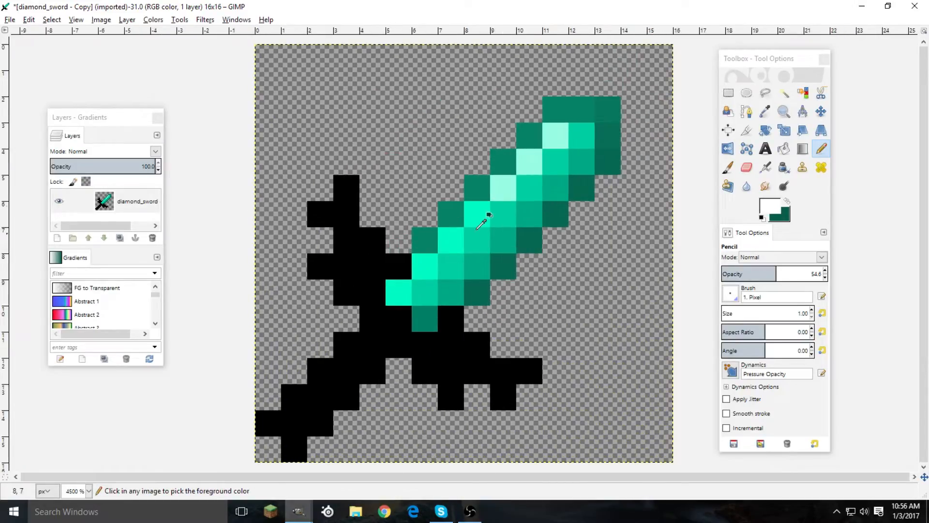
Sample the pale tip highlight, set the Pencil opacity to 33.9 and lighten the first three pixels of the blade's second diagonal row
left_click(778, 272)
left_click(560, 140, "ctrl")
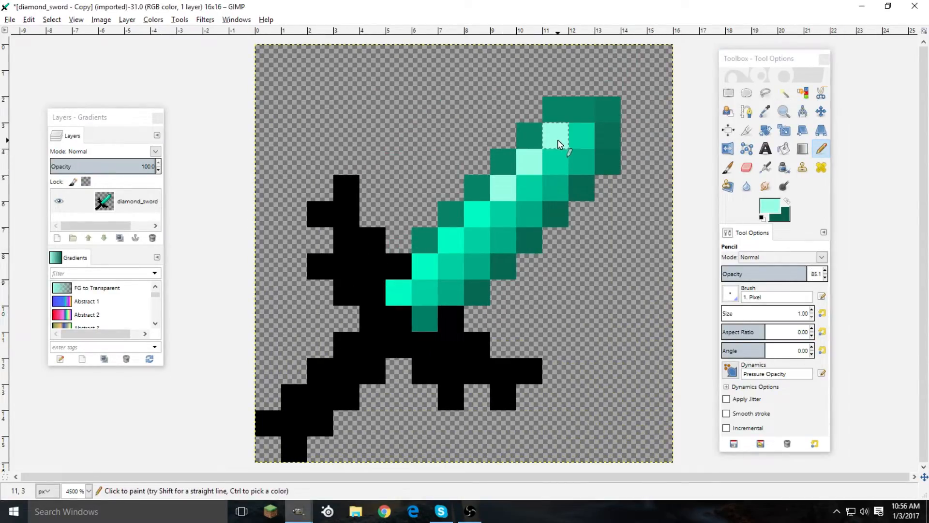
scroll(575, 129, "up", 1)
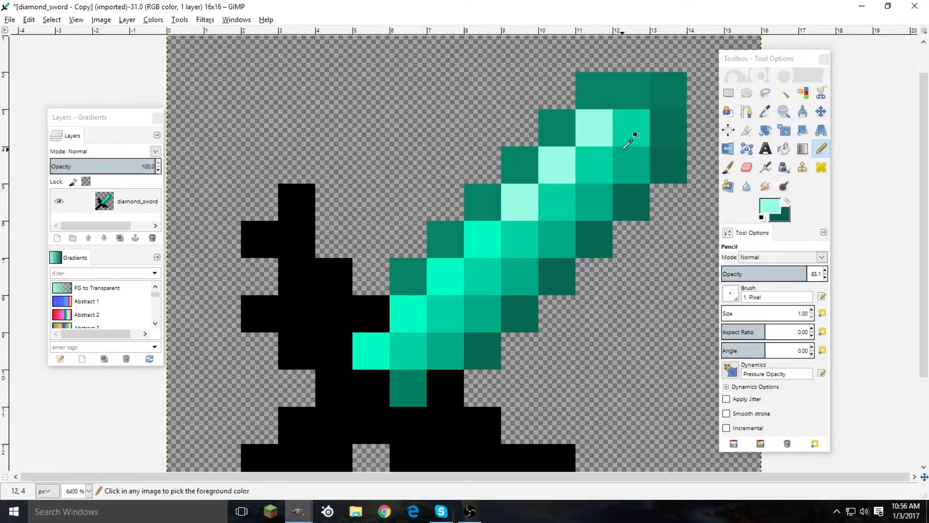
left_click_drag(783, 272, 756, 273)
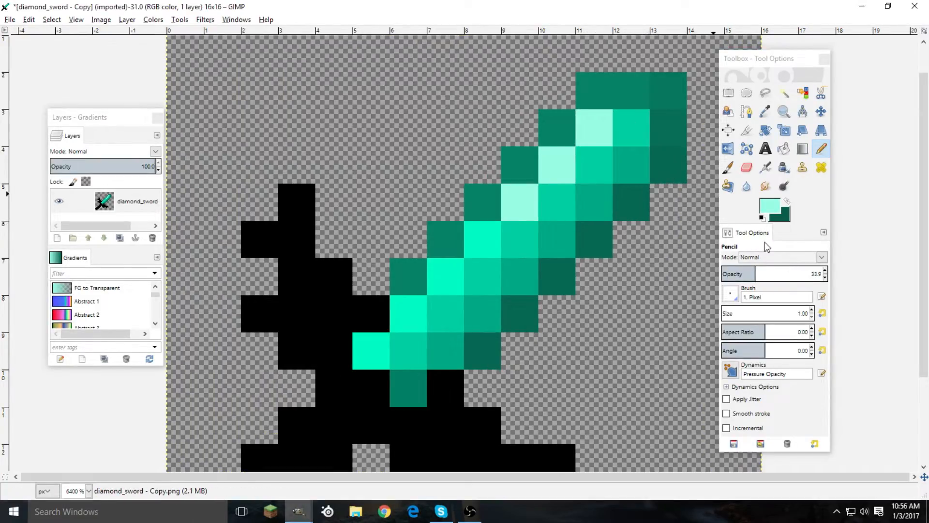
left_click(634, 138)
left_click(589, 151)
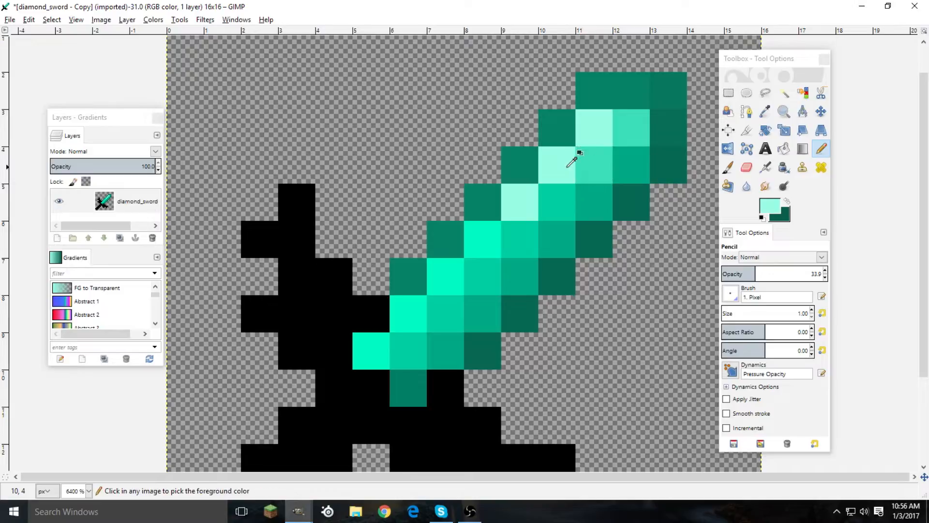
left_click(550, 202)
Continue the pale highlight over the next two pixels toward the guard and lighten the adjoining second diagonal row with it
left_click(488, 236)
left_click(486, 240)
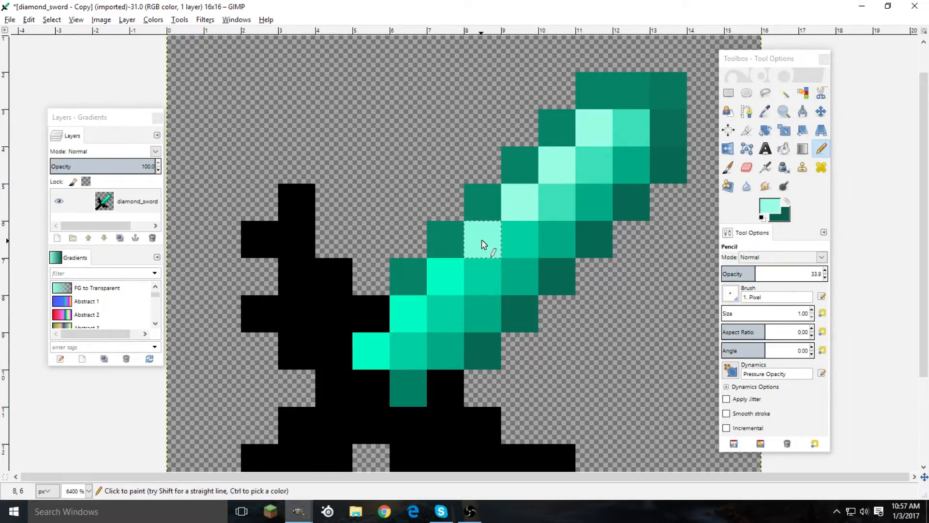
left_click(459, 271)
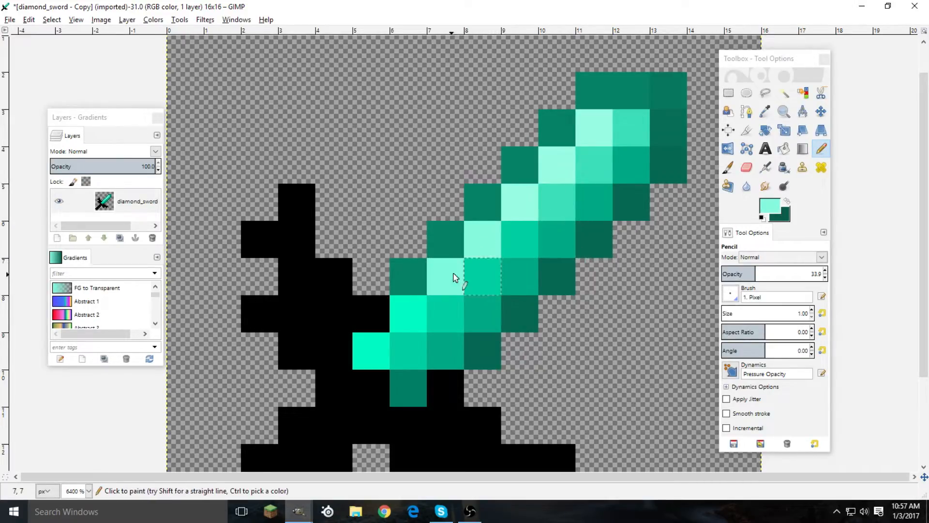
left_click(522, 224)
left_click(561, 194)
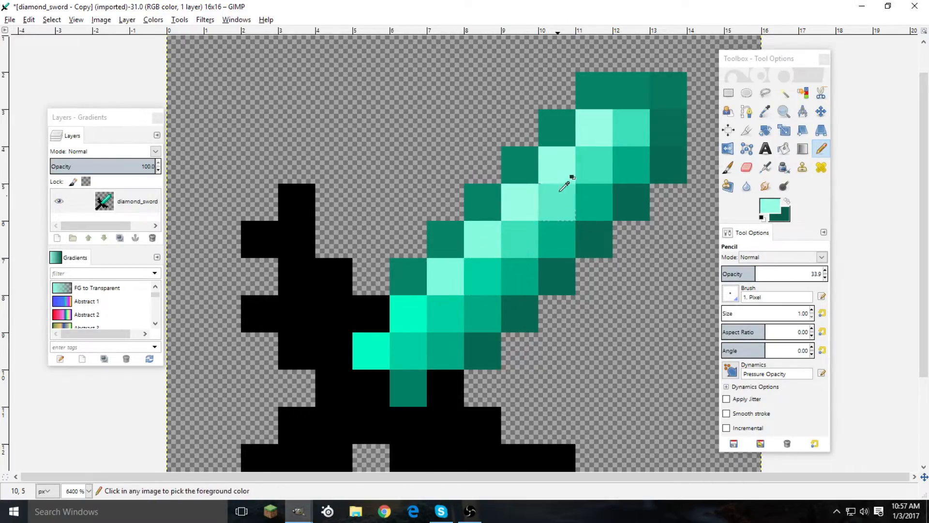
left_click(595, 163)
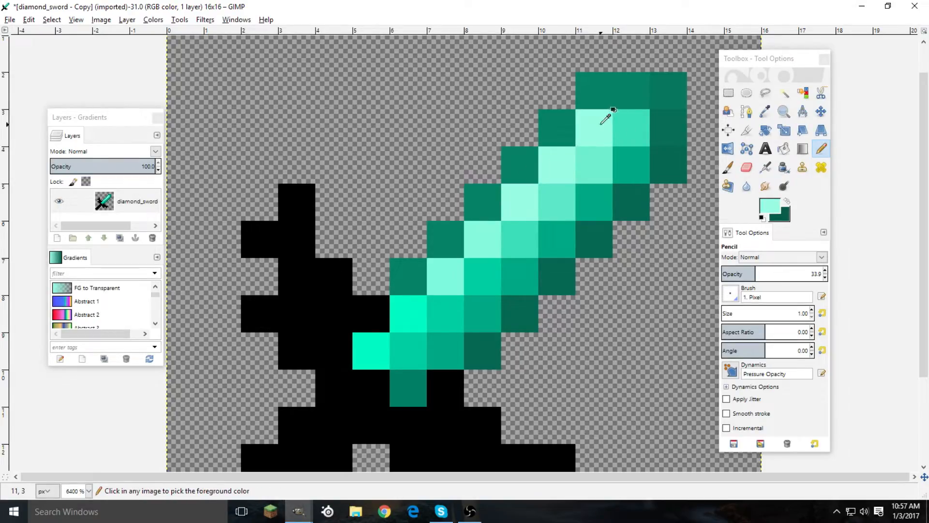
scroll(565, 167, "down", 5)
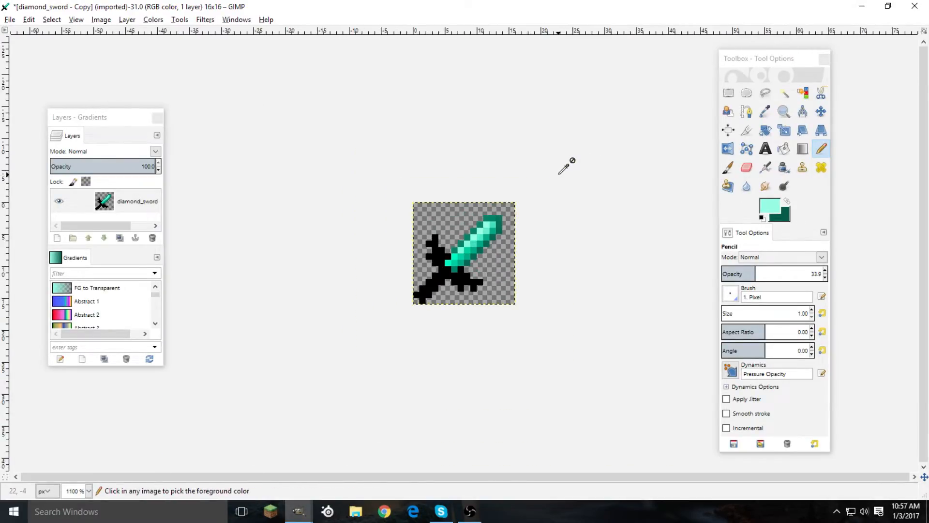
scroll(555, 183, "up", 6)
scroll(567, 178, "down", 2)
Lighten the two darker turquoise pixels beside the tip's edge with a sampled light turquoise, and the tip's inner corner pixel with the palest highlight
left_click(553, 164, "ctrl")
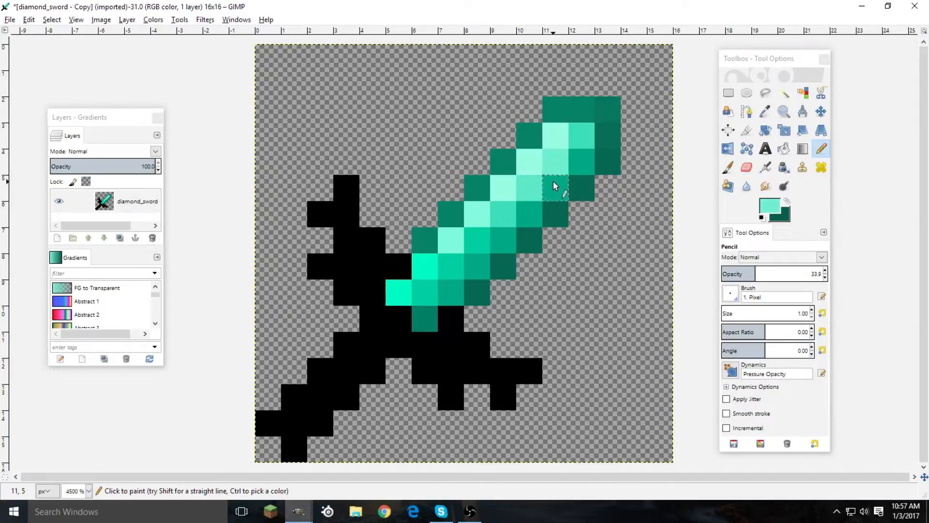
left_click(554, 184)
left_click(575, 161)
left_click(560, 132, "ctrl")
left_click(582, 140)
left_click(583, 139)
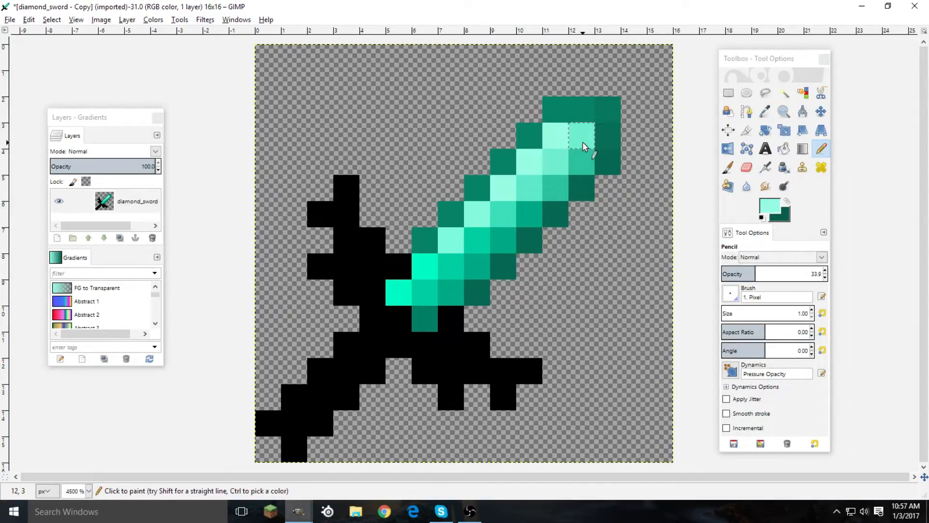
Sample the third diagonal row's turquoise and blend it into the second row's two pixels below the tip highlight
left_click(559, 184, "ctrl")
left_click(559, 159)
left_click(538, 198)
scroll(521, 141, "down", 5)
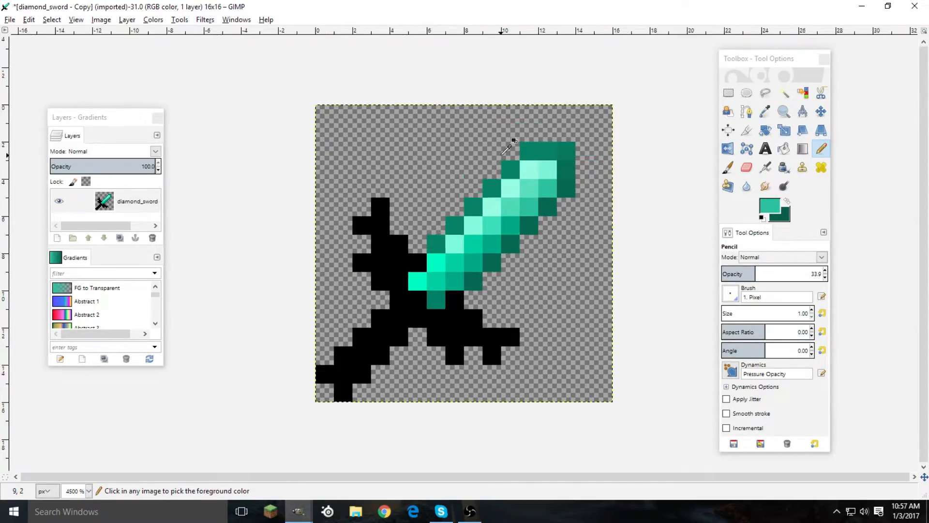
scroll(490, 160, "up", 5)
Sample neighbouring blade shades and blend them into the second diagonal row's pixel at the middle of the blade
left_click(508, 193, "ctrl")
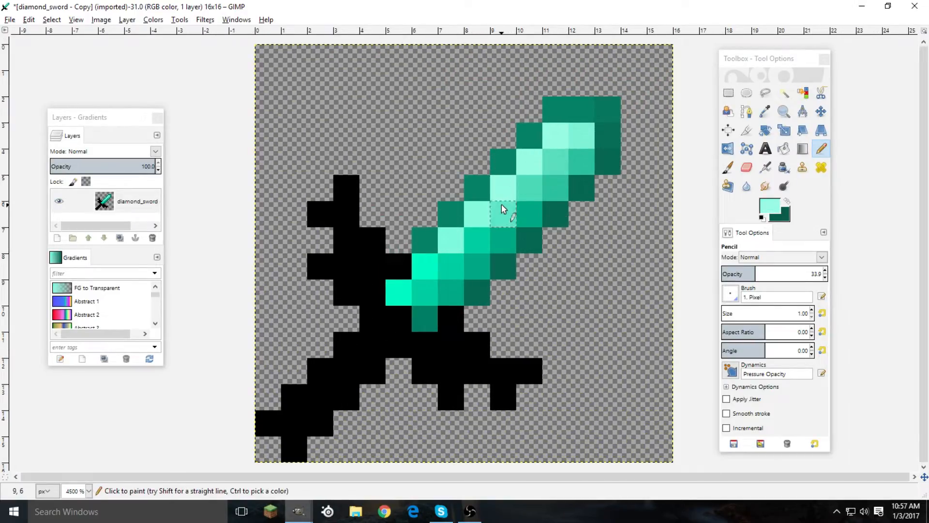
left_click(521, 187, "ctrl")
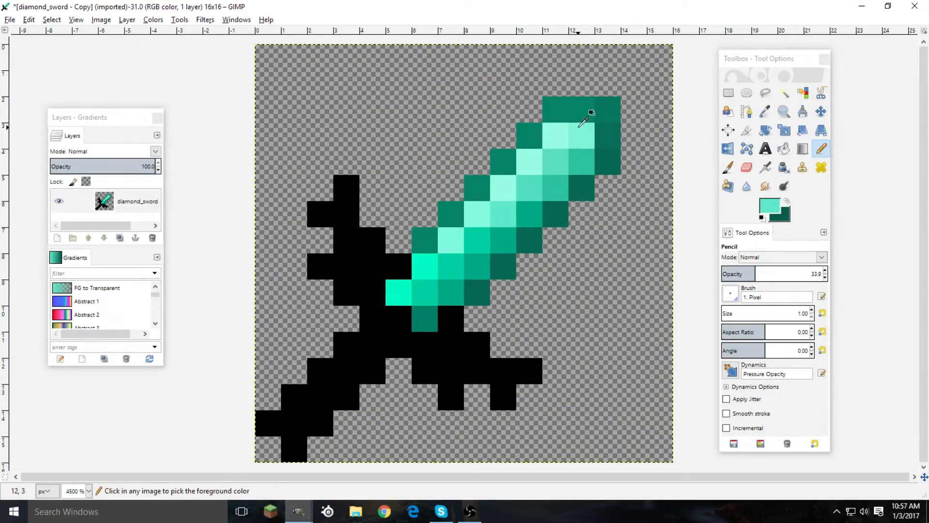
left_click(475, 242, "ctrl")
left_click(503, 217)
left_click(493, 214, "ctrl")
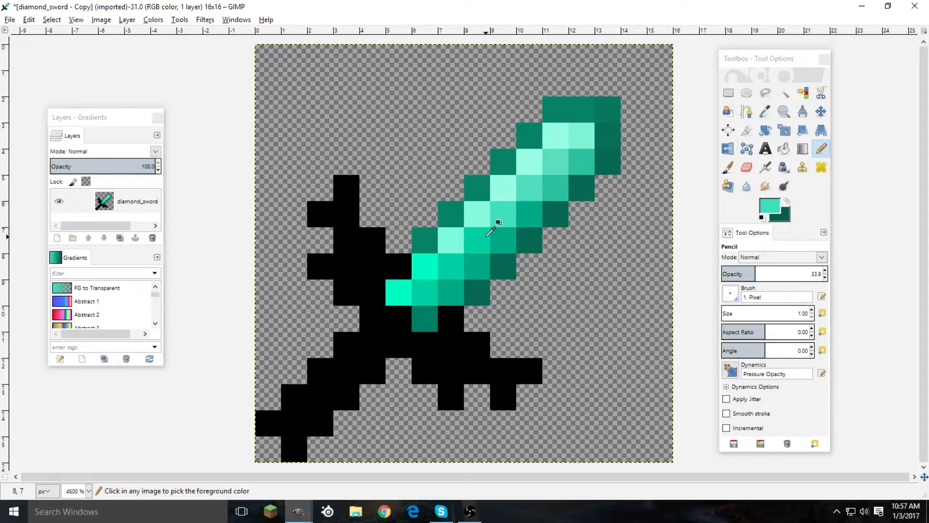
Blend sampled highlight shades into the bright pixels at the blade's base, just above the guard
left_click(451, 250, "ctrl")
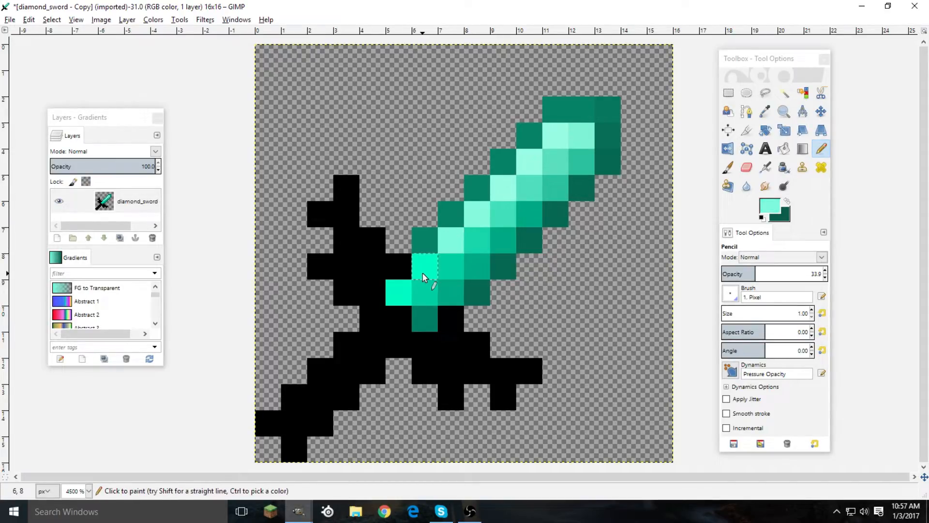
left_click(424, 275)
left_click(406, 284, "ctrl")
left_click(430, 271)
left_click(446, 234)
left_click(451, 261)
Blend sampled turquoise shades into the second and third diagonal rows along the lower half of the blade
left_click(460, 239, "ctrl")
left_click(481, 245)
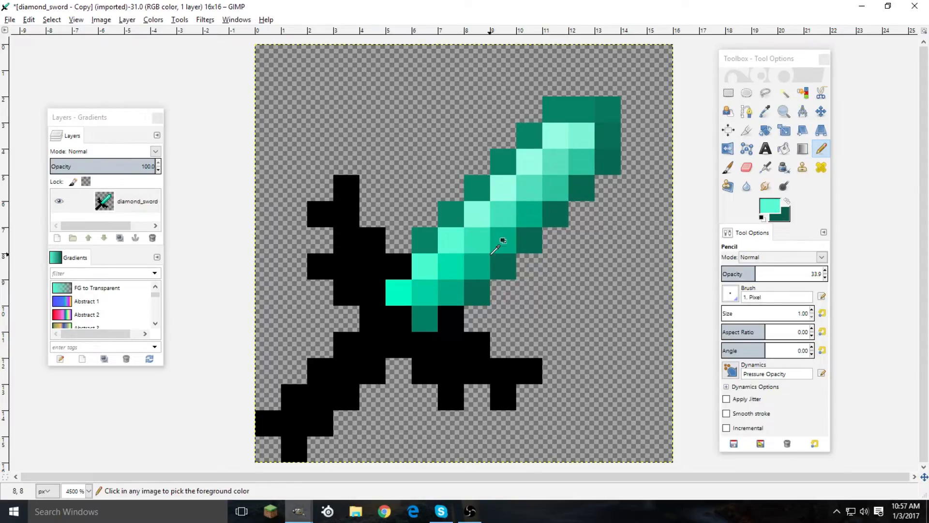
left_click(480, 257, "ctrl")
left_click(480, 259)
left_click(478, 271, "ctrl")
left_click(458, 287)
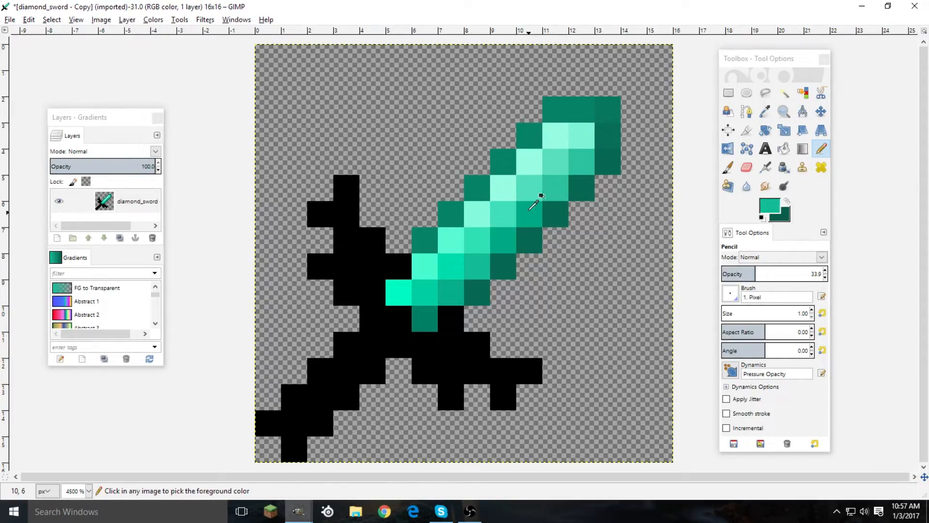
Sample light turquoise from the second row and lighten the third diagonal row's two pixels near the tip
left_click(473, 250, "ctrl")
left_click(562, 163, "ctrl")
left_click(582, 169)
left_click(556, 166, "ctrl")
left_click(546, 180)
scroll(446, 162, "down", 4, "ctrl")
scroll(442, 162, "up", 4, "ctrl")
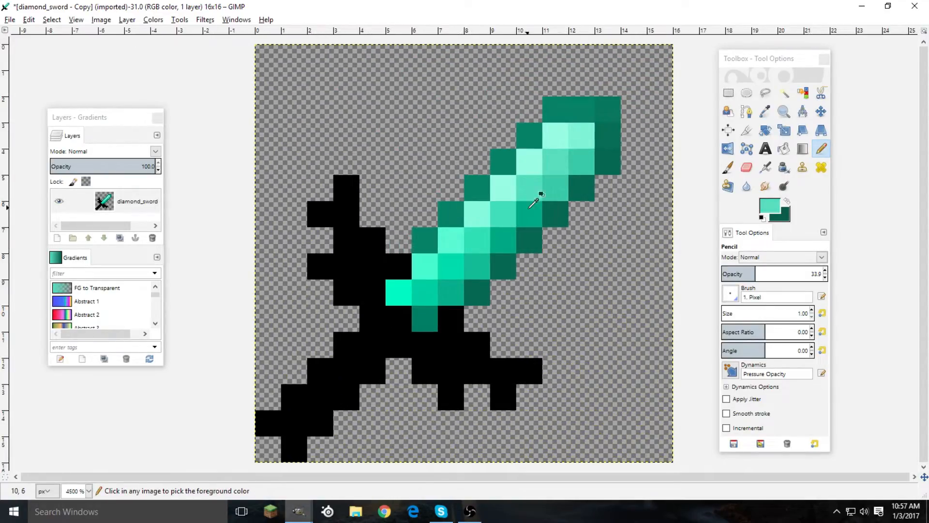
Soften the blade's lower dark edge by blending its four pixels between guard and tip with the turquoise sampled beside them
left_click(476, 267, "ctrl")
left_click(478, 290)
left_click(511, 242, "ctrl")
left_click(503, 262)
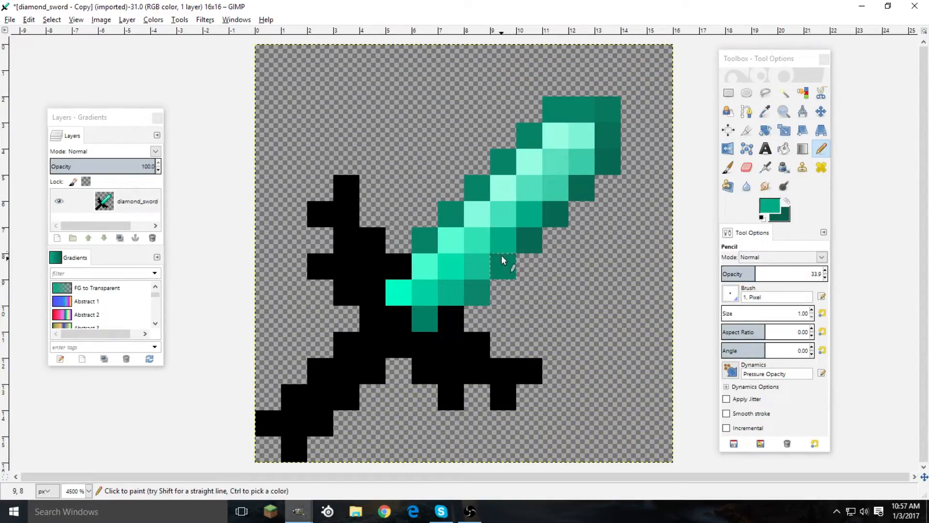
left_click(528, 218, "ctrl")
left_click(530, 238)
left_click(554, 189, "ctrl")
left_click(551, 213)
scroll(388, 214, "down", 4, "ctrl")
scroll(394, 218, "up", 3, "ctrl")
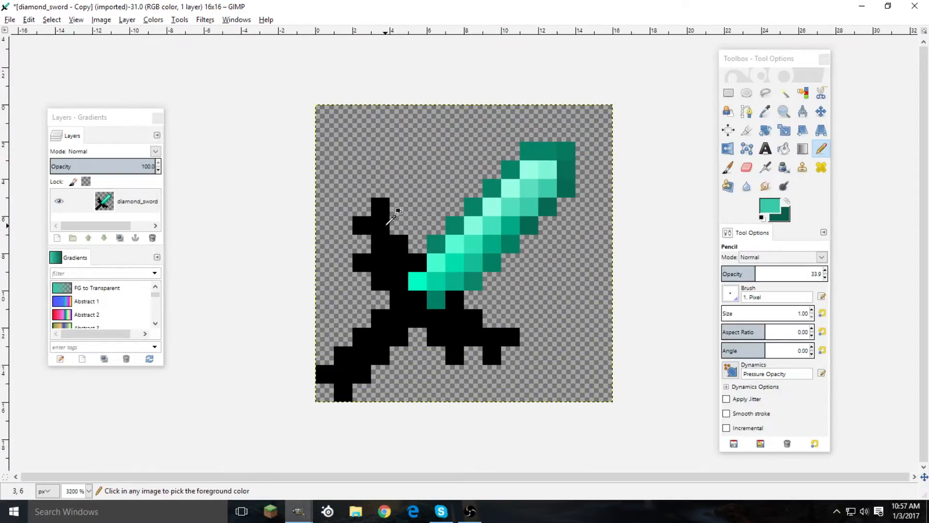
scroll(447, 201, "down", 4, "ctrl")
scroll(462, 205, "up", 3, "ctrl")
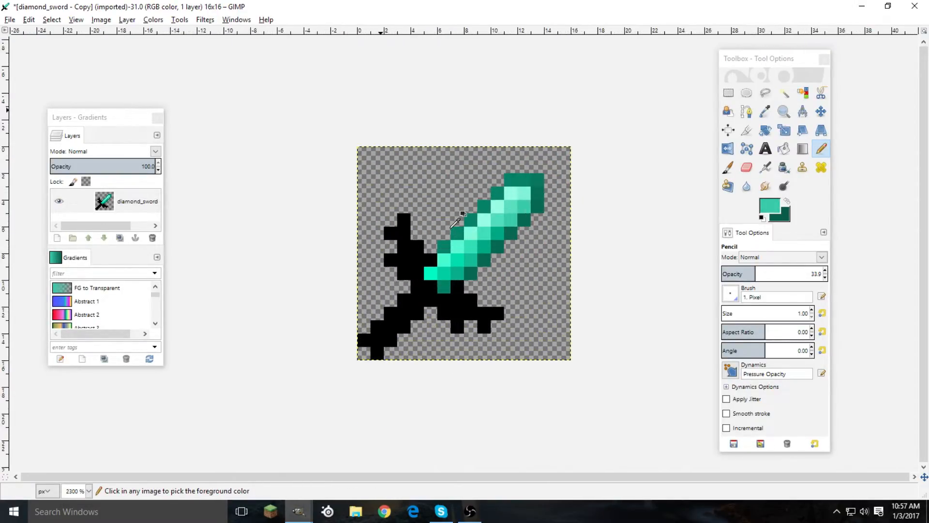
scroll(435, 249, "up", 1, "ctrl")
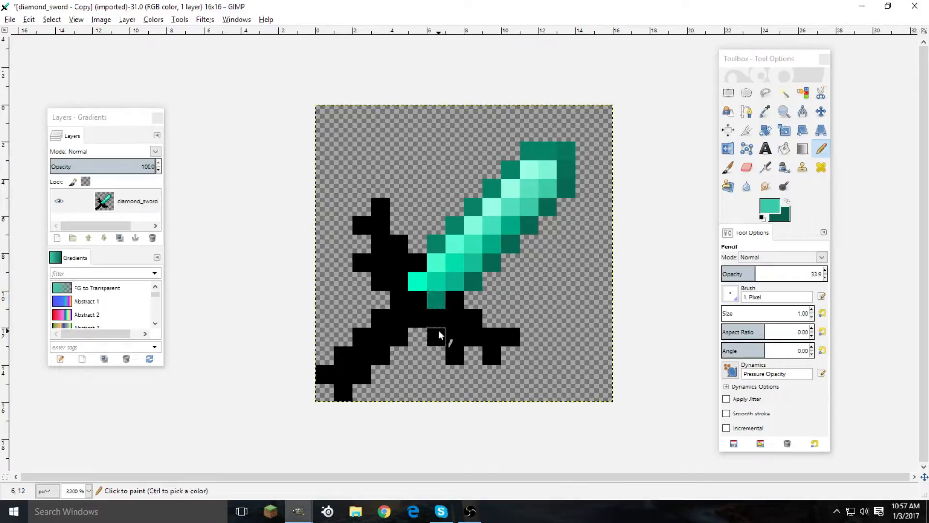
Sample the handle's black, set the Pencil opacity to 100 and paint over the two turquoise pixels inside the guard
left_click(454, 310, "ctrl")
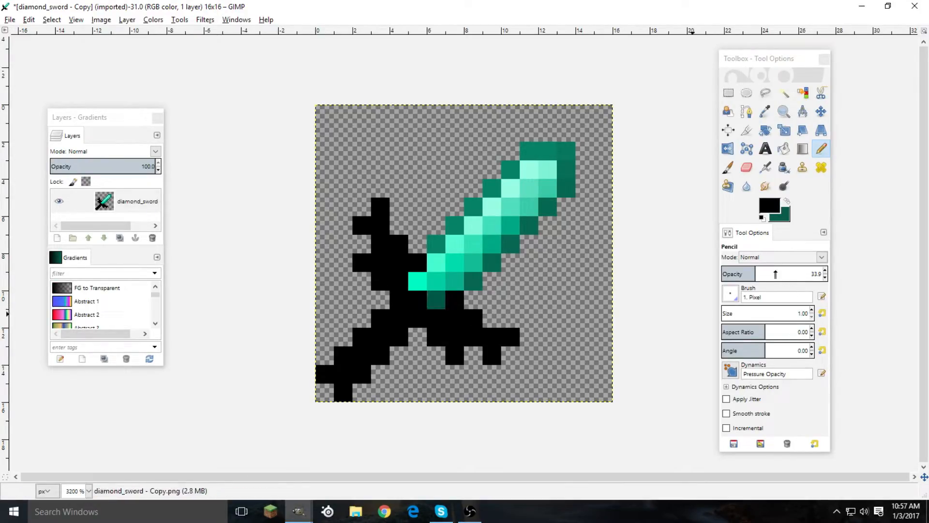
left_click_drag(780, 274, 825, 275)
left_click(436, 301)
left_click(418, 280)
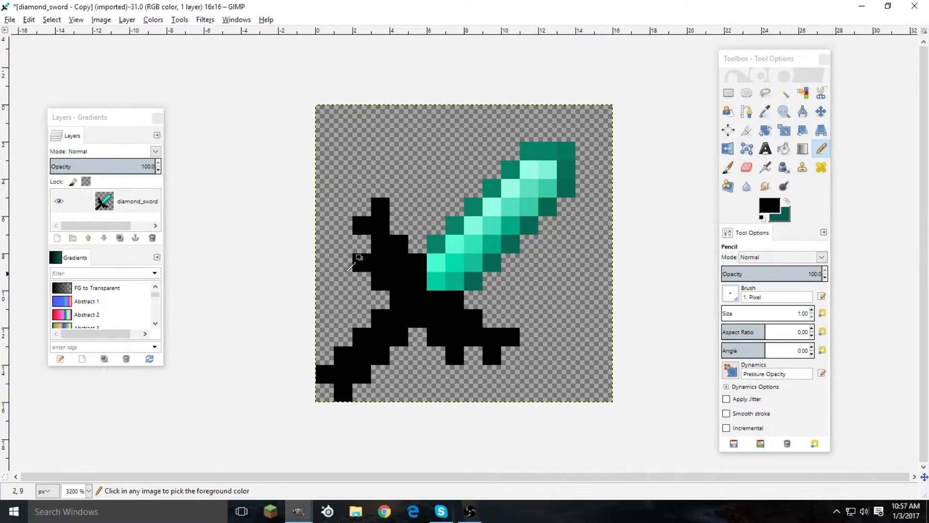
scroll(347, 260, "down", 4, "ctrl")
scroll(396, 290, "up", 3, "ctrl")
scroll(396, 290, "up", 1, "ctrl")
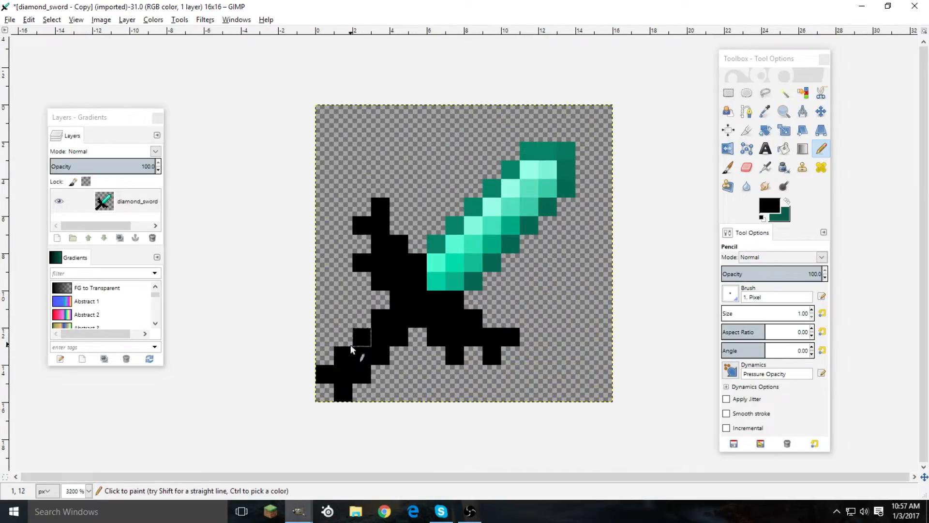
Change the foreground to grey 6f6f6f and bucket-fill the black handle and guard with it
key("d")
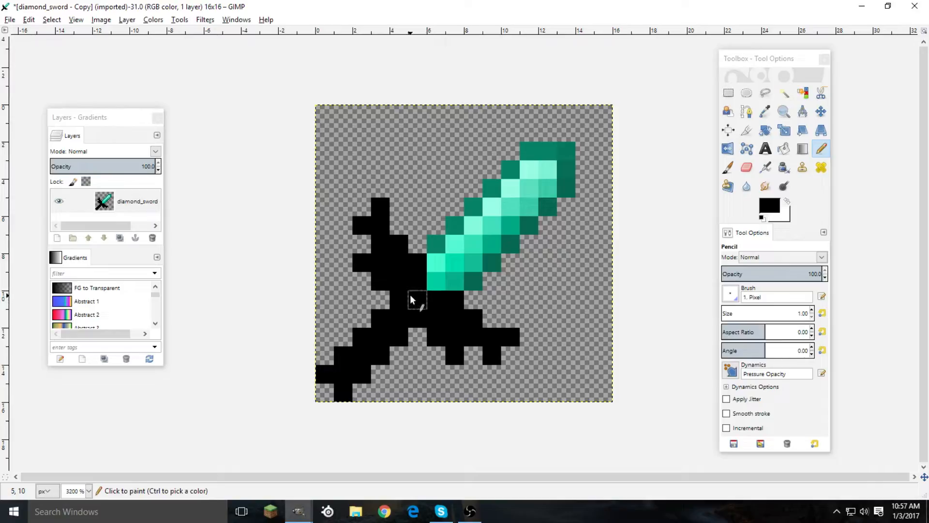
left_click(768, 205)
left_click(812, 193)
left_click(794, 317)
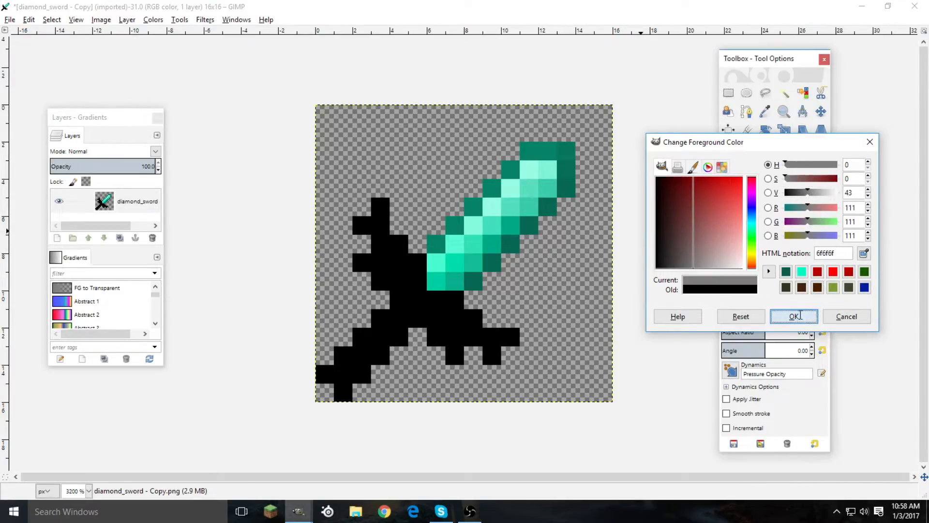
key("shift+b")
left_click(414, 306)
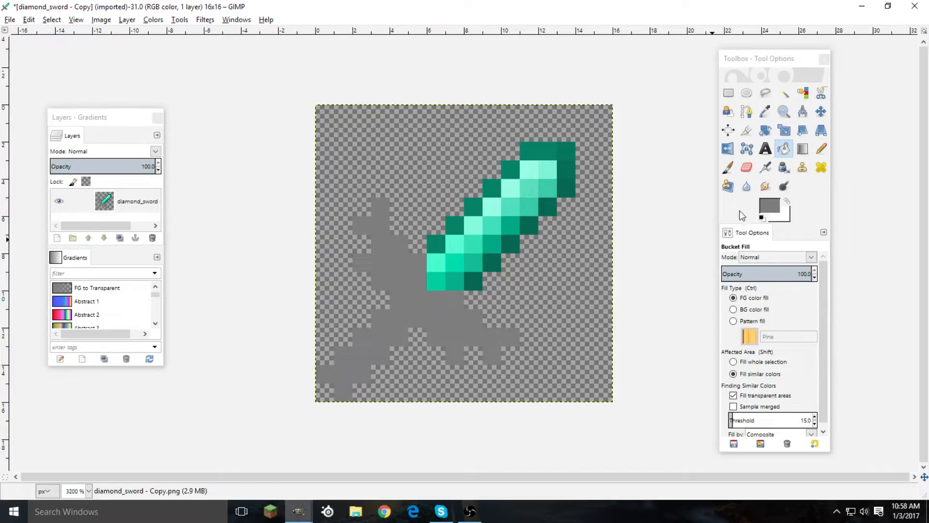
Darken the foreground grey and bucket-fill the handle and guard with it, undoing the accidental background fill
left_click(771, 206)
left_click_drag(692, 267, 679, 270)
left_click(782, 314)
left_click(388, 299)
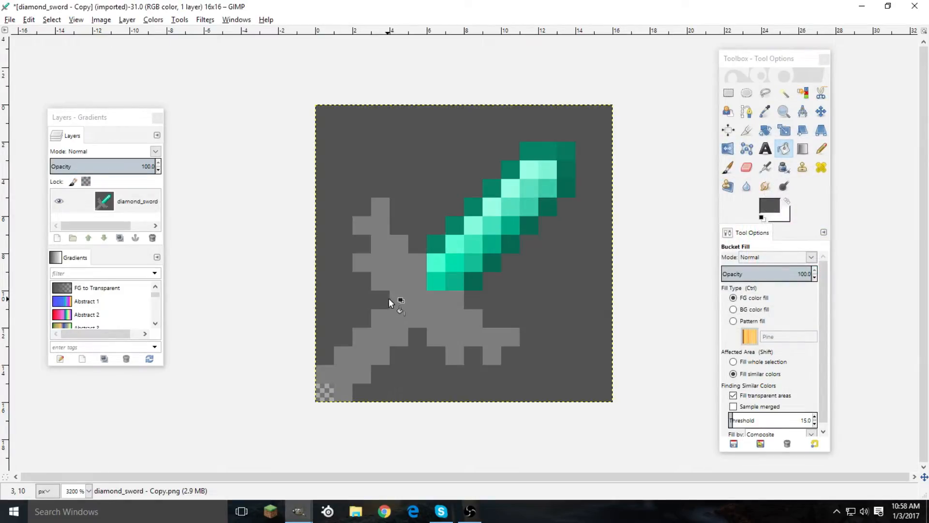
key("ctrl+z")
left_click(408, 299)
Reset the colours to the default black and white and switch back to the Pencil
key("r")
key("d")
key("n")
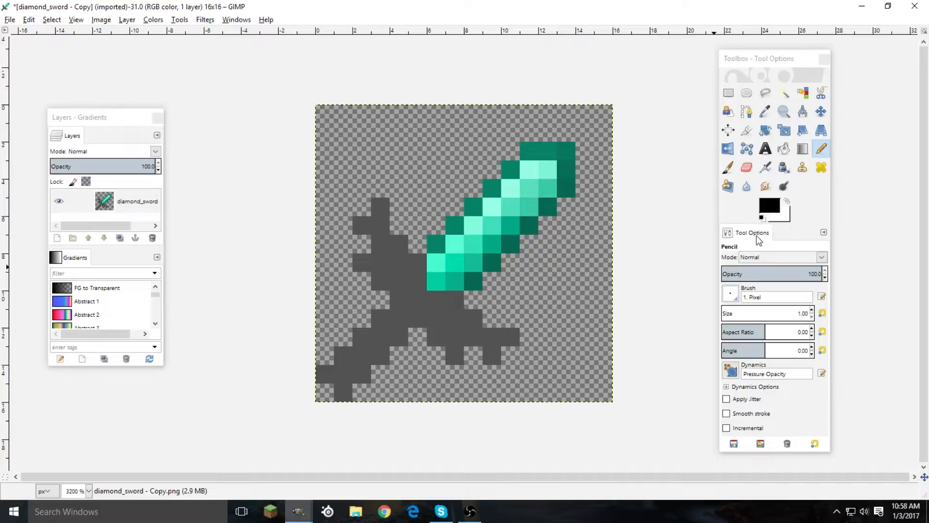
Set the Pencil opacity to 31 and try darkening the guard's upper tip pixels with black, undoing those strokes
left_click(752, 274)
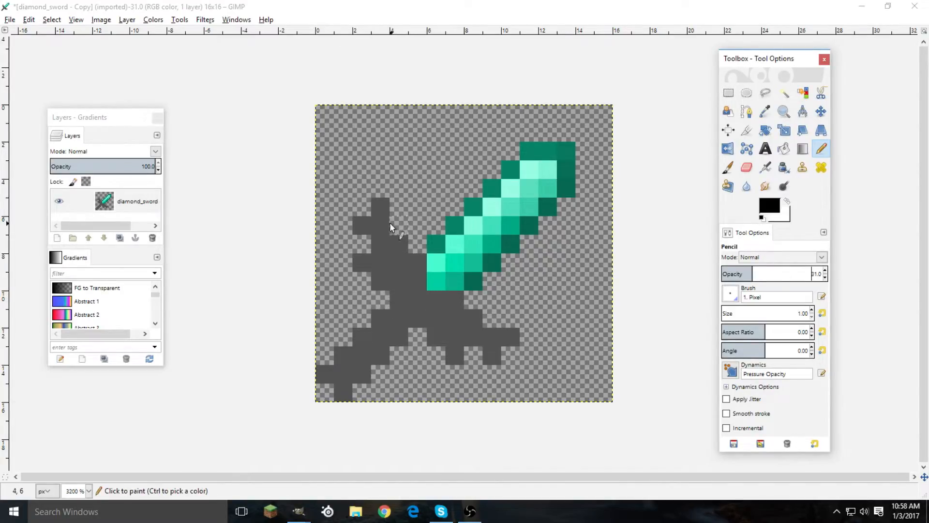
key("plus")
left_click(320, 207)
left_click(342, 187)
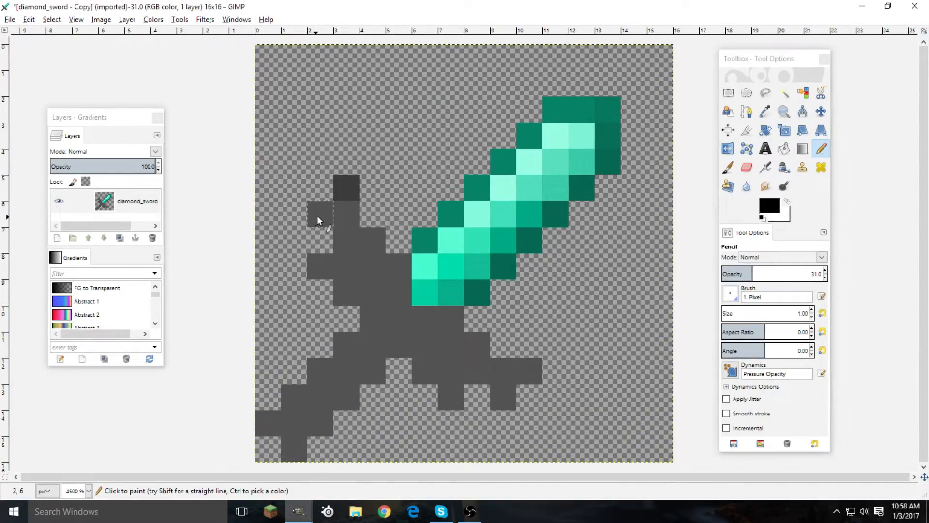
key("ctrl+z")
key("ctrl+z")
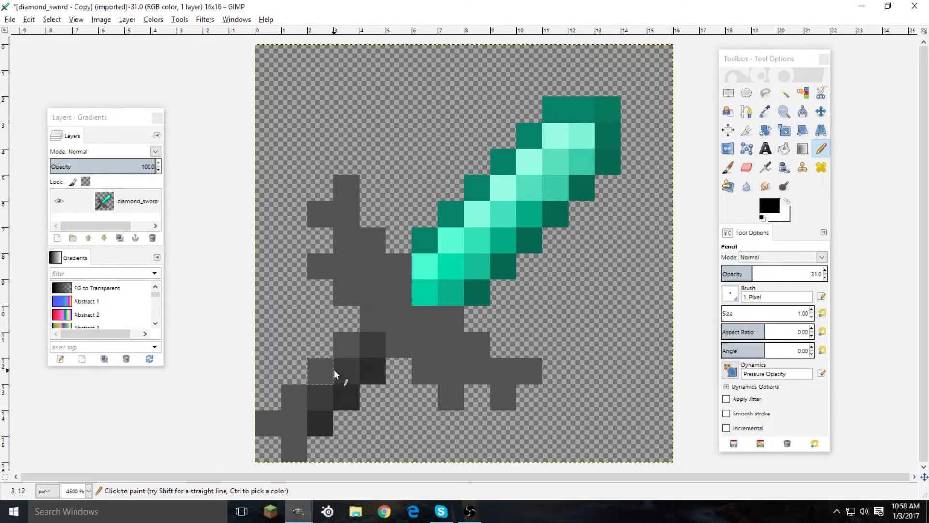
Sample the handle's dark greys and extend its diagonal shading up to the guard and down to the handle's lower end
left_click(321, 387, "ctrl")
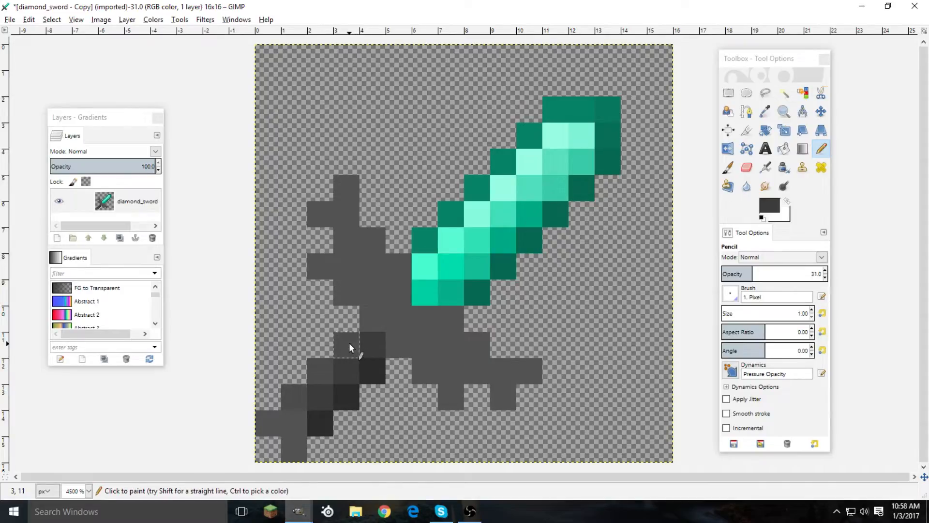
left_click(370, 341, "ctrl")
scroll(310, 368, "up", 2)
scroll(290, 351, "down", 1)
left_click(348, 277, "ctrl")
left_click(364, 282)
left_click(333, 280, "ctrl")
left_click(363, 279)
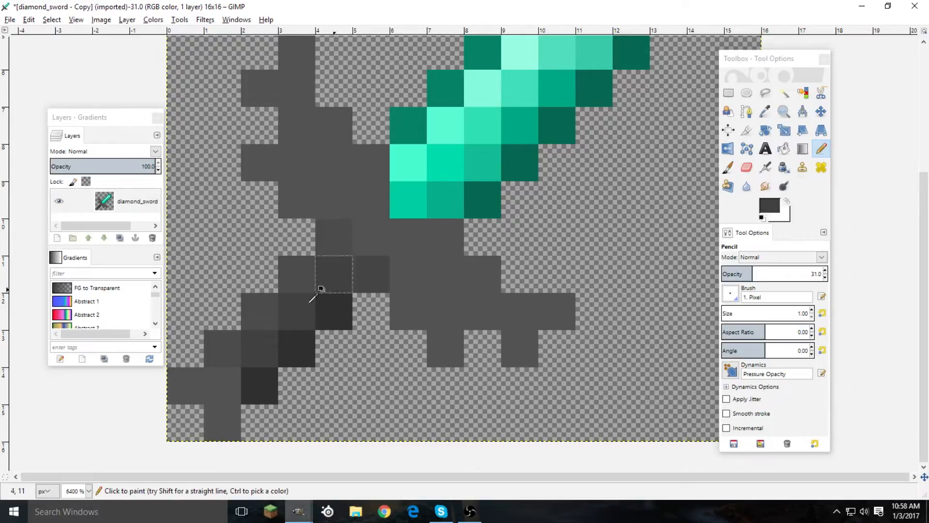
left_click(345, 296, "ctrl")
left_click(373, 277)
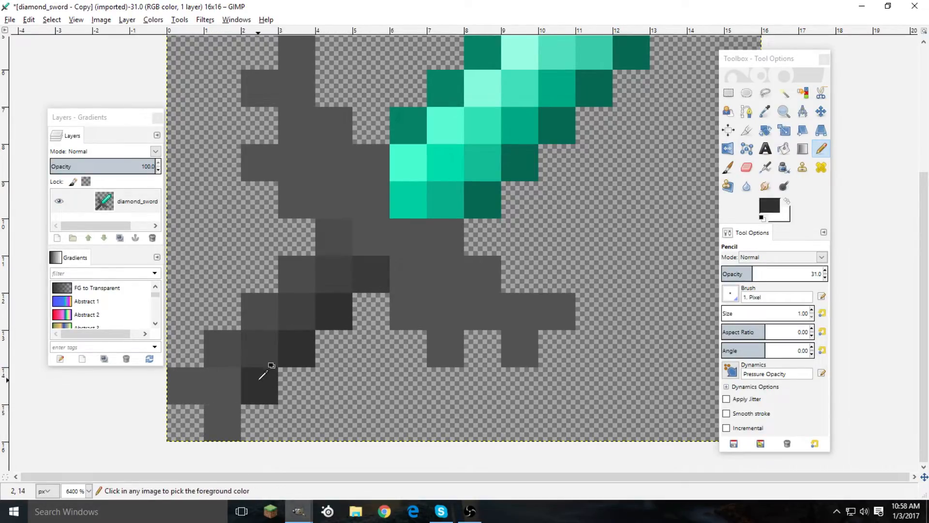
left_click(221, 387, "ctrl")
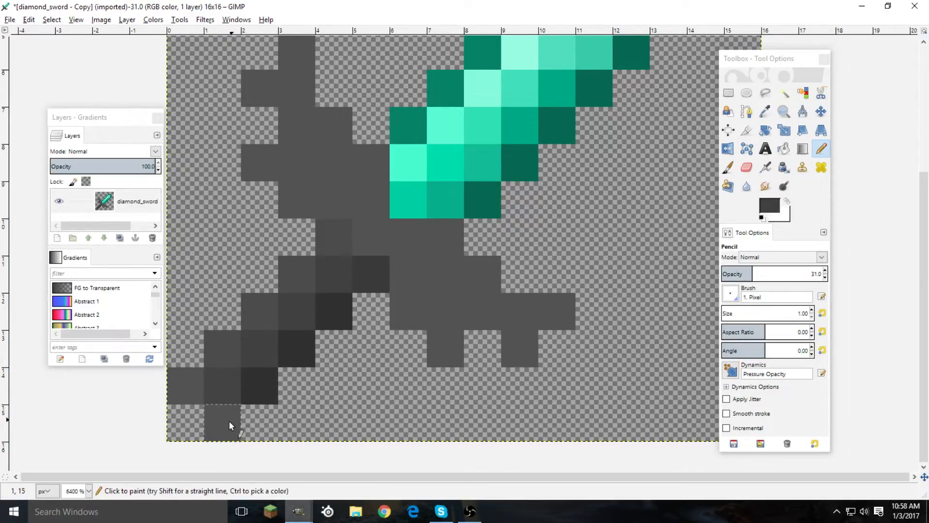
Erase the two single pixels sticking out at the lower end of the handle
key("shift+e")
scroll(276, 322, "down", 3)
scroll(274, 323, "up", 2)
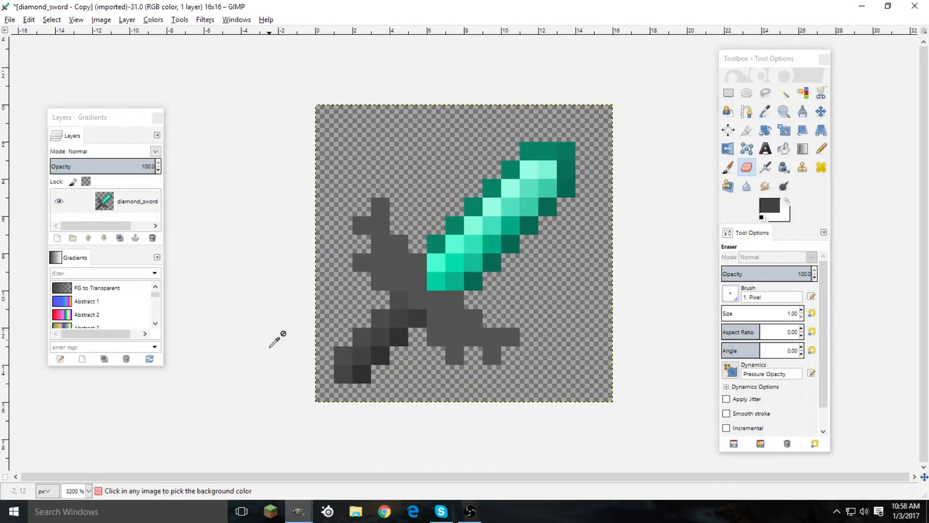
Copy the 2x2 pixel block at the handle's end, paste it one pixel diagonally down-left, and anchor it
key("r")
left_click_drag(335, 344, 372, 383)
key("ctrl+c")
key("ctrl+v")
key("m")
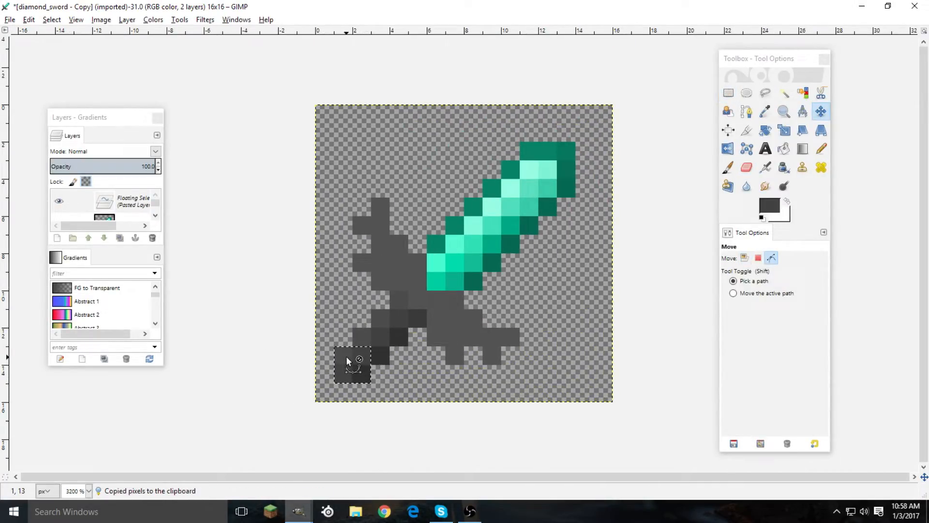
left_click_drag(350, 353, 335, 369)
key("r")
left_click(442, 323)
scroll(397, 334, "down", 3)
scroll(395, 334, "up", 3)
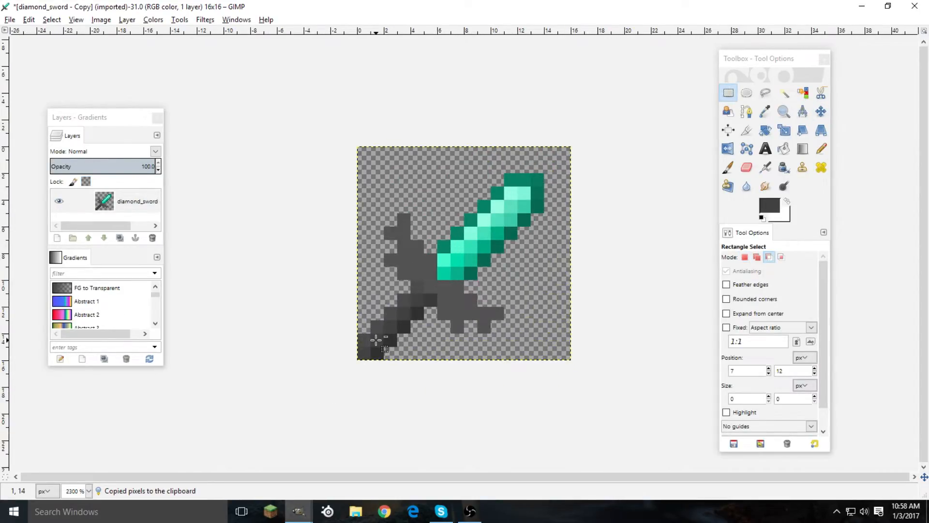
scroll(377, 329, "up", 1)
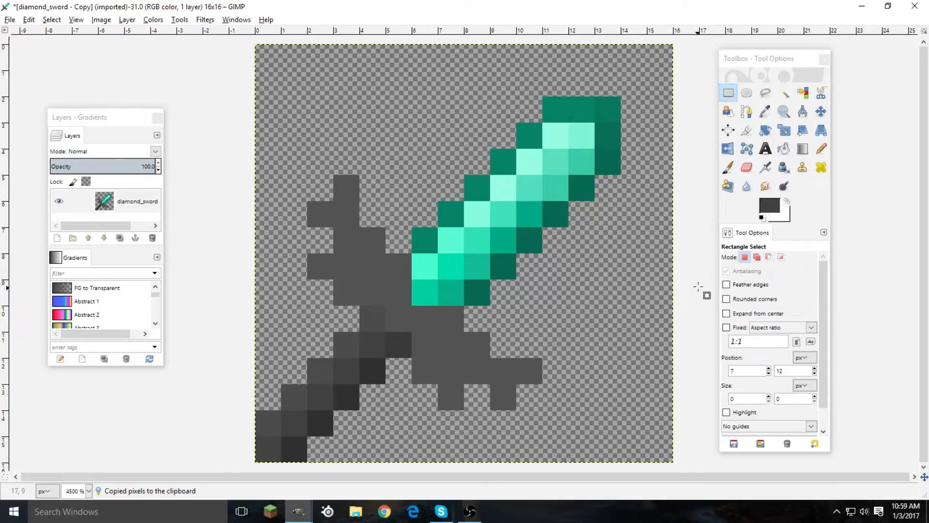
Reset the foreground to black and darken the outer edge pixels on both arms of the guard with the Pencil
key("n")
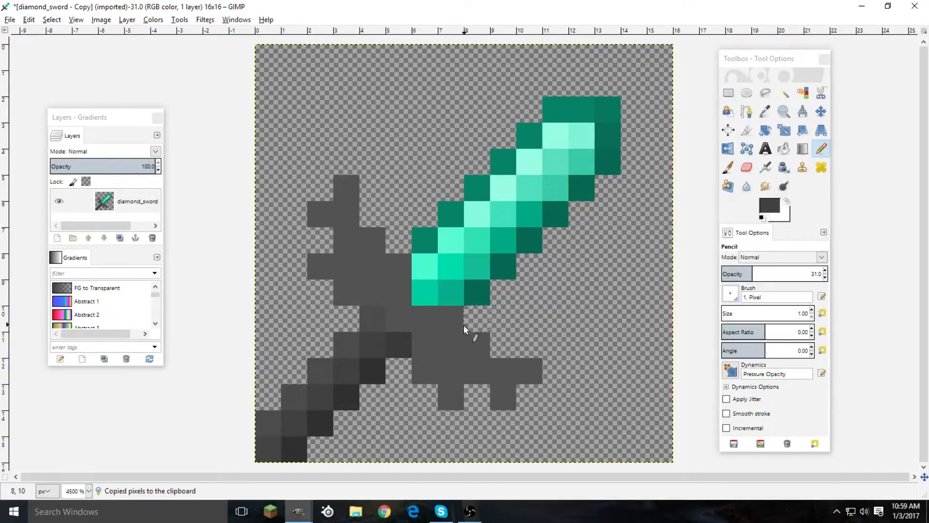
scroll(403, 342, "up", 1)
left_click(520, 308, "ctrl")
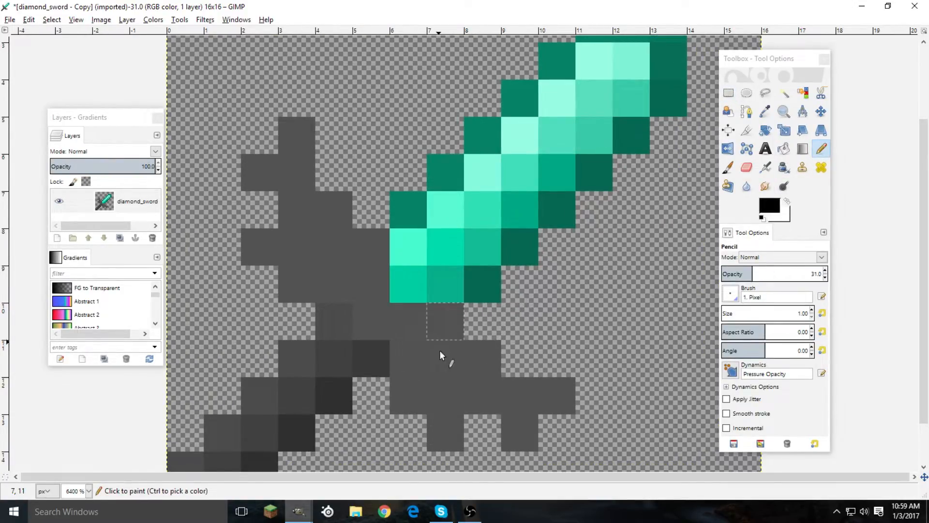
left_click(416, 384)
left_click(451, 421)
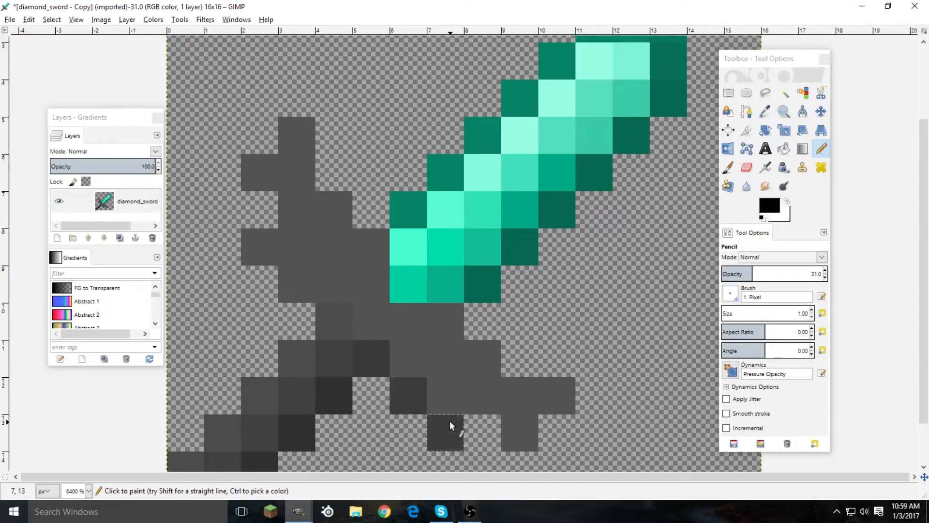
left_click(517, 432)
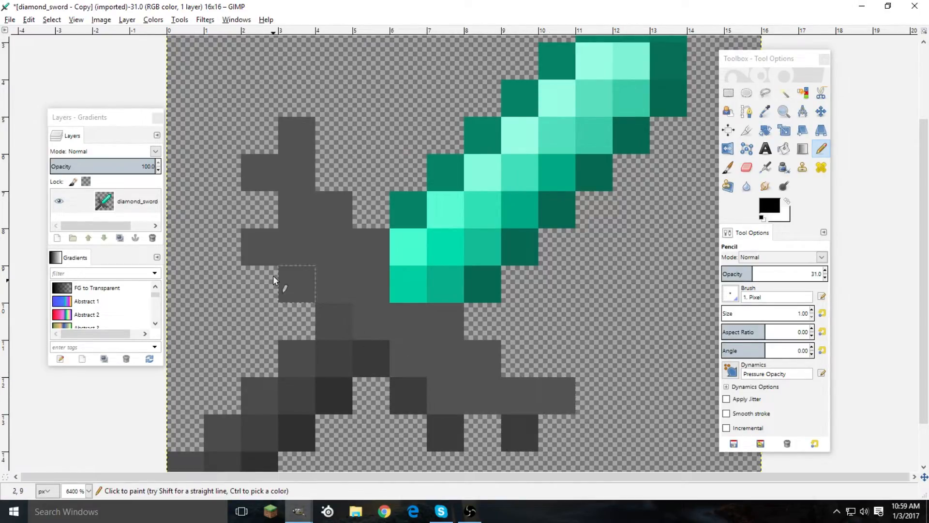
left_click(284, 267)
left_click(269, 251)
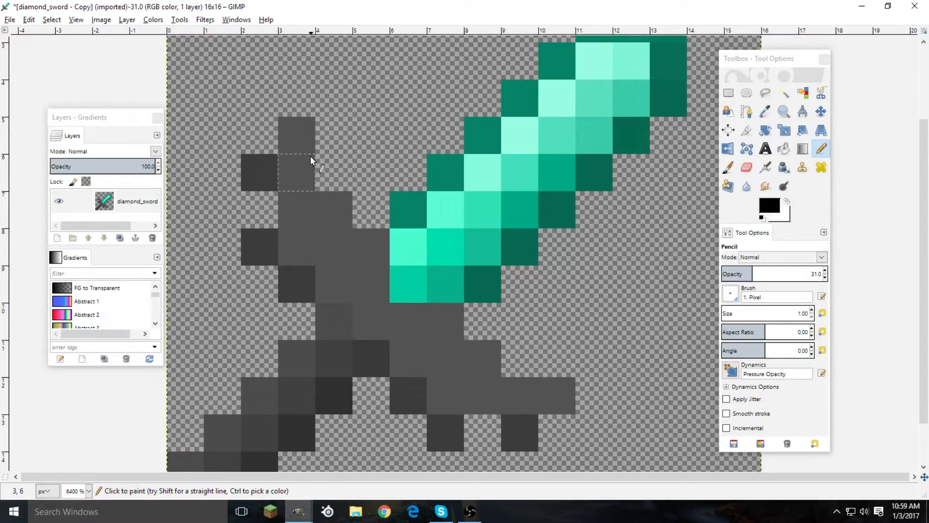
left_click(307, 141)
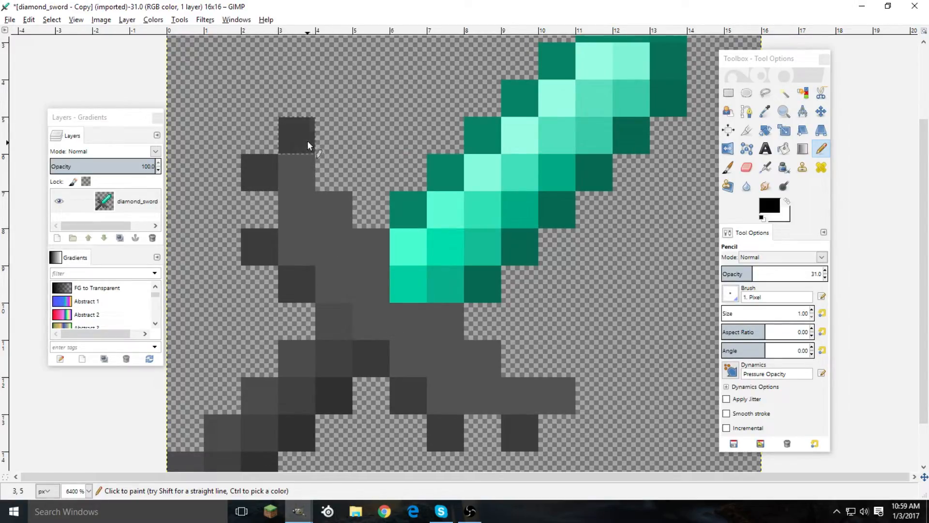
left_click(489, 390)
Try darkening the guard's blade-side edge pixels with black and undo those strokes
left_click(492, 351)
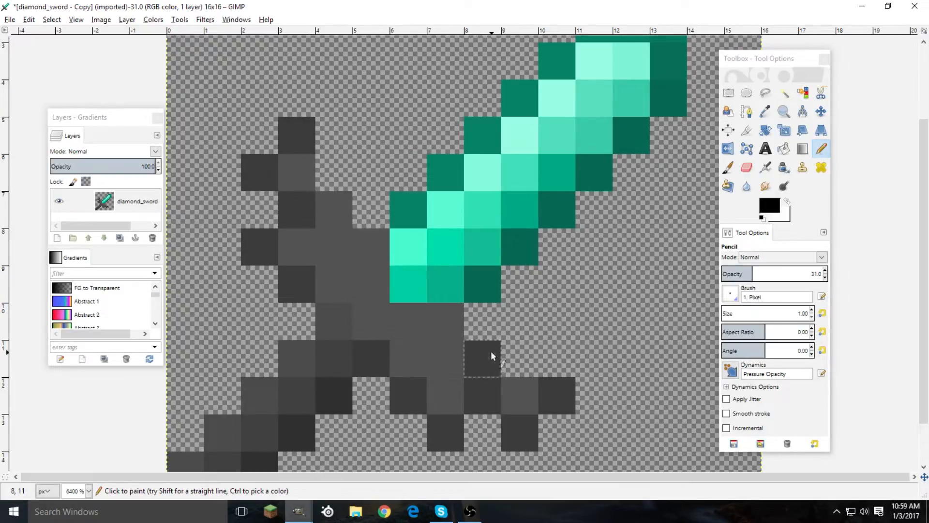
left_click(445, 321)
left_click(371, 247)
left_click(300, 168)
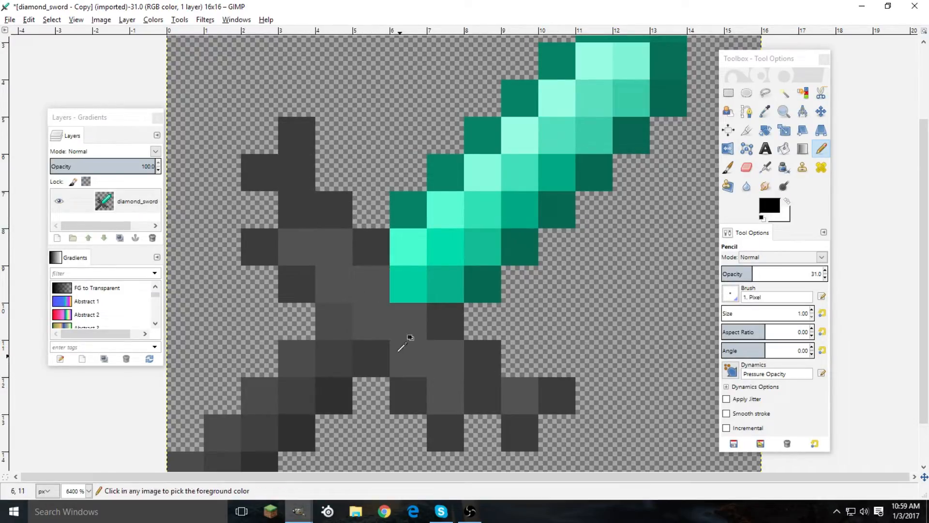
key("ctrl+z")
key("ctrl+z")
key("ctrl+z")
key("ctrl+z")
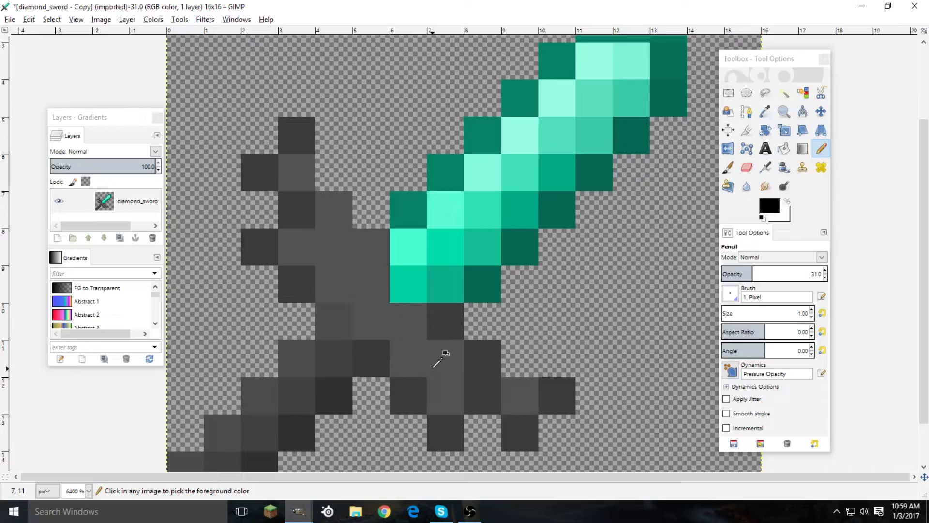
Sample the guard's dark grey, set the Pencil opacity to 60.9 and darken the two lighter pixels in the lower arm's bottom row
left_click(482, 392, "ctrl")
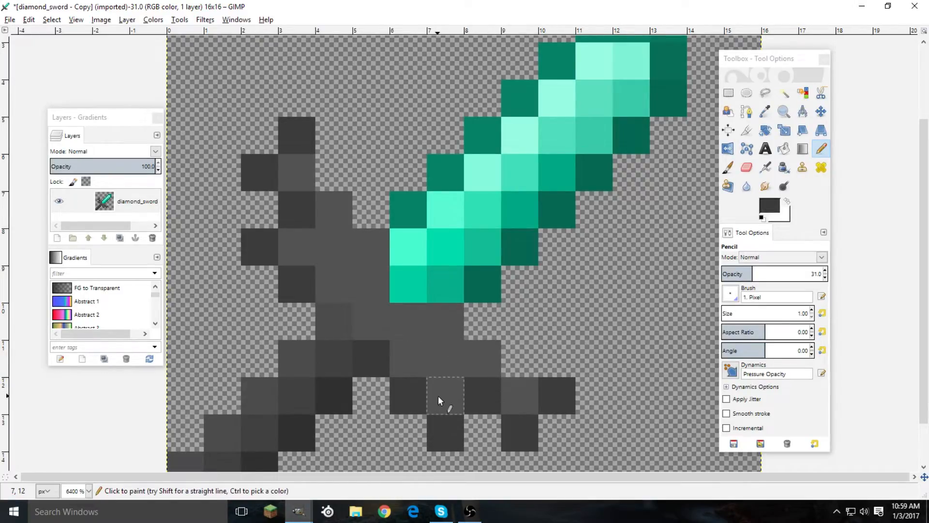
left_click(783, 270)
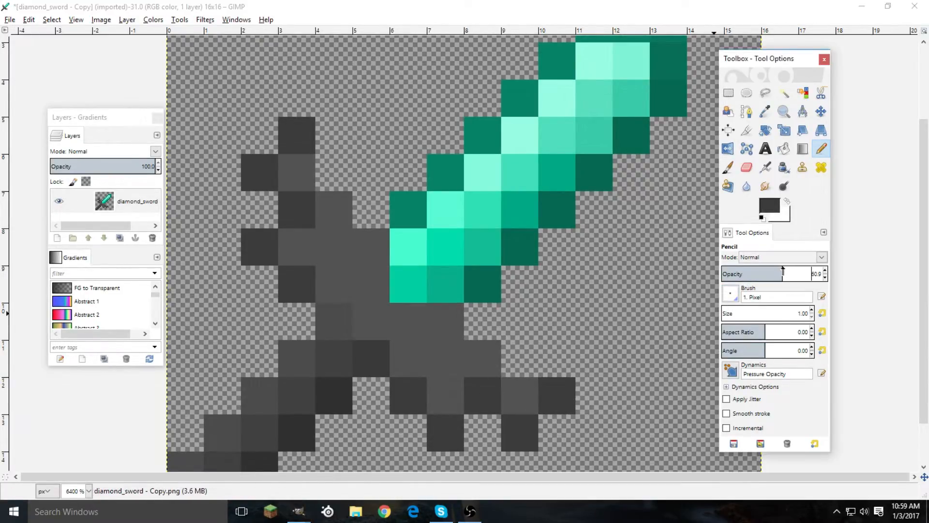
left_click(475, 384, "ctrl")
left_click(445, 399)
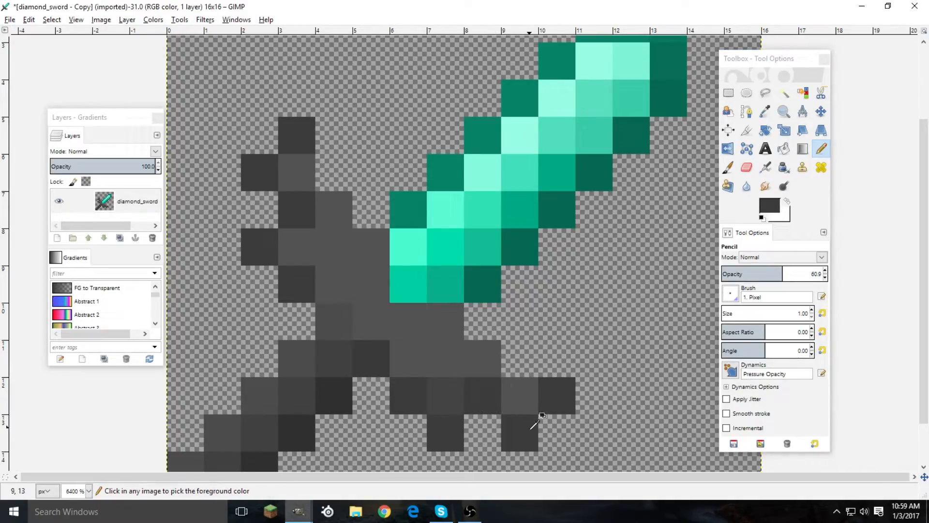
left_click(514, 404)
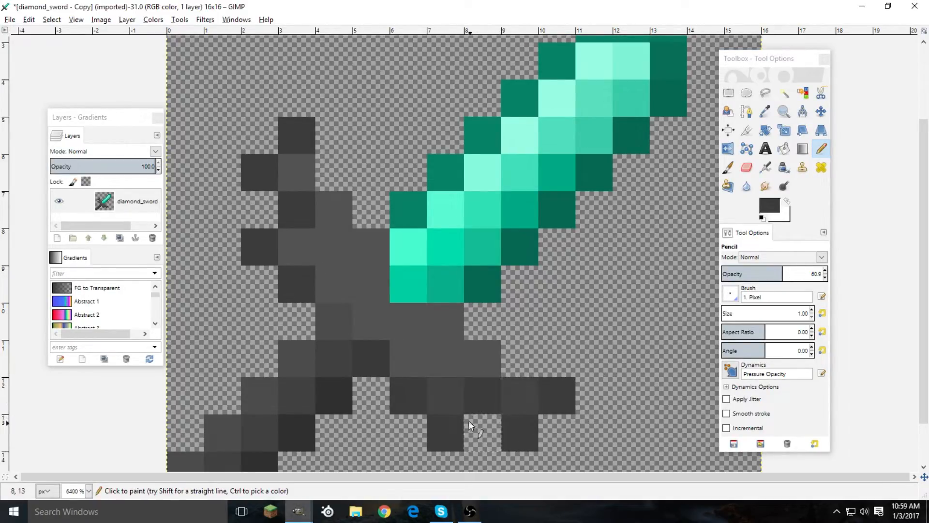
Sample the dark edge grey and blend it into the lighter pixels beside the edge of the guard's upper arm
left_click(296, 276, "ctrl")
left_click(310, 242)
left_click(298, 179)
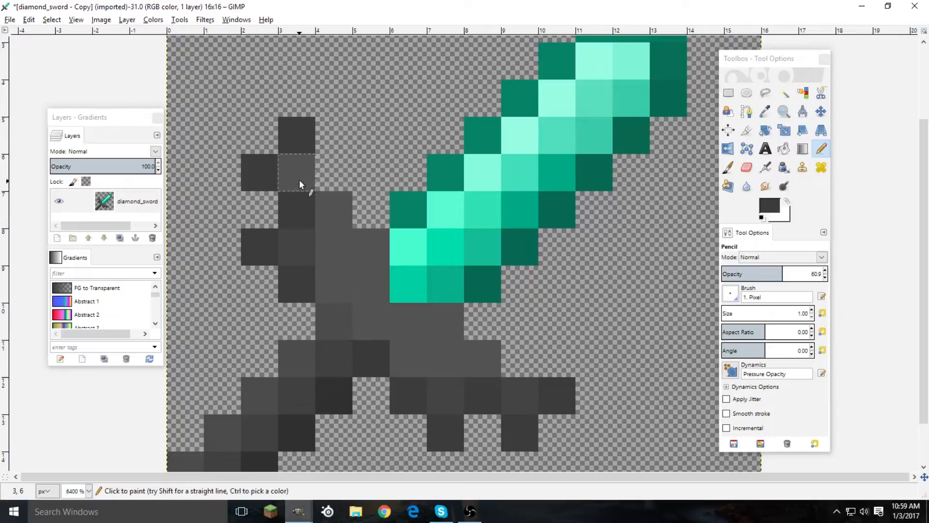
left_click(334, 277)
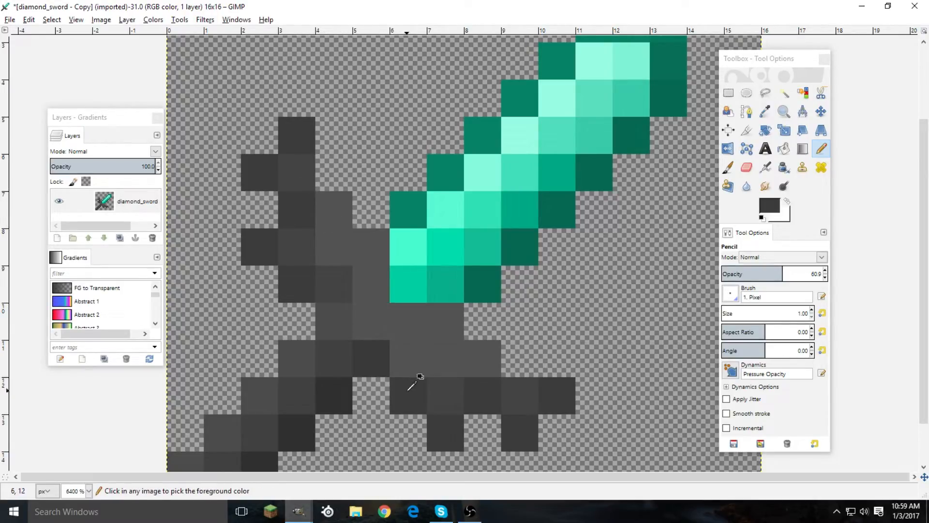
Shade the guard's central pixels between the handle and the blade with sampled mid greys
left_click(411, 369)
left_click(372, 336)
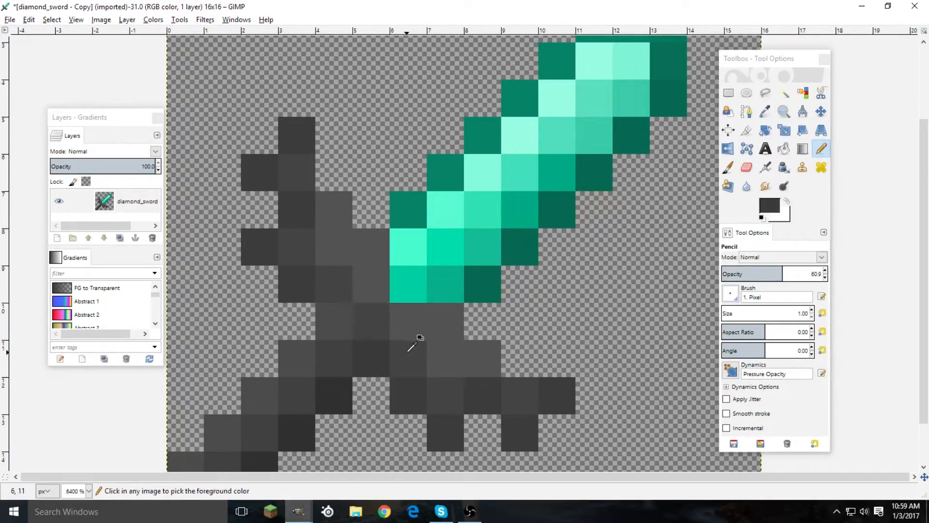
left_click(414, 312)
left_click(375, 285)
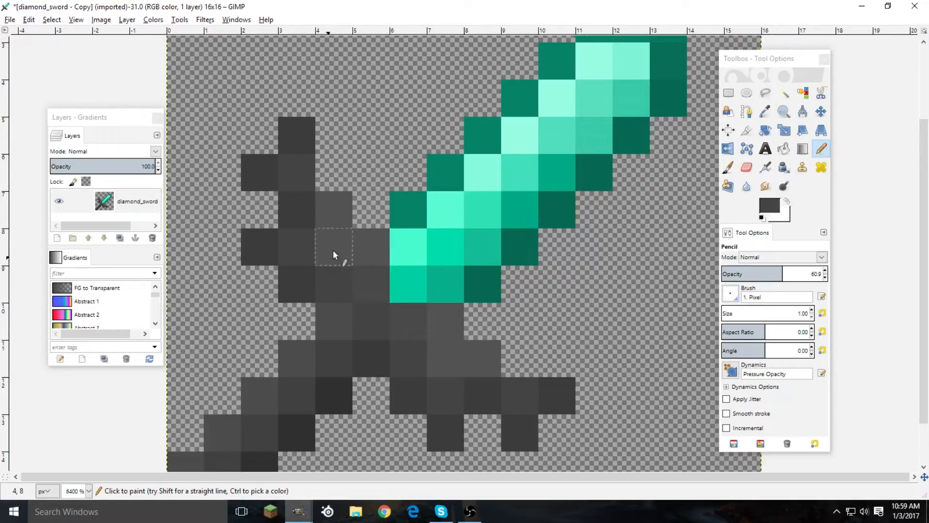
left_click(460, 360)
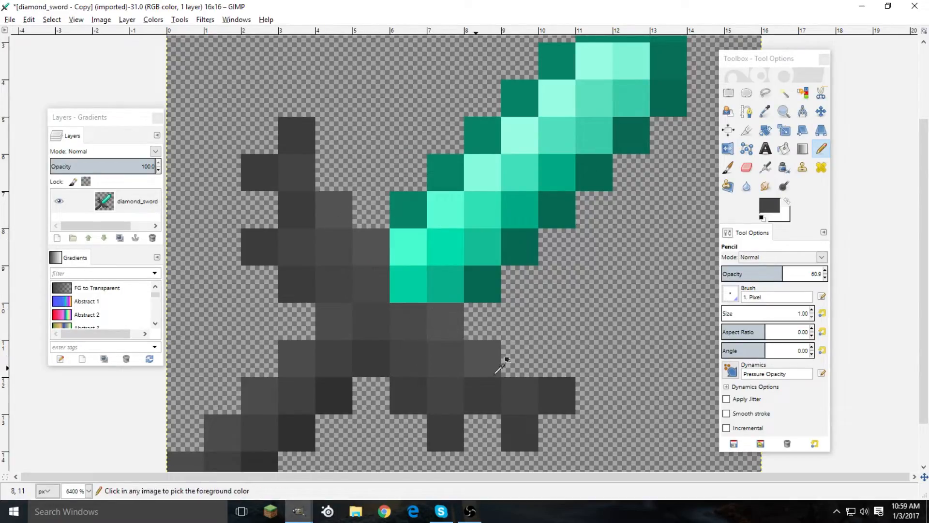
Sample the guard's light grey, set the Pencil opacity to 17.8 and soften the dark pixel midway up the guard's upper arm
scroll(384, 269, "down", 2)
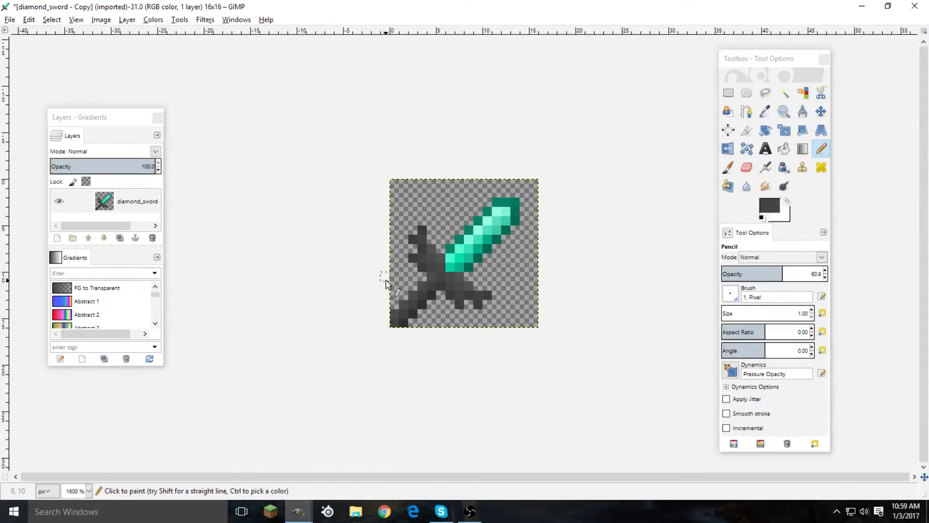
scroll(432, 253, "up", 2)
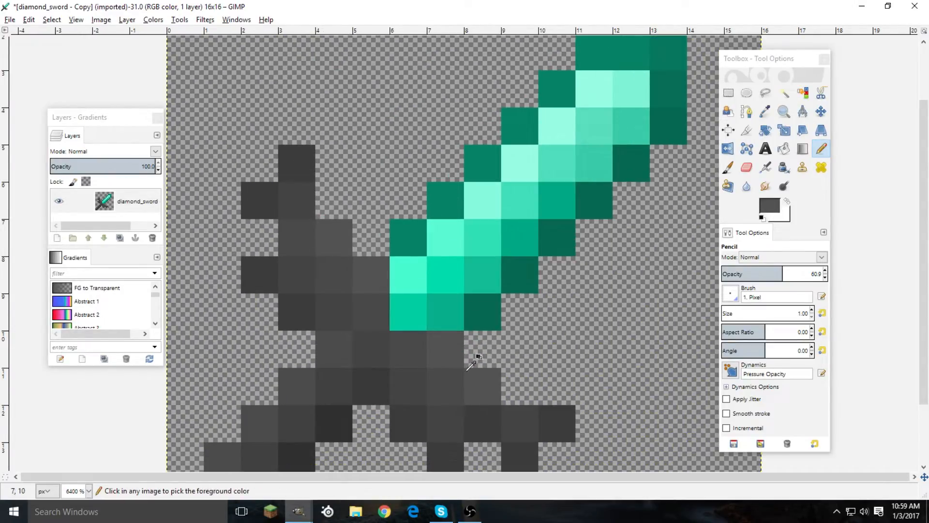
left_click(739, 275)
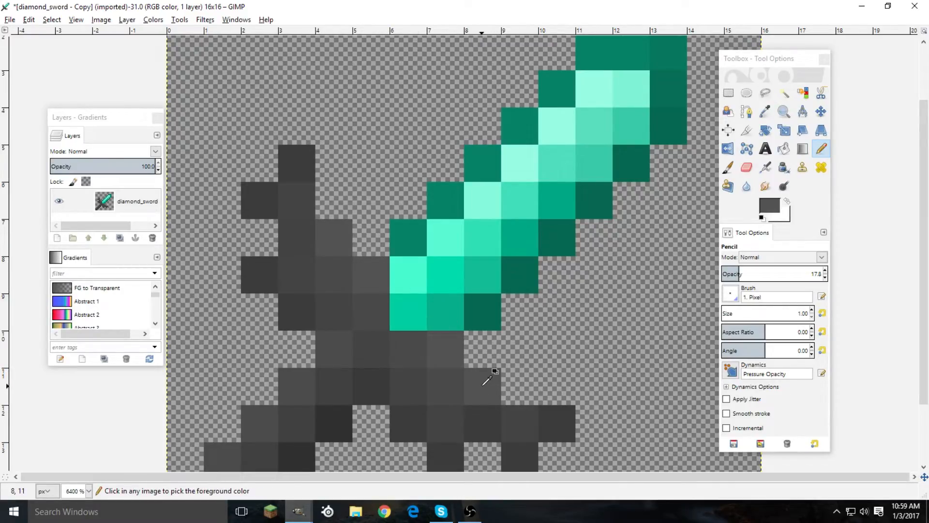
Set the Pencil opacity to 35.1 and sample black from the transparent background as the foreground colour
scroll(482, 417, "down", 4)
scroll(393, 310, "up", 3)
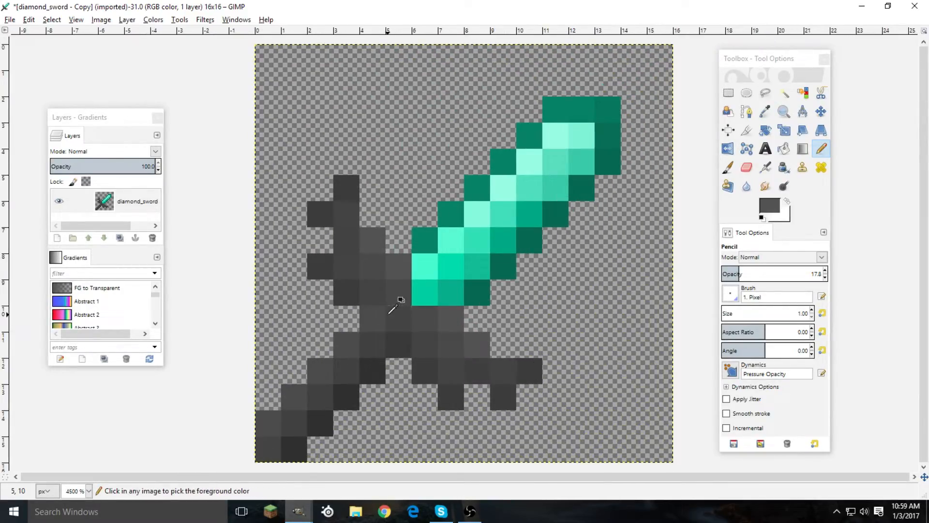
scroll(421, 322, "up", 2)
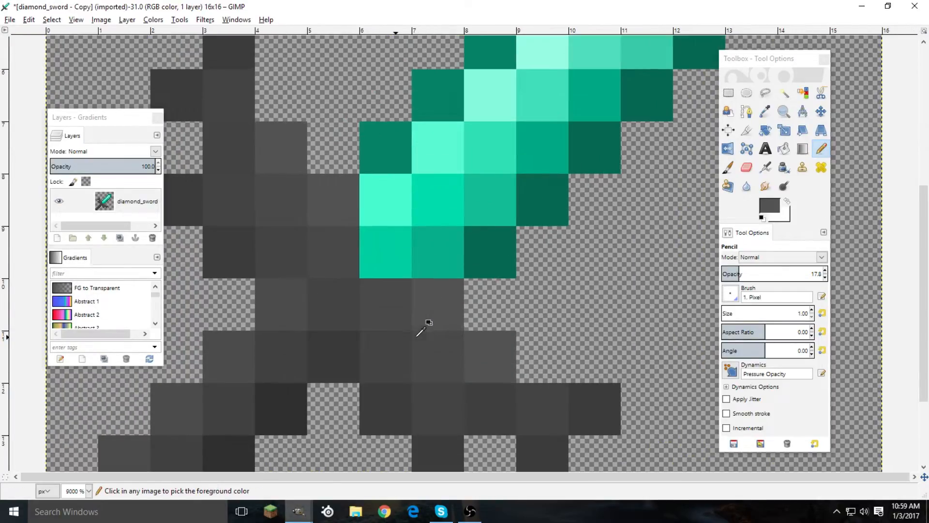
left_click(757, 272)
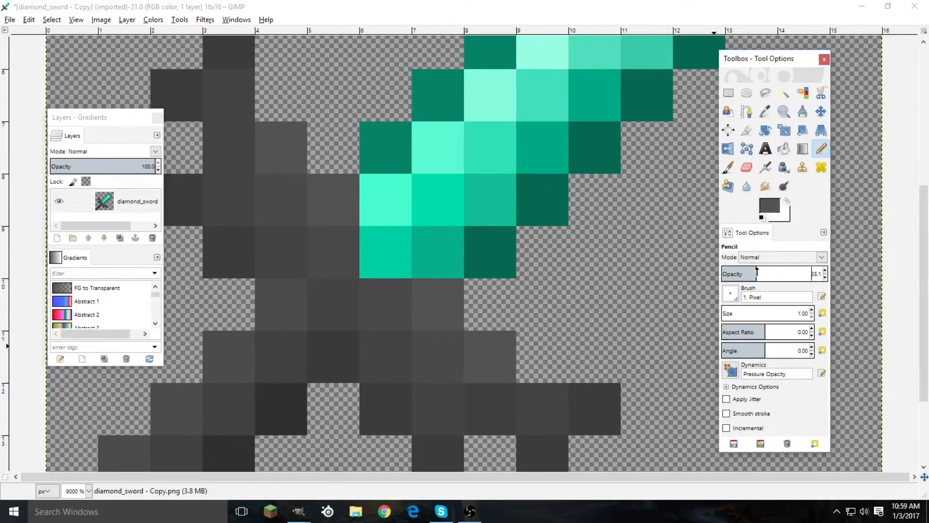
left_click(564, 300)
key("ctrl+z")
left_click(567, 301, "ctrl")
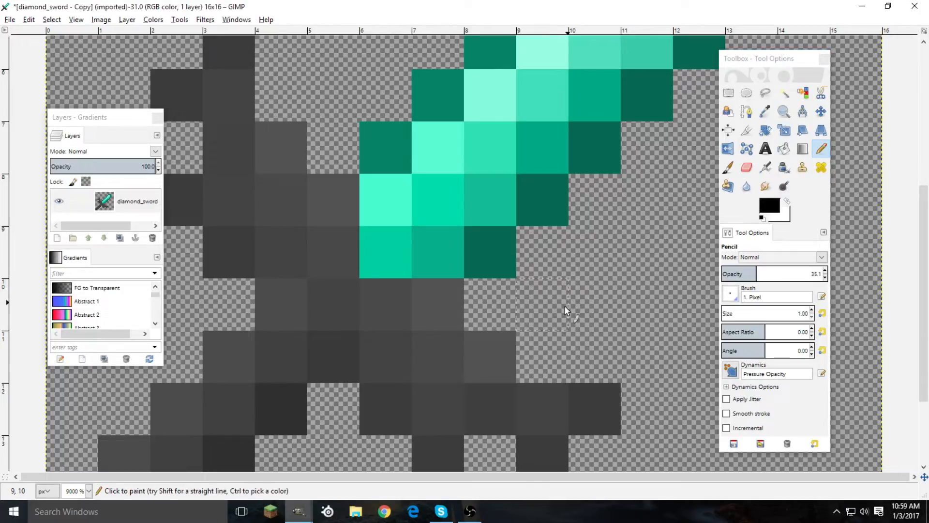
Darken the three tip pixels of the guard's lower arm with black
scroll(489, 308, "down", 2)
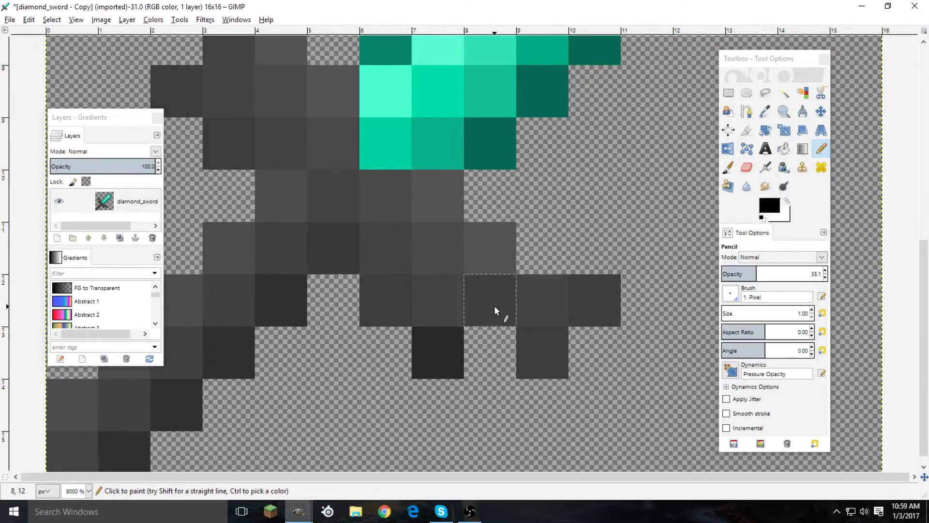
key("ctrl+z")
key("ctrl+z")
key("ctrl+z")
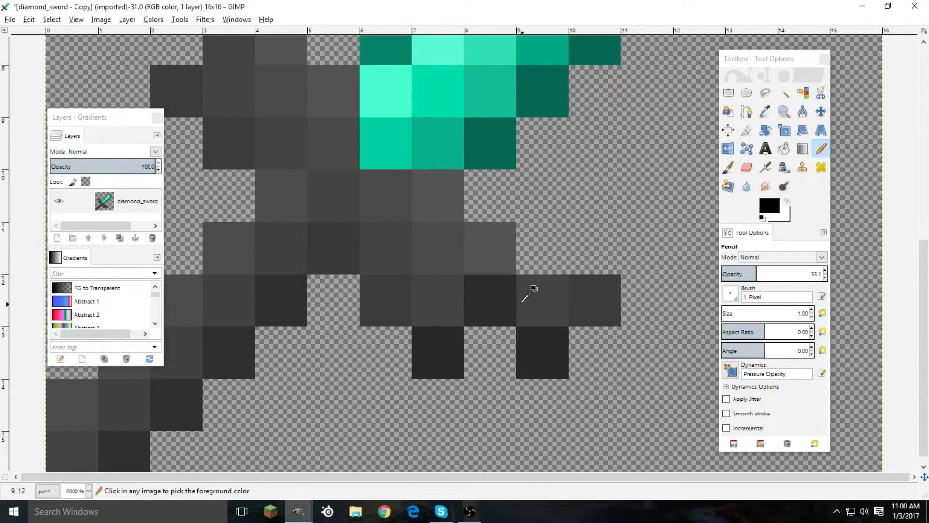
scroll(538, 247, "down", 3)
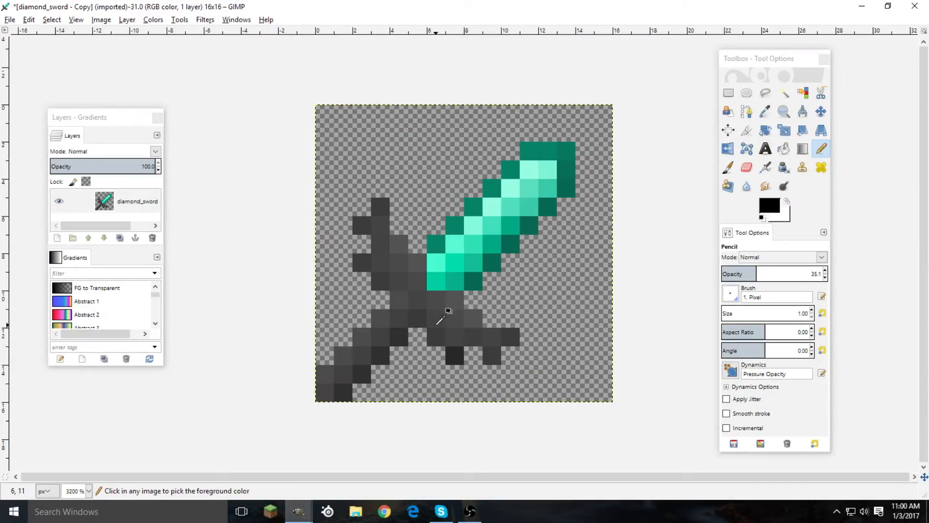
scroll(440, 311, "up", 1)
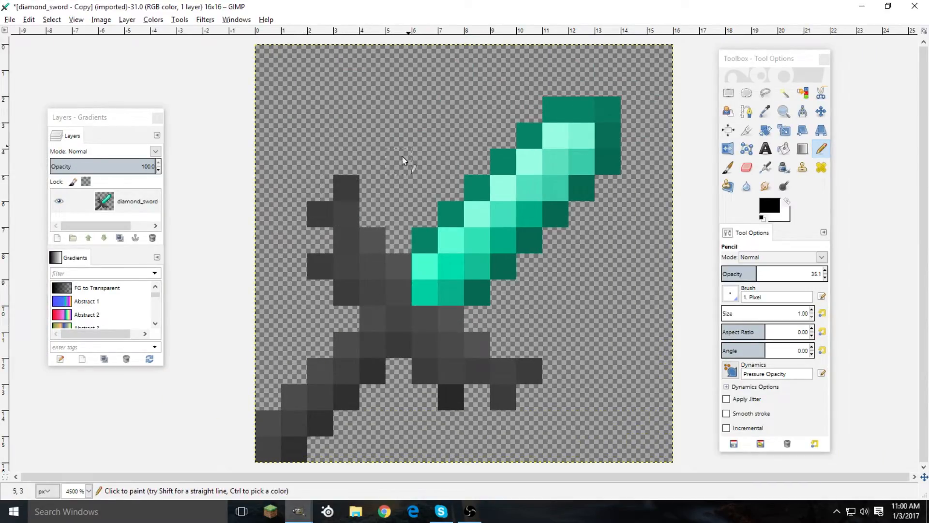
scroll(508, 369, "up", 2)
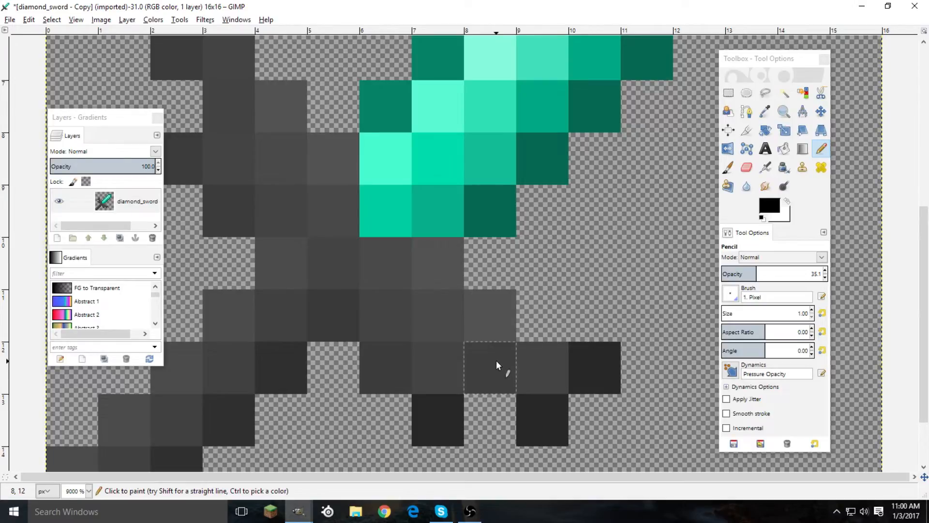
Darken the outer edge and tip pixels of the guard's upper arm, plus its two inner pixels facing the blade
scroll(257, 153, "up", 3)
left_click(225, 310)
left_click(205, 213)
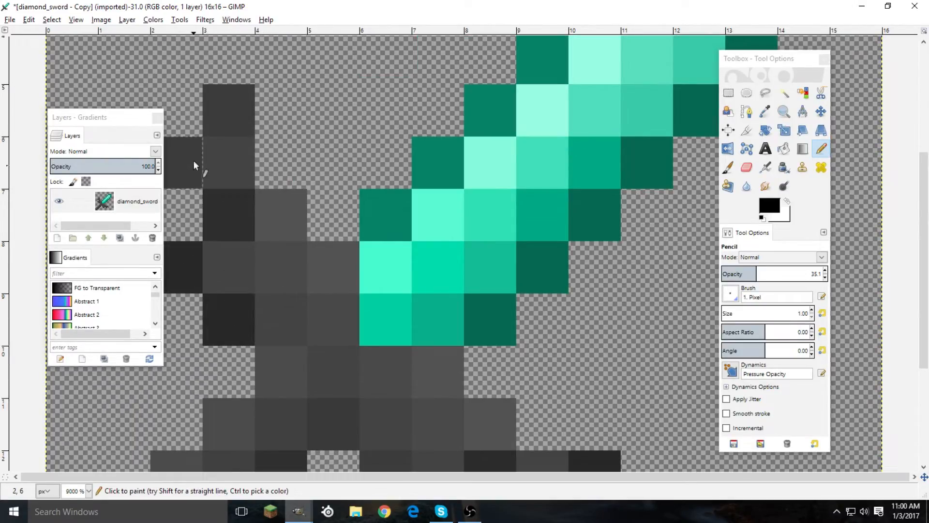
left_click(199, 146)
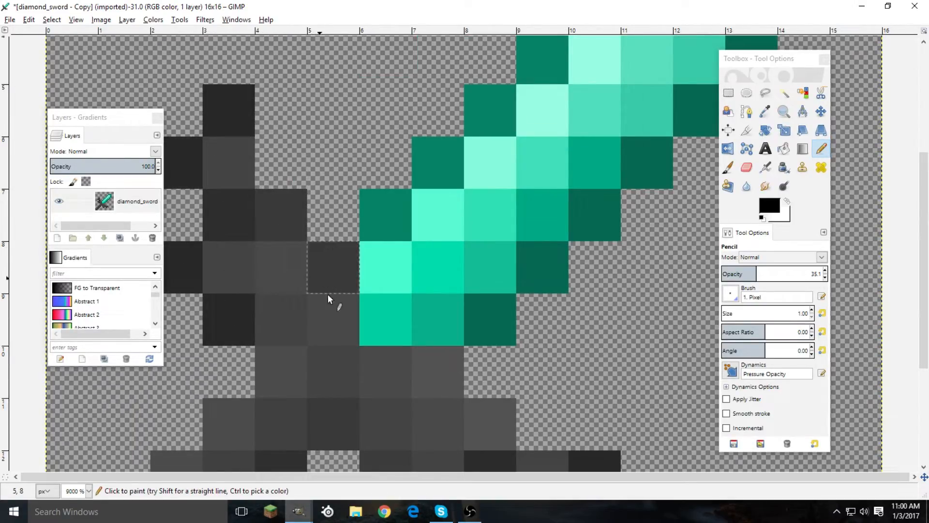
Darken the blade-side edge pixels of the guard's lower arm and the remaining lighter pixels in the upper arm's outer column
scroll(446, 350, "down", 3)
left_click(440, 281)
left_click(503, 320)
left_click(537, 363)
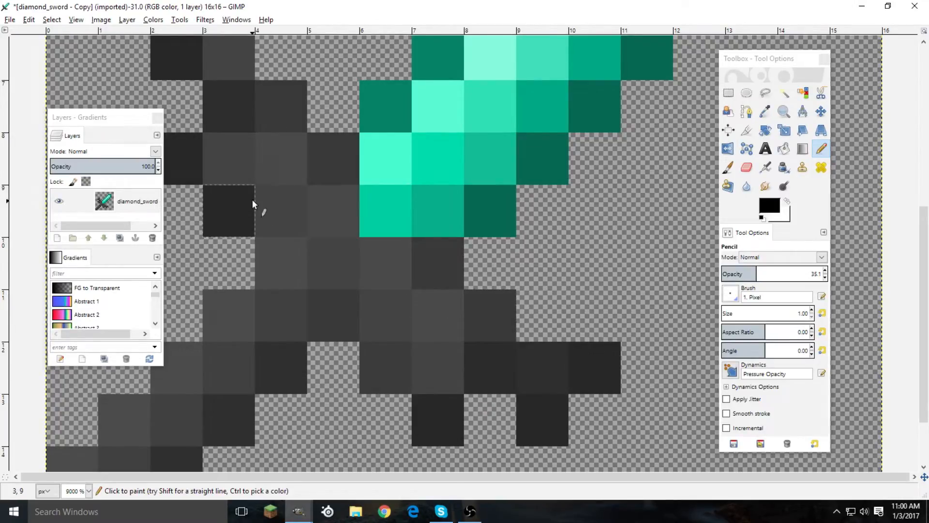
scroll(237, 174, "up", 3)
left_click(218, 147)
scroll(252, 228, "down", 3)
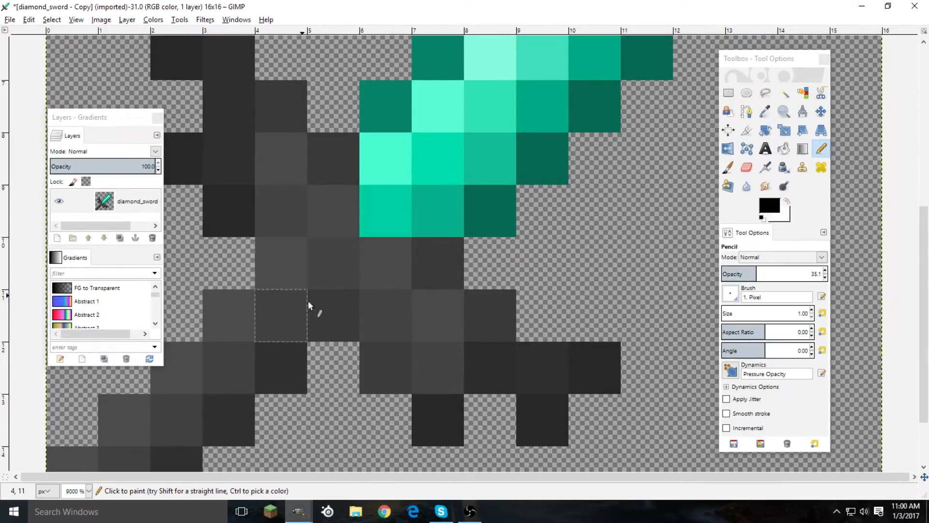
Darken the remaining pixels in the lower arm's long row, then shade the guard's pixels around the handle joint with sampled dark grey
left_click(466, 379)
left_click(437, 376)
left_click(386, 361)
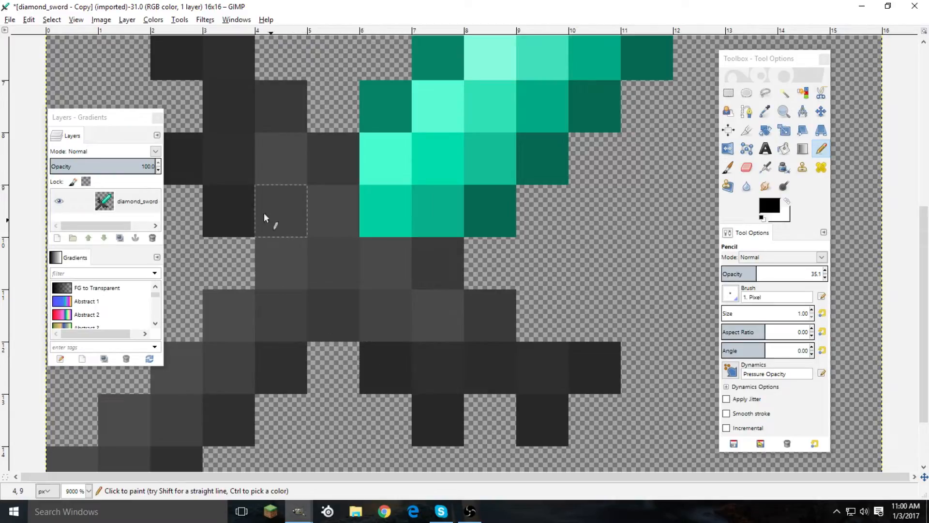
left_click(334, 296)
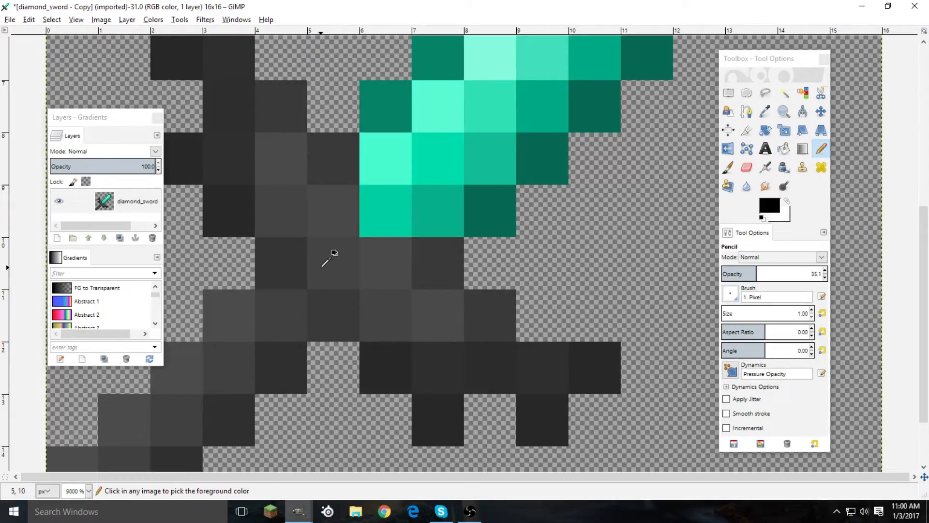
key("ctrl+z")
left_click(241, 216, "ctrl")
left_click(271, 247)
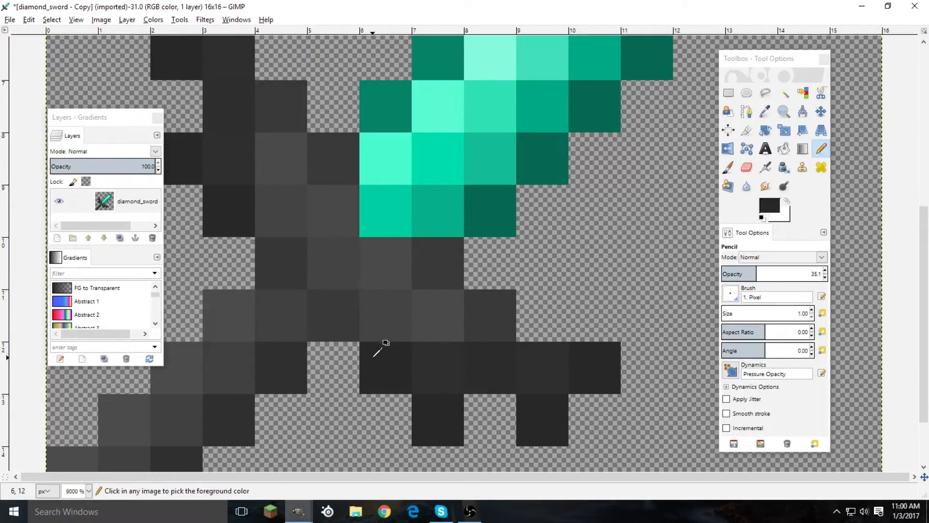
Sample the mid grey inside the guard and blend it into the darkened middle pixels of both arms
scroll(367, 249, "down", 7)
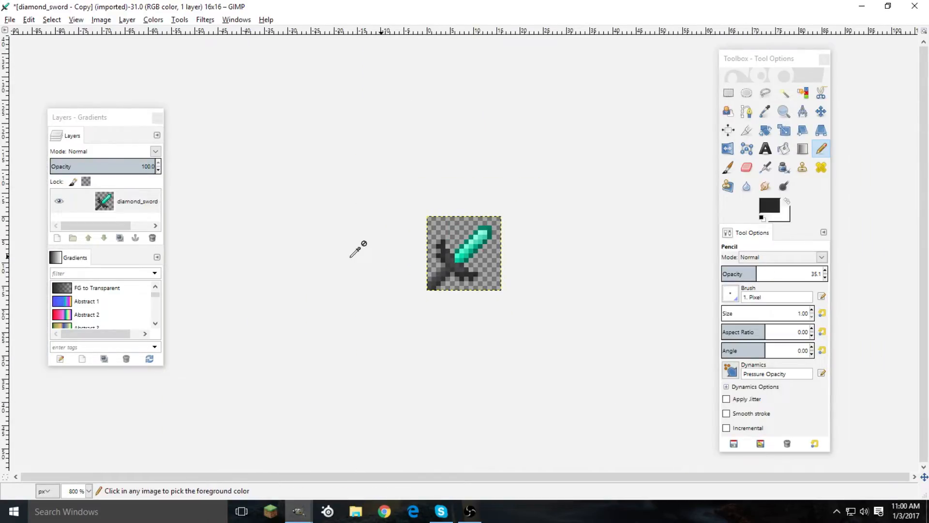
scroll(378, 286, "up", 6)
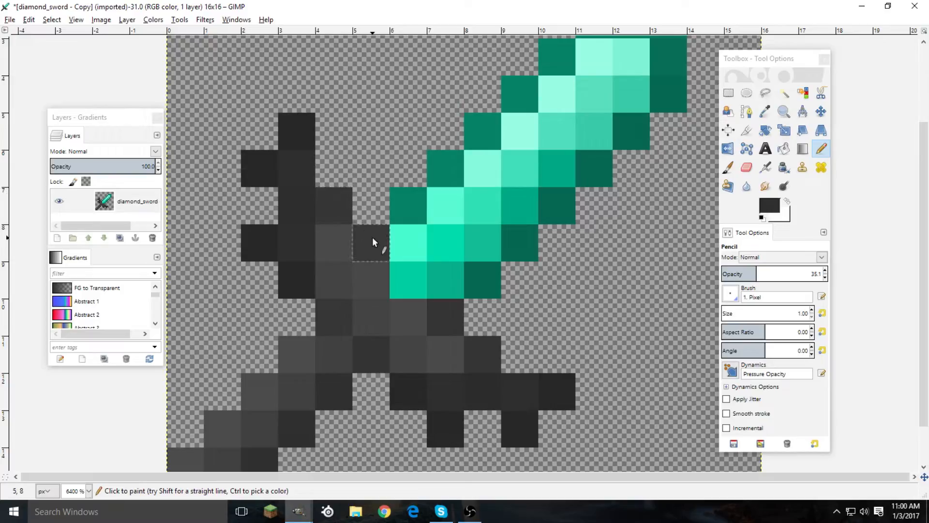
left_click(327, 244, "ctrl")
left_click(310, 221)
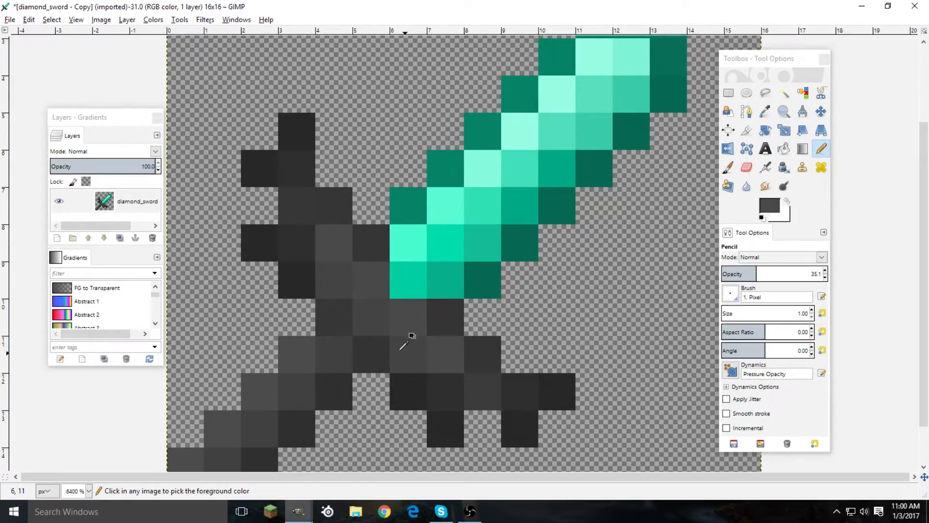
Undo the recent shading strokes on the guard's upper arm, centre and lower arm, back to the darkened lower-arm tips
scroll(346, 303, "down", 6)
scroll(346, 304, "up", 2)
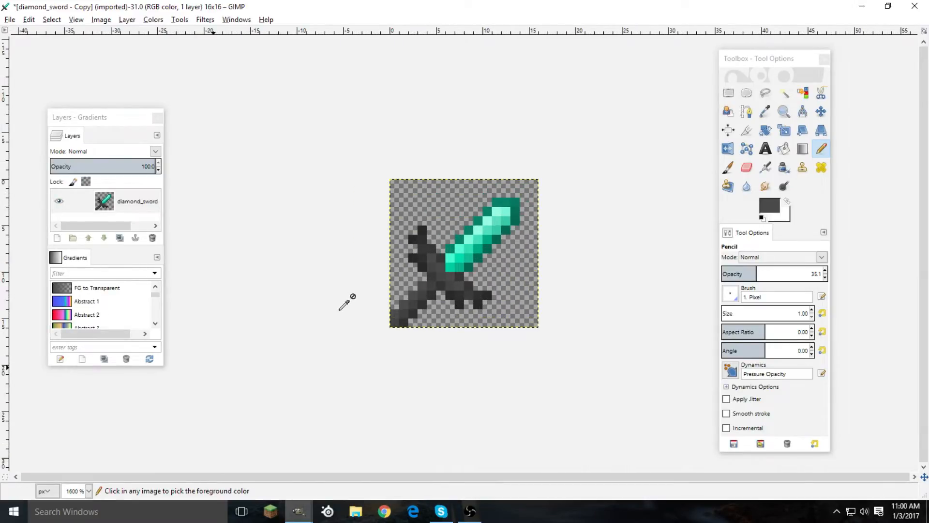
scroll(347, 303, "up", 1)
key("ctrl+z")
key("ctrl+z")
key("ctrl+z")
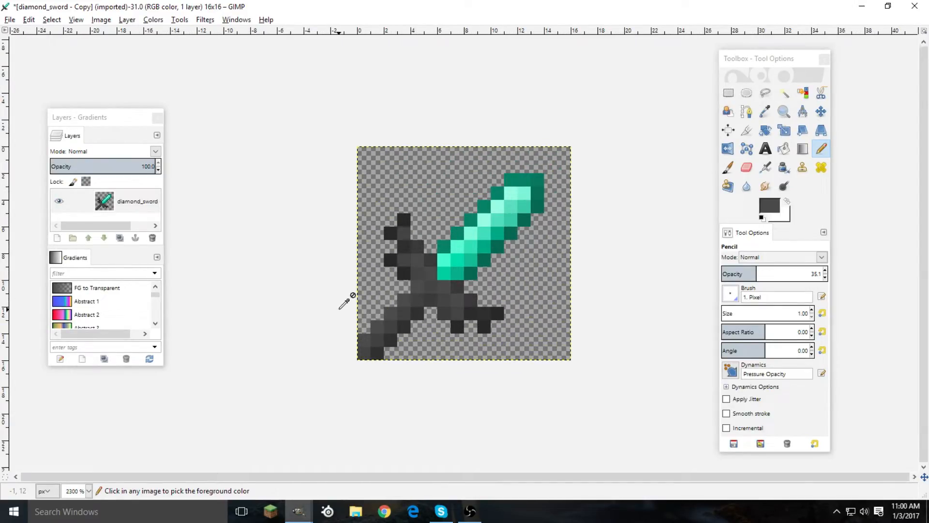
key("ctrl+z")
key("ctrl+z")
key("ctrl+z")
key("ctrl+z")
key("ctrl+z")
scroll(432, 296, "up", 2)
key("ctrl+z")
key("ctrl+z")
key("ctrl+z")
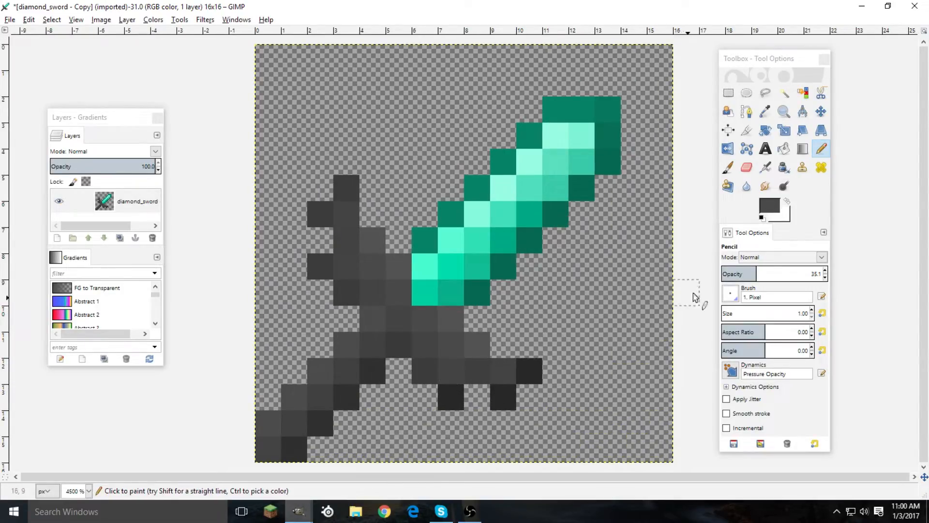
Set the Pencil opacity to 48.9 and undo the darkening of the lower arm's tip pixels
left_click(770, 274)
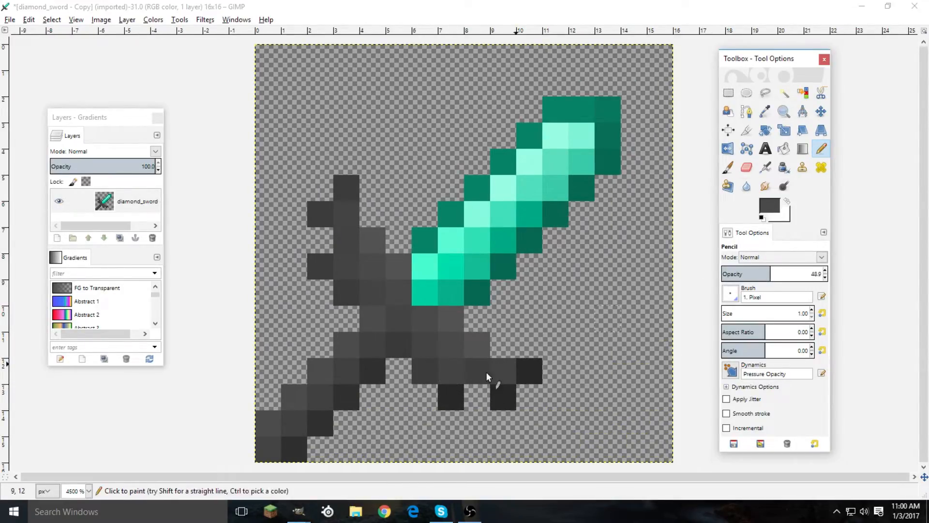
scroll(423, 382, "up", 1)
key("ctrl+z")
key("ctrl+z")
key("ctrl+z")
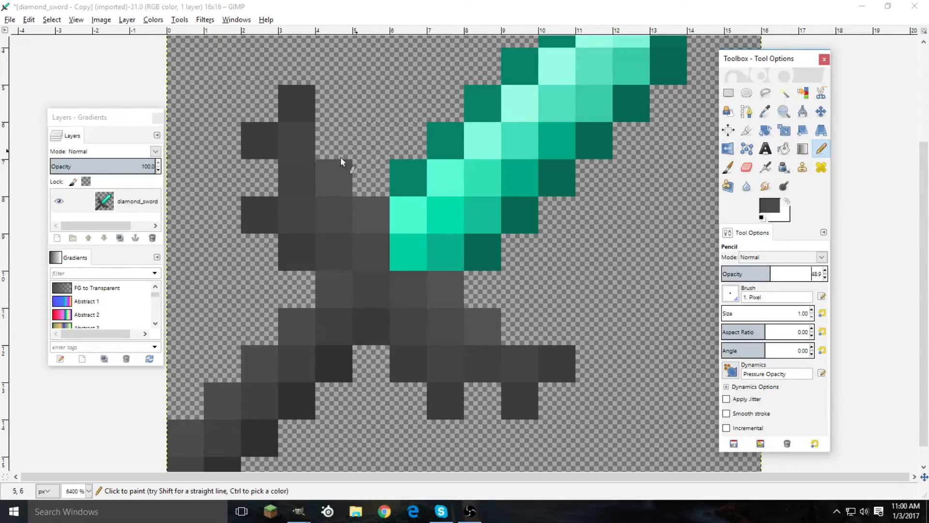
Select the entire grey handle and guard with Fuzzy Select at a threshold of 39.6
scroll(389, 332, "down", 1)
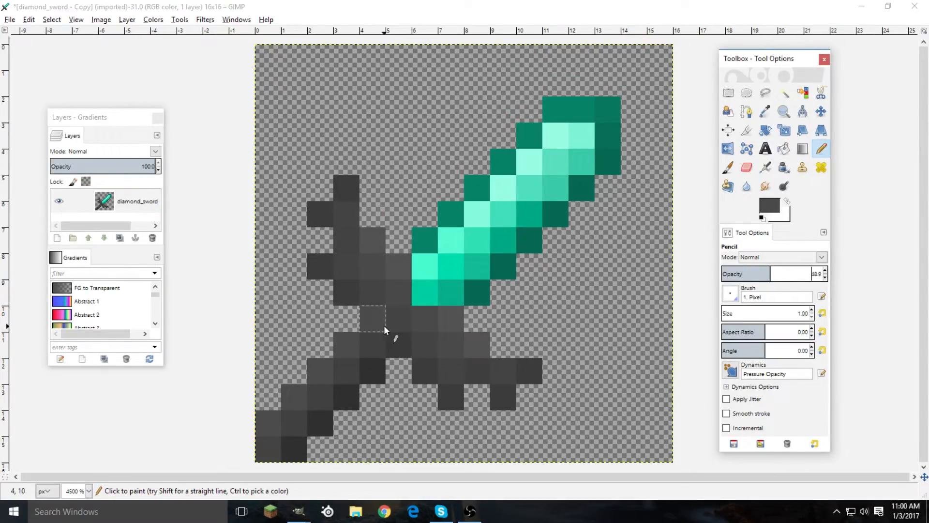
key("u")
left_click(374, 326)
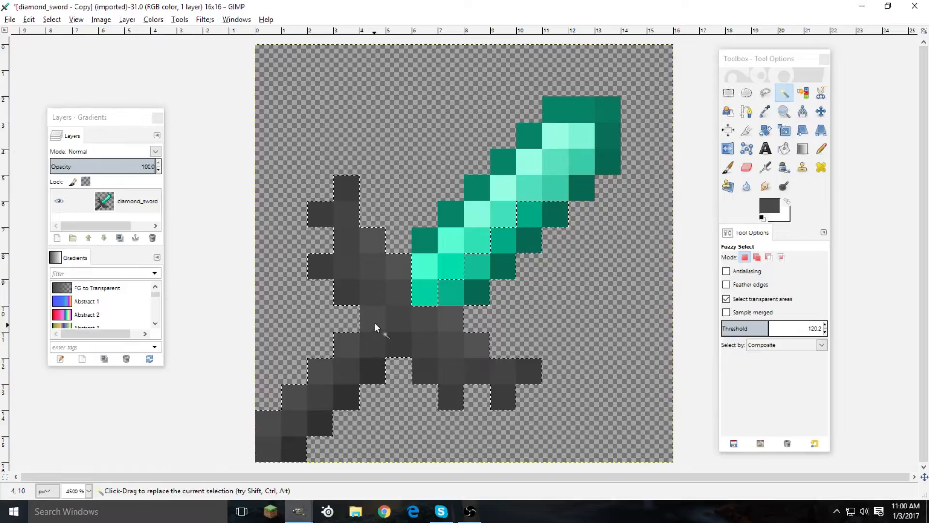
left_click(745, 328)
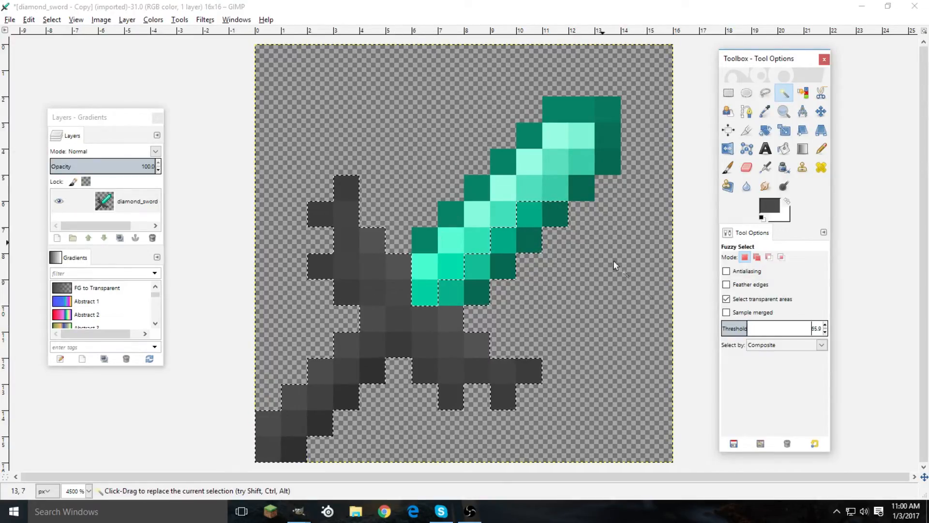
left_click(412, 343)
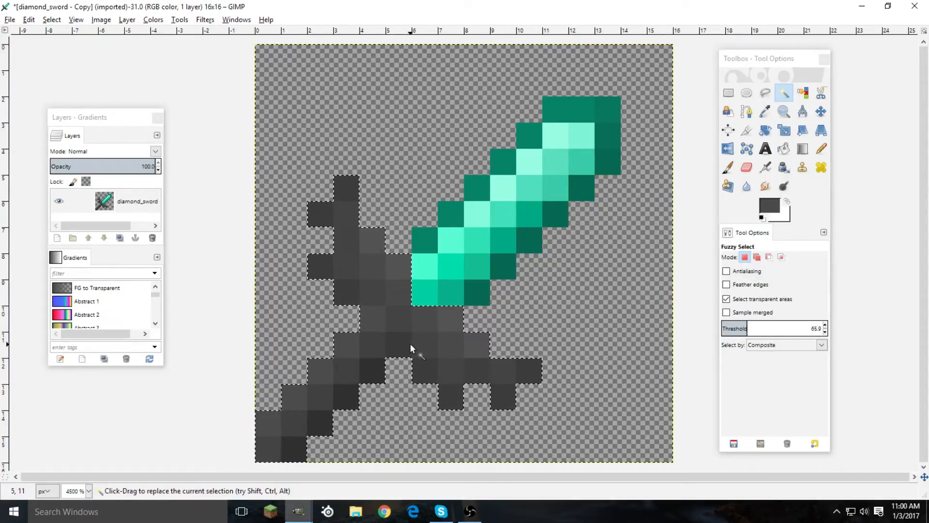
left_click(738, 329)
left_click_drag(745, 323, 752, 324)
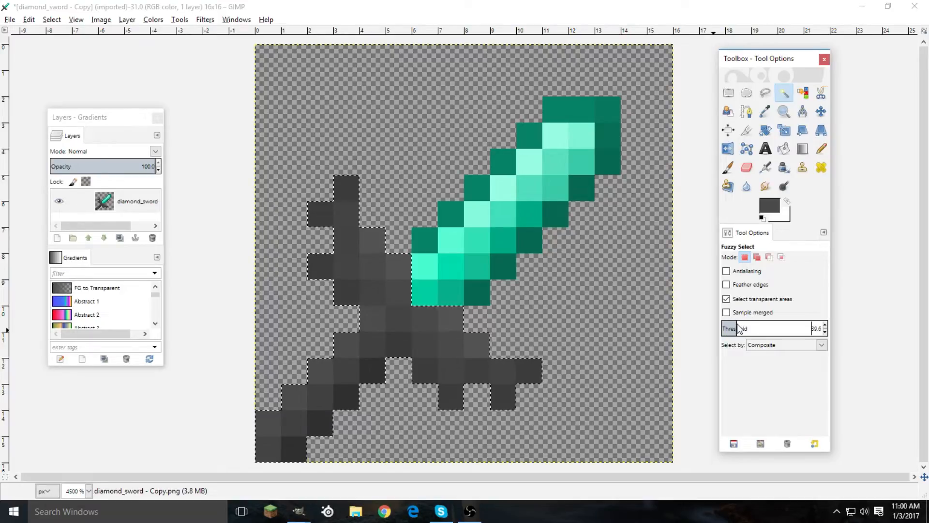
left_click(386, 334)
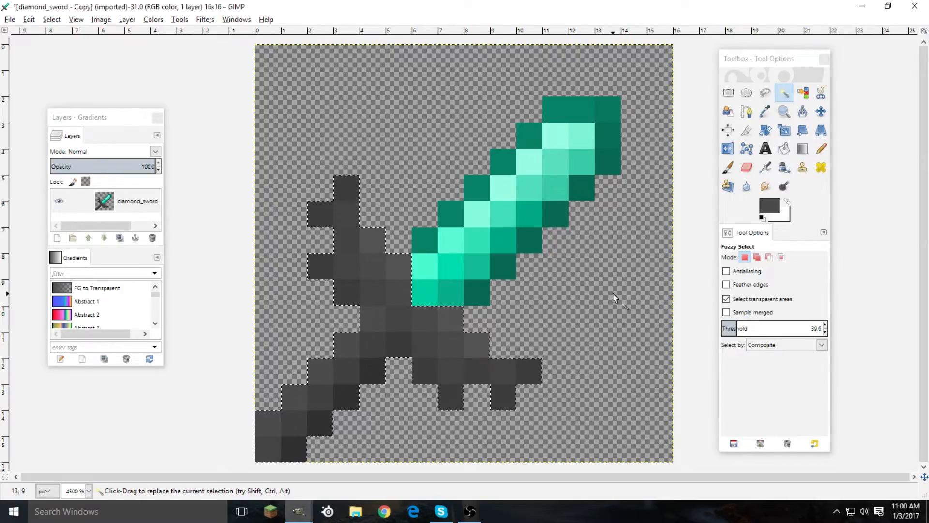
left_click(386, 317)
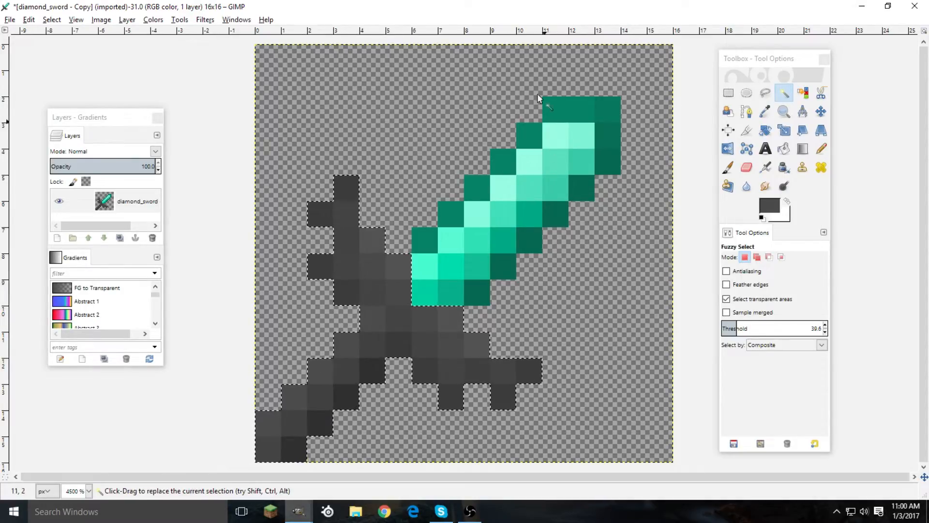
Try a Brightness-Contrast adjustment with brightness -20 and contrast 10 on the selected handle and guard
left_click(158, 19)
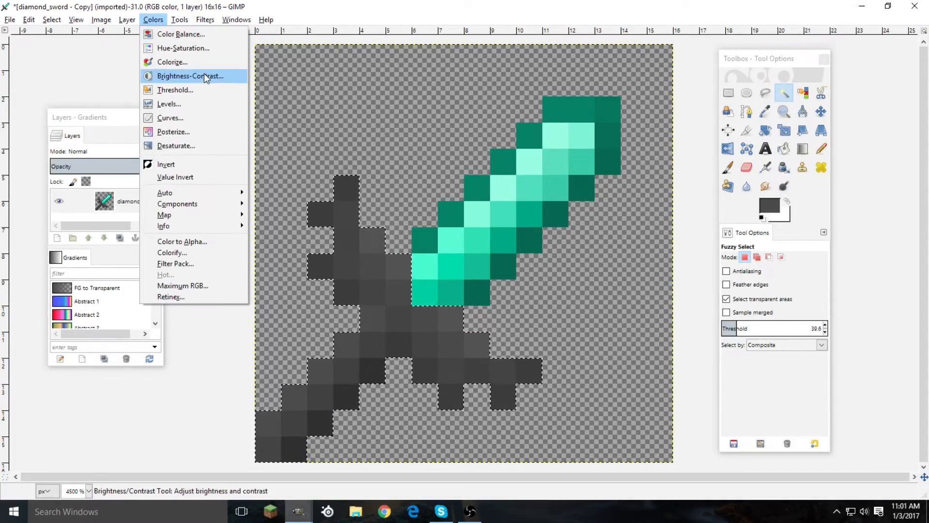
left_click(204, 76)
left_click(217, 129)
double_click(138, 118)
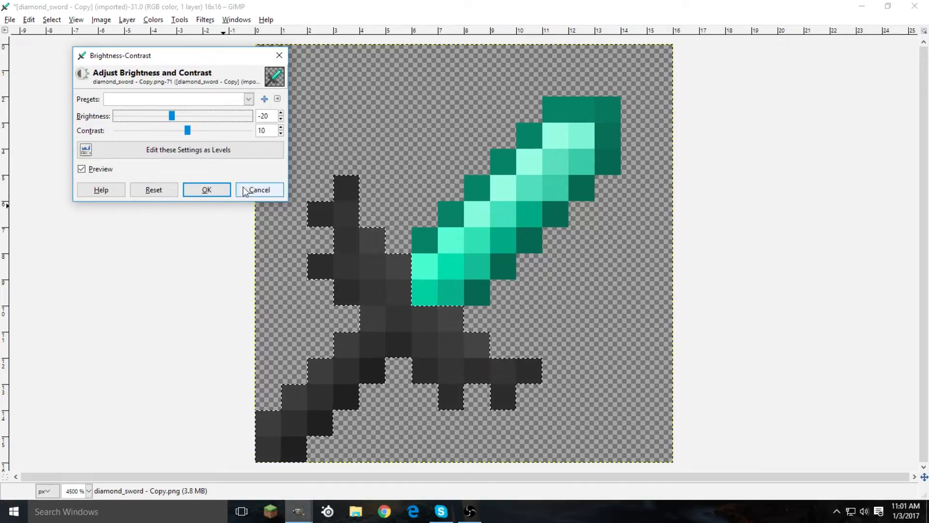
left_click(259, 189)
Darken the selected handle and guard with a Brightness-Contrast adjustment at brightness -70 and a slight contrast increase
left_click(153, 19)
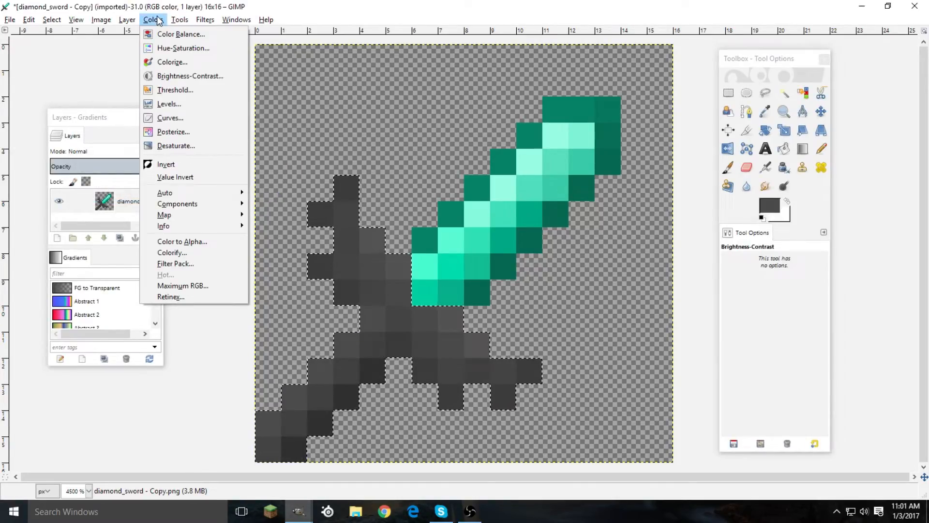
left_click(194, 76)
left_click(139, 118)
triple_click(139, 118)
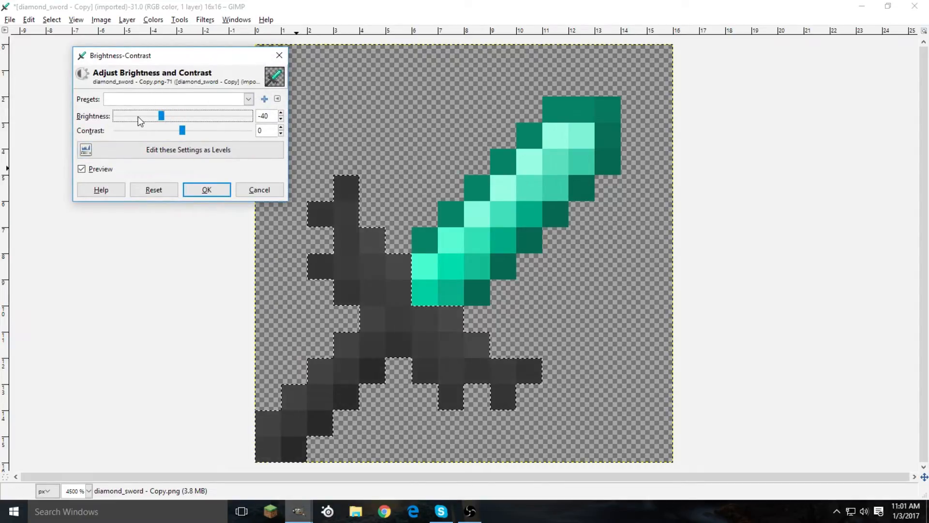
double_click(211, 132)
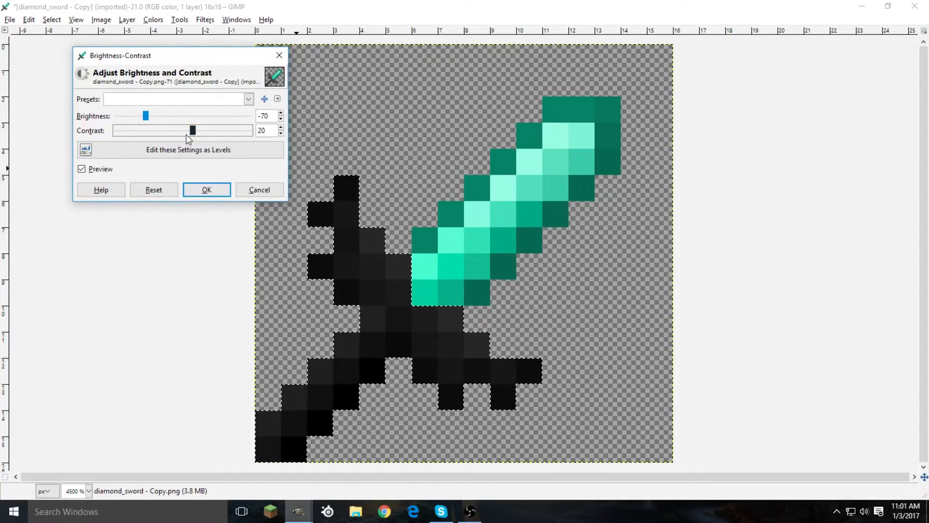
left_click(159, 136)
left_click(206, 191)
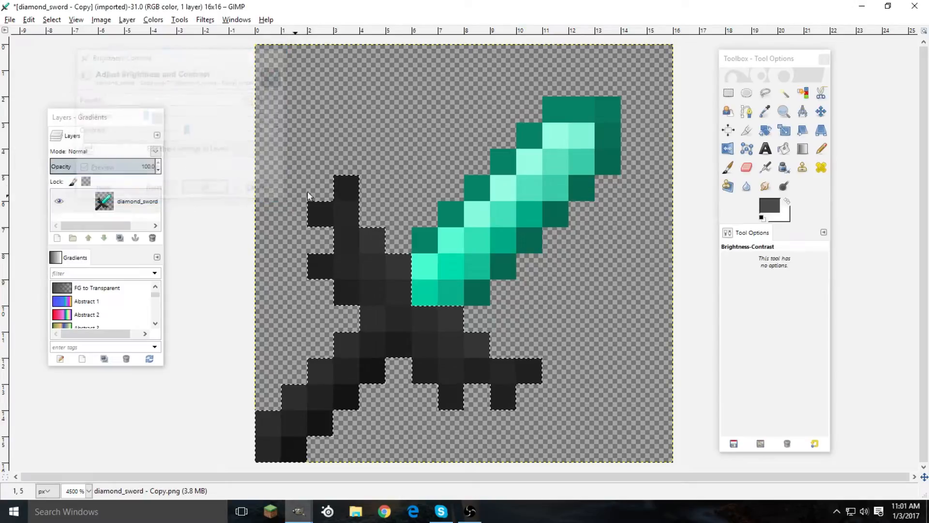
Clear the selection around the handle and guard
key("r")
scroll(266, 197, "down", 4)
scroll(266, 197, "up", 3)
mouse_move(318, 187)
left_mouse_down()
mouse_move(529, 409)
mouse_move(530, 401)
left_mouse_up()
left_click(314, 271)
Set the Pencil opacity to 35.6 and soften the darkest pixels along the handle's lower edge with greys picked from neighbouring pixels
key("n")
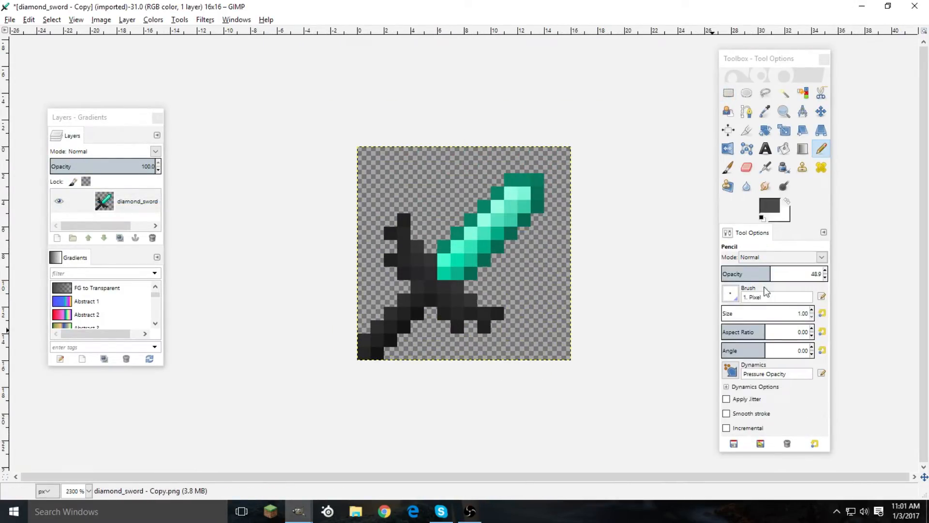
left_click(759, 274)
scroll(277, 324, "up", 3)
left_click(333, 299, "ctrl")
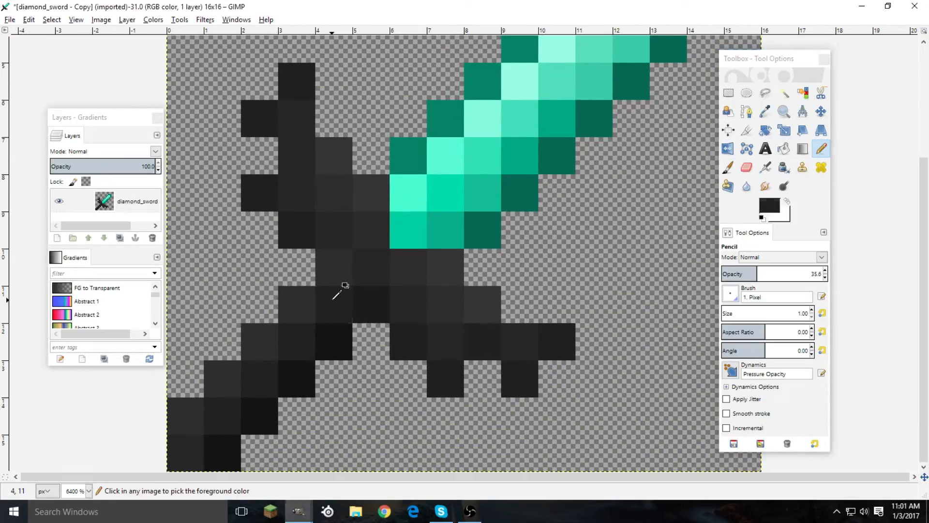
left_click(333, 331)
left_click(312, 352, "ctrl")
left_click(309, 381)
left_click(268, 408, "ctrl")
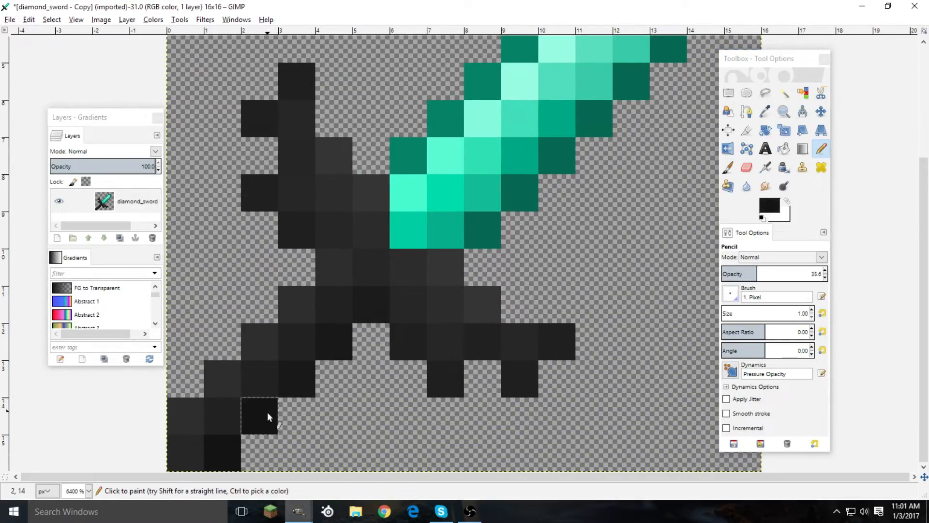
left_click(270, 384, "ctrl")
left_click(265, 412)
left_click(237, 416, "ctrl")
left_click(222, 445)
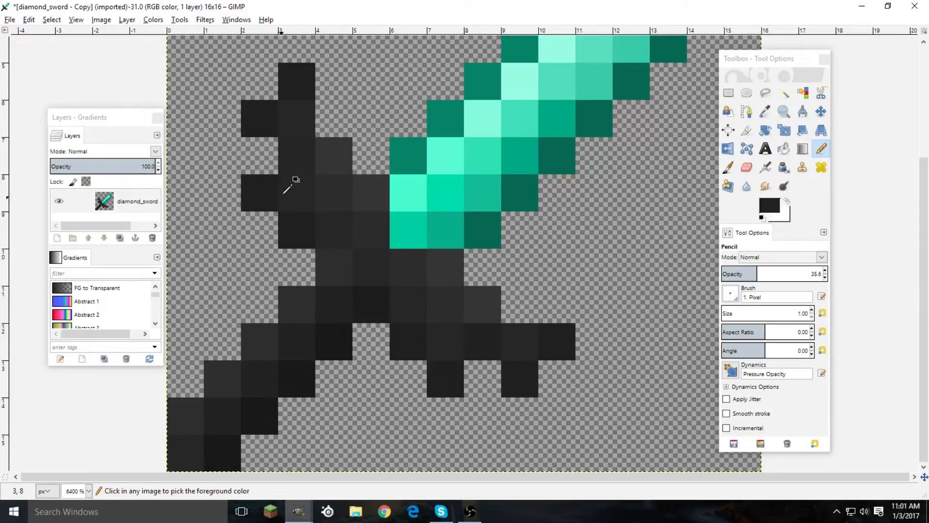
Blend the handle's lower-edge pixel just above the pommel with the grey picked from the pixel diagonally above it
scroll(348, 223, "down", 4)
scroll(365, 333, "up", 3)
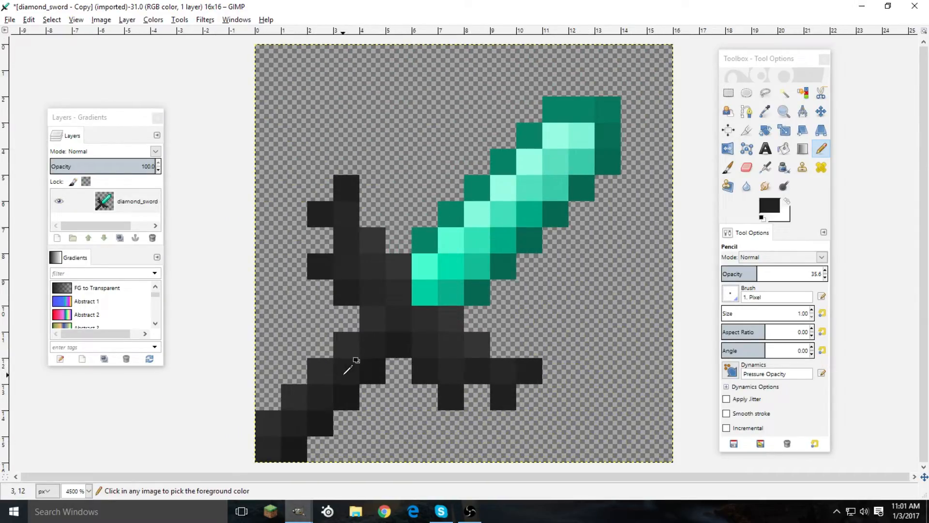
left_click(322, 401, "ctrl")
left_click(312, 427)
left_click(298, 424, "ctrl")
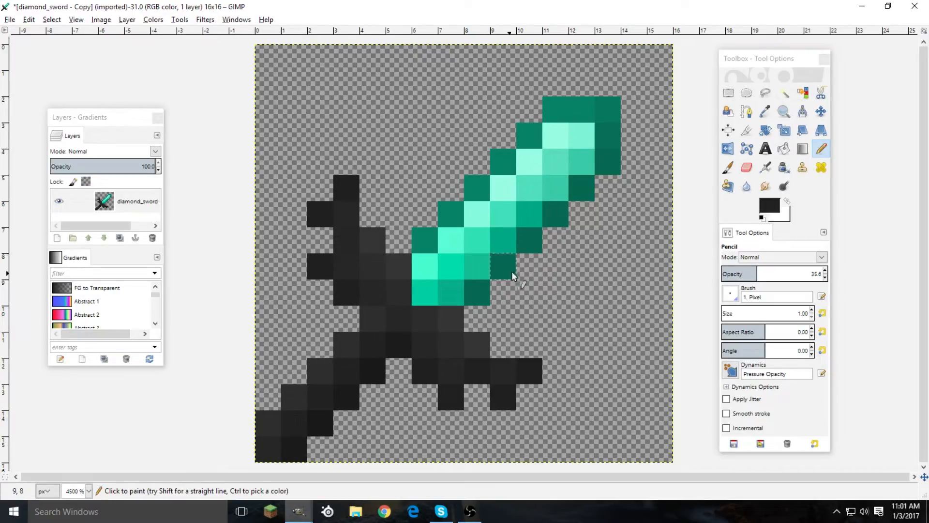
scroll(411, 158, "down", 4)
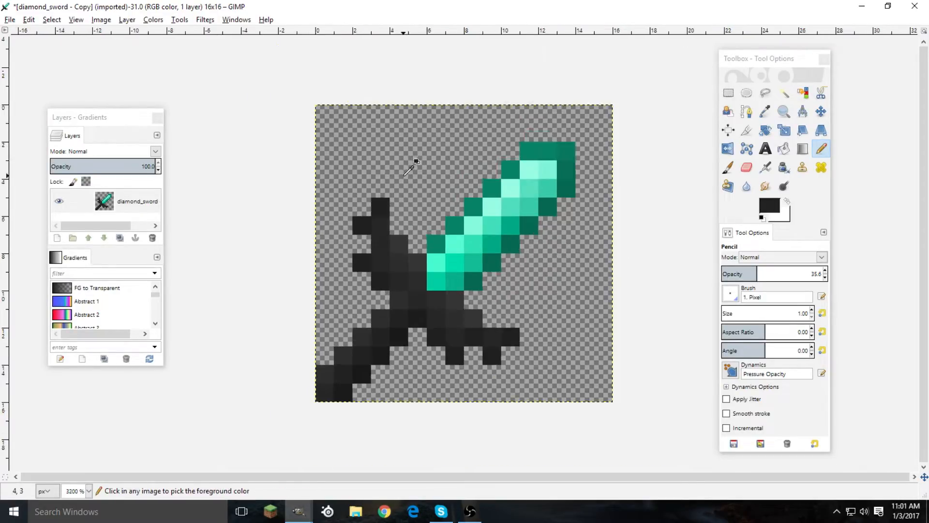
scroll(409, 177, "up", 3)
key("r")
scroll(365, 196, "down", 3)
scroll(532, 158, "up", 3)
key("n")
Set the Pencil opacity to 58.0 and the foreground to white, and brighten the two upper-edge highlight pixels nearest the blade's tip
scroll(555, 183, "up", 1)
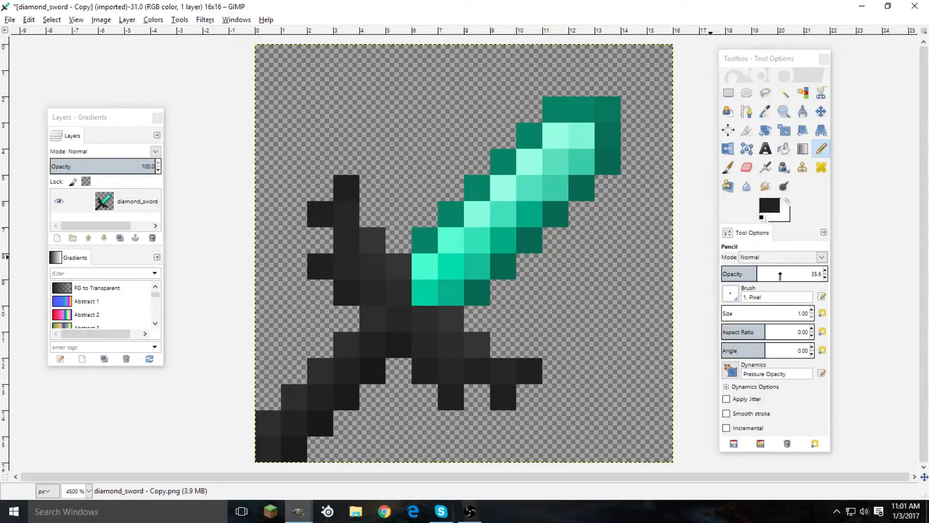
scroll(632, 158, "up", 1)
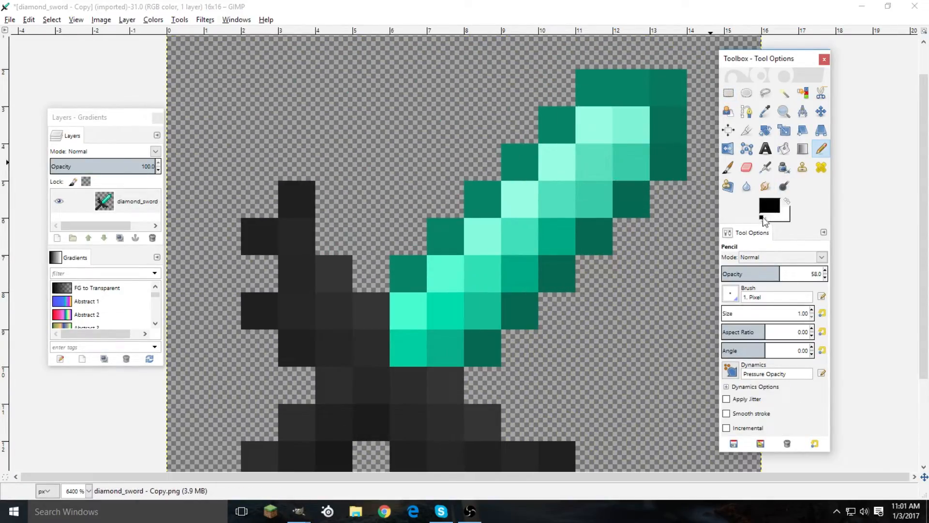
left_click(788, 201)
left_click(601, 134)
left_click(570, 156)
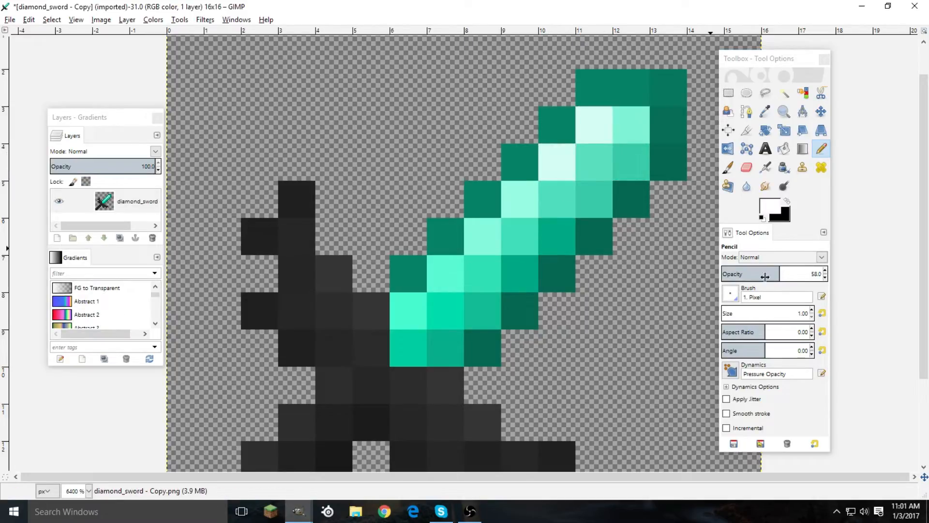
Set the Pencil opacity to 36.2 and lighten the three inner pixels beside the tip highlights with the picked pale mint colour
left_click(759, 274)
left_click(601, 127, "ctrl")
left_click(629, 135)
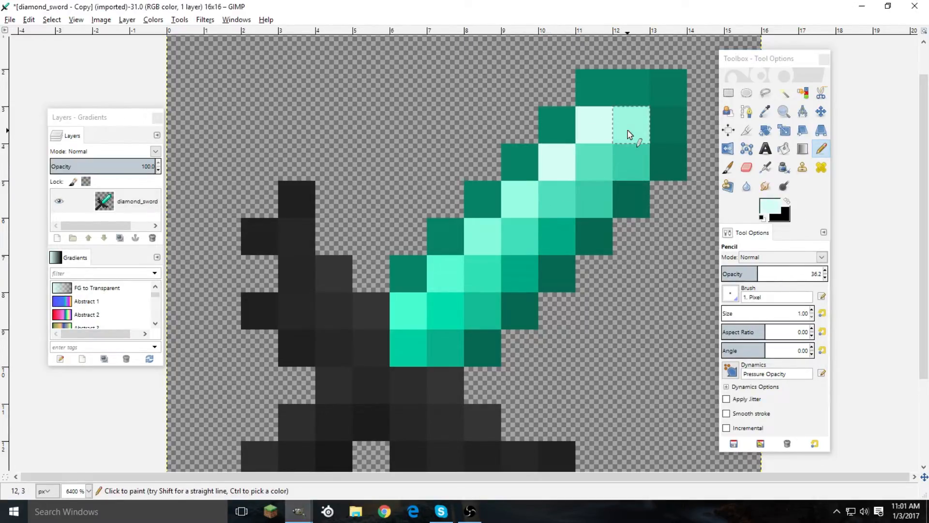
left_click(592, 160)
left_click(626, 159)
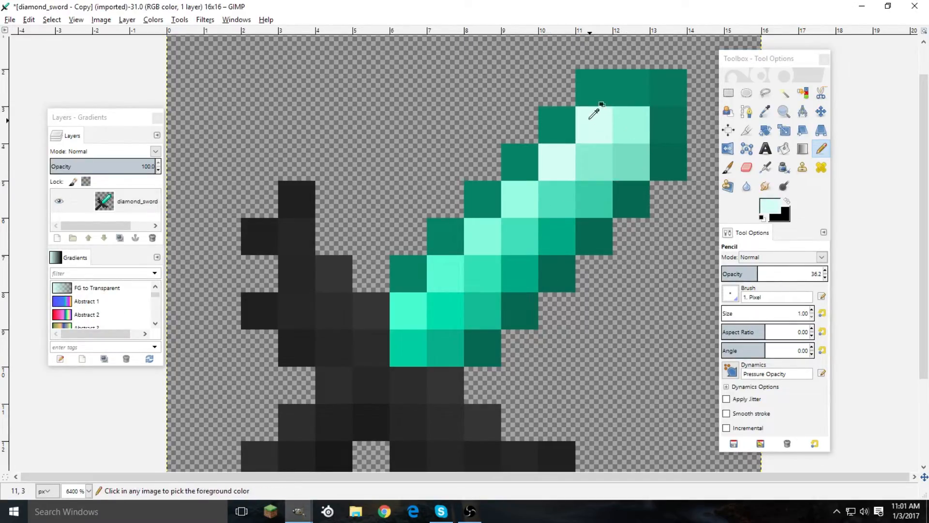
Rebalance the blade tip's inner pixels with picked turquoise and pale mint, extending the highlight to the next pixels down the blade
left_click(599, 191, "ctrl")
left_click(626, 175)
left_click(611, 121, "ctrl")
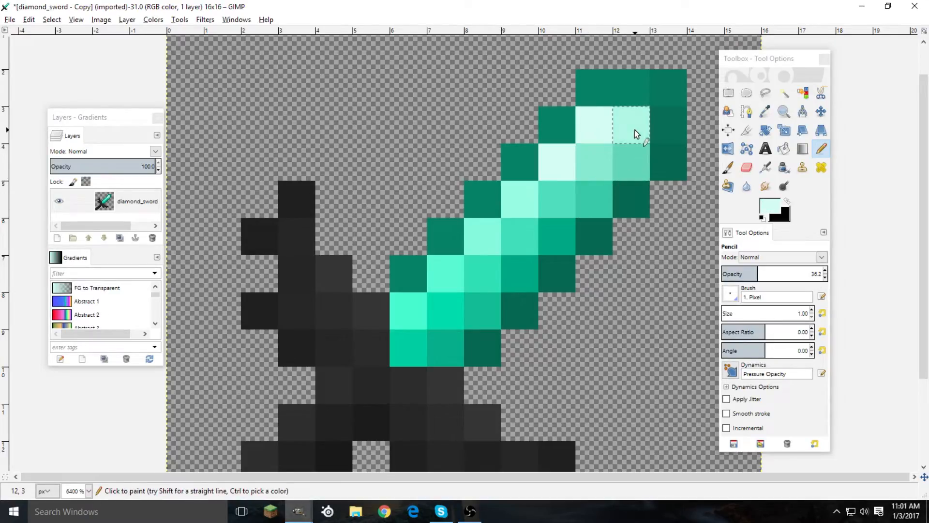
left_click(591, 157)
left_click(540, 191)
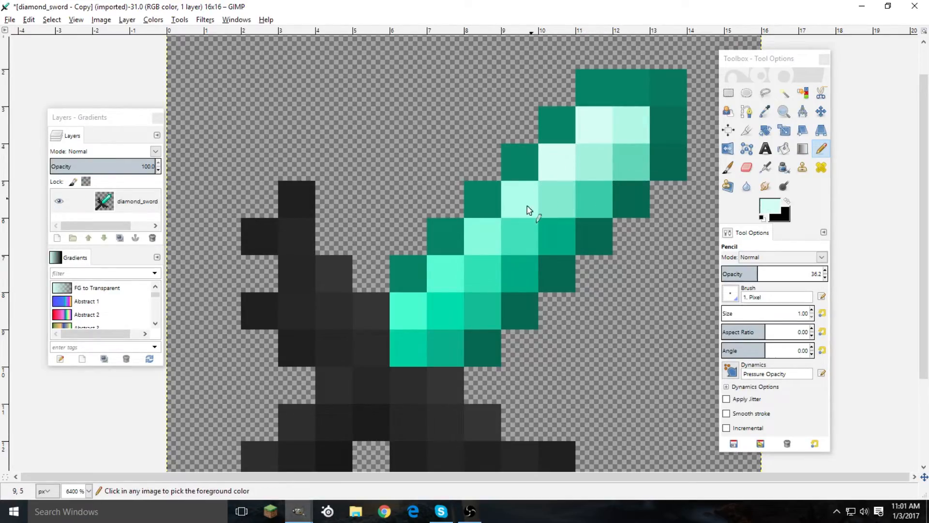
Set the Pencil opacity to 55.7 and lighten the two inner pixels in the tip's second row with a picked light mint colour
left_click_drag(748, 272, 779, 273)
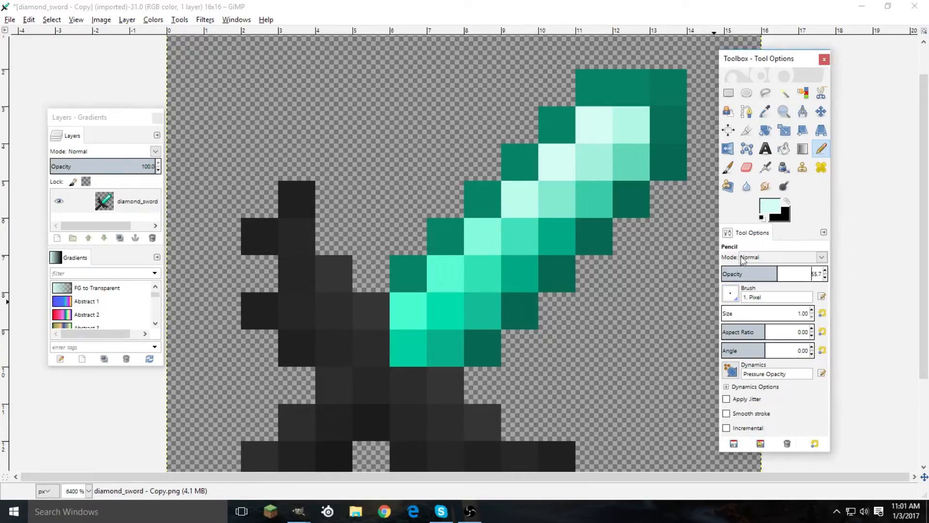
left_click(490, 228, "ctrl")
left_click(528, 160, "ctrl")
left_click(547, 177, "ctrl")
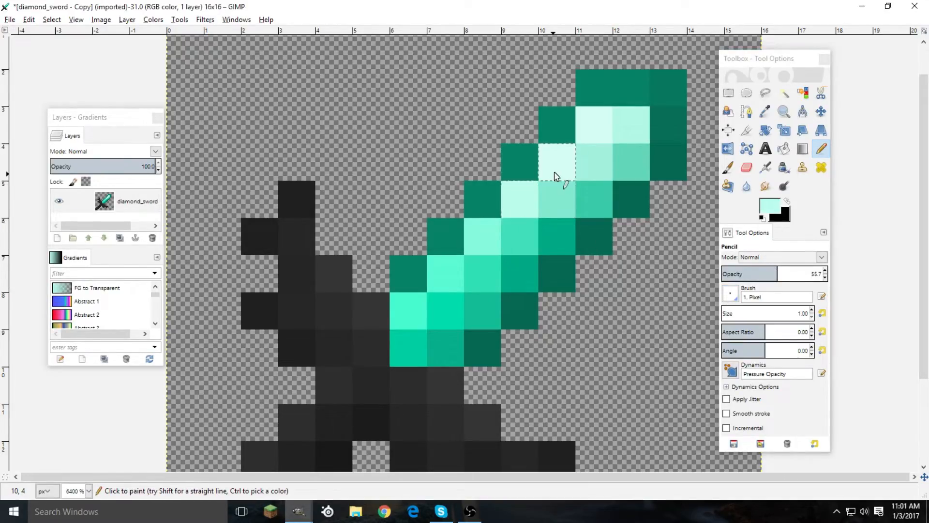
left_click(588, 158)
left_click(631, 165)
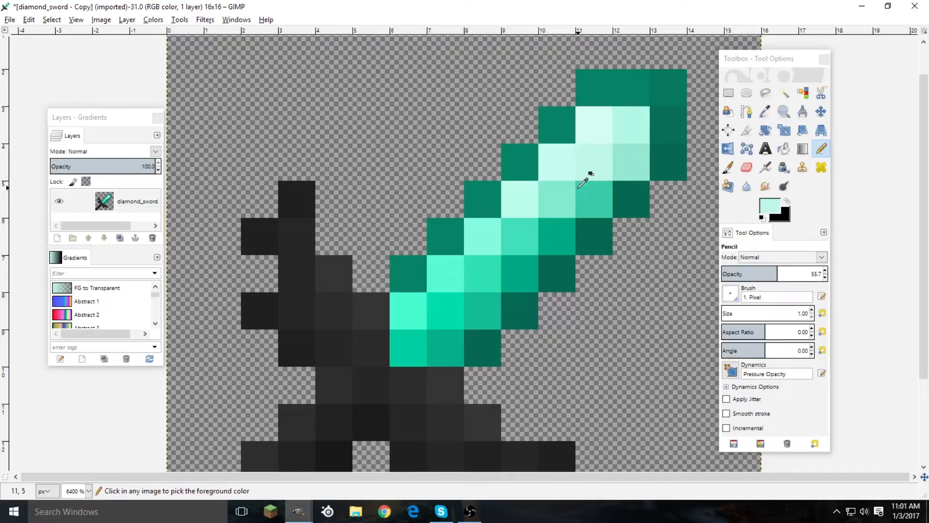
Set the Pencil opacity to 14.9 and subtly blend picked turquoise into the inner blade pixels just below the tip highlight
left_click(569, 191, "ctrl")
left_click(607, 158)
key("ctrl+z")
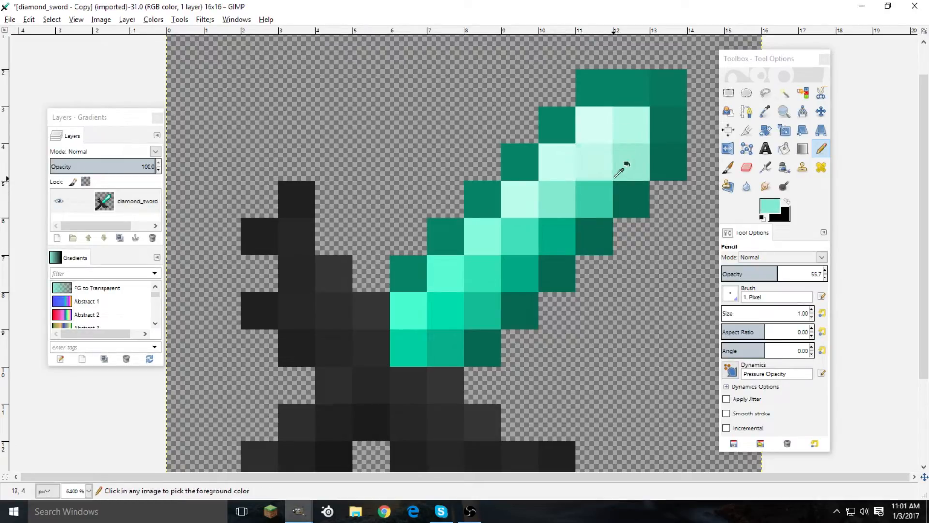
left_click(583, 174)
left_click(736, 272)
left_click(581, 175)
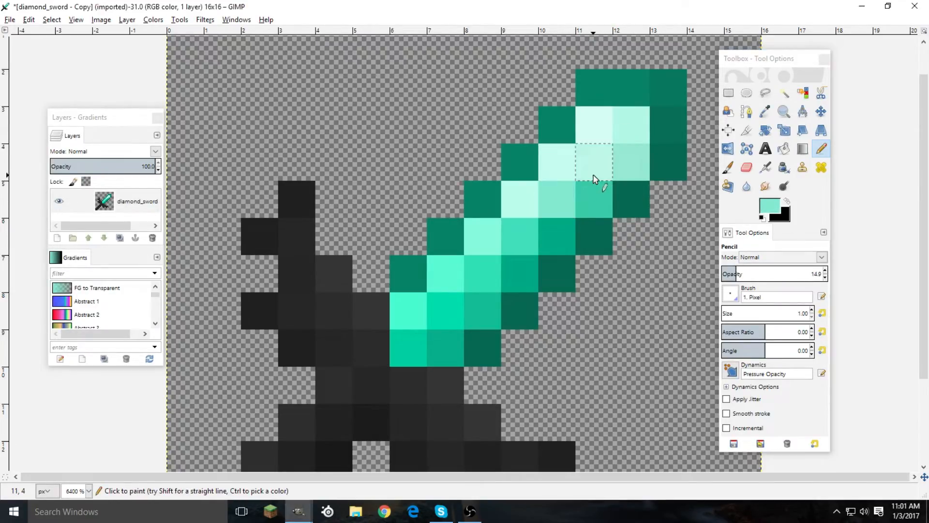
left_click(601, 195)
left_click(601, 195)
scroll(593, 135, "down", 5)
scroll(549, 162, "up", 4)
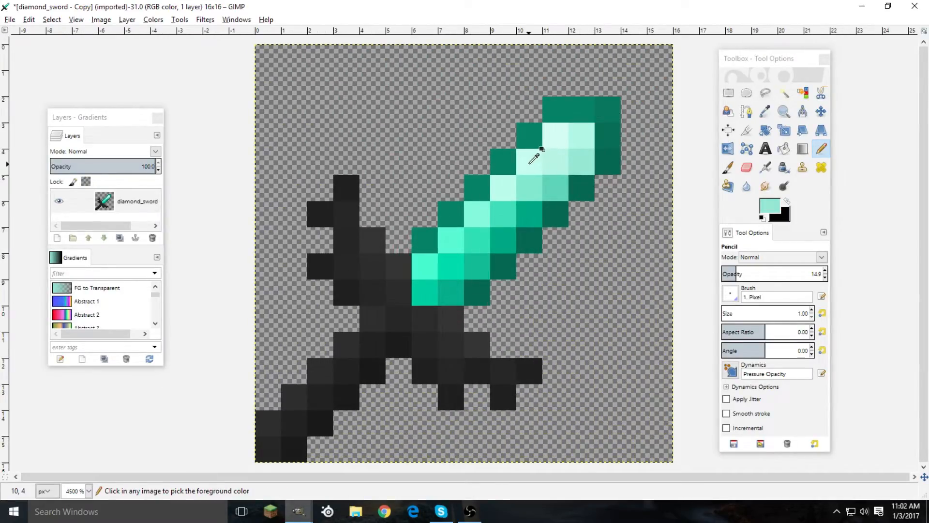
Smooth the middle pixels of the upper blade by blending in colours picked from the adjacent turquoise pixels
left_click(522, 188)
left_click(513, 189, "ctrl")
left_click(510, 210, "ctrl")
left_click(528, 195)
left_click(534, 190, "ctrl")
left_click(551, 169)
left_click(511, 192, "ctrl")
scroll(484, 153, "down", 4)
scroll(517, 158, "up", 3)
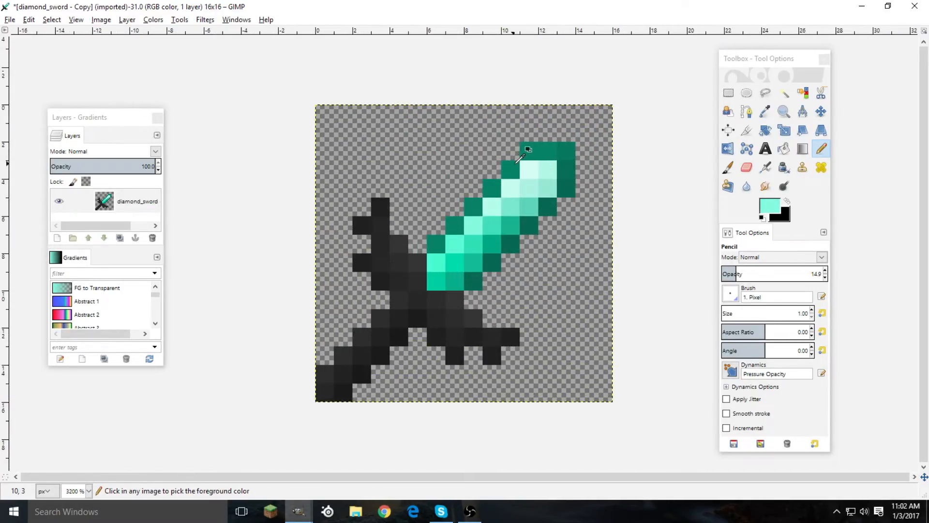
Pick the darker green from the blade's inner shading and lightly shade the two inner pixels diagonally above it toward the tip
scroll(517, 158, "up", 1)
left_click(525, 201, "ctrl")
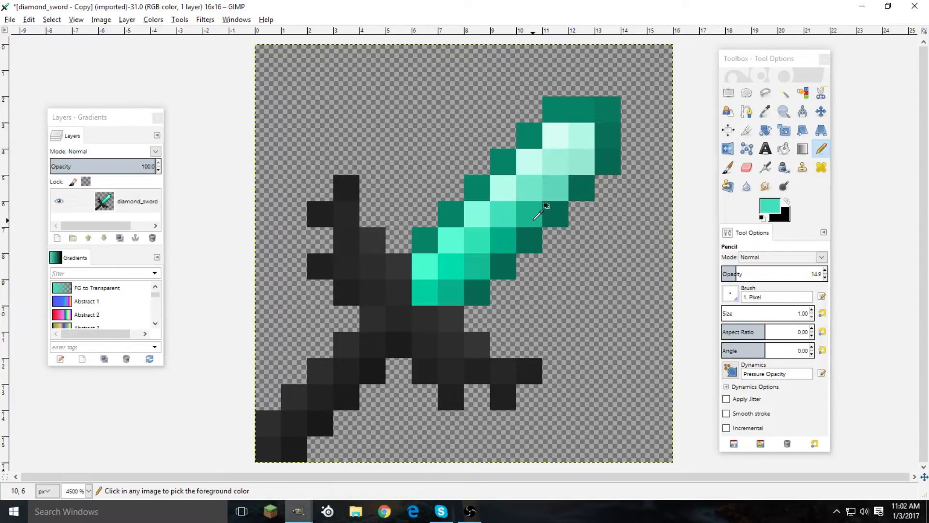
left_click(534, 219, "ctrl")
left_click(560, 188)
left_click(578, 167)
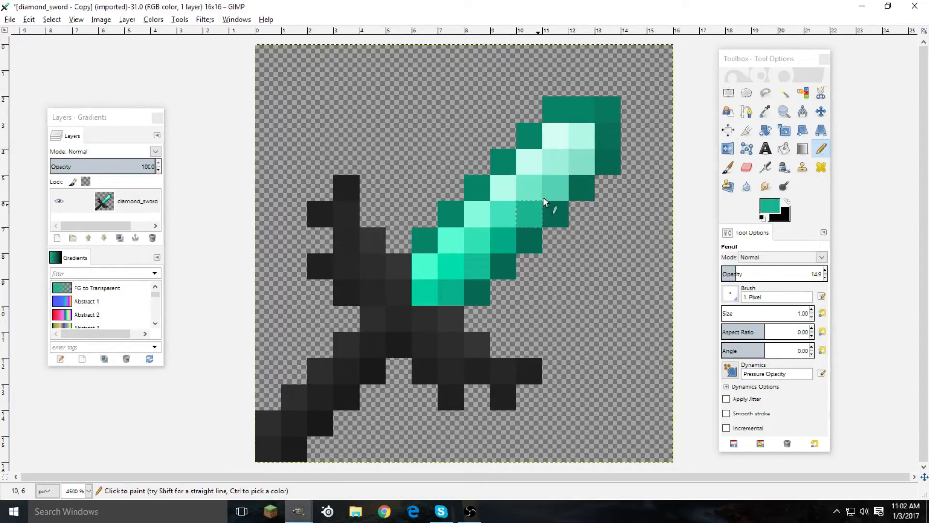
scroll(477, 216, "down", 4)
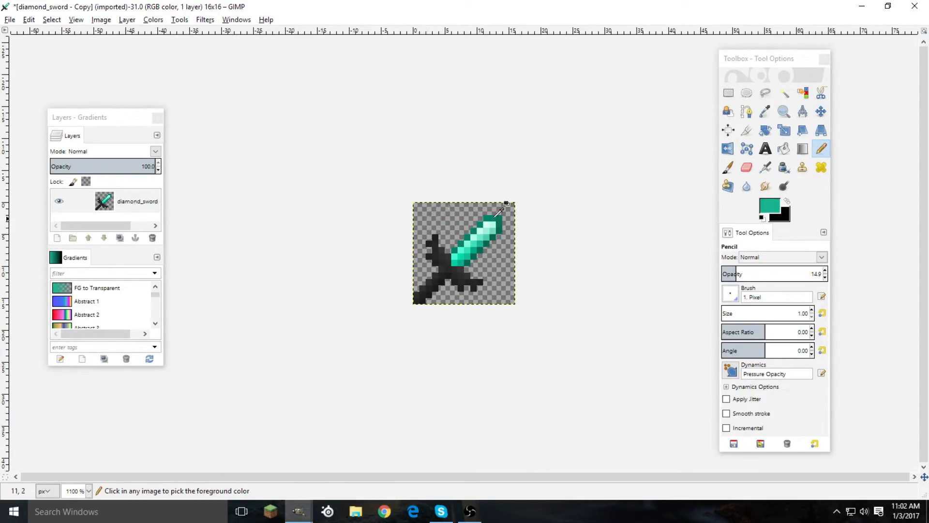
scroll(478, 213, "up", 5)
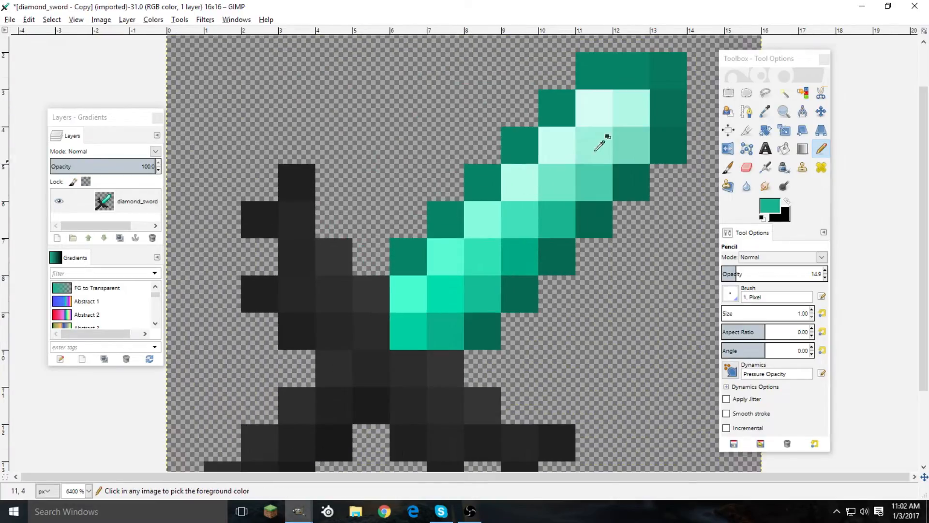
left_click(596, 114, "ctrl")
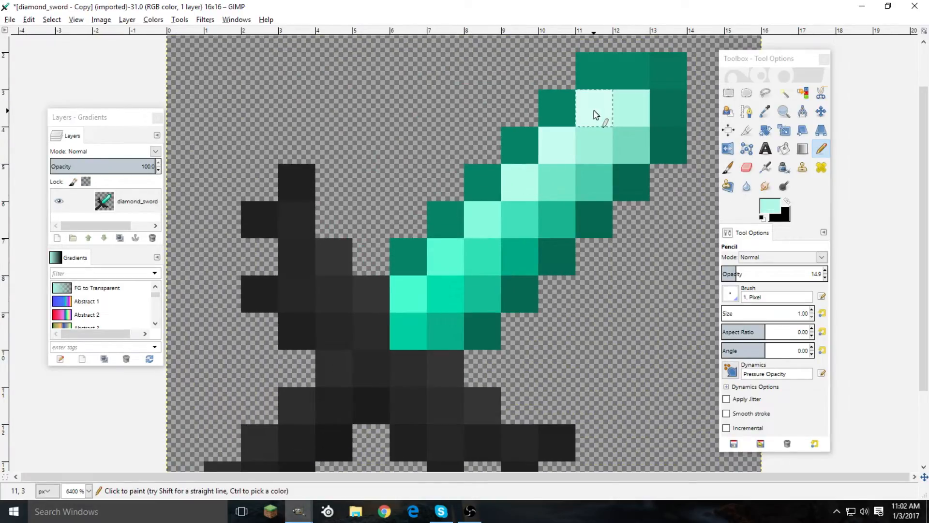
scroll(595, 100, "down", 1)
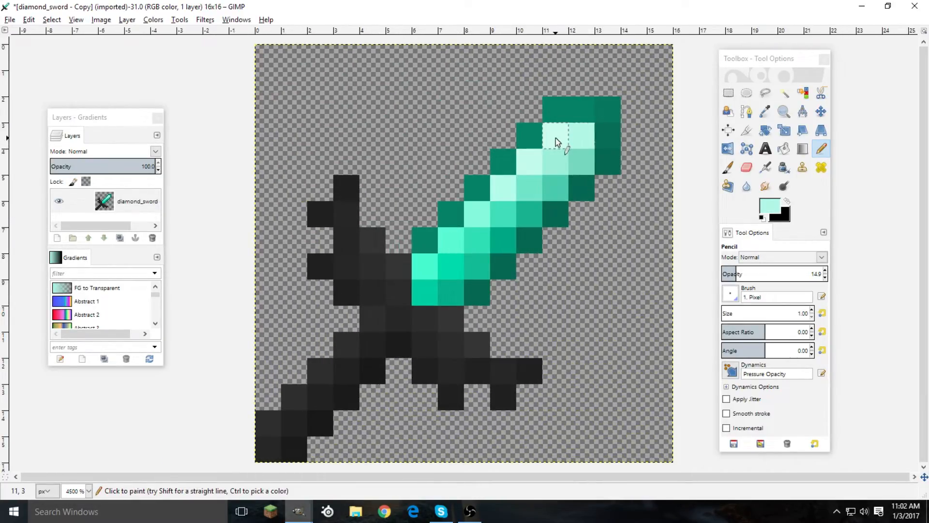
scroll(532, 167, "down", 4)
scroll(506, 172, "up", 3)
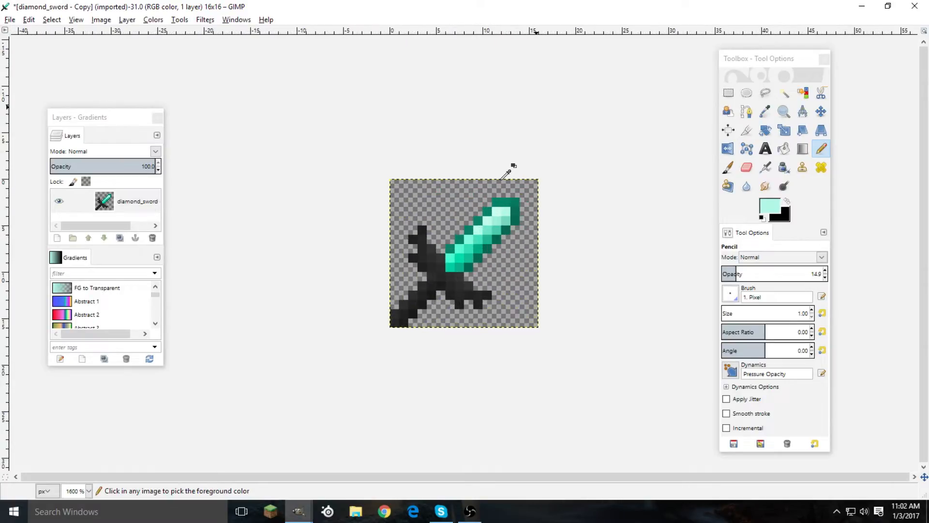
Select the entire turquoise blade with Fuzzy Select at a threshold of 156.8
key("u")
left_click(510, 238)
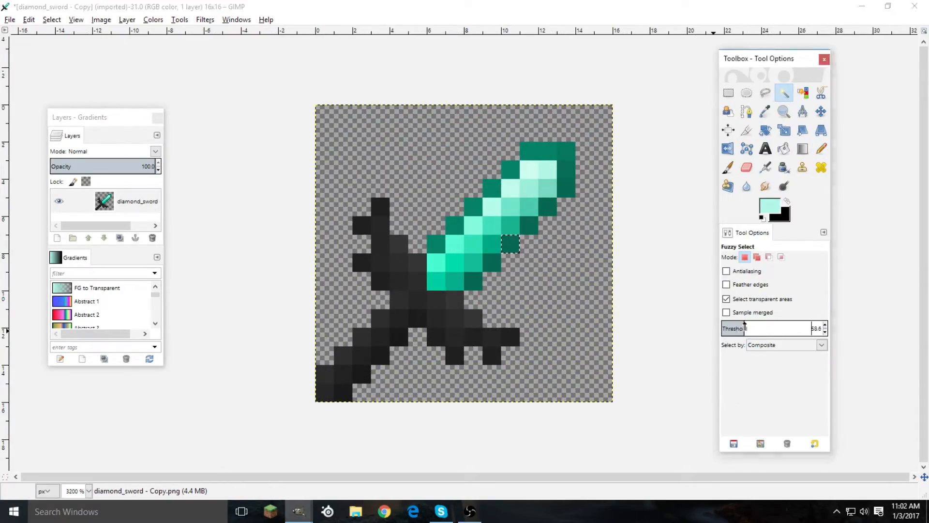
left_click(475, 245)
left_click_drag(736, 327, 781, 324)
left_click(477, 249)
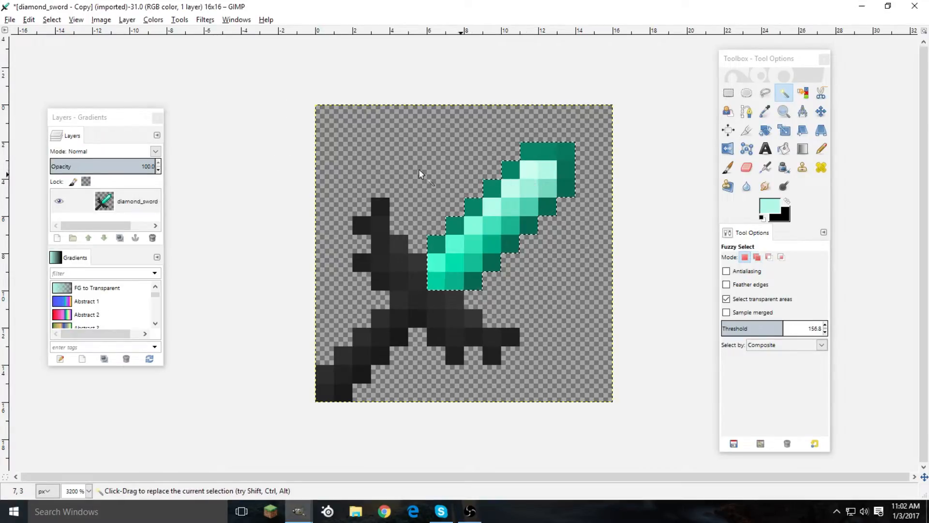
Shift the selected blade from turquoise to blue with Hue-Saturation, using a hue of 30
left_click(152, 20)
left_click(183, 48)
left_click_drag(714, 262, 690, 263)
left_click(689, 259)
left_click(759, 258)
left_click(759, 258)
left_click(759, 258)
left_click(760, 258)
left_click(759, 258)
left_click(780, 262)
left_click(773, 262)
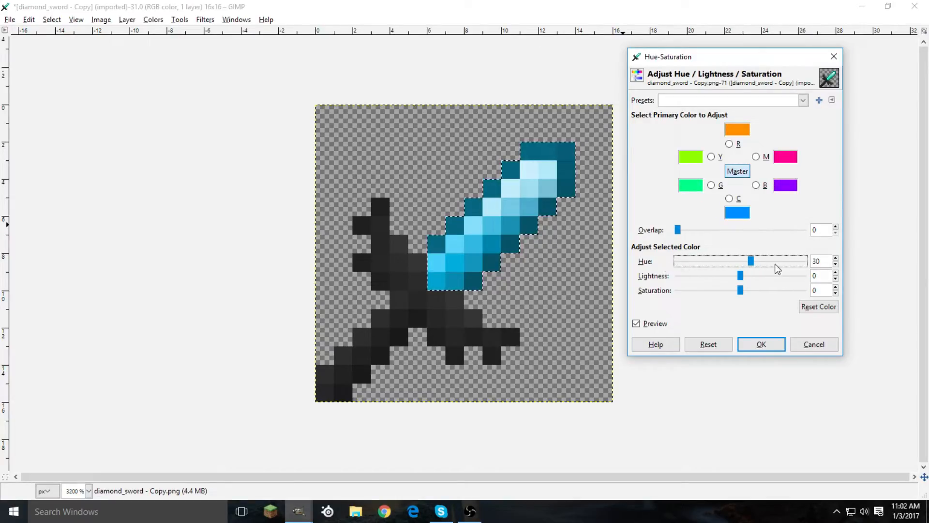
left_click(723, 261)
left_click(769, 262)
left_click(762, 344)
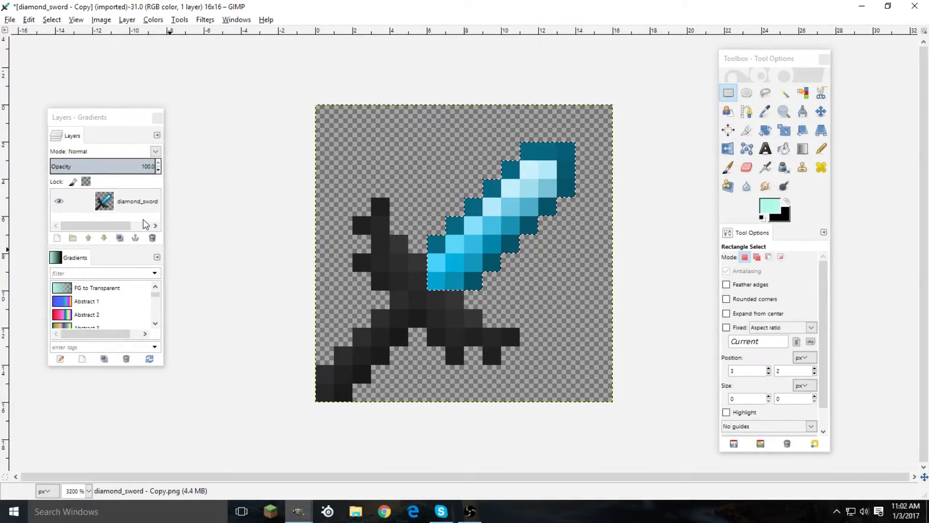
Colorize the selected blade with hue 180, saturation 50 and lightness 0
left_click(152, 20)
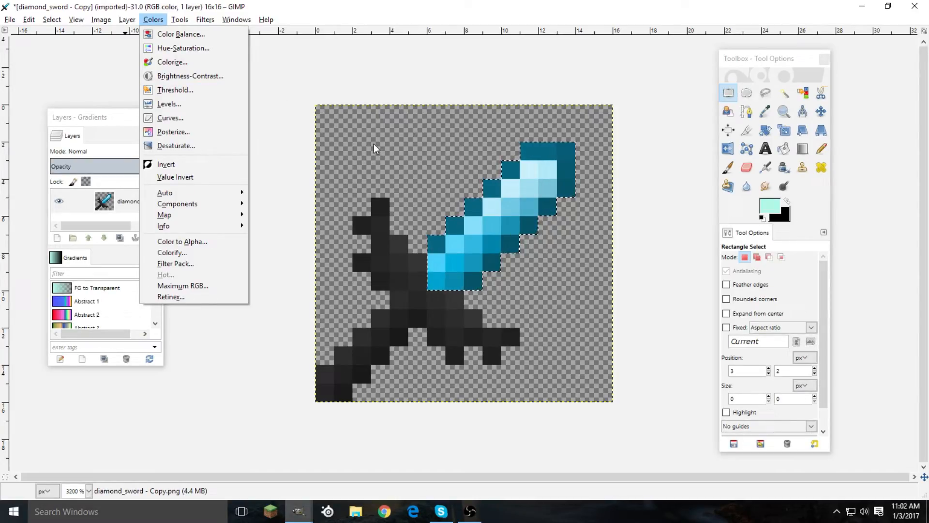
left_click(189, 62)
scroll(301, 150, "up", 3)
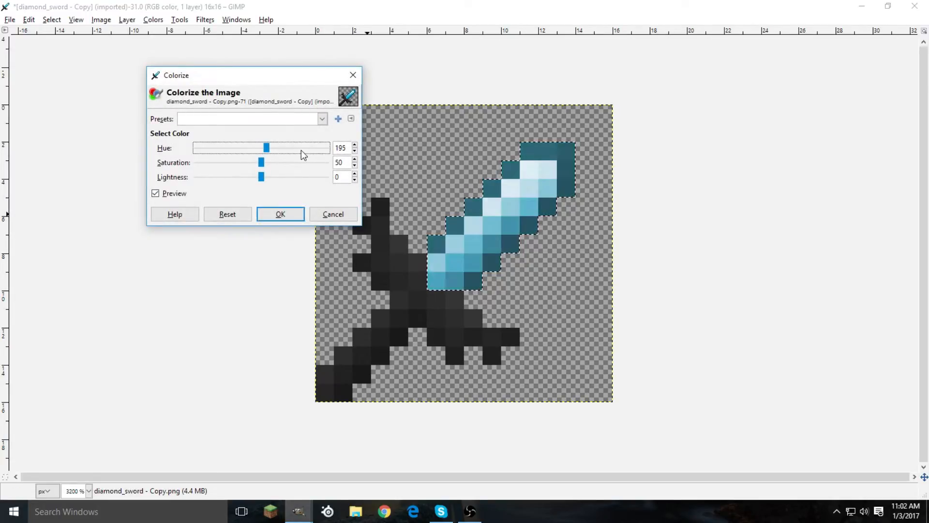
scroll(302, 148, "up", 6)
scroll(316, 149, "up", 3)
left_click(243, 160)
left_click(260, 160)
left_click(249, 147)
left_click(249, 147)
left_click(250, 149)
left_click(251, 150)
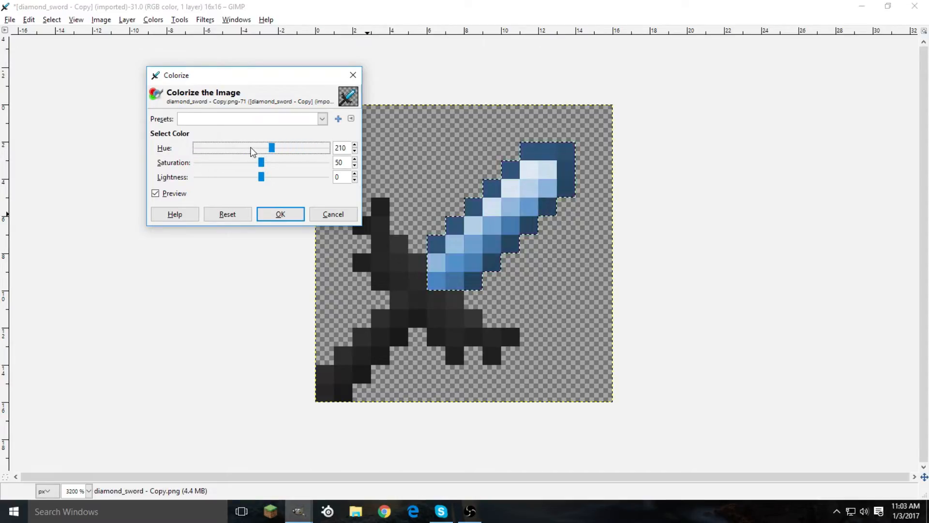
left_click(250, 151)
left_click(247, 148)
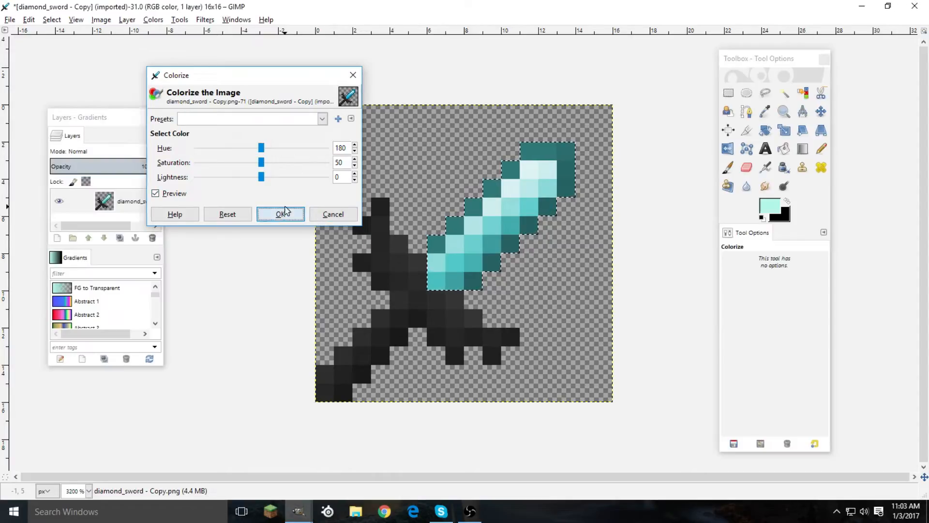
left_click(280, 214)
Deselect the blade and bring up the save and export options for the sword texture
scroll(332, 218, "down", 3)
scroll(442, 259, "up", 3)
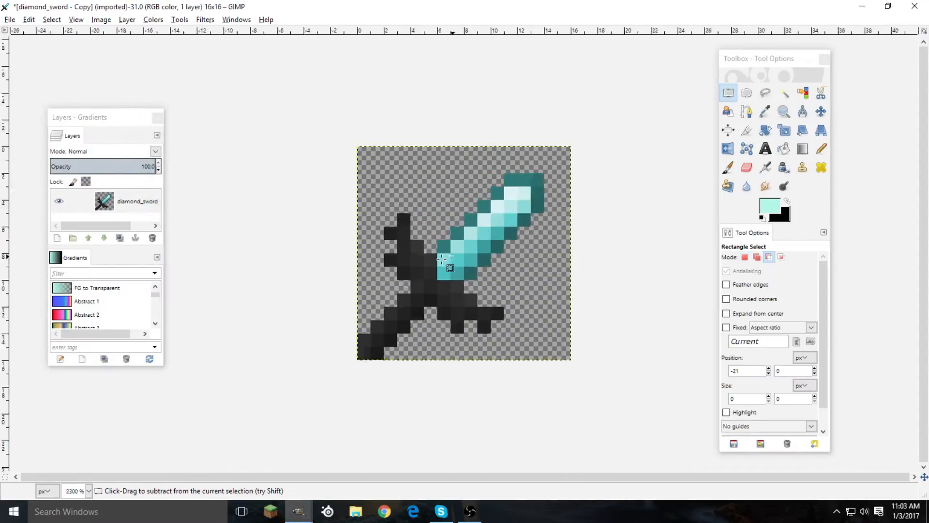
scroll(442, 259, "up", 1)
left_click(9, 19)
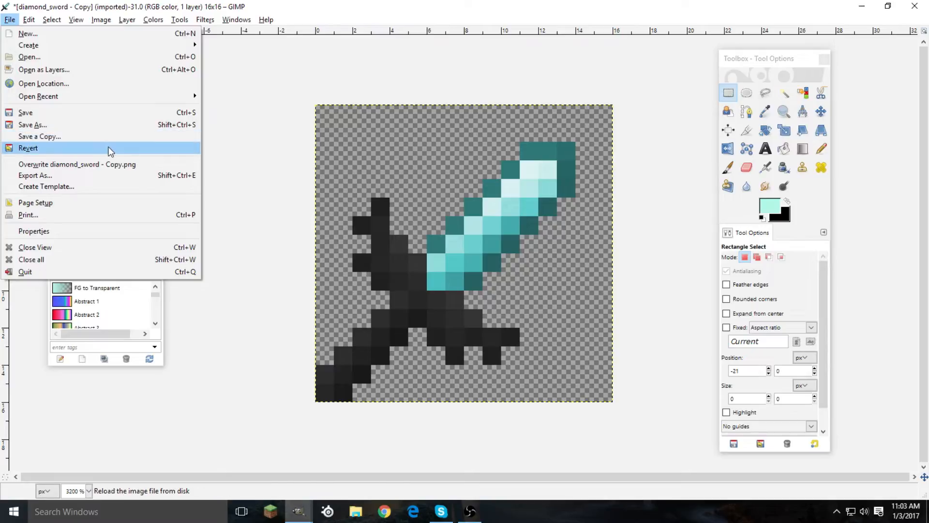
Overwrite diamond_sword - Copy.png with the edited sword texture
left_click(112, 164)
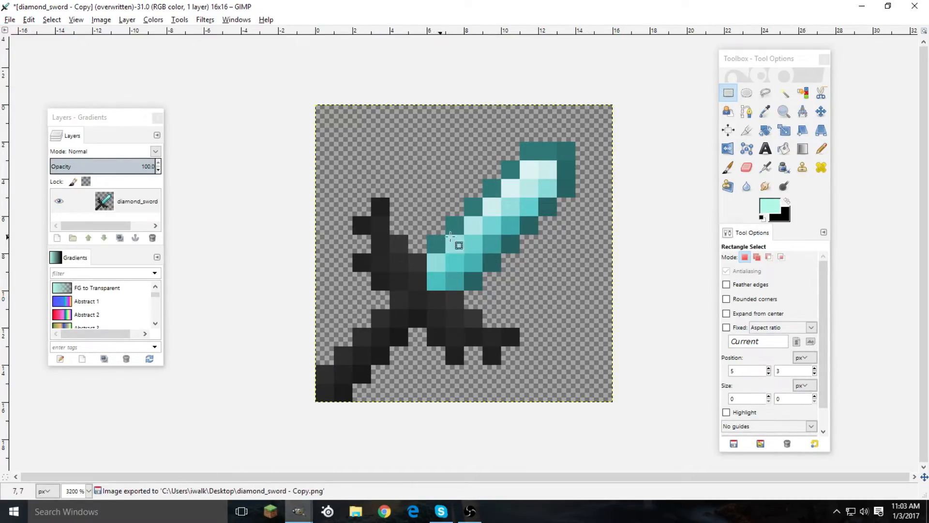
Try turning the selected diamond blade grey with Hue-Saturation, using saturation -100 and lightness 20
key("u")
left_click(472, 242)
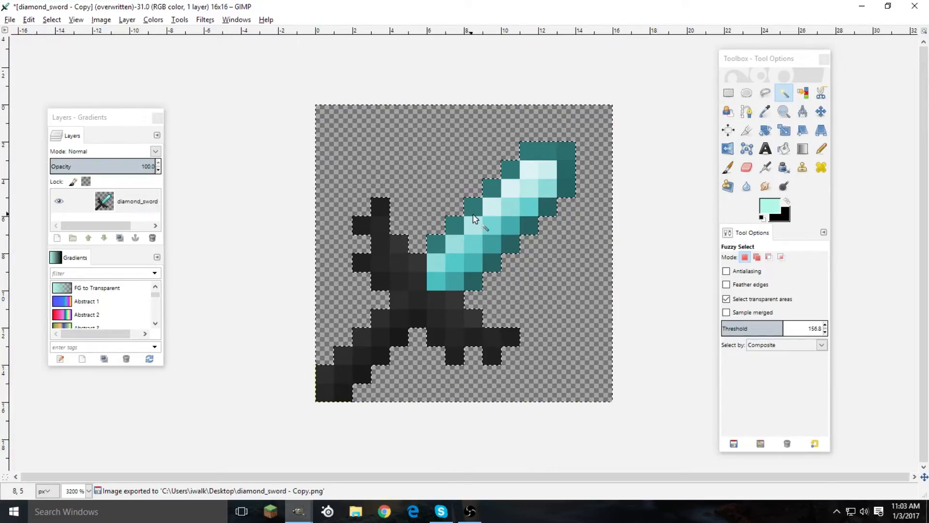
left_click(460, 243)
left_click(154, 19)
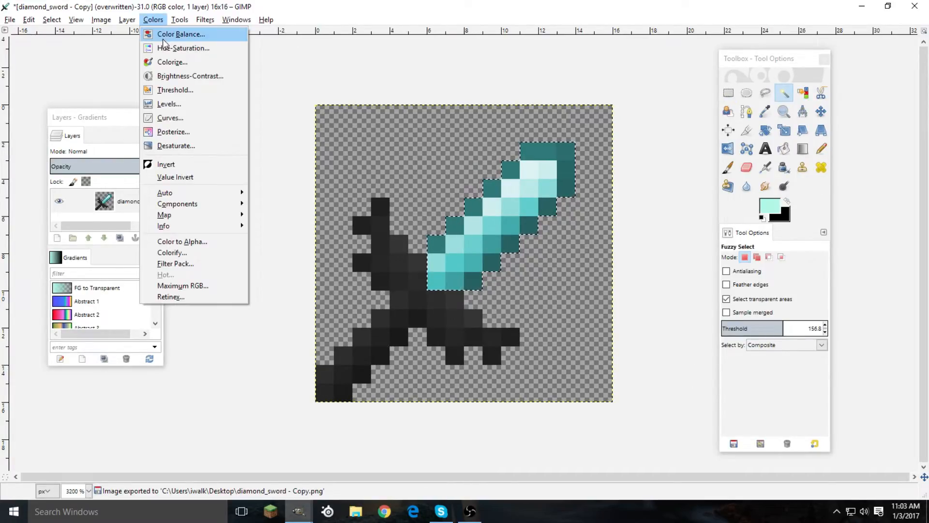
left_click(167, 48)
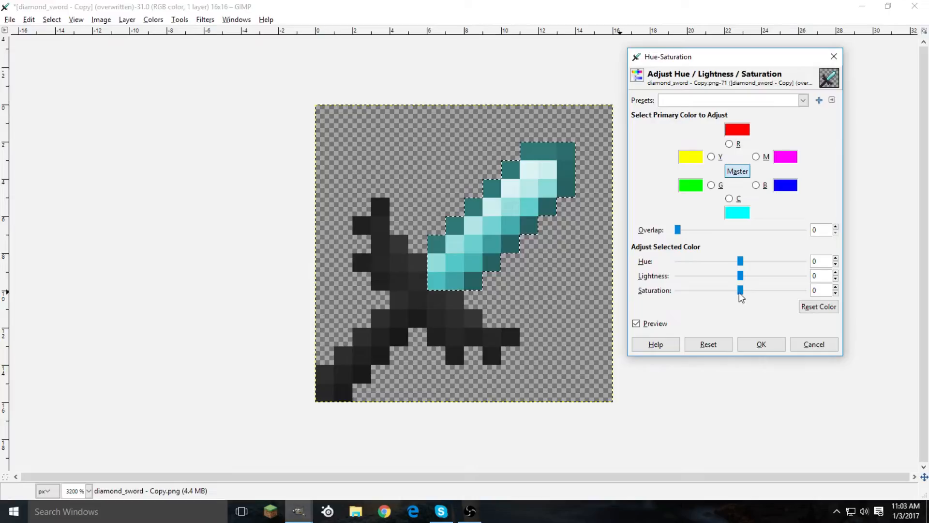
left_click_drag(699, 289, 339, 300)
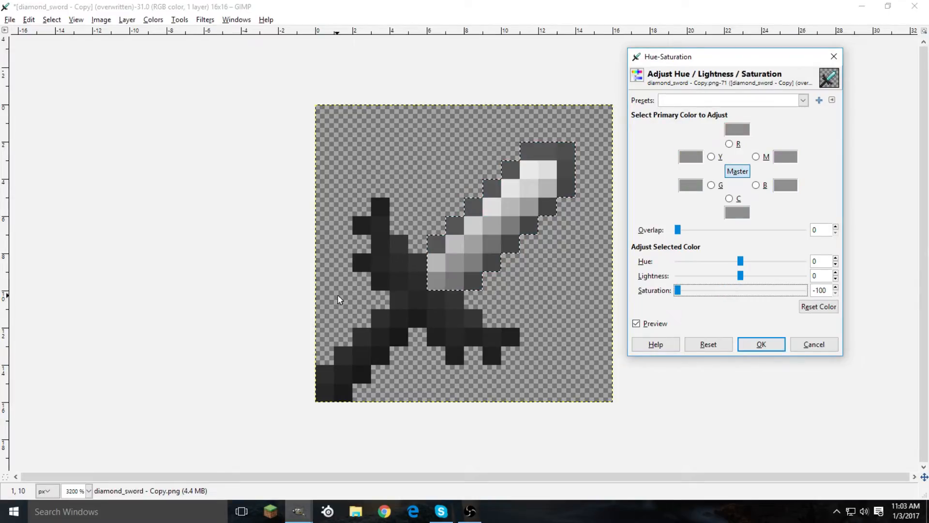
left_click(777, 275)
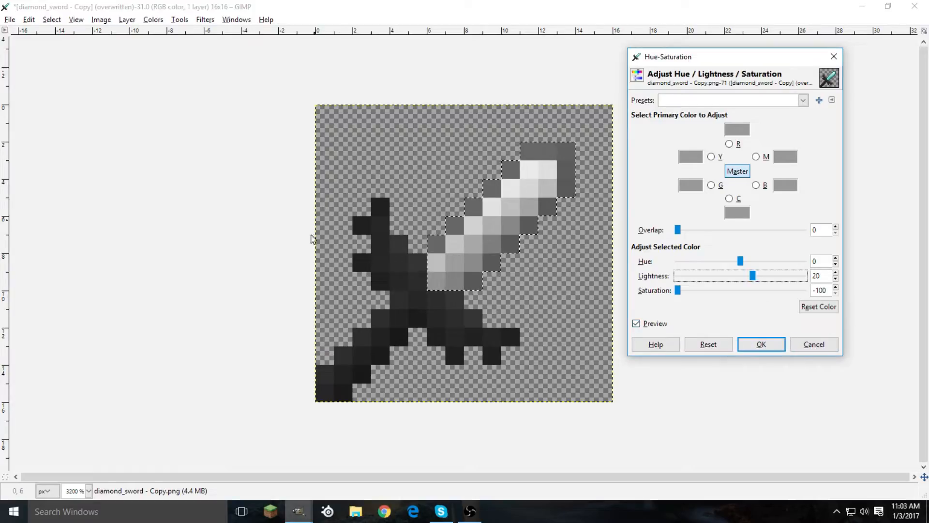
left_click(809, 347)
left_click(153, 19)
left_click(162, 149)
left_click(49, 177)
left_click(53, 190)
left_click(204, 225)
left_click(260, 142)
scroll(328, 137, "down", 2)
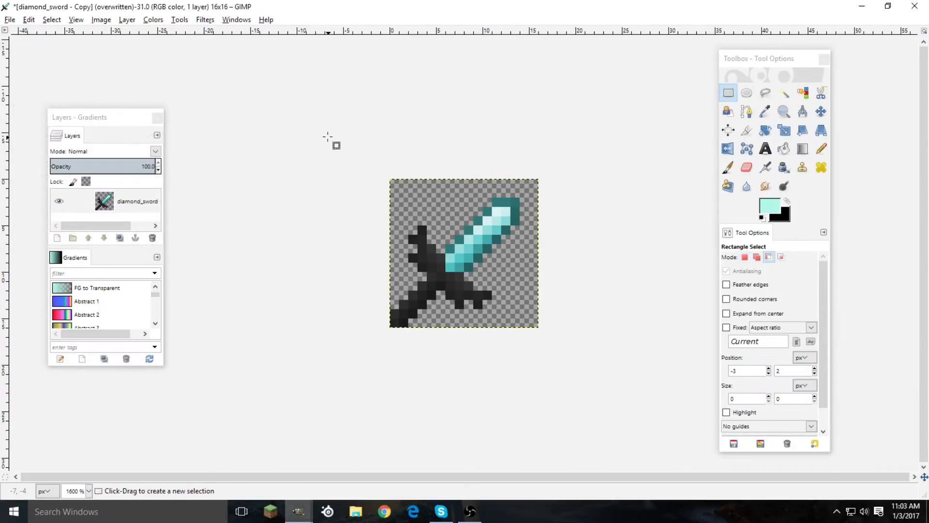
left_click_drag(7, 13, 9, 19)
left_click(10, 23)
left_click(11, 23)
double_click(14, 12)
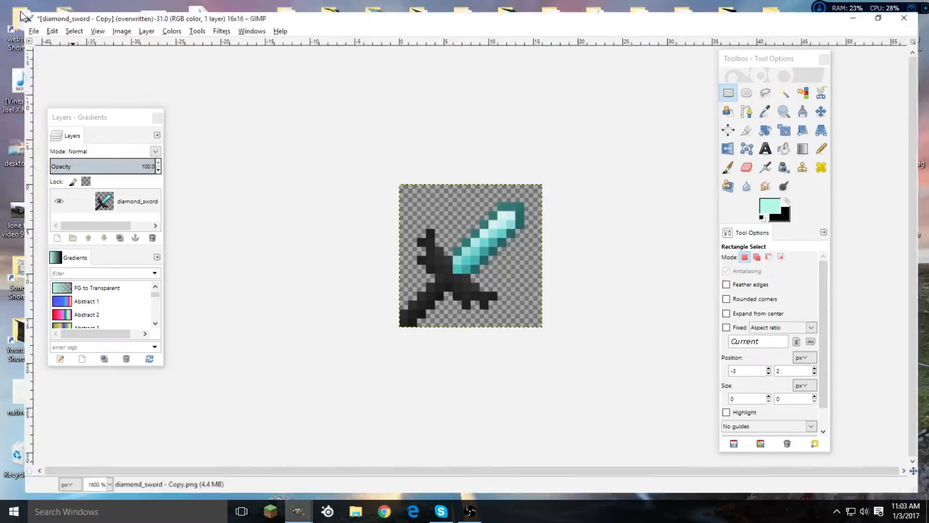
Overwrite diamond_sword - Copy.png again and close its image, discarding the unsaved project changes
left_click(11, 20)
left_click(122, 164)
left_click(915, 5)
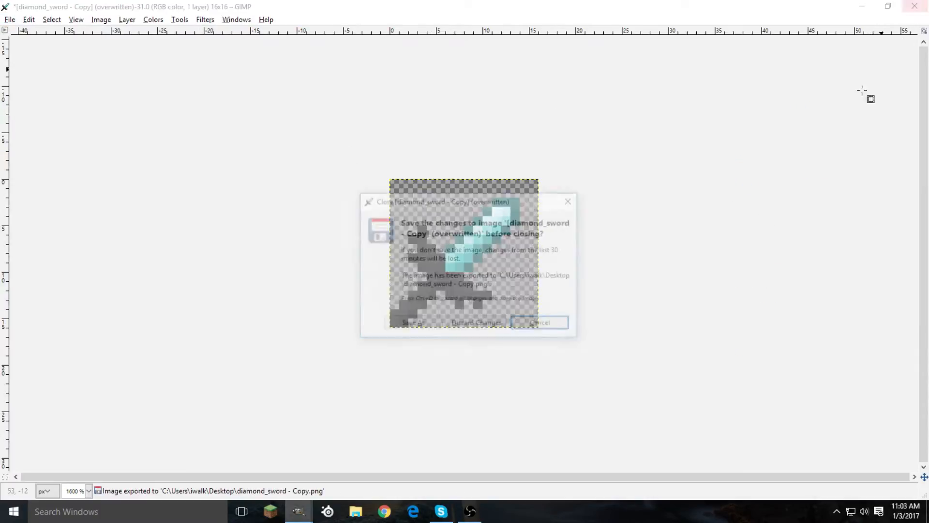
left_click(477, 324)
Try selecting the white blade in the diamond_sword-rehsade image with Fuzzy Select, and clear the selection
key("alt+Tab")
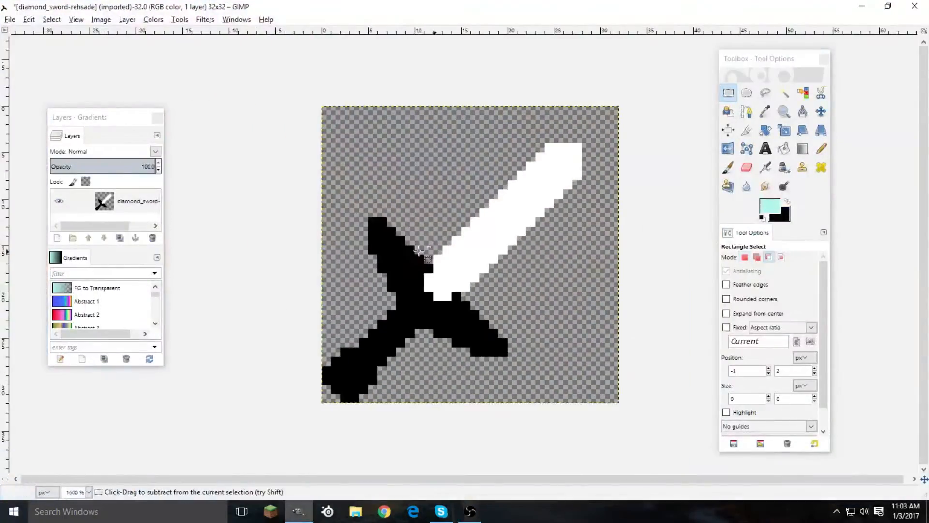
key("n")
scroll(454, 252, "up", 4)
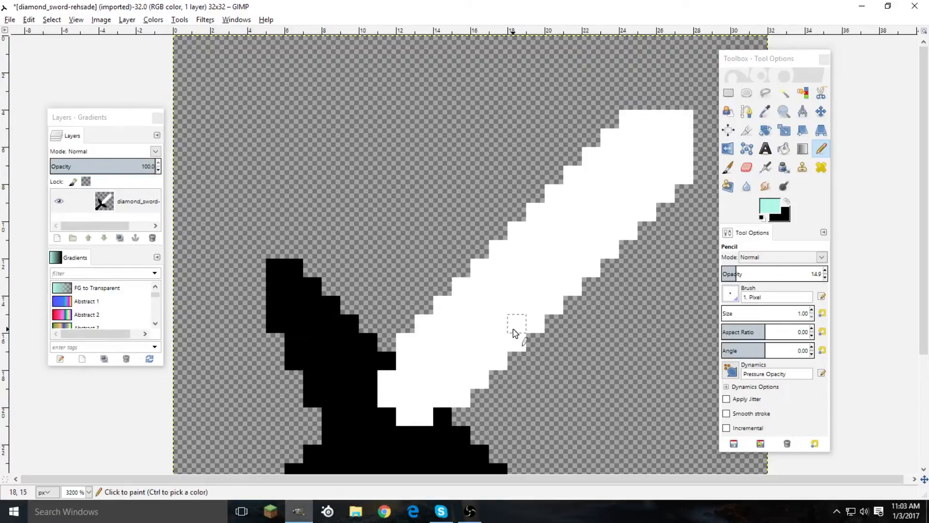
key("u")
left_click(508, 325)
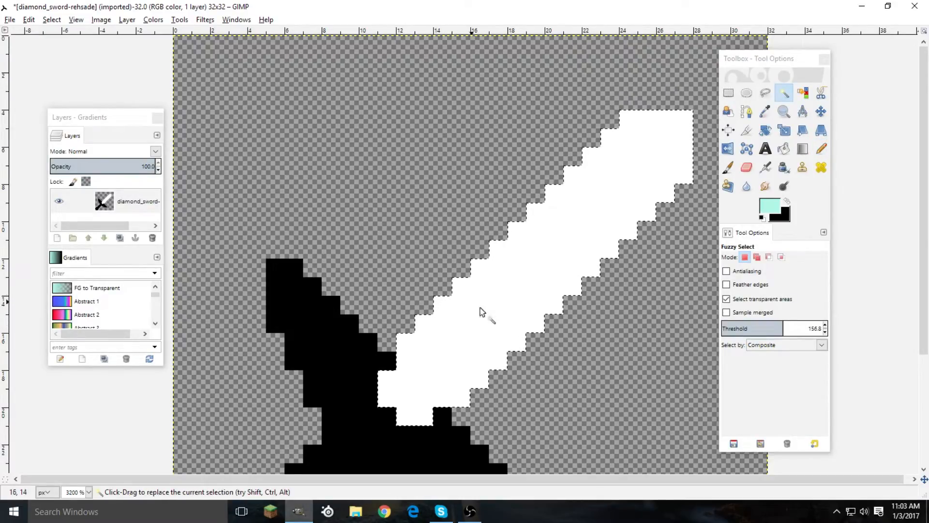
key("l")
key("r")
left_click(439, 255)
Try a black one-pixel Pencil dab near the base of the white blade and undo it
key("d")
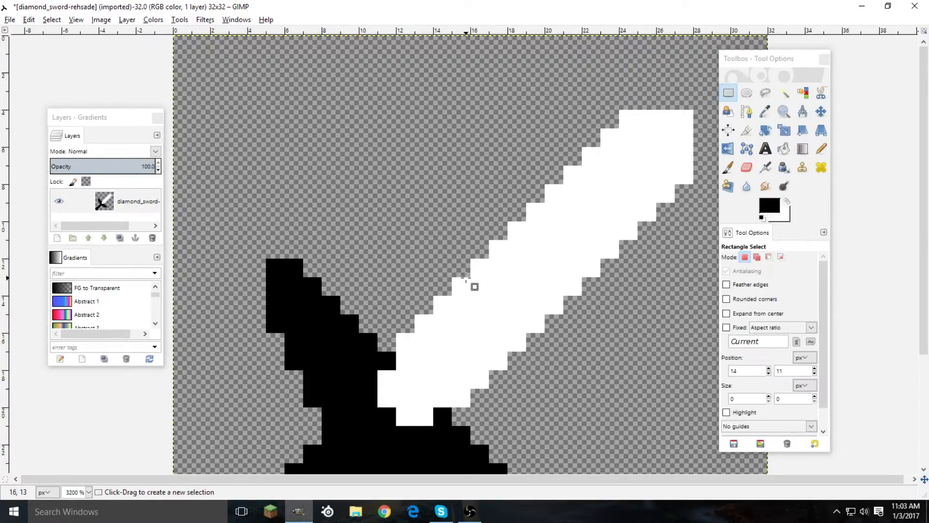
key("n")
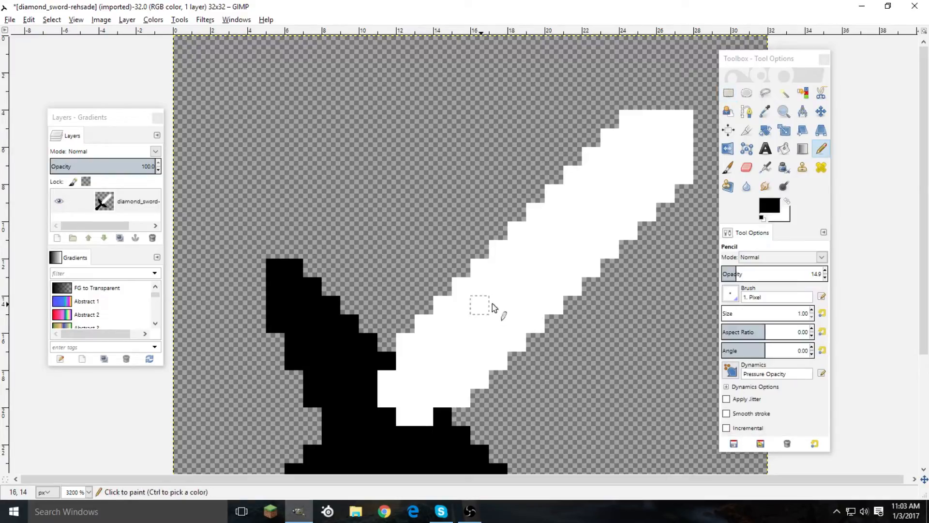
left_click(749, 272)
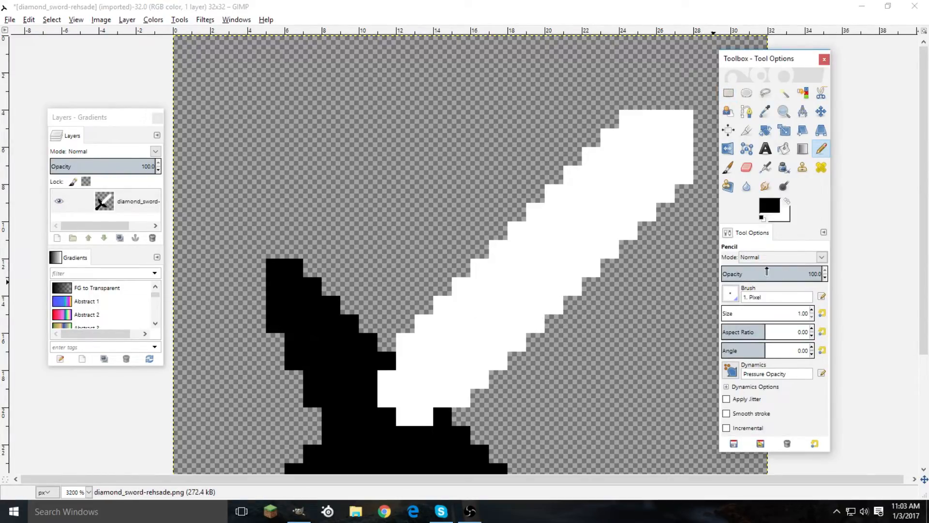
left_click(442, 378)
key("ctrl+z")
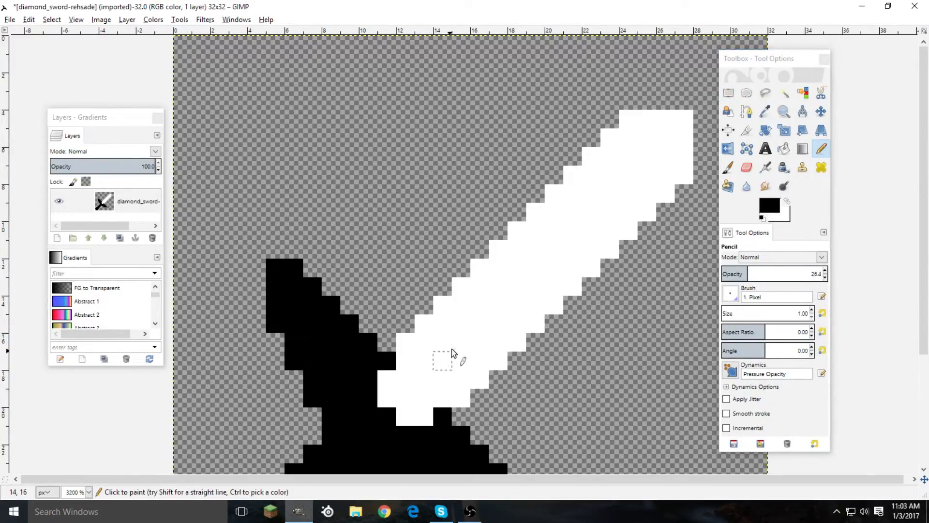
Choose a bright cyan foreground color and fill the whole white blade with it using Bucket Fill
key("u")
left_click(772, 206)
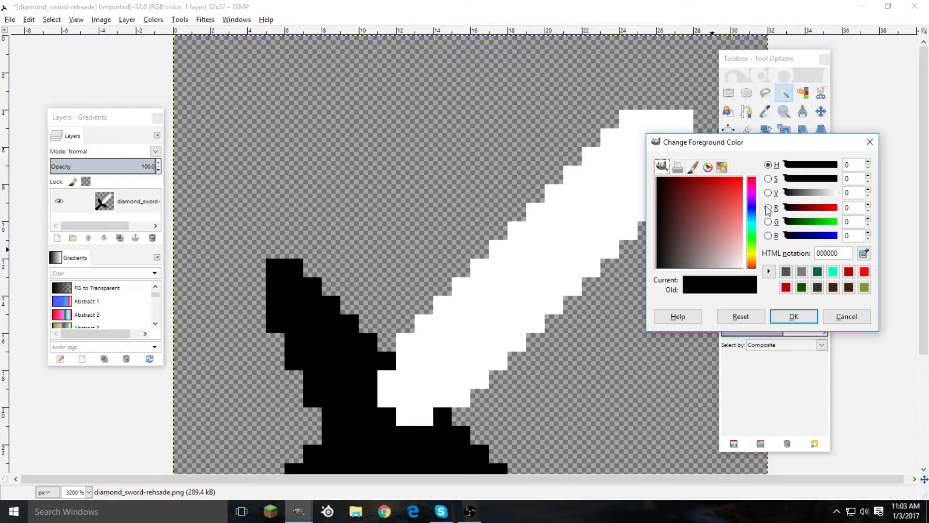
left_click(738, 203)
mouse_move(752, 206)
left_mouse_down()
mouse_move(759, 251)
mouse_move(754, 224)
left_mouse_up()
left_click(734, 186)
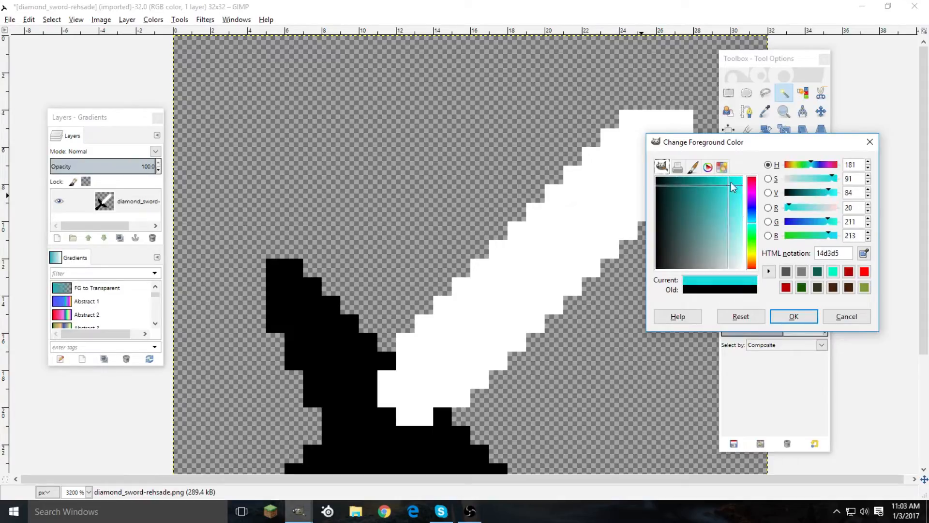
left_click(794, 316)
key("shift+b")
left_click(529, 270)
key("r")
left_click(406, 224)
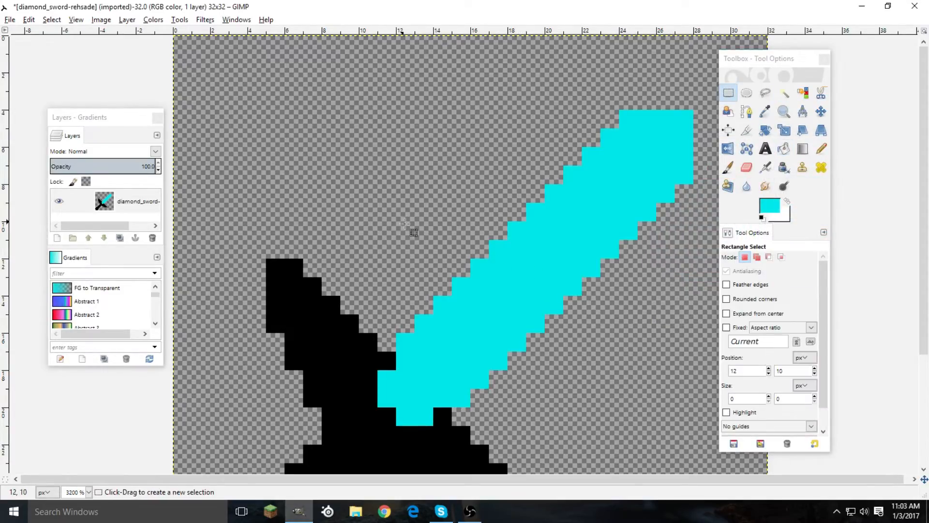
Draw a one-pixel diagonal center line along the blade from hilt to tip with a black Pencil at 39.1 opacity
key("n")
key("d")
left_click(406, 398)
left_click(424, 380)
left_click(442, 360)
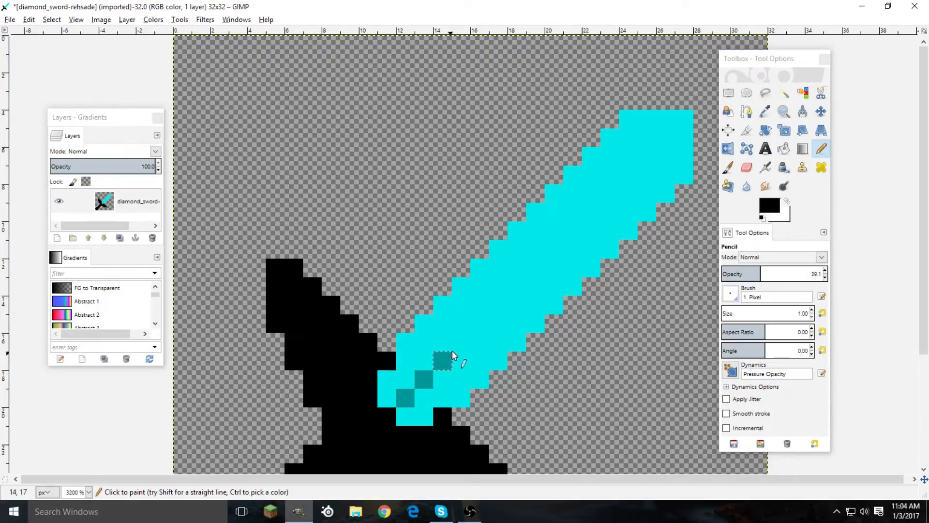
key("ctrl+z")
left_click(463, 341)
left_click(480, 324)
left_click(499, 306)
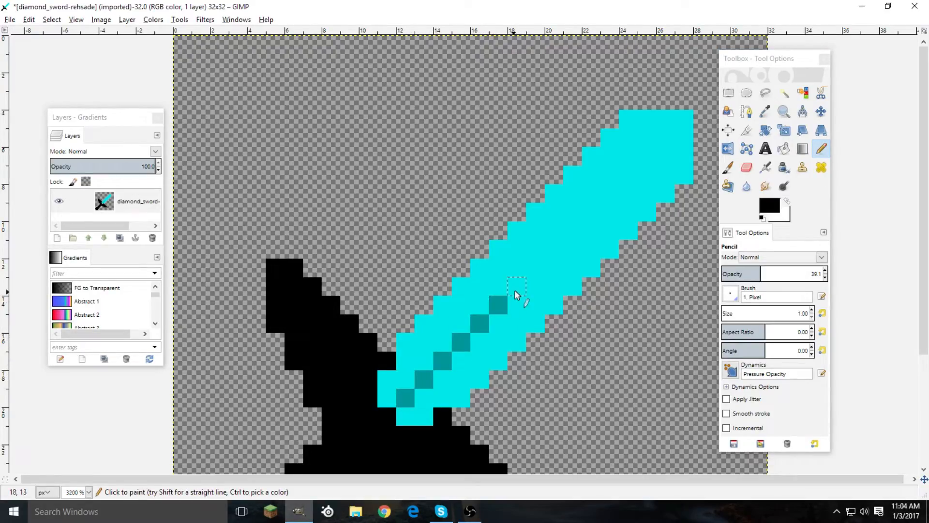
left_click(536, 268)
left_click(554, 250)
left_click(573, 230)
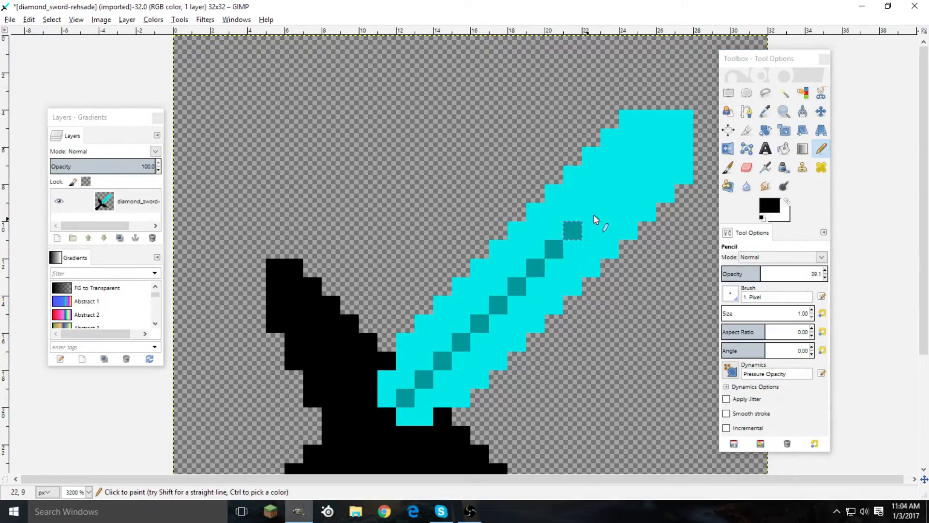
left_click(610, 193)
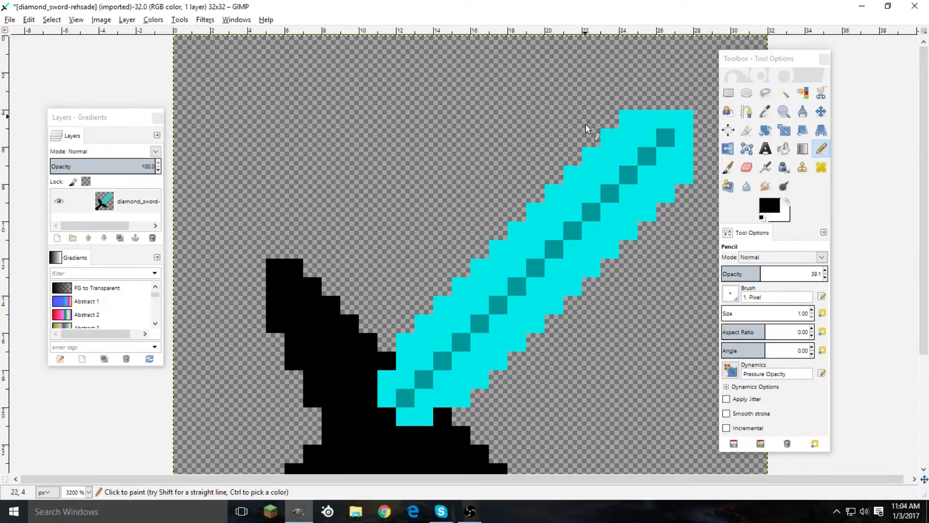
Shade the hilt end of the blade's lower half with a black one-pixel Pencil at 20.7 opacity
scroll(490, 266, "down", 3)
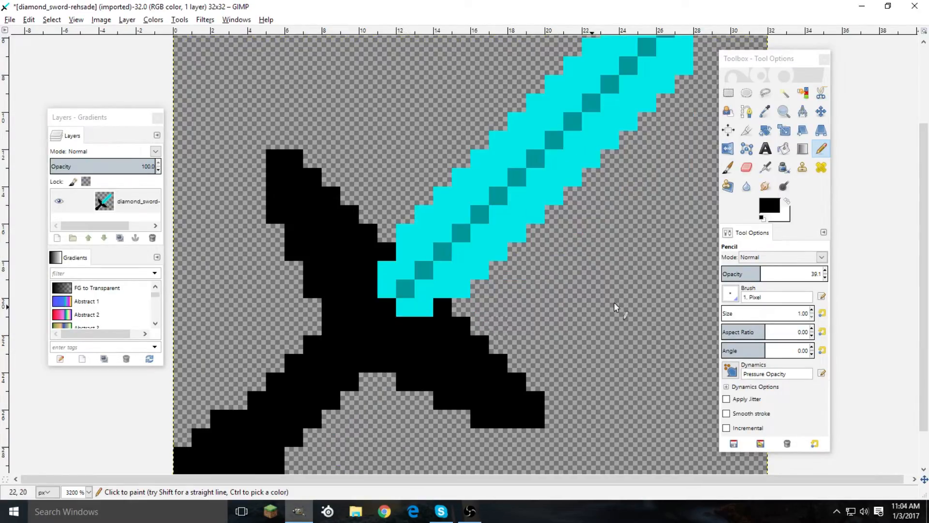
left_click(742, 274)
scroll(459, 254, "down", 3)
scroll(454, 277, "up", 2)
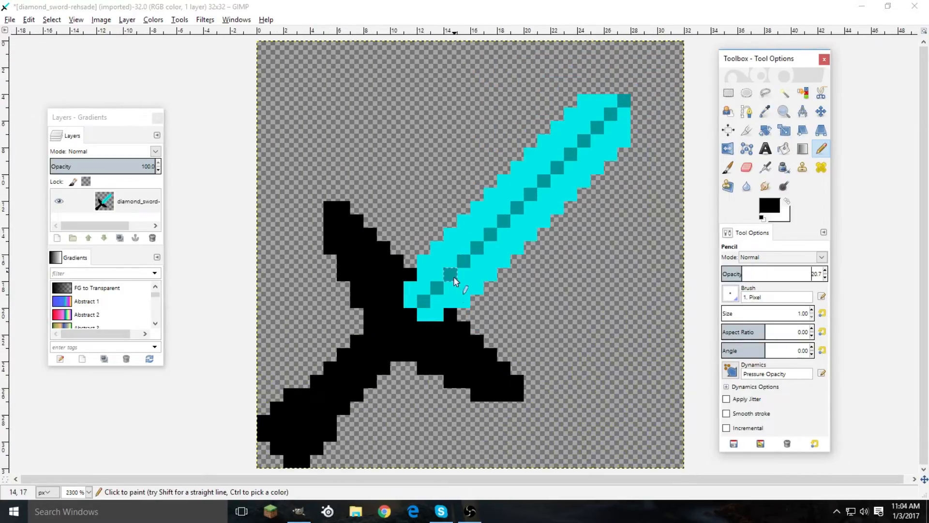
scroll(592, 243, "up", 1)
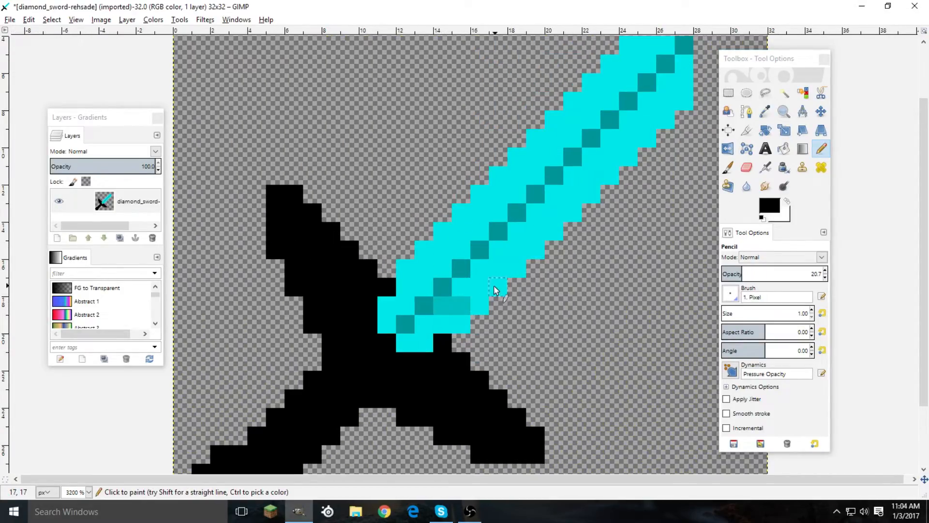
scroll(479, 288, "up", 2)
mouse_move(417, 321)
left_mouse_down()
mouse_move(445, 315)
mouse_move(407, 351)
left_mouse_up()
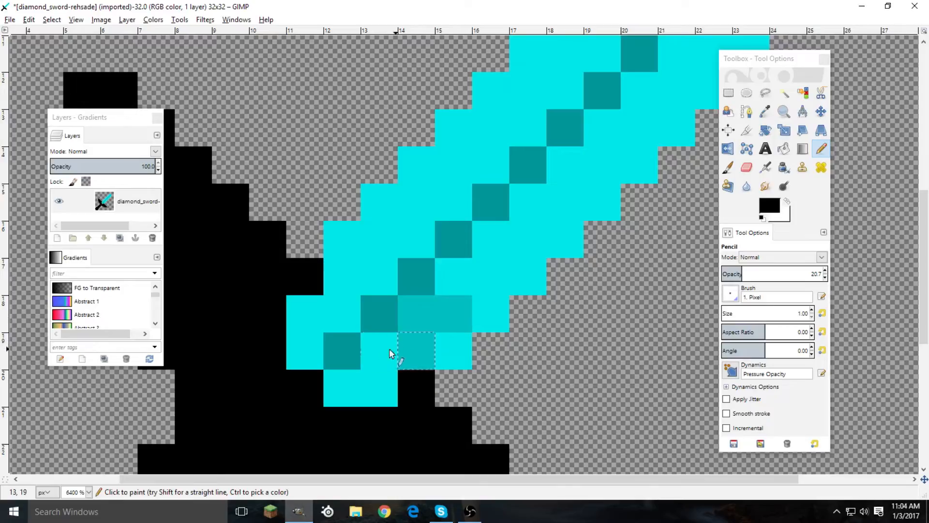
left_click_drag(368, 384, 341, 388)
left_click(455, 277)
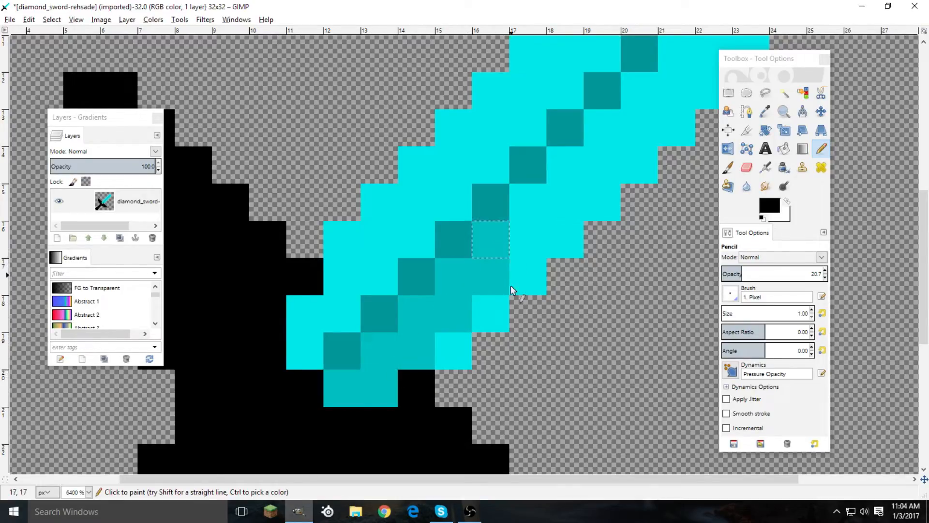
left_click(478, 320)
left_click(450, 348)
left_click_drag(529, 281, 528, 206)
Sample the shaded cyan and Bucket Fill the remaining bright area of the blade's lower half with it
left_click_drag(750, 276, 823, 263)
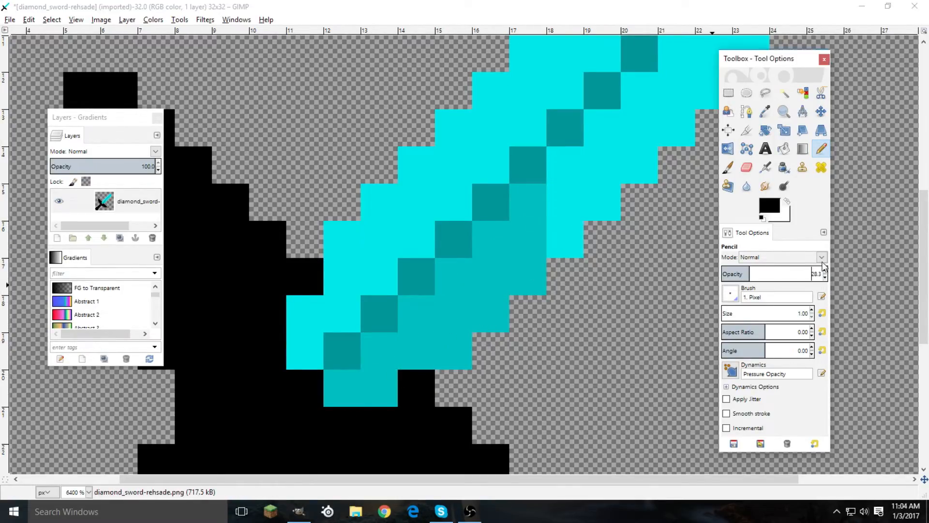
left_click(488, 257, "ctrl")
key("shift+b")
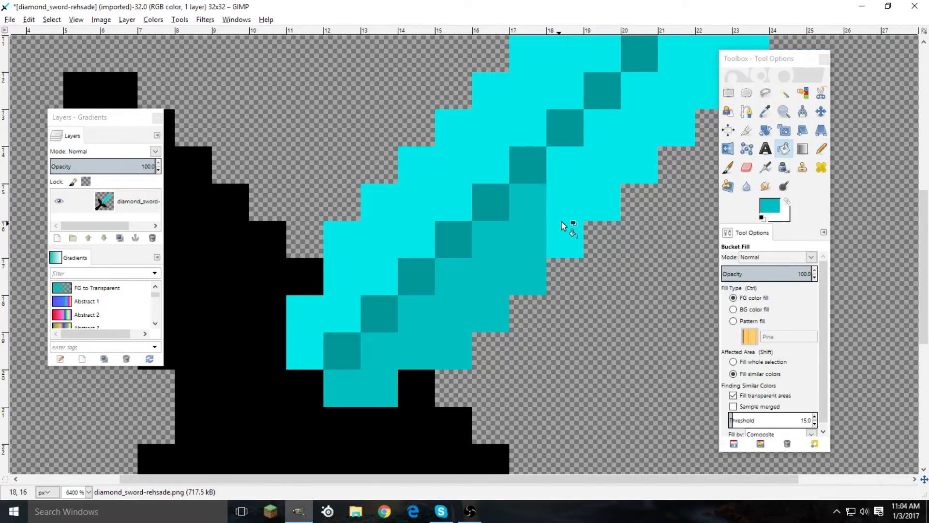
left_click(556, 240)
scroll(540, 247, "down", 4)
scroll(540, 245, "up", 2)
key("n")
scroll(490, 160, "down", 4)
scroll(503, 208, "up", 3)
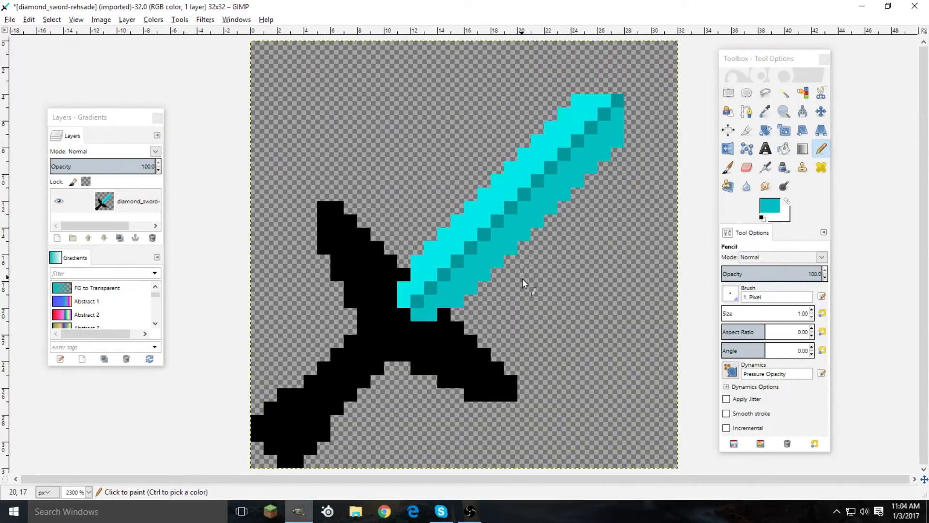
Sample the center line's dark teal and pencil light shading beside the line on the blade's upper half at 16.7 opacity
left_click(752, 274)
scroll(503, 150, "up", 2)
left_click(566, 298, "ctrl")
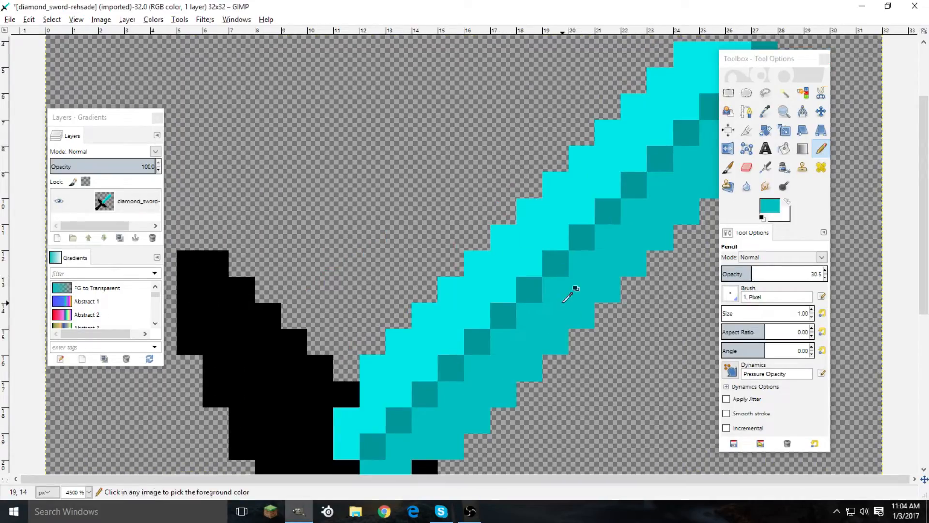
left_click(739, 273)
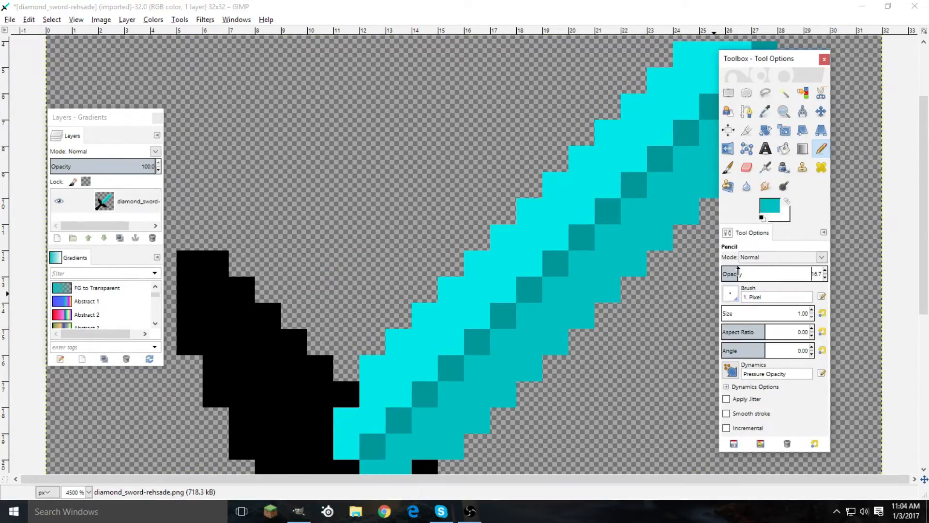
left_click(555, 237)
left_click(583, 213)
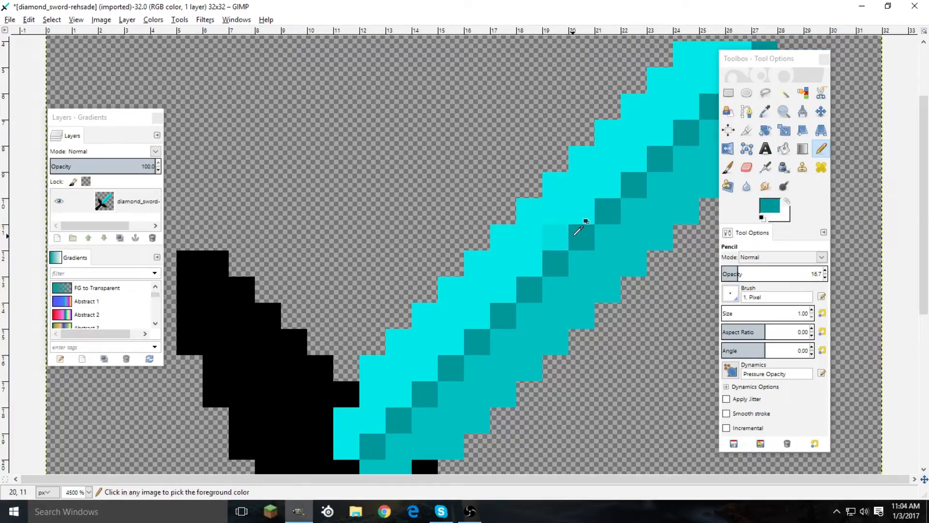
left_click(654, 140)
scroll(654, 140, "down", 2)
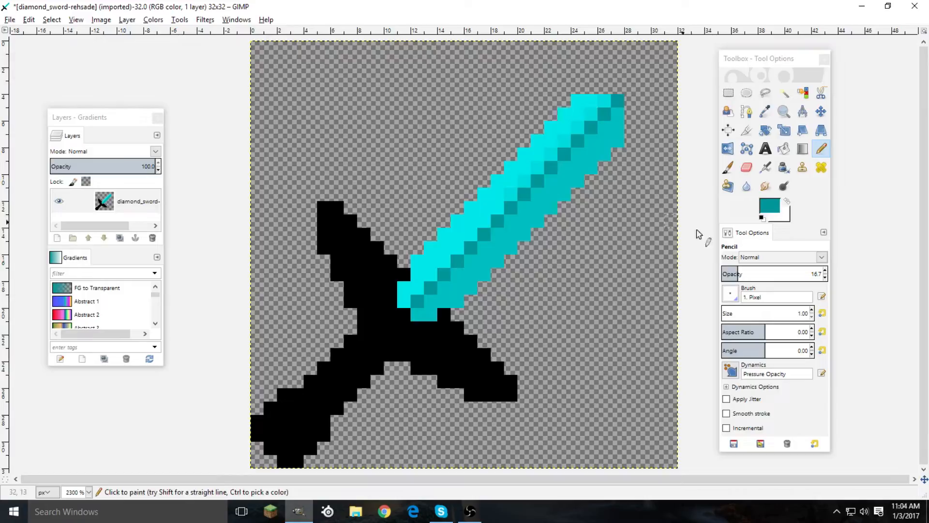
Sample the shaded cyan beside the center line and draw a 100-opacity Pencil line along the blade's upper half from tip to hilt
left_click_drag(797, 272, 825, 273)
left_click(605, 102, "ctrl")
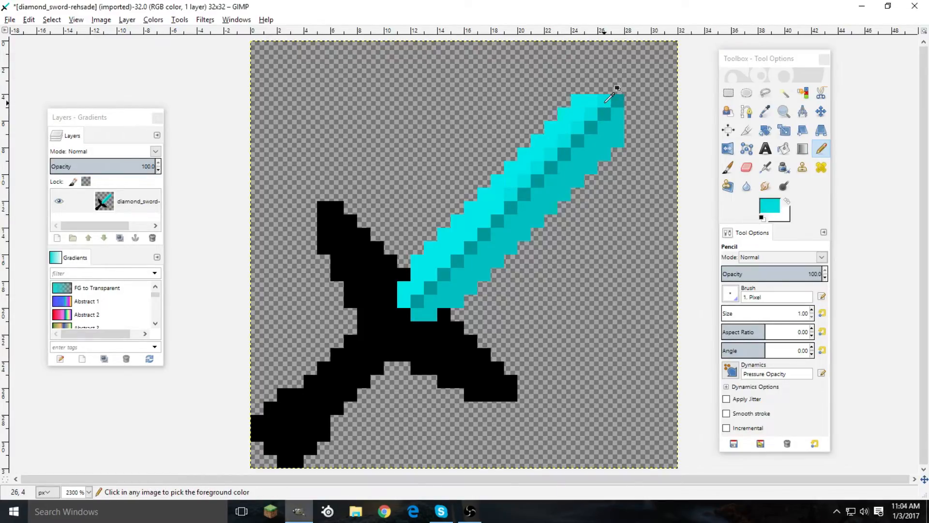
left_click(604, 102)
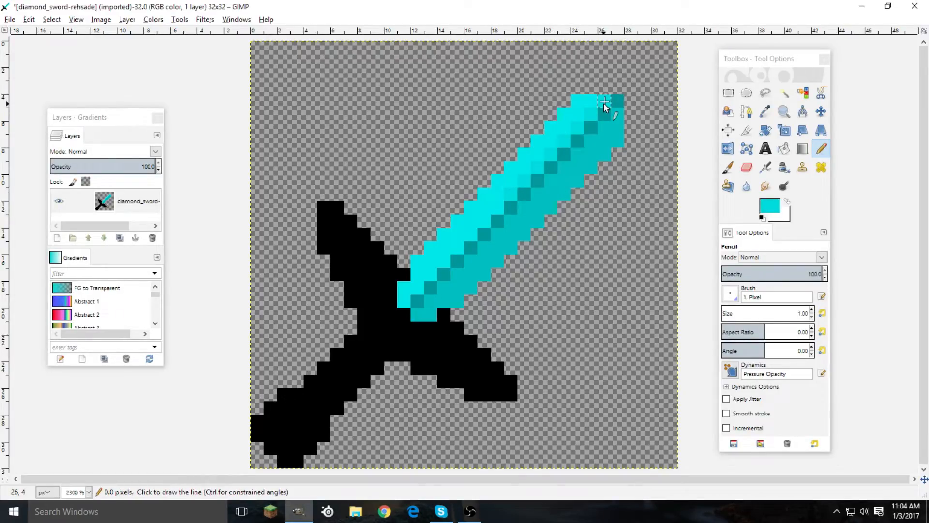
left_click(405, 301, "shift")
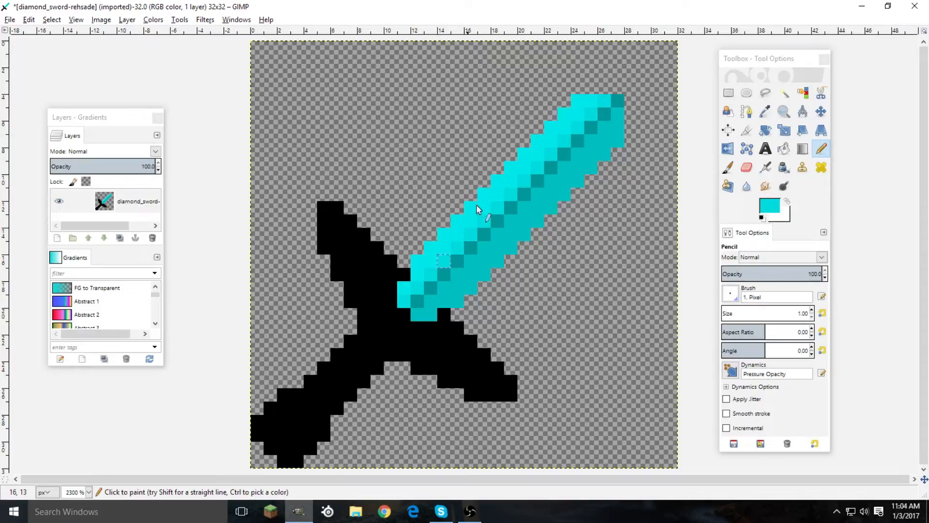
Sample the center line's dark teal and pencil shading beside the line at the hilt end of the lower half at 32.2 opacity
scroll(417, 277, "up", 2)
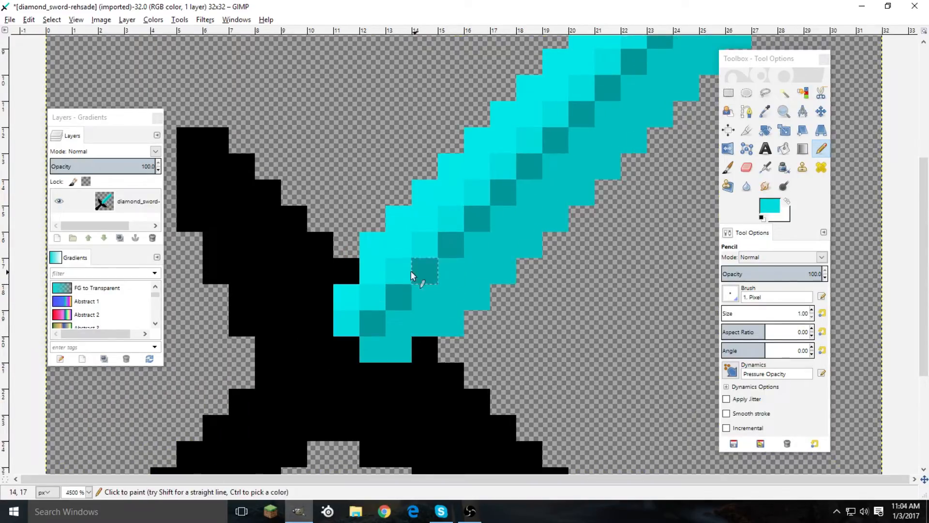
left_click(754, 273)
left_click(453, 243, "ctrl")
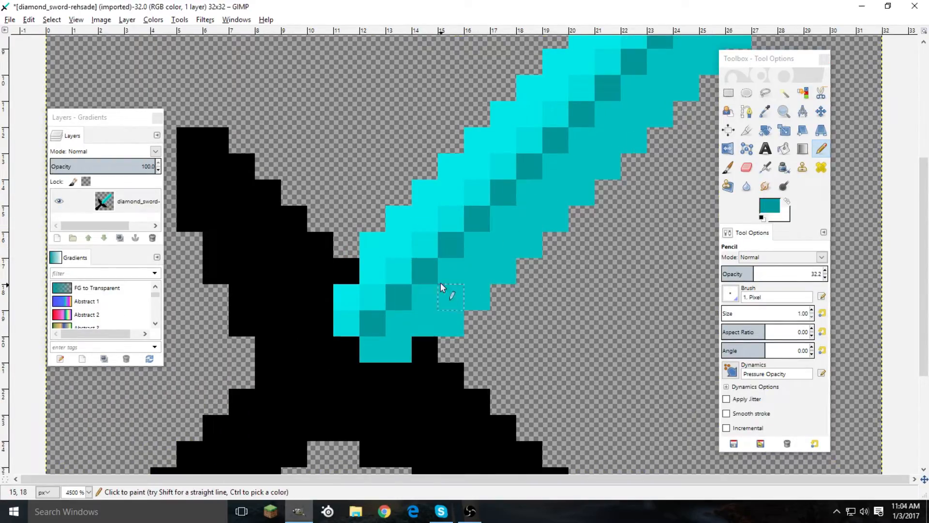
left_click(424, 297)
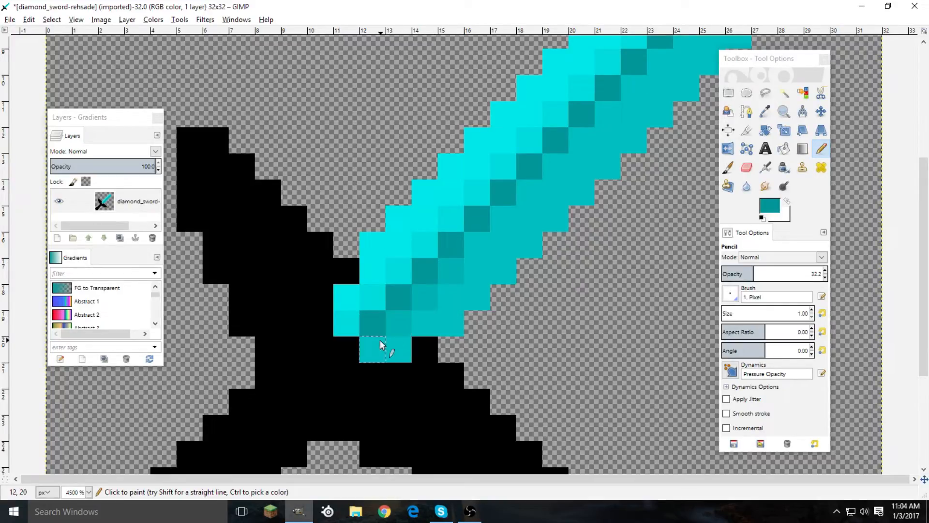
Sample the new teal shading and extend it in a straight 100-opacity line along the lower half up to the tip
left_click(822, 272)
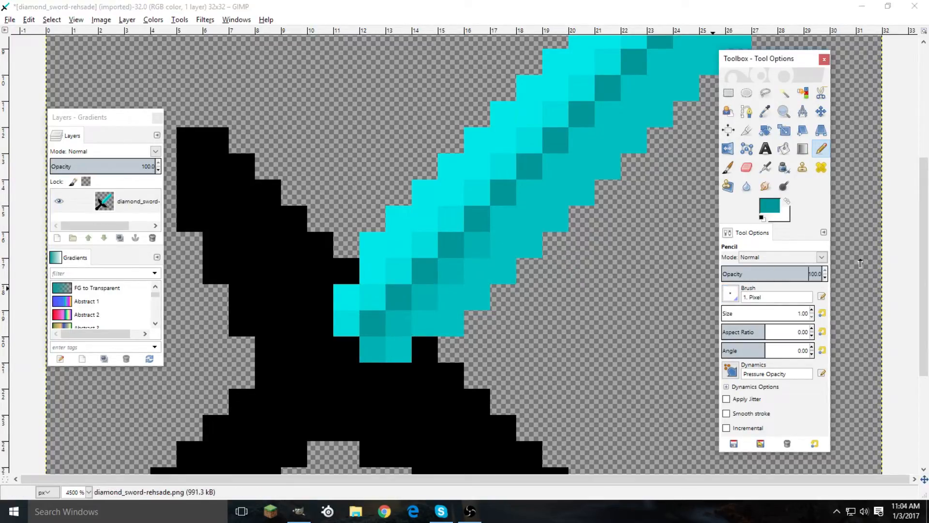
scroll(470, 249, "down", 1, "ctrl")
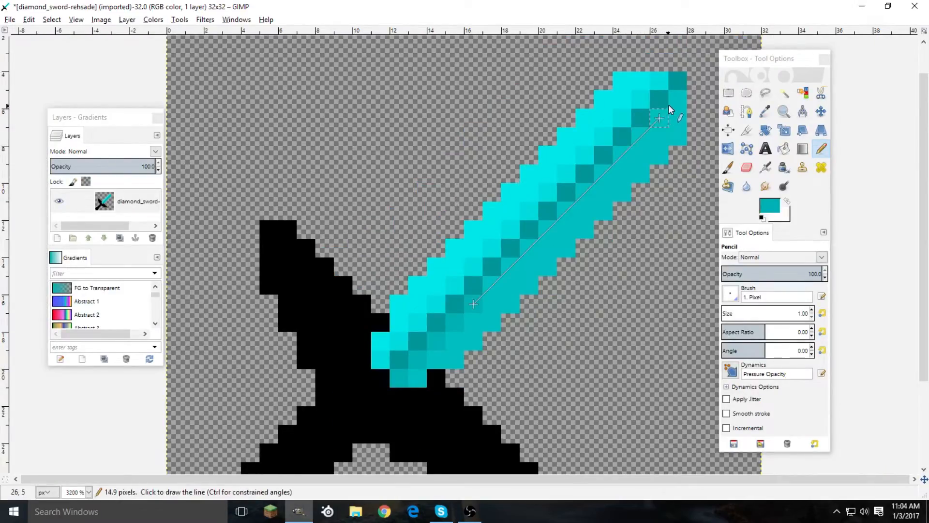
left_click(659, 118, "shift")
scroll(455, 278, "down", 1)
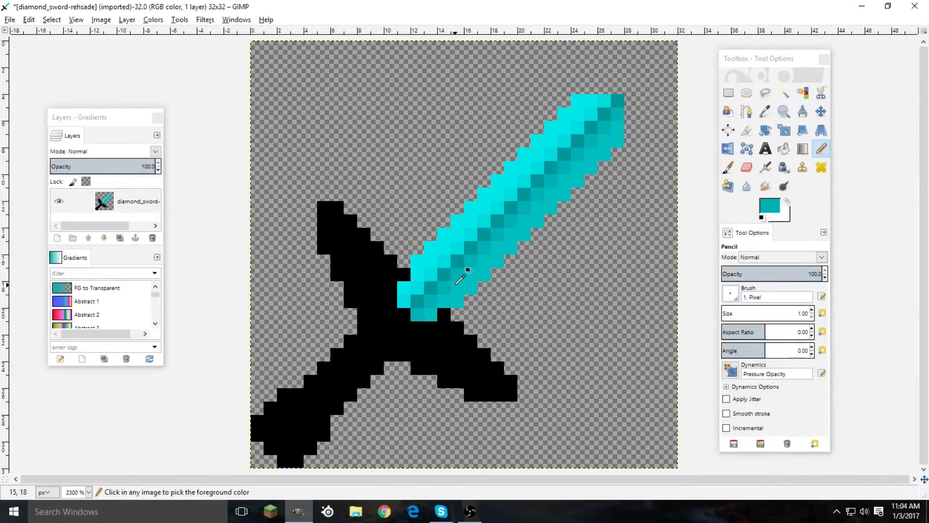
Sample the shaded cyan of the upper half and pencil a light blend at its hilt end at 32.8 opacity
scroll(445, 283, "up", 1)
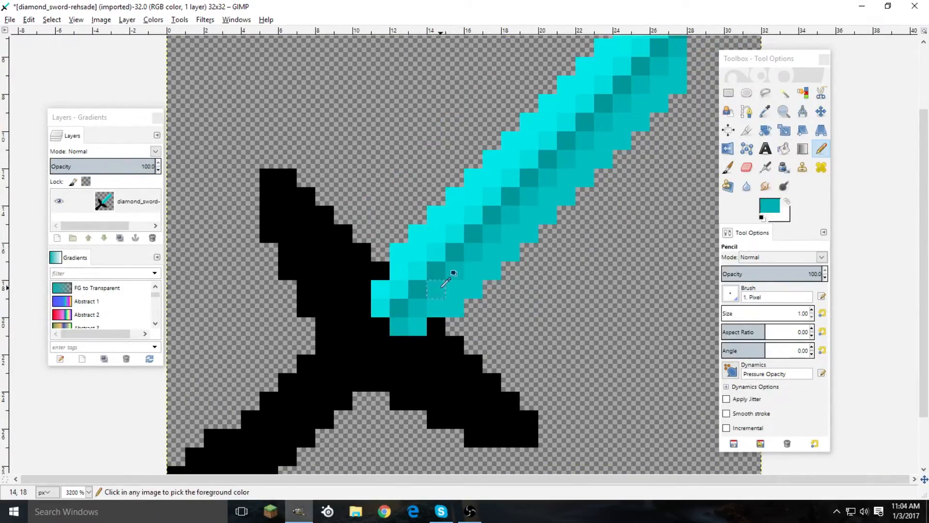
left_click(756, 273)
left_click(405, 291)
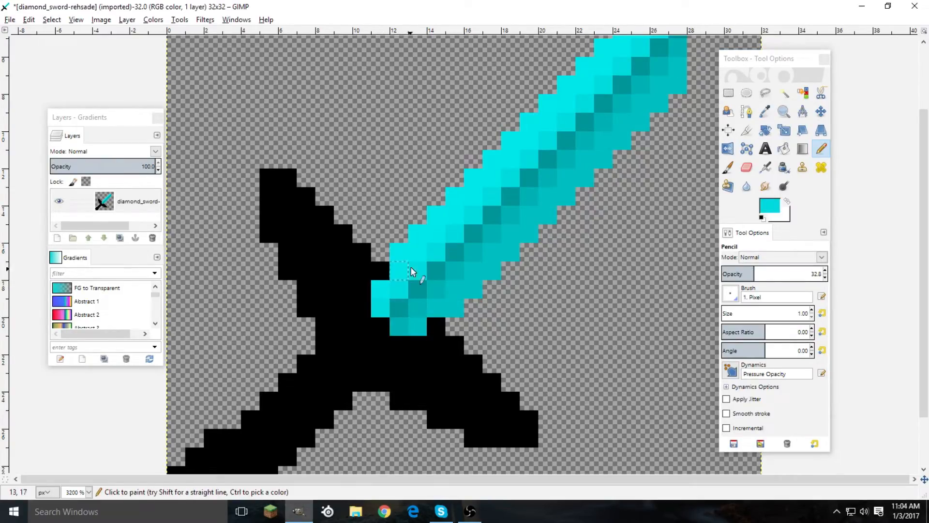
scroll(469, 216, "up", 2)
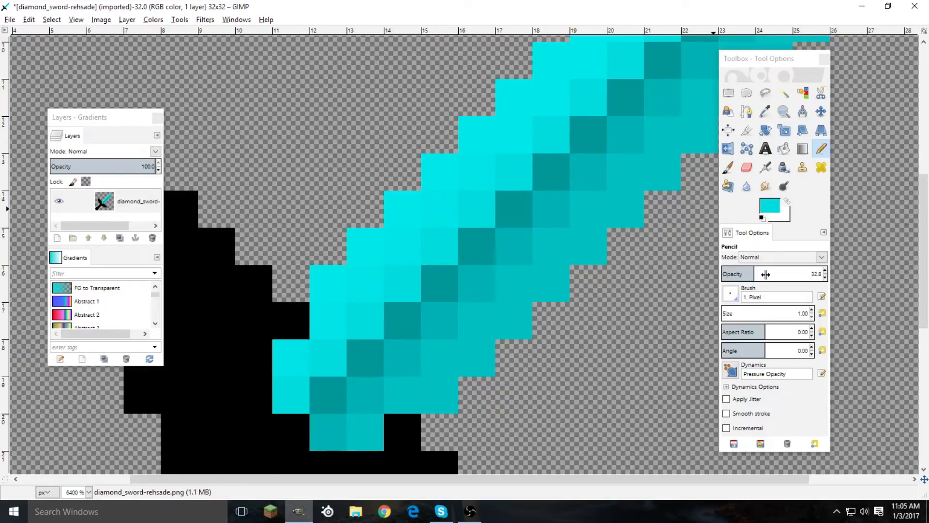
Draw a straight 100-opacity line of the blended cyan along the upper half's outer pixels between tip and hilt
left_click(785, 274)
left_click_drag(785, 274, 823, 274)
scroll(473, 180, "down", 3)
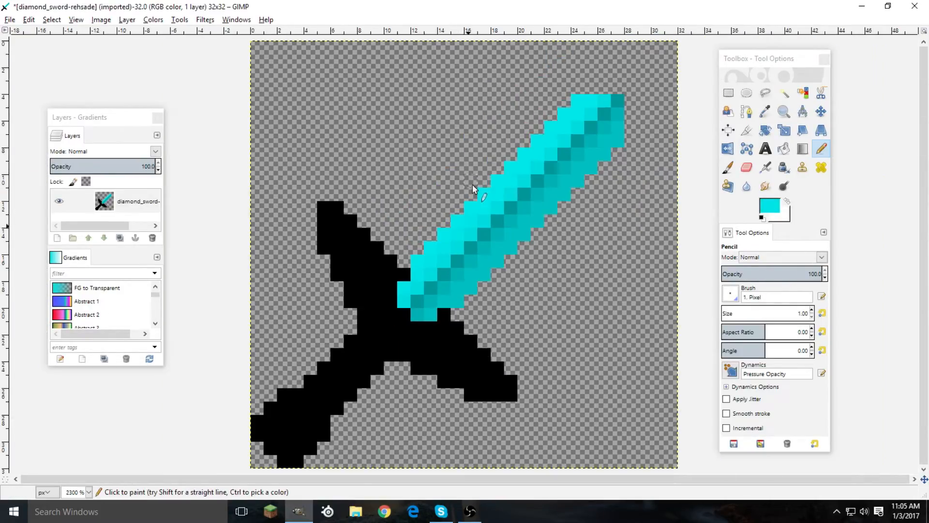
left_click(586, 103, "shift")
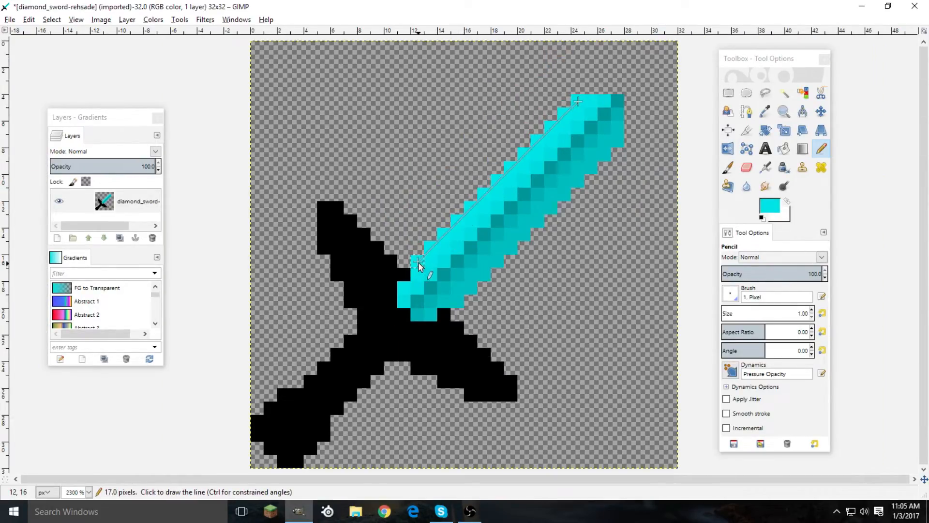
Sample the lower half's teal shading and recolor the dark corner pixel at the blade's tip with it
scroll(483, 249, "down", 1)
left_click(541, 281, "ctrl")
scroll(561, 228, "up", 2)
left_click(680, 83, "ctrl")
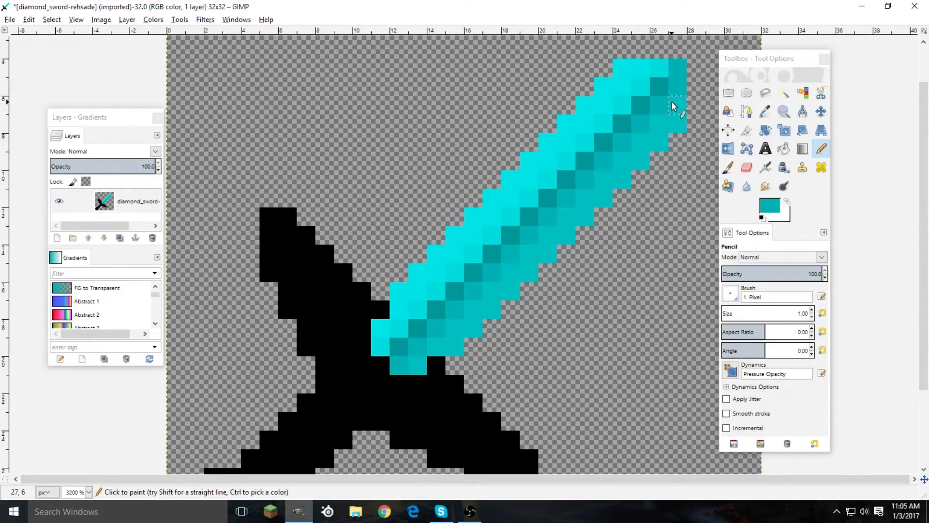
Darken the blade's upper and lower stepped edges with a black one-pixel Pencil at 42.0 opacity
key("d")
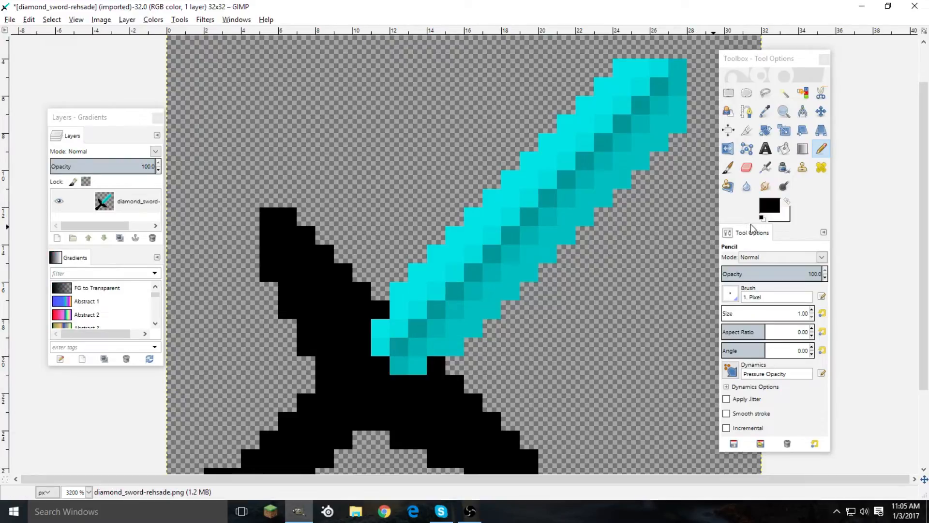
left_click(764, 275)
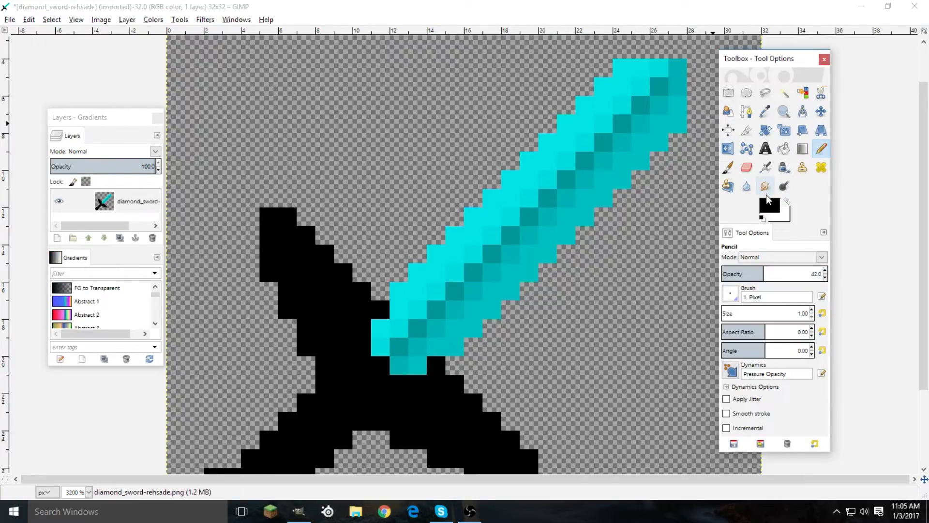
mouse_move(681, 67)
left_mouse_down()
mouse_move(628, 67)
mouse_move(621, 99)
mouse_move(612, 87)
mouse_move(571, 122)
left_mouse_up()
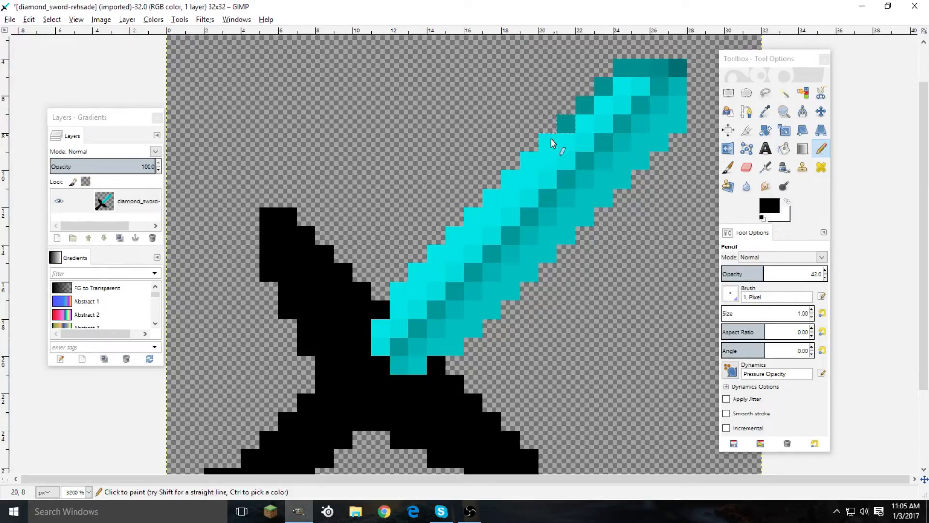
left_click_drag(478, 214, 430, 252)
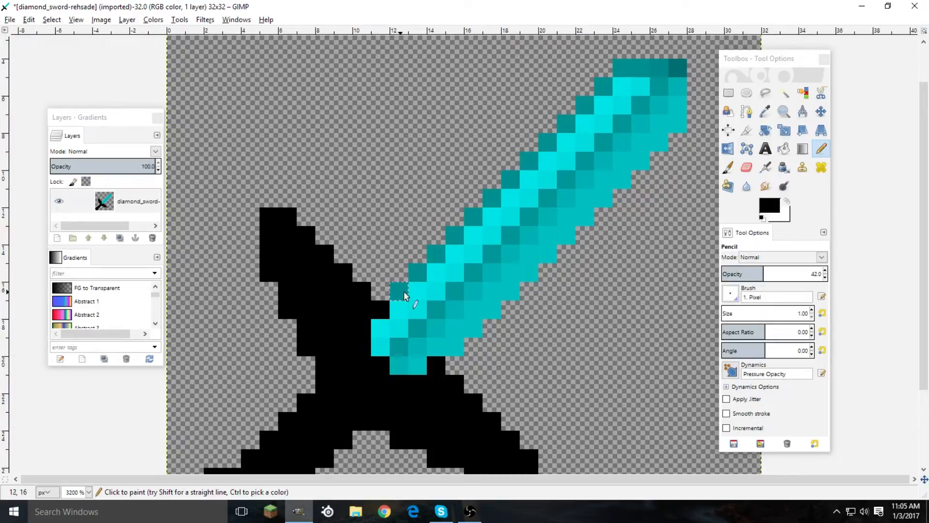
left_click_drag(497, 303, 510, 290)
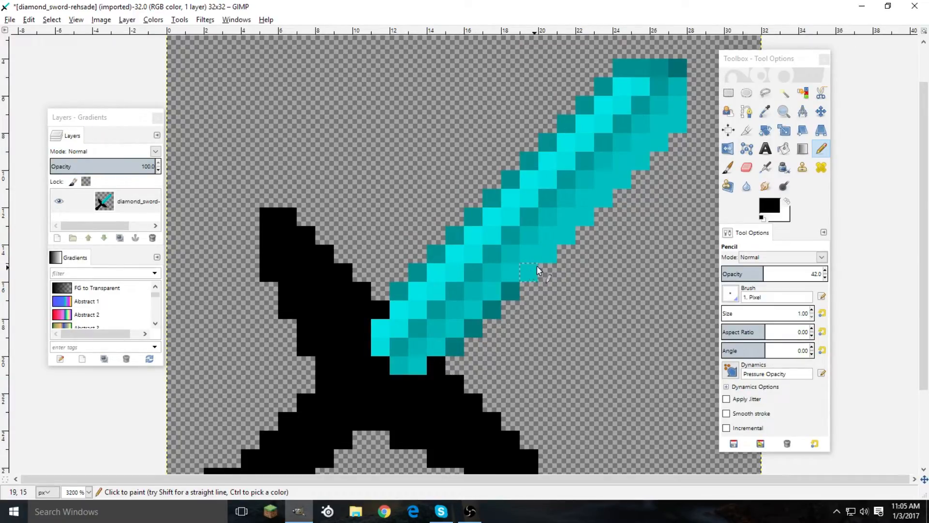
left_click(600, 206)
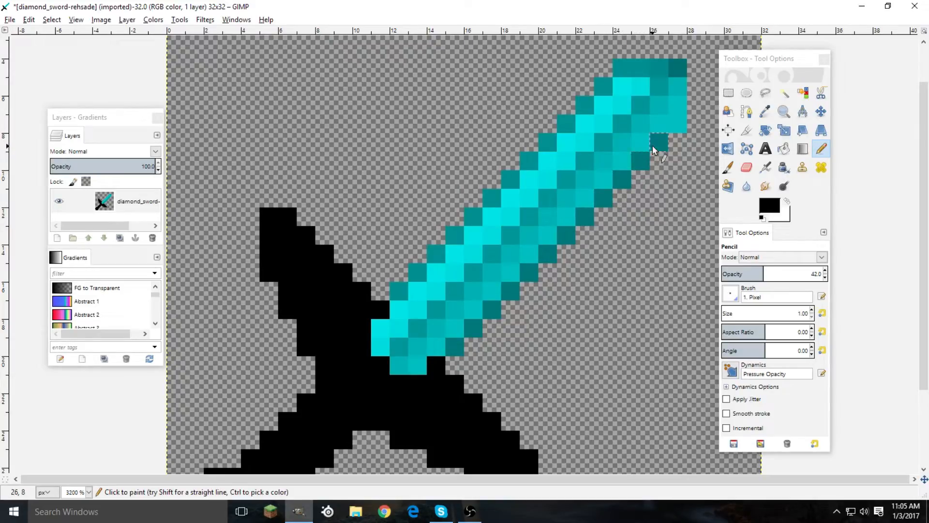
Darken the end edge of the blade's tip and recolor its corner pixel with sampled edge teal at 42.0 opacity
left_click(647, 70, "ctrl")
left_click(678, 71)
left_click(679, 97, "ctrl")
scroll(591, 166, "down", 3)
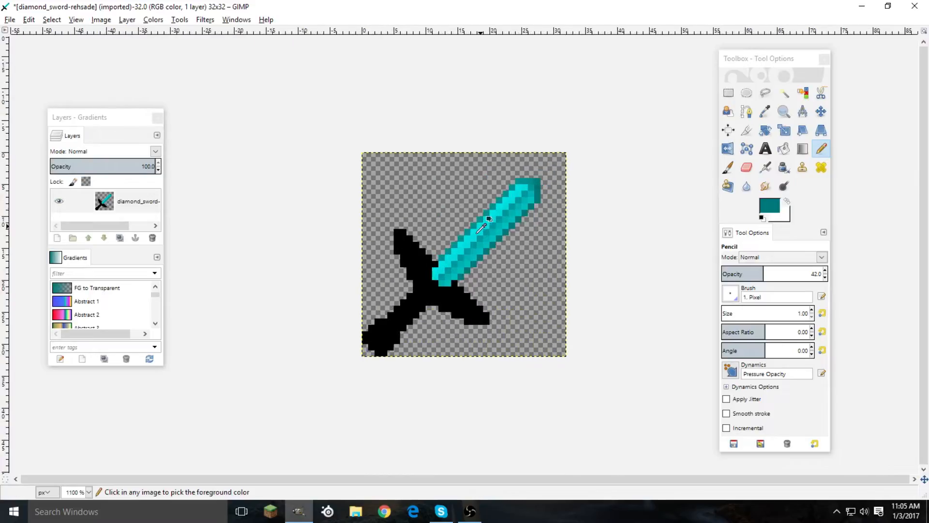
Sample the teal beside the center line and lighten the line's pixels near the hilt at 48.9 opacity
scroll(478, 257, "up", 2)
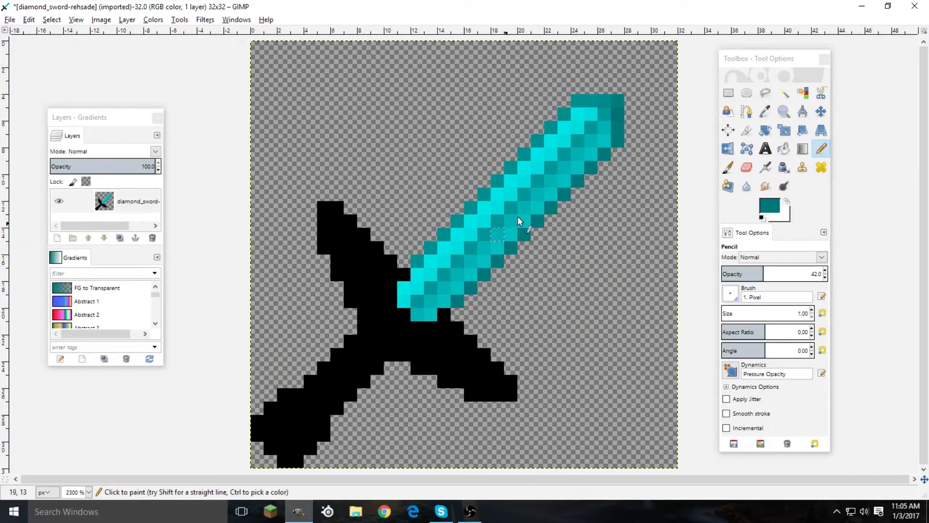
mouse_move(765, 273)
left_mouse_down()
mouse_move(742, 273)
mouse_move(789, 274)
left_mouse_up()
scroll(450, 320, "up", 1)
scroll(457, 268, "up", 1)
left_click(771, 272)
scroll(423, 252, "up", 2)
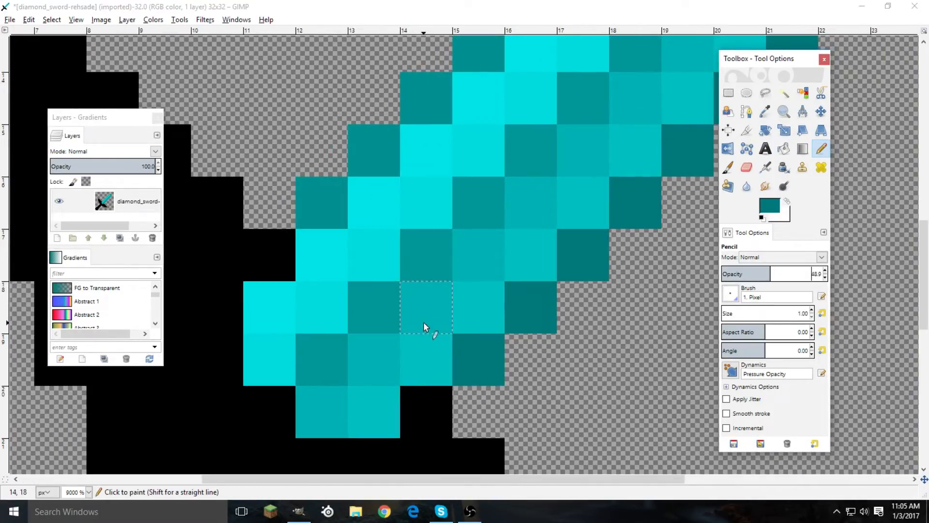
left_click(423, 322, "ctrl")
left_click(415, 265)
left_click(387, 305)
Resample the teal shading and soften the whole dark center line from hilt to tip with the Pencil at 73.0 opacity
left_click(437, 318, "ctrl")
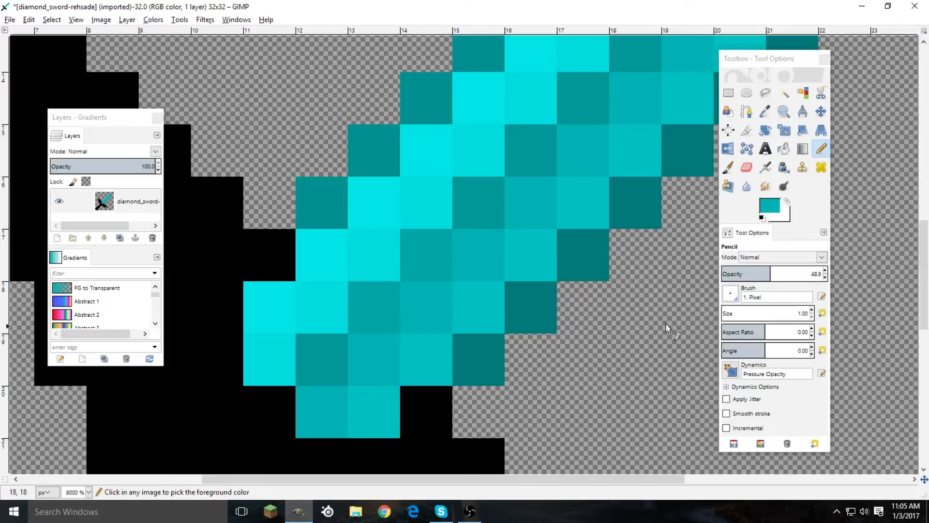
left_click_drag(783, 273, 794, 273)
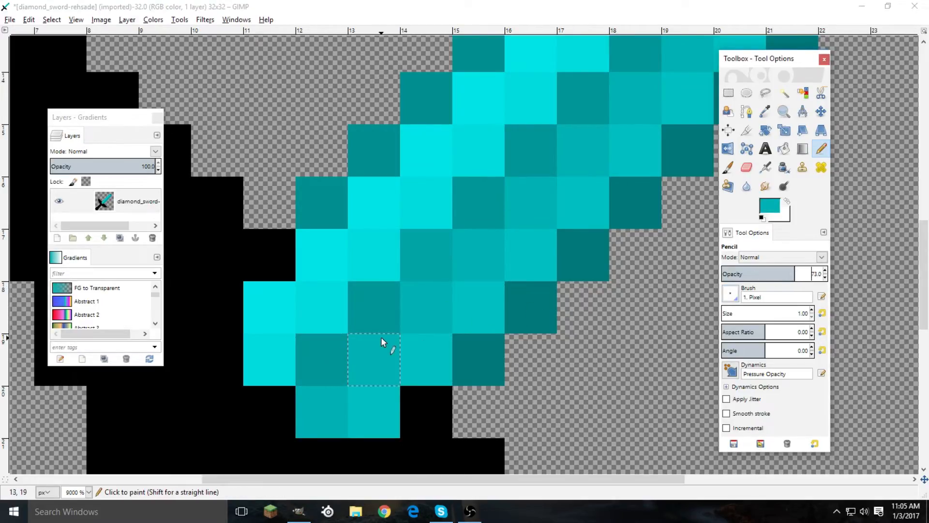
left_click(344, 351)
left_click(451, 238)
left_click(499, 180)
scroll(574, 190, "down", 1)
scroll(571, 193, "down", 1)
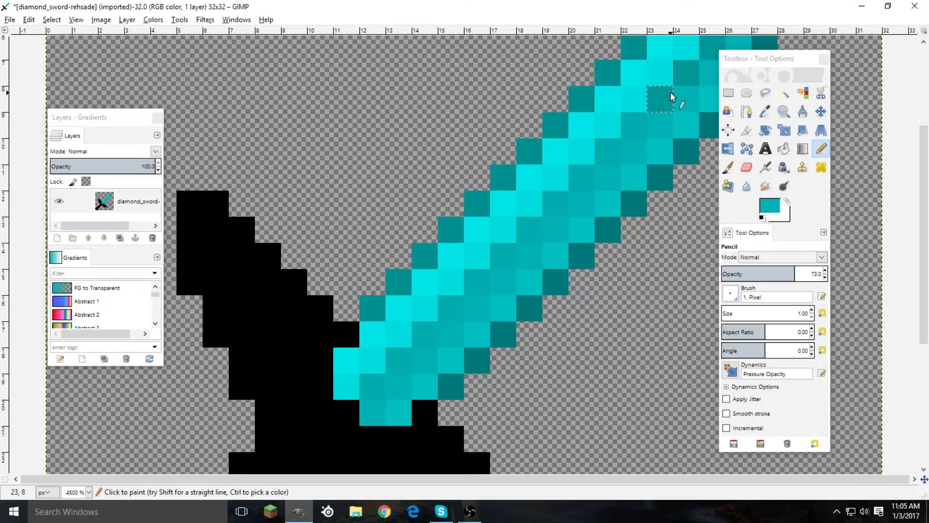
left_click_drag(760, 58, 782, 119)
scroll(708, 57, "down", 2)
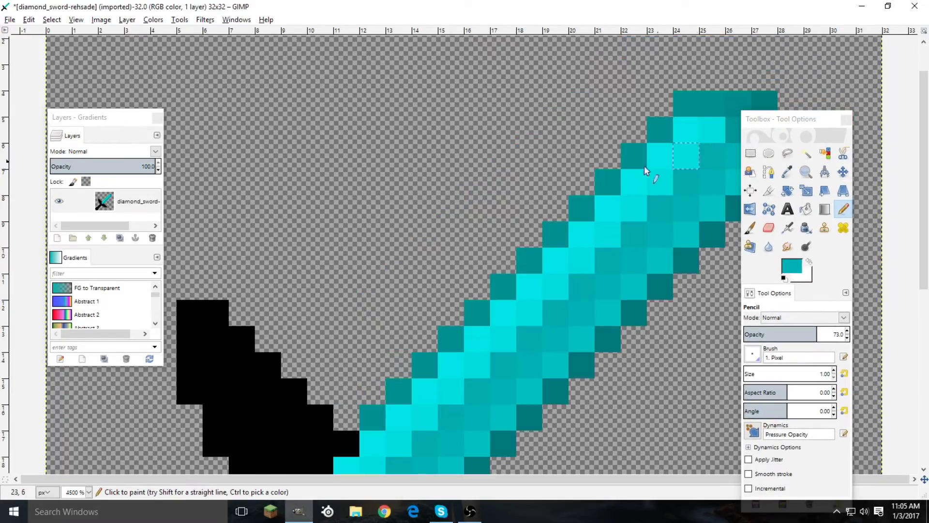
scroll(461, 183, "down", 4)
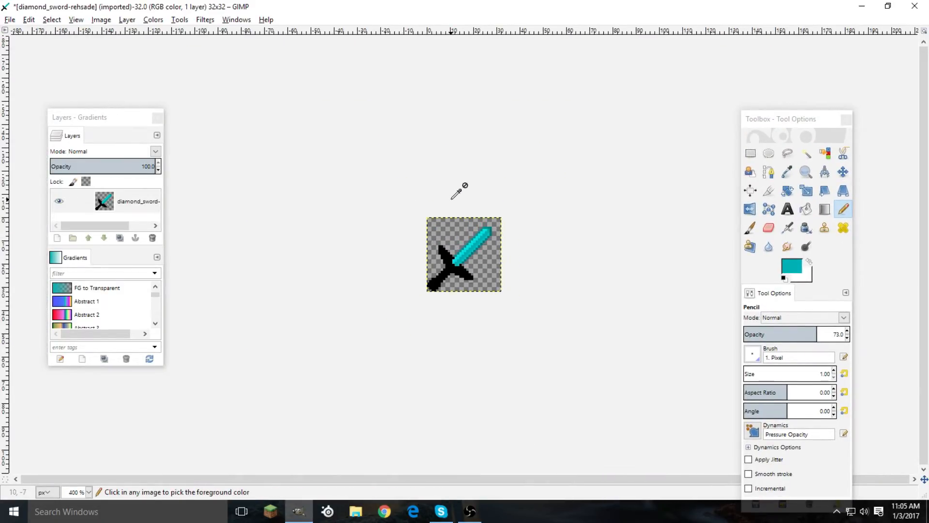
Sample cyan from the blade's upper half and blend the inner pixels near the tip at 43.7 opacity
scroll(460, 190, "up", 5)
left_click(788, 333)
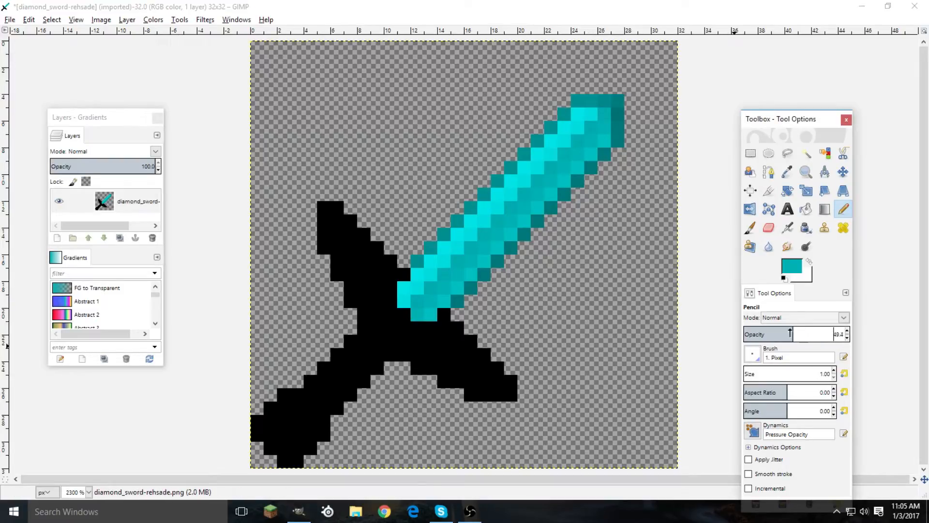
scroll(616, 136, "up", 1)
scroll(616, 136, "up", 1)
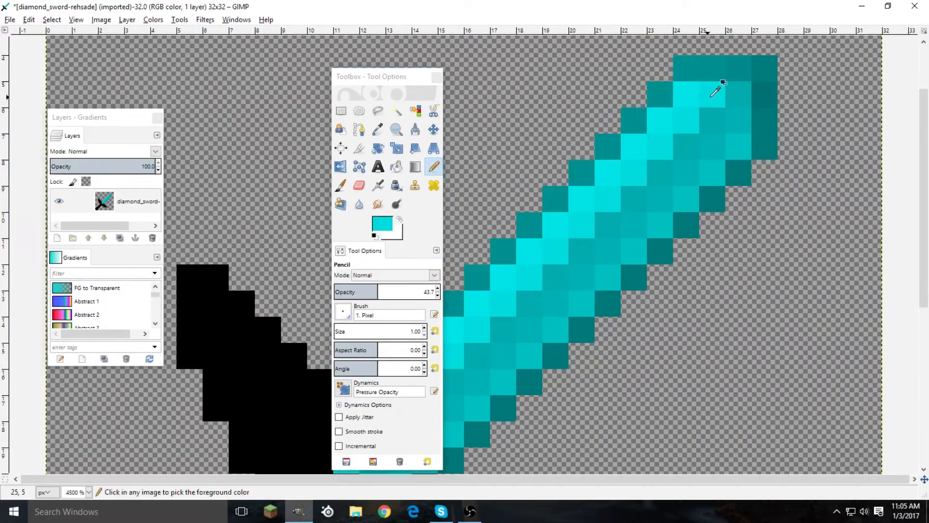
left_click(671, 141, "ctrl")
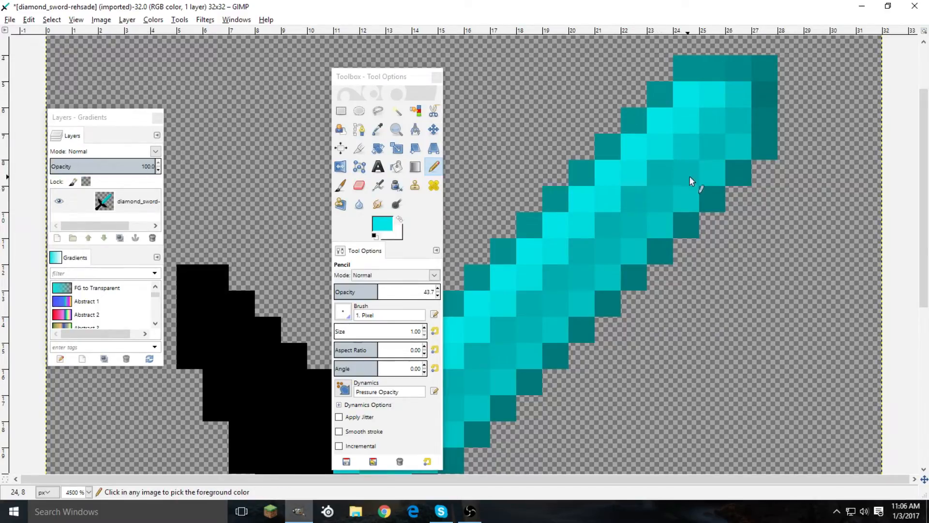
Move the floating Toolbox window off the sword's blade
scroll(637, 199, "down", 4, "ctrl")
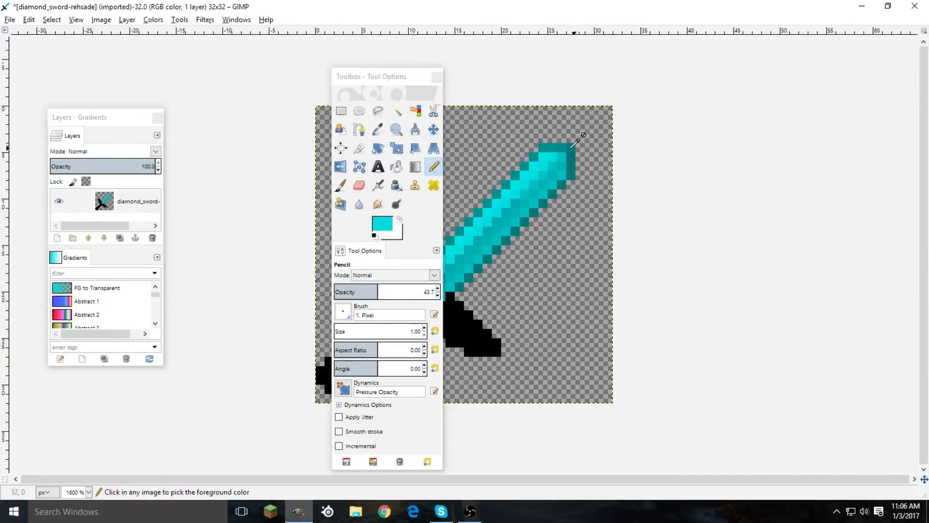
left_click_drag(381, 76, 270, 71)
scroll(466, 124, "up", 3, "ctrl")
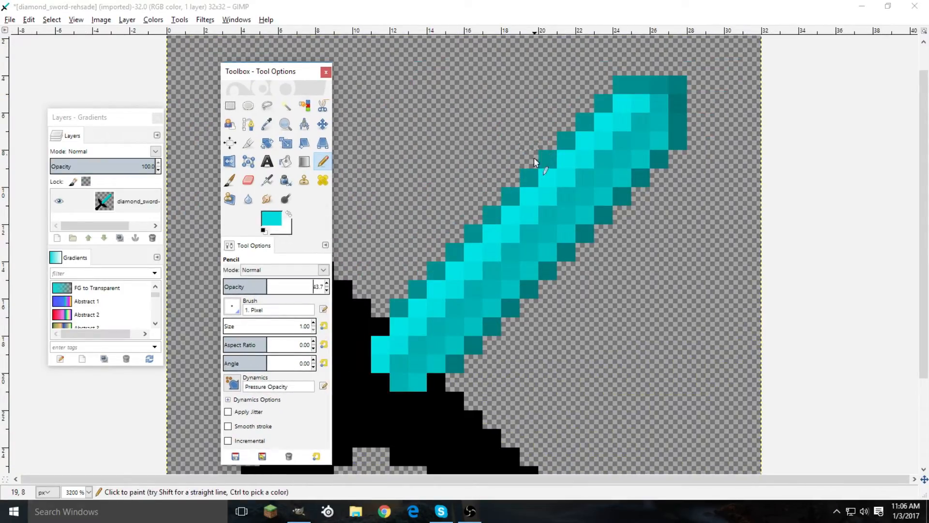
Sample the dark teal of the blade's edge and darken the center line from tip to hilt with the Pencil at 18.4 opacity
left_click(251, 287)
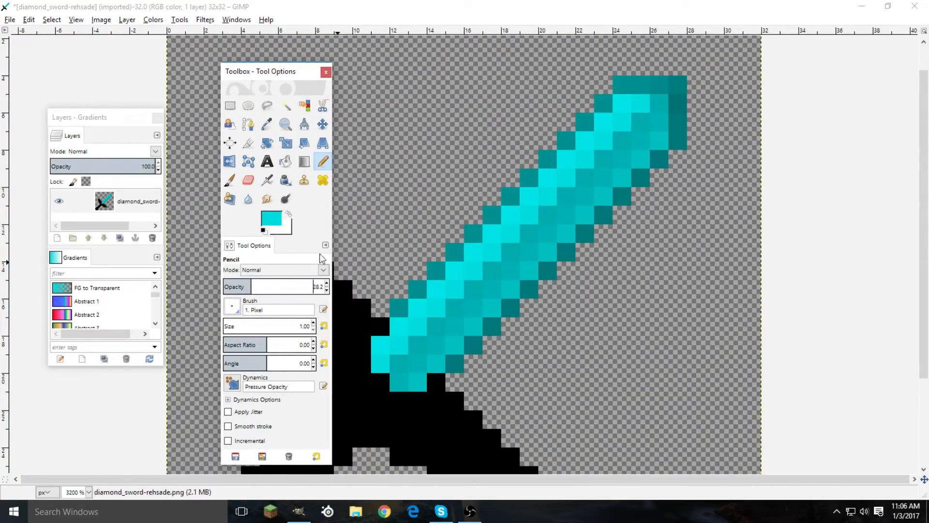
left_click(657, 161, "ctrl")
left_click(228, 286)
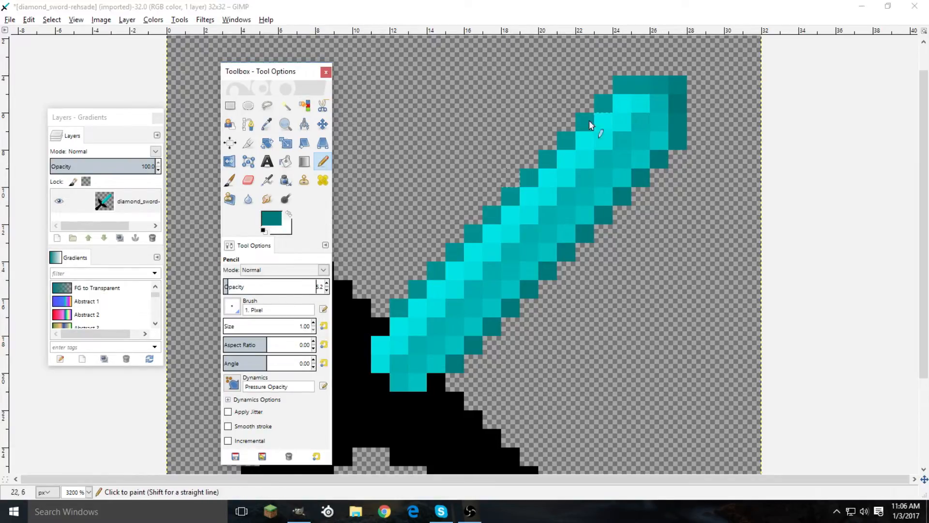
left_click(678, 108, "ctrl")
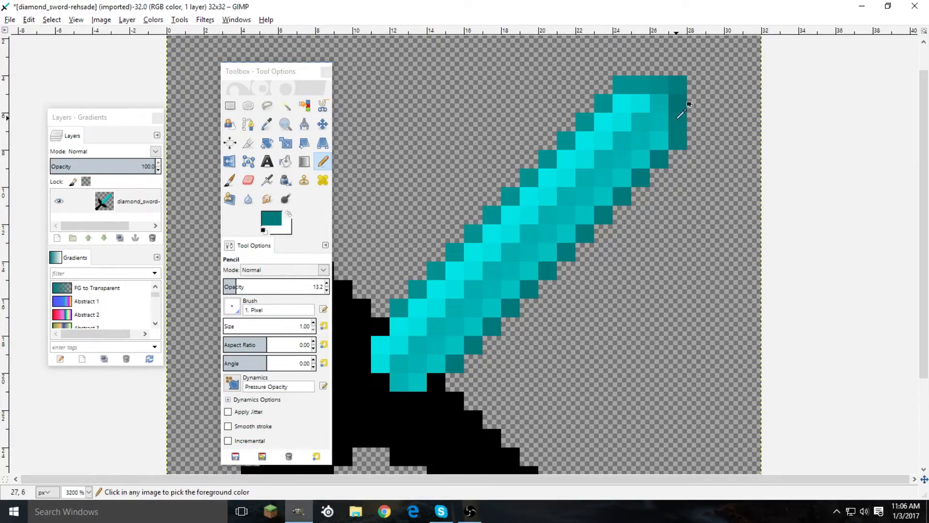
left_click(239, 282)
left_click(622, 145)
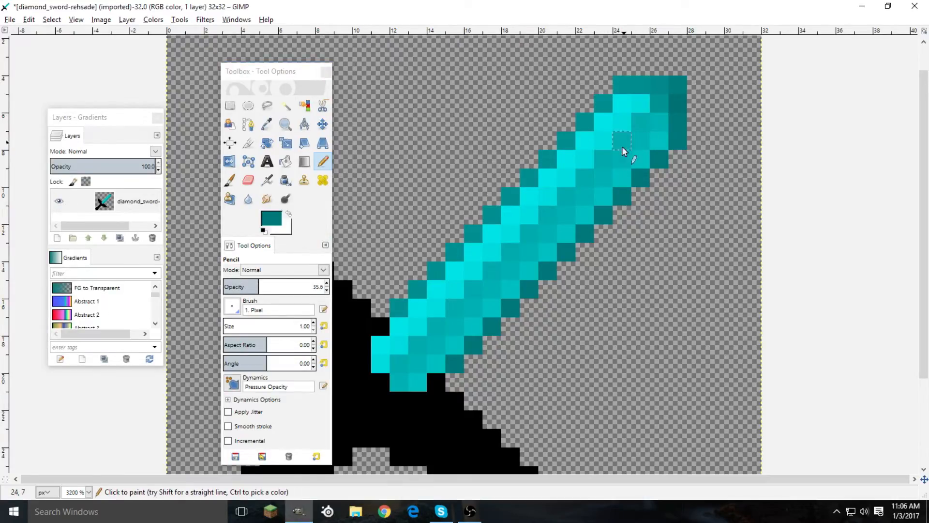
left_click(241, 283)
left_click(658, 108)
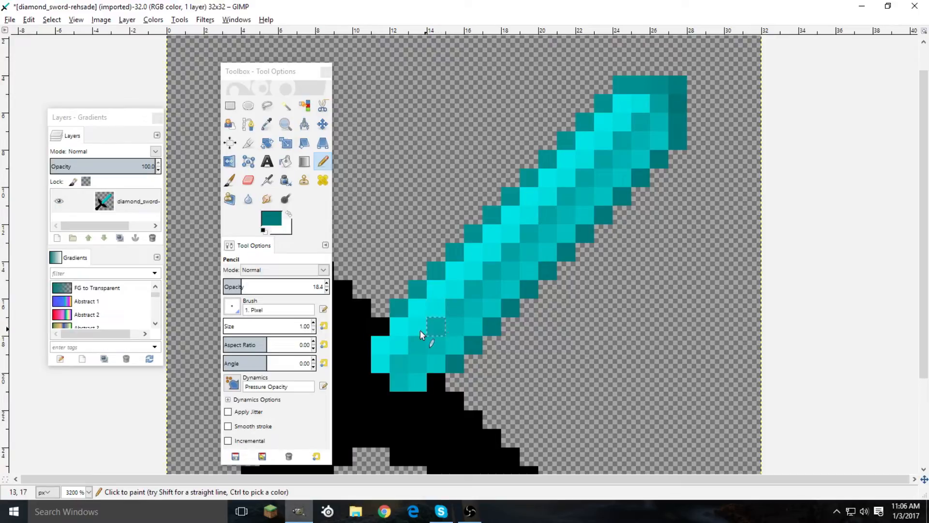
Sample the center-line teal and darken the bright pixels beside the line on the lower blade at 28.7 opacity
scroll(525, 182, "down", 3, "ctrl")
scroll(513, 184, "up", 3, "ctrl")
scroll(484, 190, "down", 4, "ctrl")
scroll(444, 203, "up", 5, "ctrl")
scroll(447, 200, "up", 1, "ctrl")
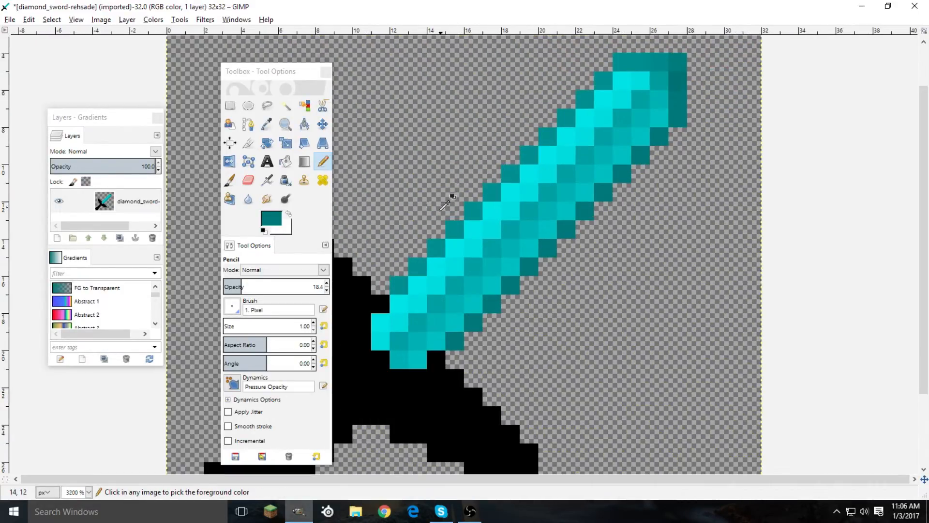
left_click(252, 285)
scroll(460, 277, "up", 2, "ctrl")
left_click(447, 254)
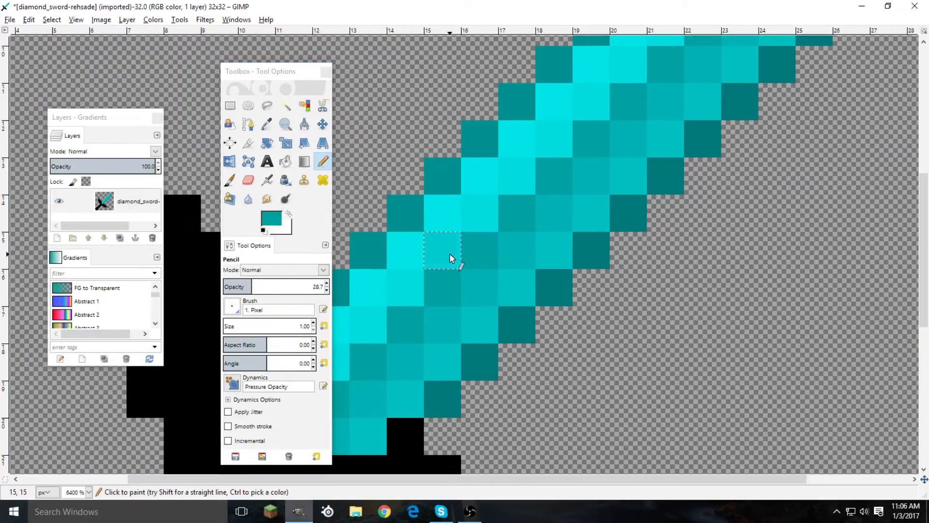
left_click(480, 215)
left_click(513, 185)
left_click(554, 150)
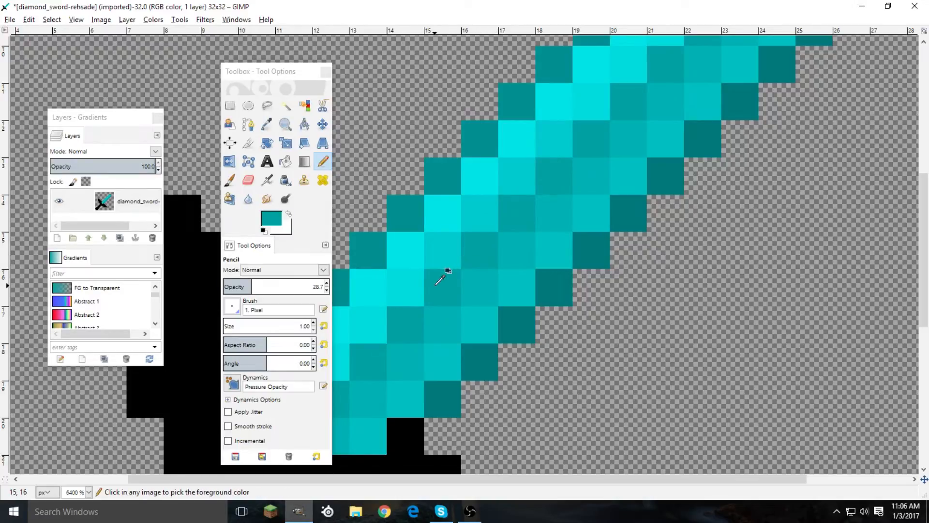
scroll(436, 262, "down", 1, "ctrl")
left_click(391, 334, "ctrl")
left_click(388, 334, "ctrl")
scroll(465, 280, "up", 3)
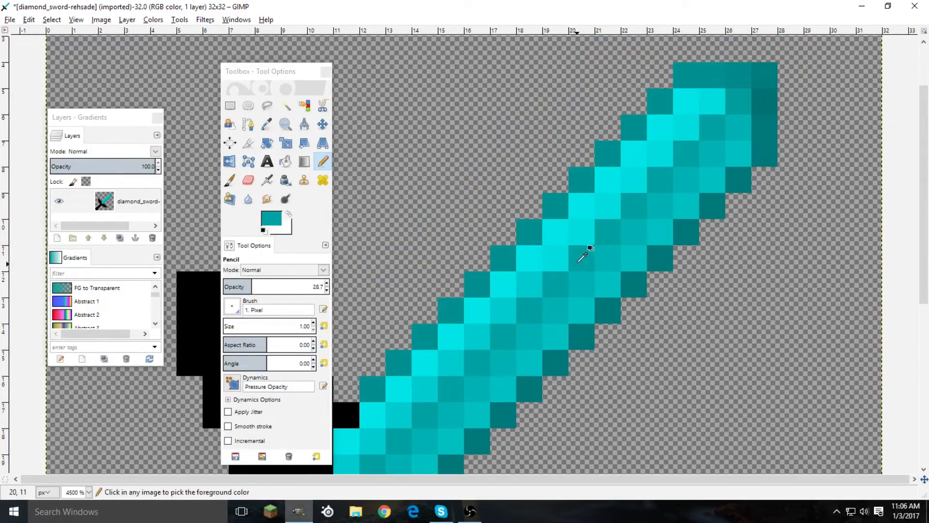
Raise the Pencil opacity to 49.4 and blend the highlight's inner pixels along the middle of the blade with sampled cyan
scroll(630, 208, "down", 3, "ctrl")
left_click(274, 286)
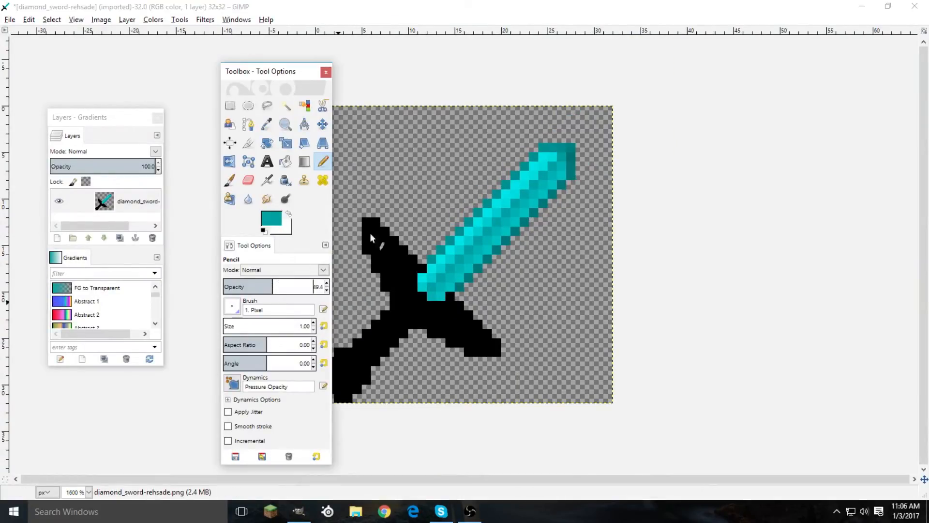
scroll(537, 189, "up", 3, "ctrl")
left_click(559, 188, "ctrl")
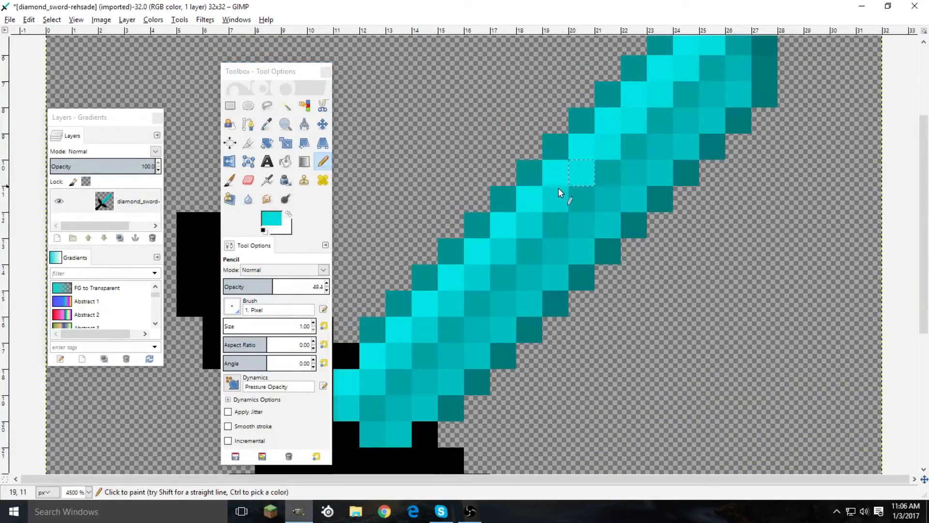
left_click(531, 209)
left_click(511, 218, "ctrl")
left_click(520, 215)
left_click(502, 254, "ctrl")
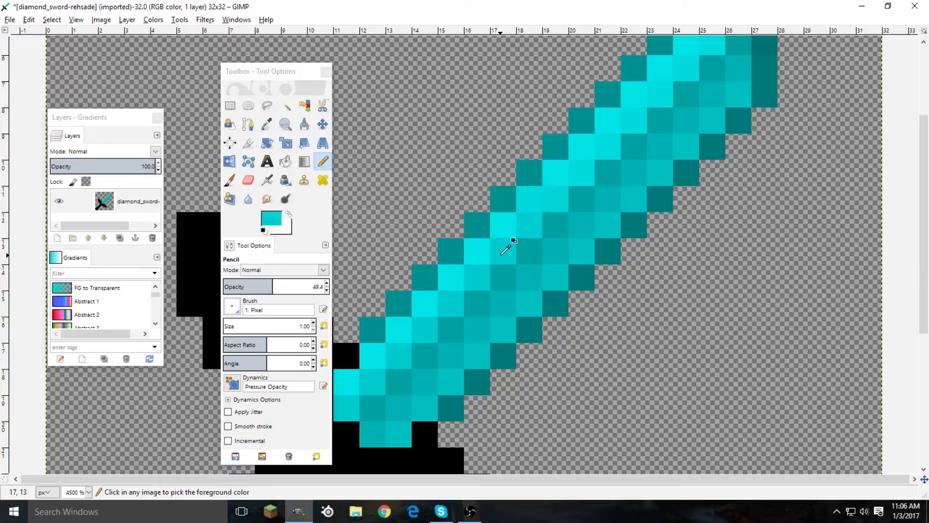
left_click(481, 257)
Resample the neighboring cyan shades and blend the highlight's inner pixels near the hilt
left_click(455, 286, "ctrl")
left_click(446, 305, "ctrl")
left_click(445, 286)
left_click(427, 310, "ctrl")
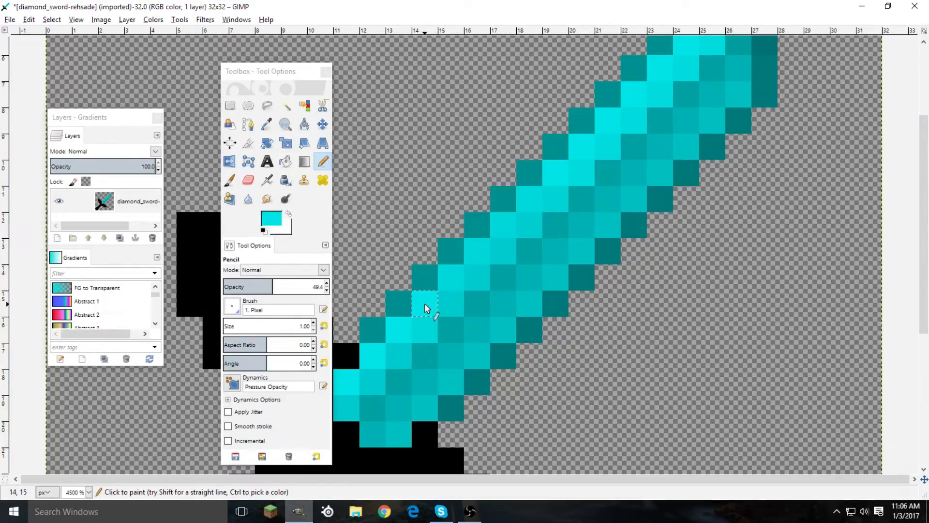
left_click(404, 357, "ctrl")
left_click(406, 340)
left_click(452, 274, "ctrl")
left_click(433, 302)
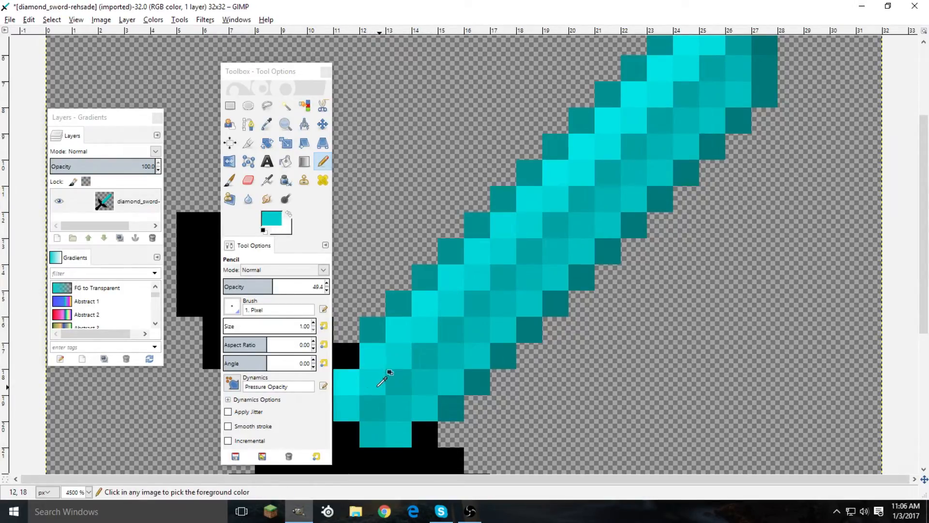
Sample the highlight cyan and lighten the inner pixels along the shaded edge of the upper blade at 49.4 opacity
scroll(626, 150, "up", 3)
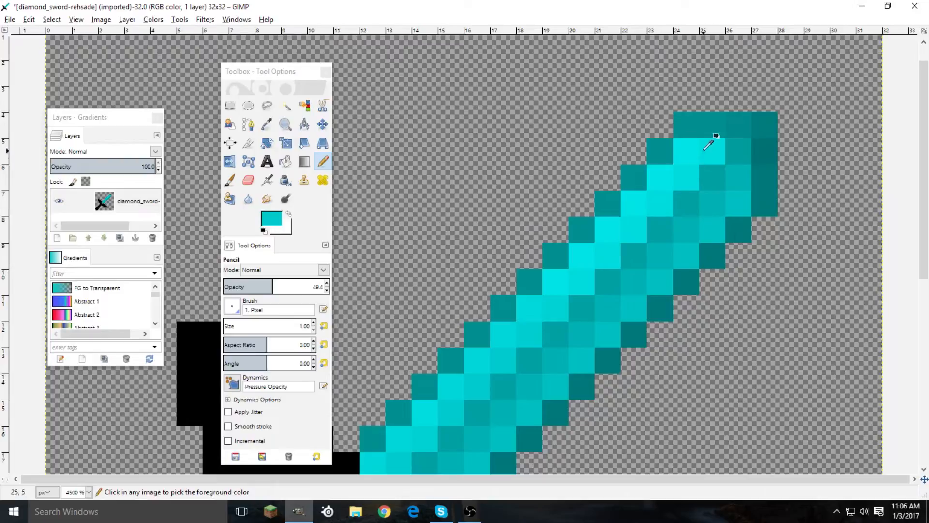
scroll(552, 286, "down", 2)
scroll(513, 184, "up", 2)
left_click(589, 139, "ctrl")
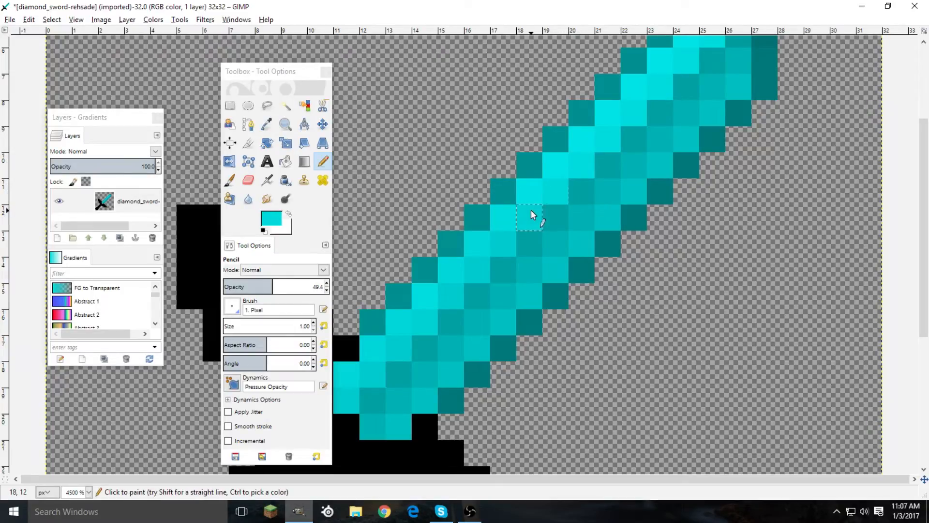
scroll(675, 165, "up", 1)
scroll(688, 147, "up", 1)
left_click(744, 131)
left_click(731, 189)
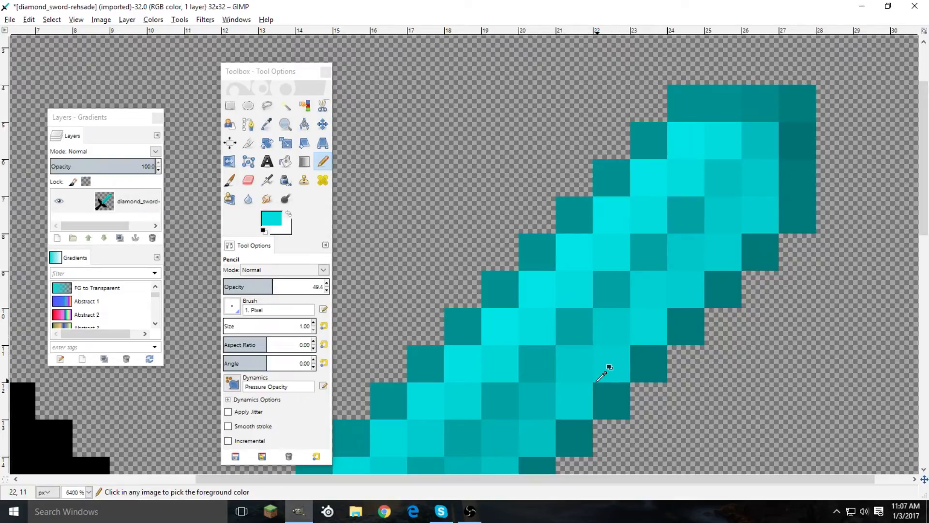
Lighten the center line near the tip and even out its surrounding pixels with resampled cyan
left_click(690, 212)
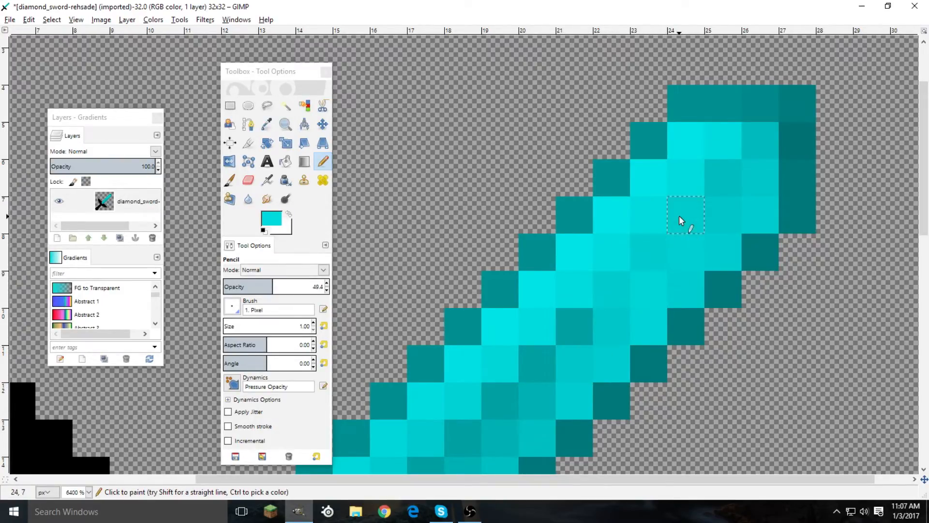
left_click(675, 272, "ctrl")
left_click(719, 188)
left_click(719, 188, "ctrl")
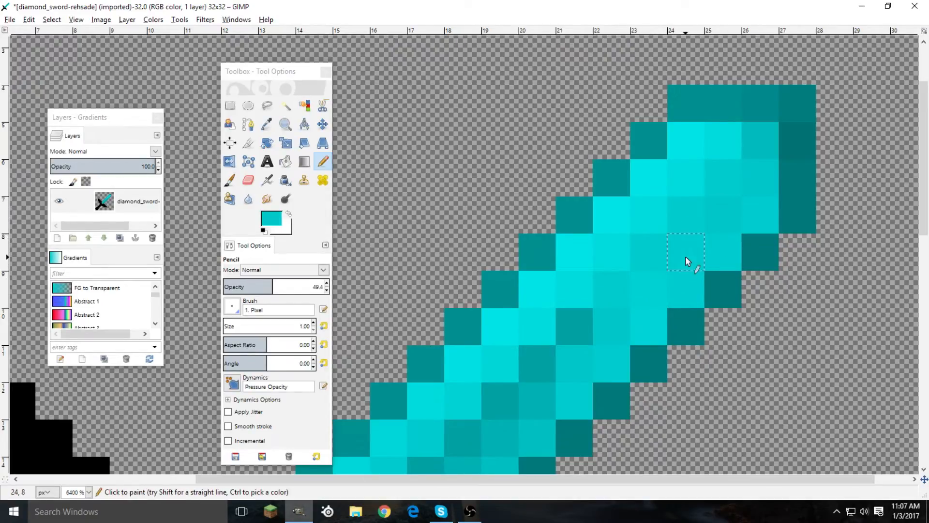
left_click(641, 329, "ctrl")
left_click(692, 284)
Try brightening the pixels beside the tip's end edge with sampled highlight cyan and undo the strokes
left_click(708, 131, "ctrl")
left_click(760, 208)
key("ctrl+z")
key("ctrl+z")
At 17.8 opacity, lighten the tip's inner corner pixel with sampled cyan and darken the nearby center-line pixel with sampled teal
left_click(241, 286)
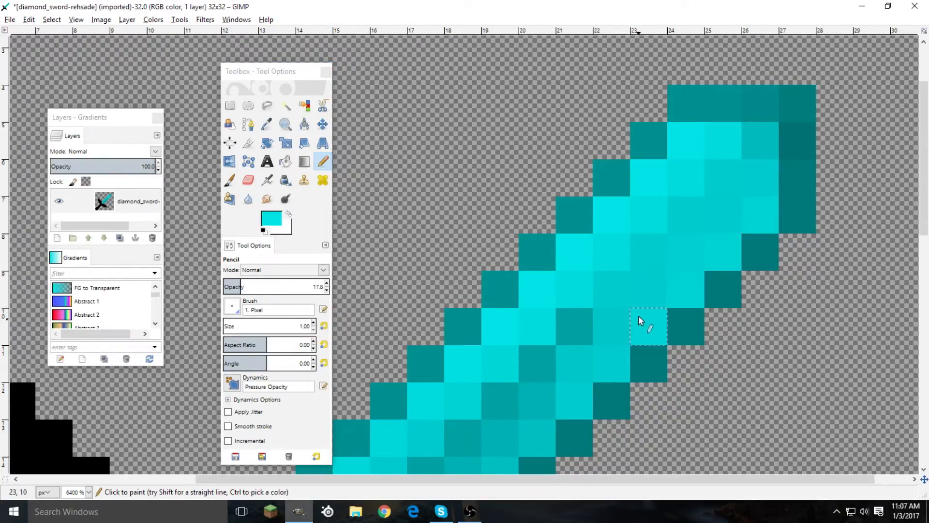
left_click(593, 313, "ctrl")
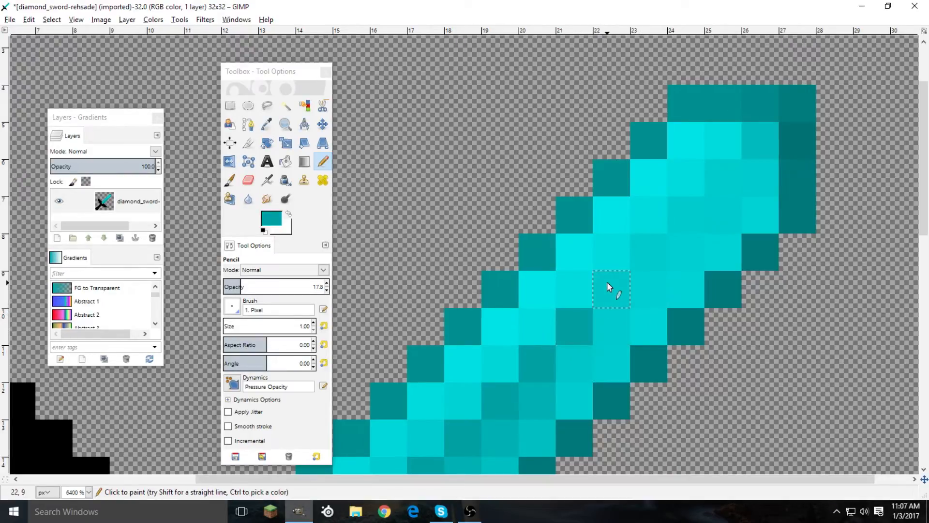
left_click(738, 138, "ctrl")
triple_click(751, 144)
left_click(698, 205, "ctrl")
left_click(597, 311, "ctrl")
left_click(642, 252)
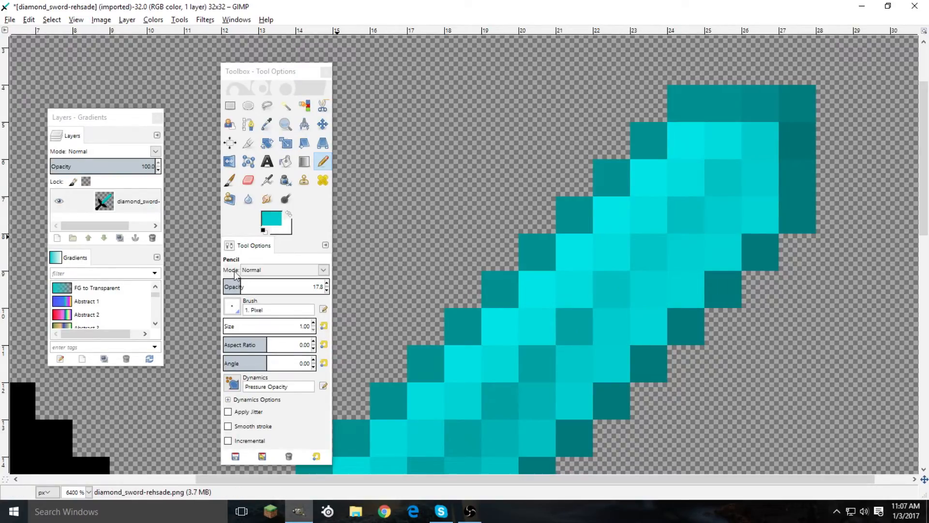
Raise the opacity to 55.2 and rebuild the dark center line near the tip with sampled teal, undoing the last cyan stroke
left_click_drag(246, 286, 278, 287)
left_click(578, 324, "ctrl")
left_click(612, 292)
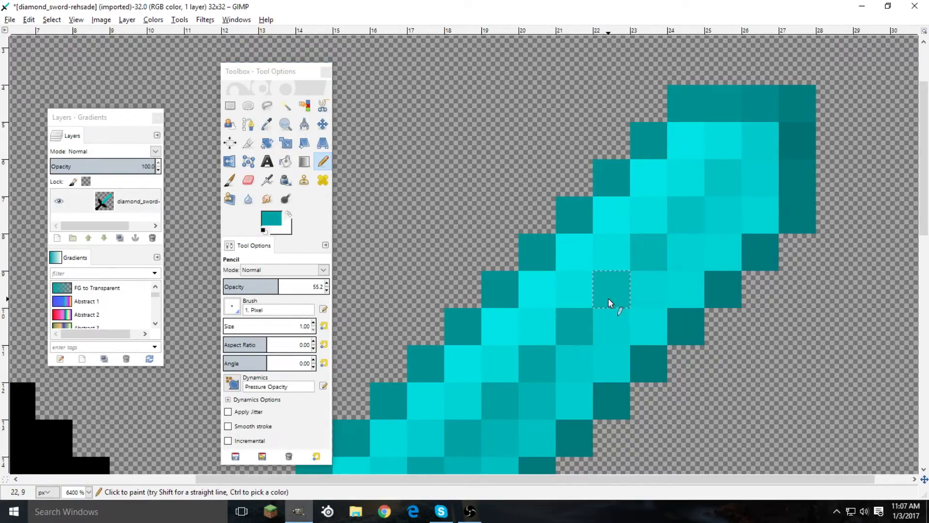
left_click(687, 204, "ctrl")
left_click(661, 242)
left_click(588, 315, "ctrl")
left_click(612, 295)
left_click(621, 265, "ctrl")
left_click(660, 257)
key("ctrl+z")
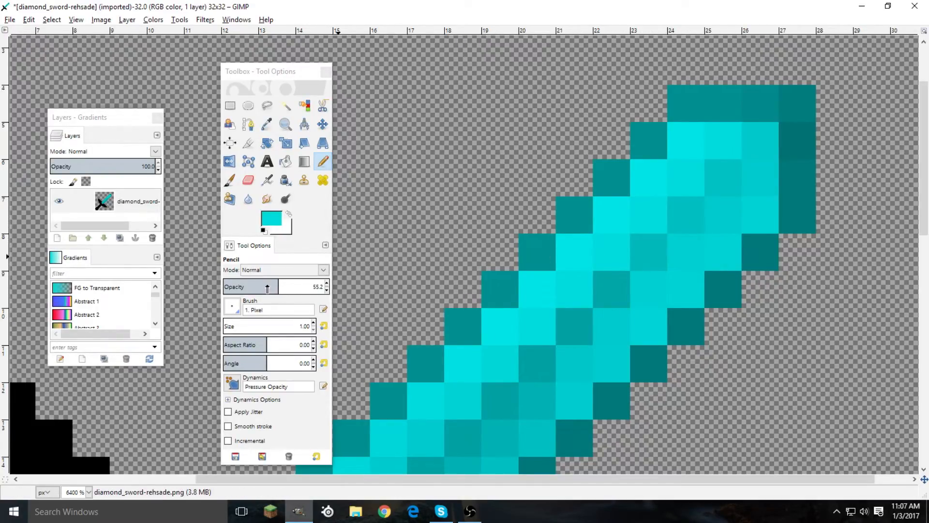
Lower the opacity to 26.4 and extend the center line one pixel toward the tip with sampled teal
left_click_drag(268, 289, 251, 287)
left_click(644, 256, "ctrl")
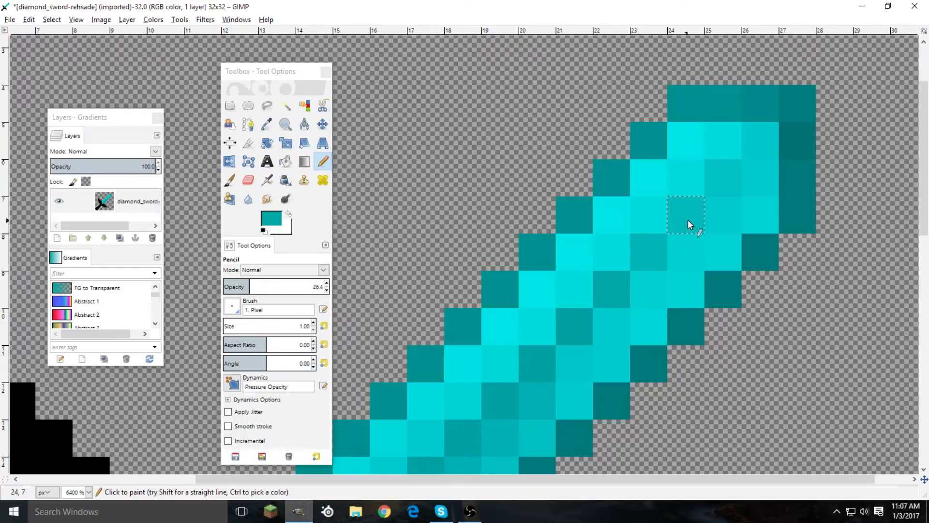
left_click(690, 180, "ctrl")
scroll(726, 182, "down", 2, "ctrl")
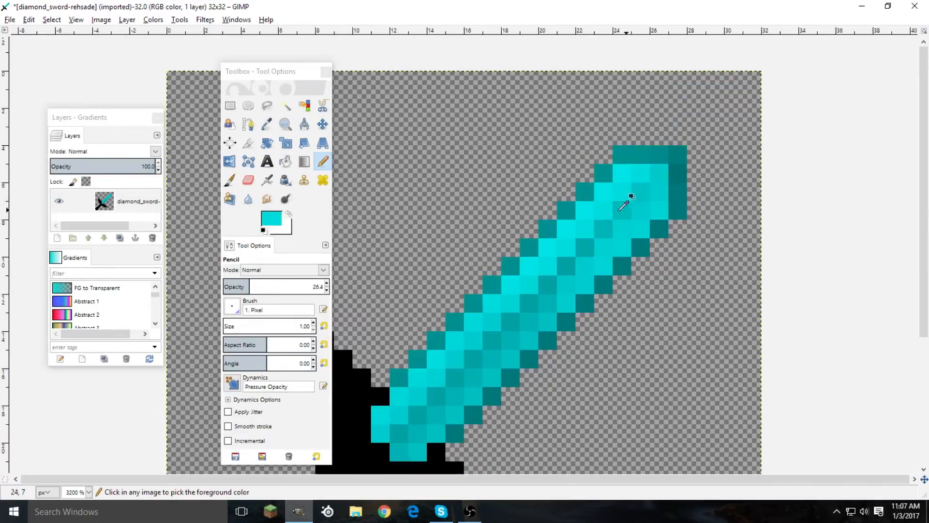
scroll(624, 205, "down", 2, "ctrl")
scroll(581, 121, "up", 2, "ctrl")
Sample teal from the center line and darken its last pixels up to the tip's inner corner at 44.3 opacity
left_click(642, 135, "ctrl")
left_click(608, 174, "ctrl")
left_click(658, 120)
left_click(267, 283)
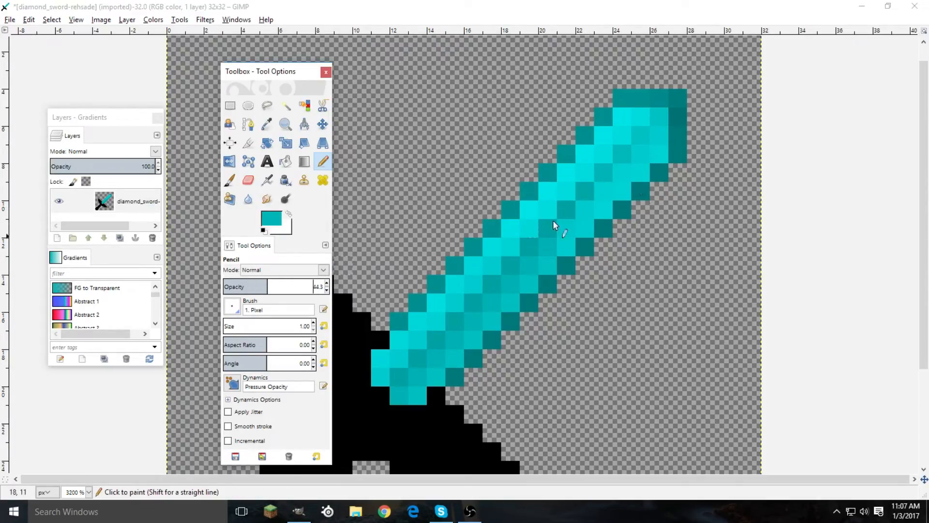
left_click(656, 124)
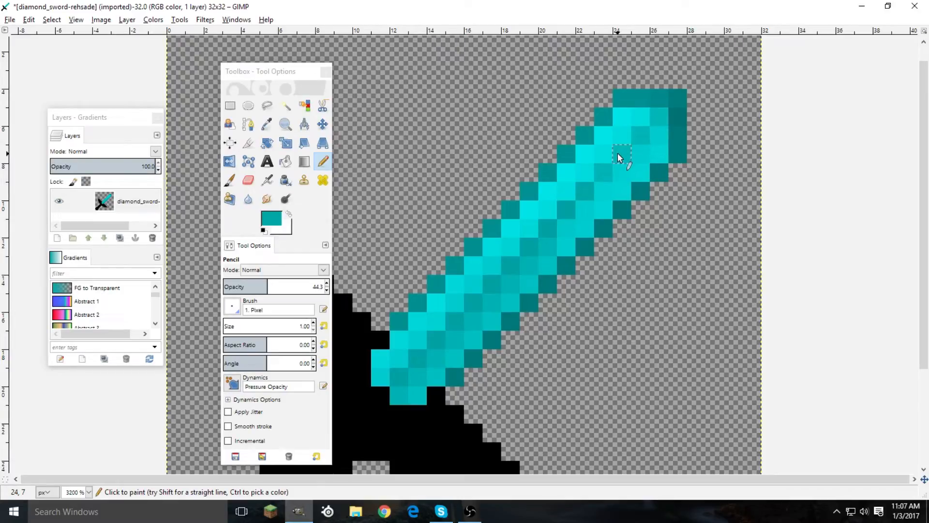
Swap the foreground color to white and paint a two-pixel-wide highlight down the bright side of the upper blade at 44.3 opacity
scroll(553, 171, "up", 1)
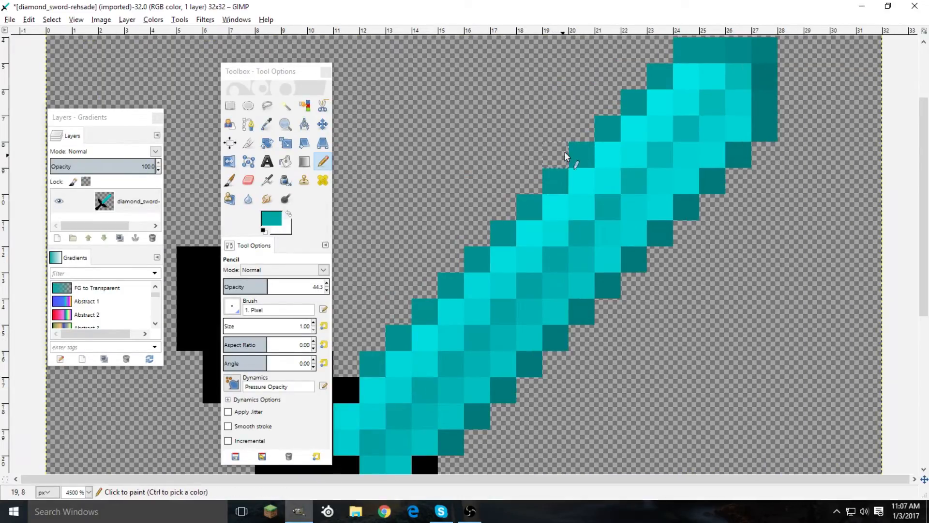
key("x")
scroll(655, 100, "up", 2)
left_click(687, 179)
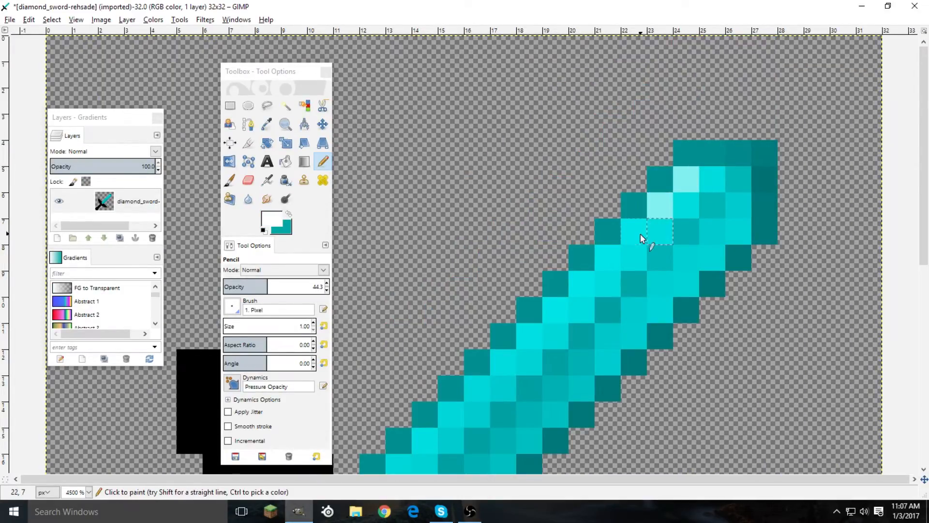
left_click(612, 262)
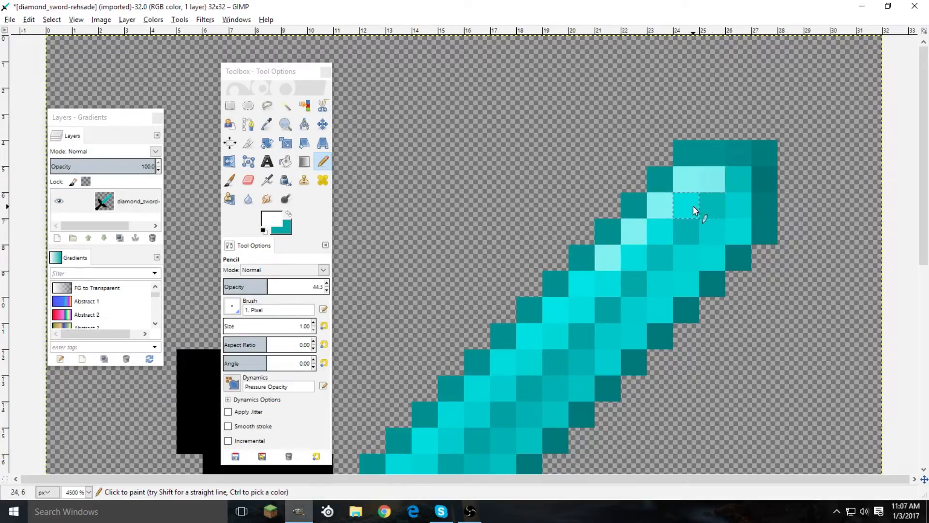
left_click(610, 279)
left_click(591, 282)
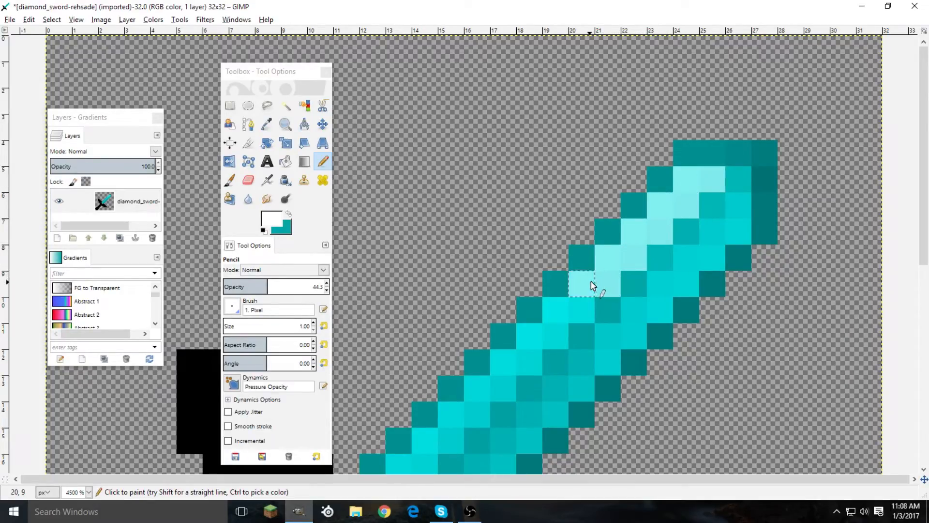
Raise the pencil opacity to 47.1 and tone down the highlight's inner row with sampled cyan and the tip's pale cyan
left_click(270, 283)
left_click(581, 310, "ctrl")
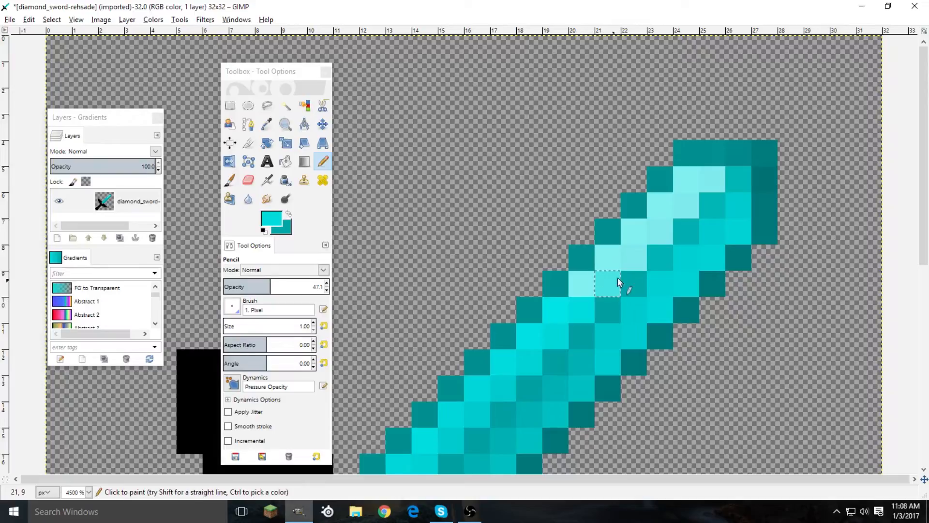
left_click(639, 264)
left_click(682, 212)
left_click(706, 183)
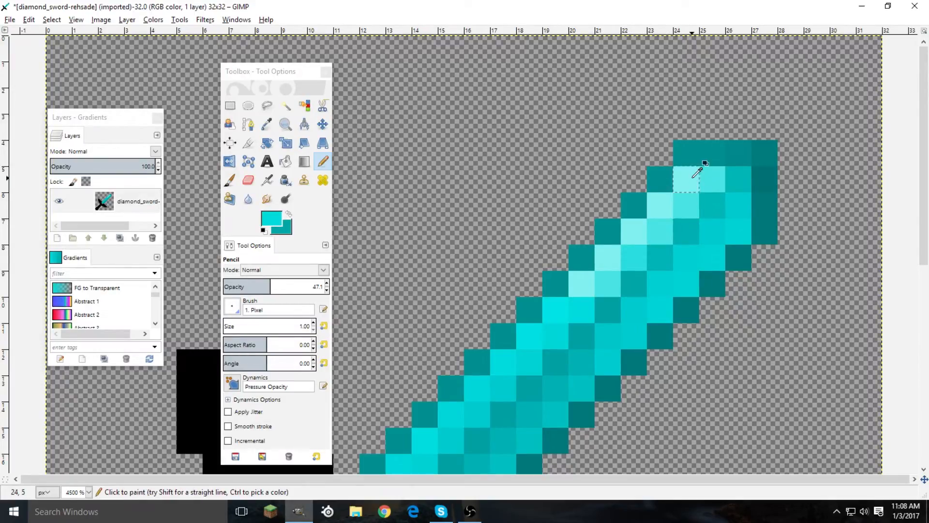
left_click(693, 176, "ctrl")
left_click(704, 182)
left_click(686, 203)
Blend the lower end of the highlight into the blade with cyan tones sampled from neighboring pixels
left_click(564, 313, "ctrl")
left_click(582, 290)
left_click(587, 292, "ctrl")
left_click(604, 263)
left_click(590, 303, "ctrl")
left_click(598, 291)
left_click(606, 257, "ctrl")
left_click(587, 284)
Extend the highlight one row down the blade with sampled light cyan and lighten its inner pixels above
left_click(585, 287, "ctrl")
left_click(560, 309)
left_click(579, 305)
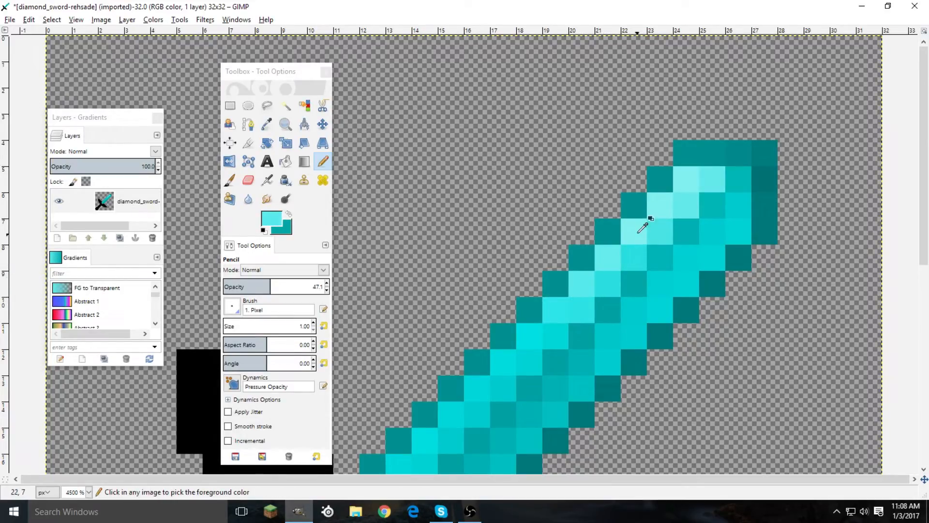
left_click(638, 233, "ctrl")
left_click(636, 250)
left_click(654, 225)
Sample light cyan at the tip and lighten the tip's inner corner and the shaded-side pixels of the upper blade
left_click(706, 179, "ctrl")
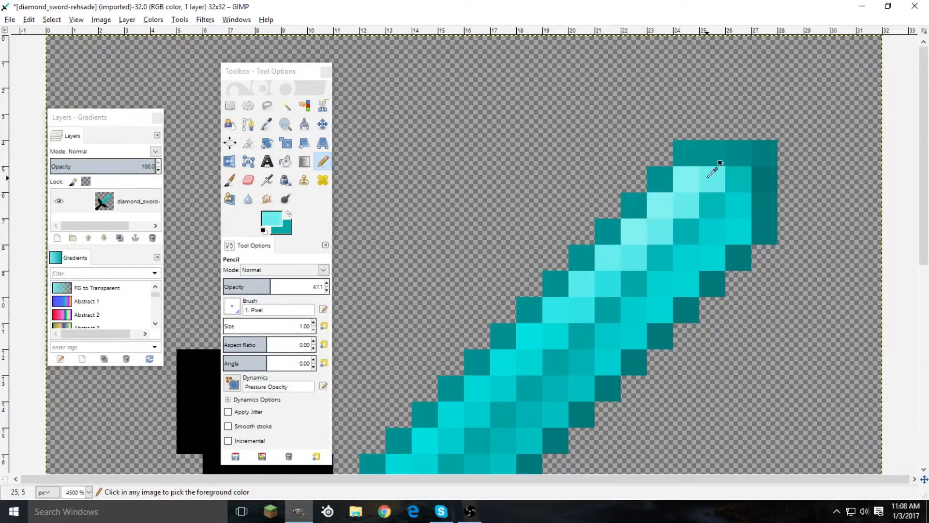
left_click(736, 188)
left_click(710, 202)
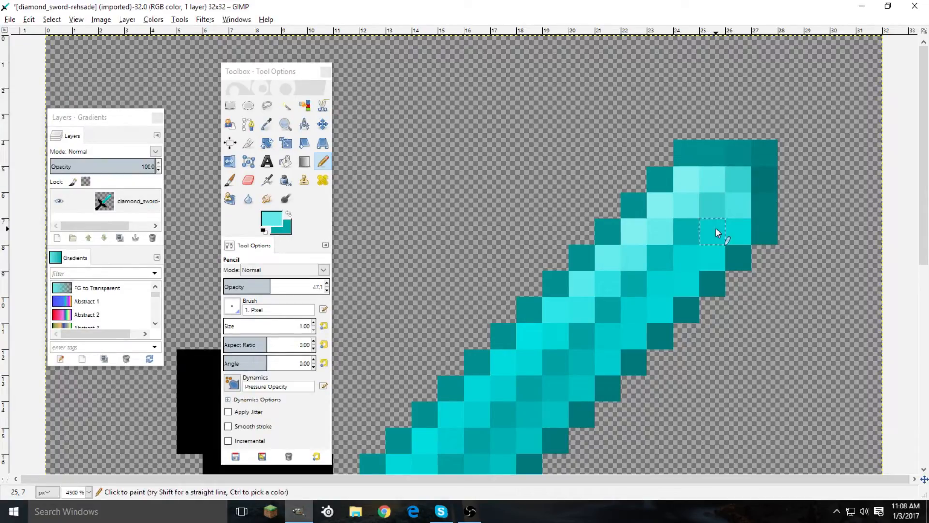
left_click(716, 251)
left_click(685, 279)
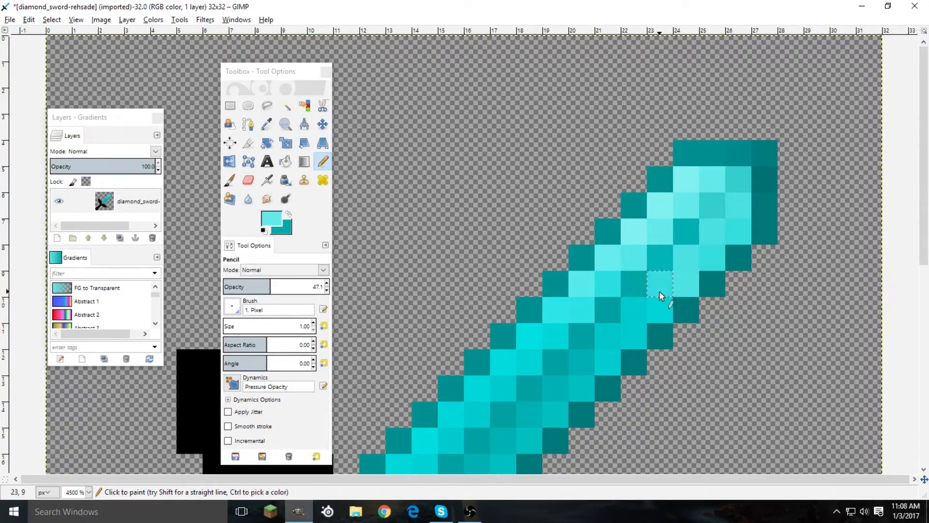
left_click(655, 309)
Blend the row beside the center line on the upper blade's shaded side with sampled teal and light cyan
left_click(662, 263, "ctrl")
left_click(663, 279)
left_click(689, 259)
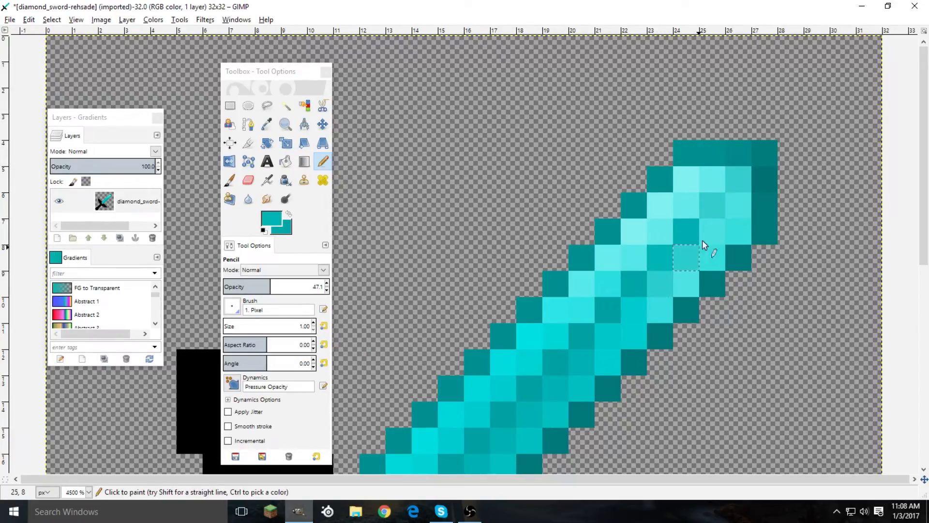
left_click(746, 213)
left_click(715, 248, "ctrl")
left_click(692, 280, "ctrl")
left_click(660, 283)
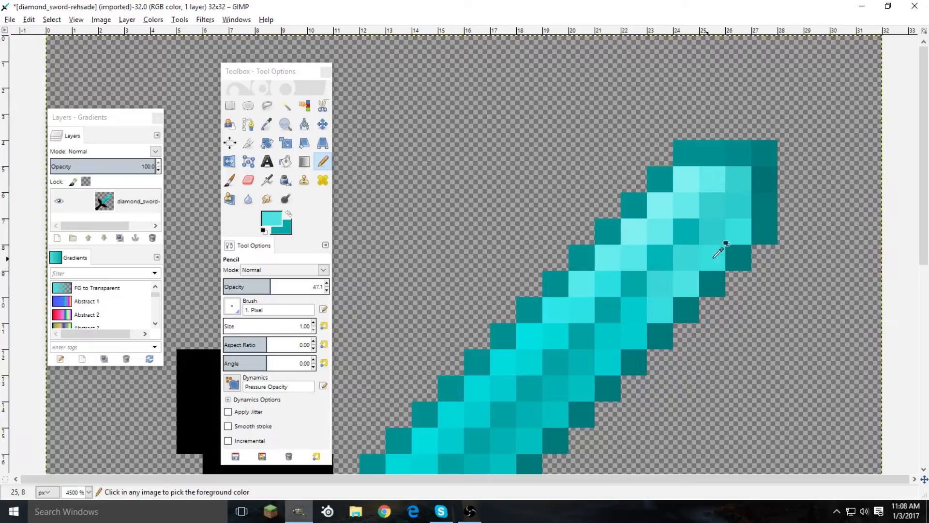
left_click(716, 232)
Sample teal from the center line and darken its end pixel near the tip
left_click(731, 205, "ctrl")
left_click(697, 224, "ctrl")
left_click(711, 209)
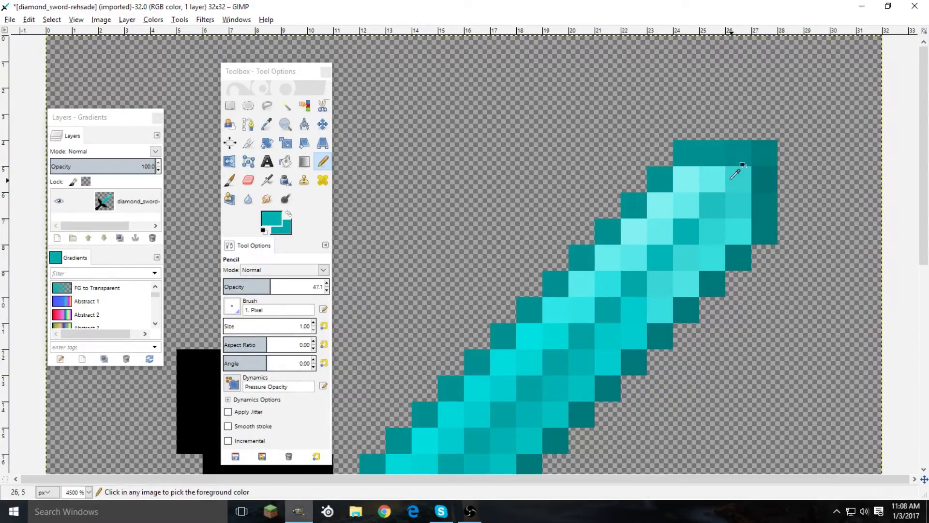
left_click(720, 178, "ctrl")
left_click(712, 208, "ctrl")
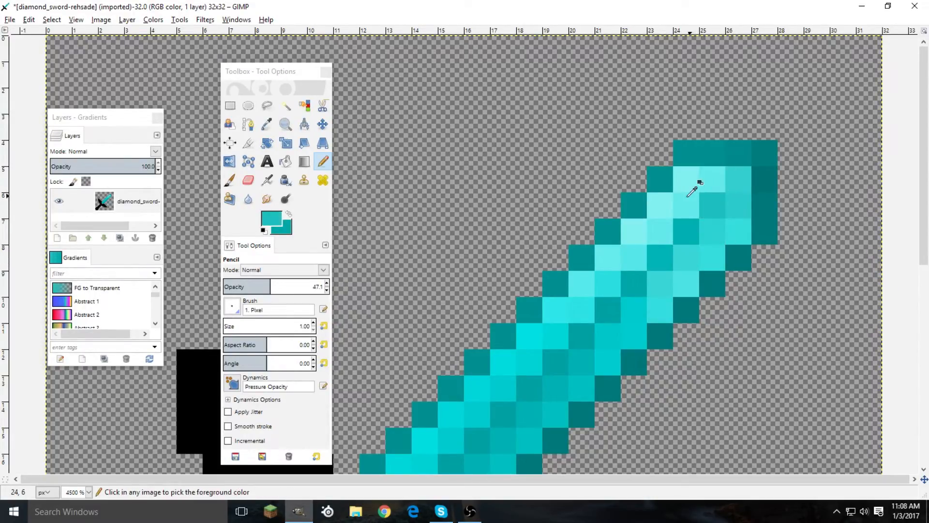
Continue the highlight's outer edge two pixels down the blade with sampled light cyan
left_click(614, 265, "ctrl")
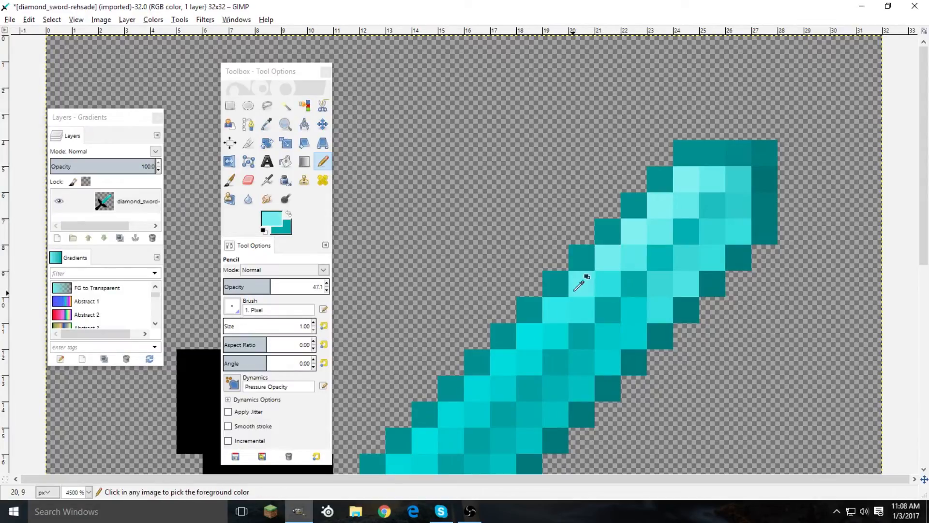
left_click(563, 312, "ctrl")
left_click(532, 339)
left_click(531, 339, "ctrl")
left_click(510, 357)
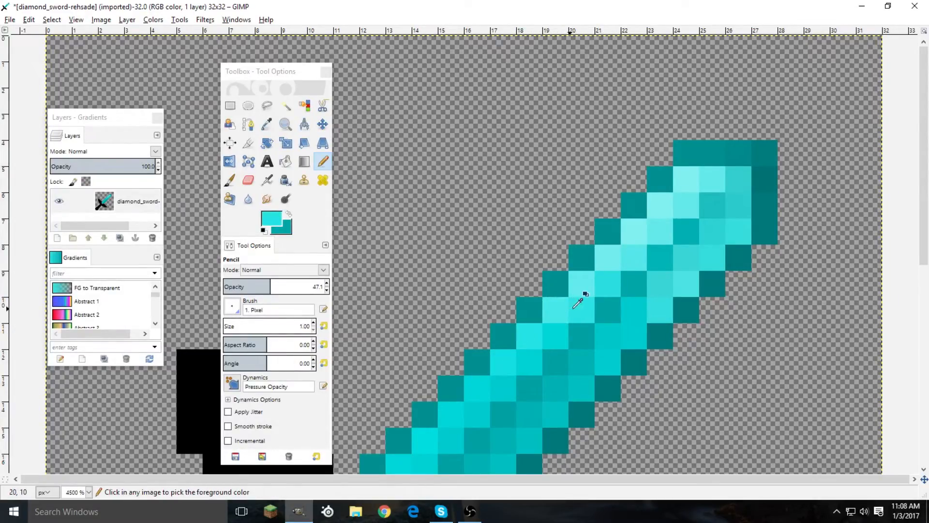
Smooth the highlight's inner row on the upper blade with light cyan sampled near the tip
left_click(691, 208, "ctrl")
left_click(636, 249)
left_click(645, 241, "ctrl")
left_click(637, 258, "ctrl")
left_click(610, 279)
left_click(611, 267, "ctrl")
left_click(608, 286, "ctrl")
left_click(635, 257)
Lighten the highlight's pixels toward the middle of the blade with sampled light cyan
left_click(635, 258, "ctrl")
left_click(606, 266, "ctrl")
left_click(610, 282)
left_click(610, 282, "ctrl")
left_click(583, 309)
left_click(630, 260, "ctrl")
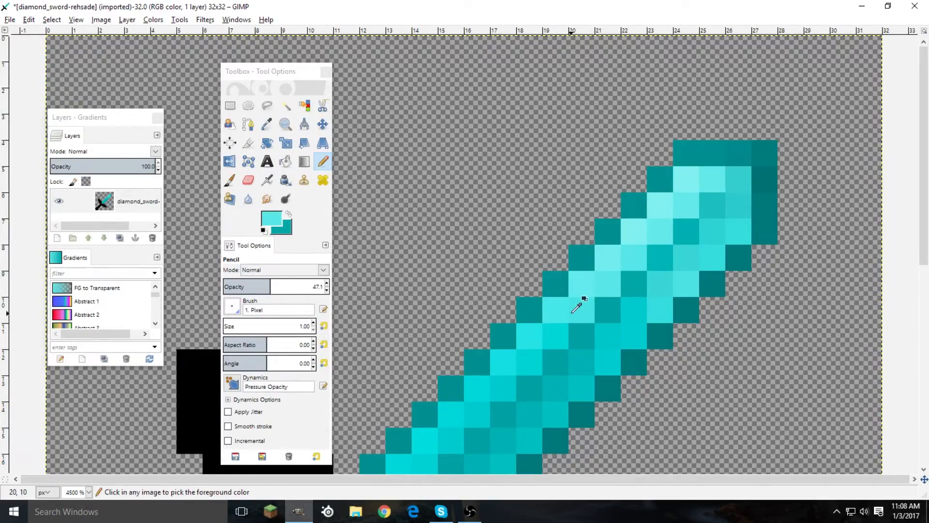
left_click(575, 289, "ctrl")
left_click(558, 311)
Sample light cyan beside the tip and lighten the tip's inner corner and the center line's end pixel
scroll(564, 252, "down", 5)
scroll(556, 173, "up", 4)
scroll(610, 132, "down", 5)
scroll(500, 206, "up", 2)
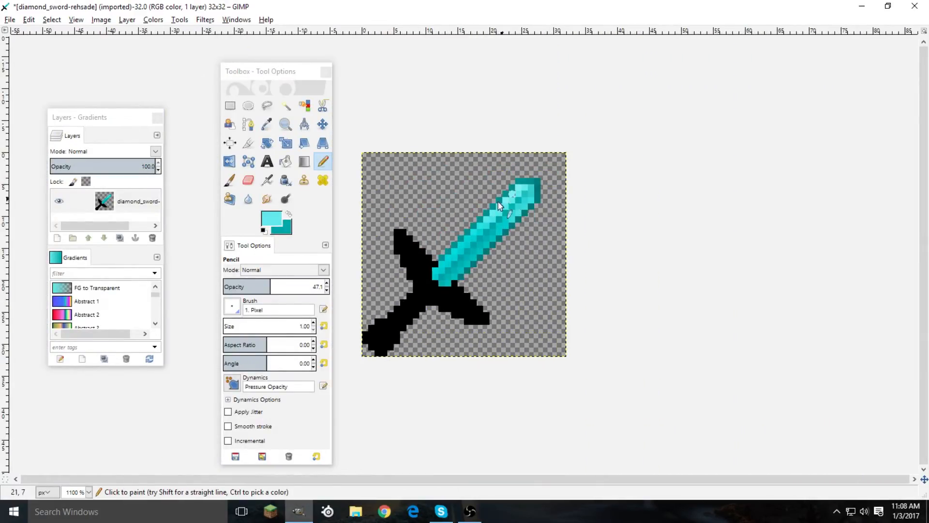
scroll(552, 173, "up", 4)
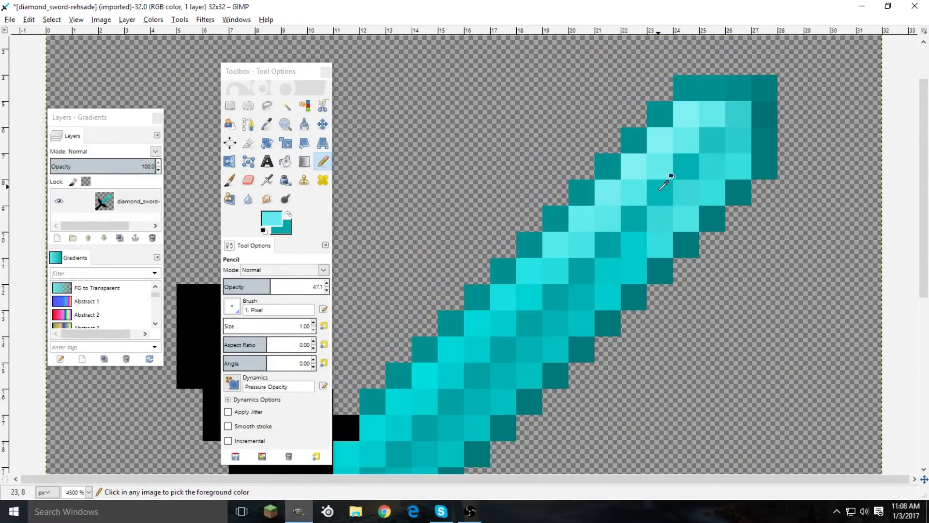
left_click(682, 126, "ctrl")
left_click(722, 112, "ctrl")
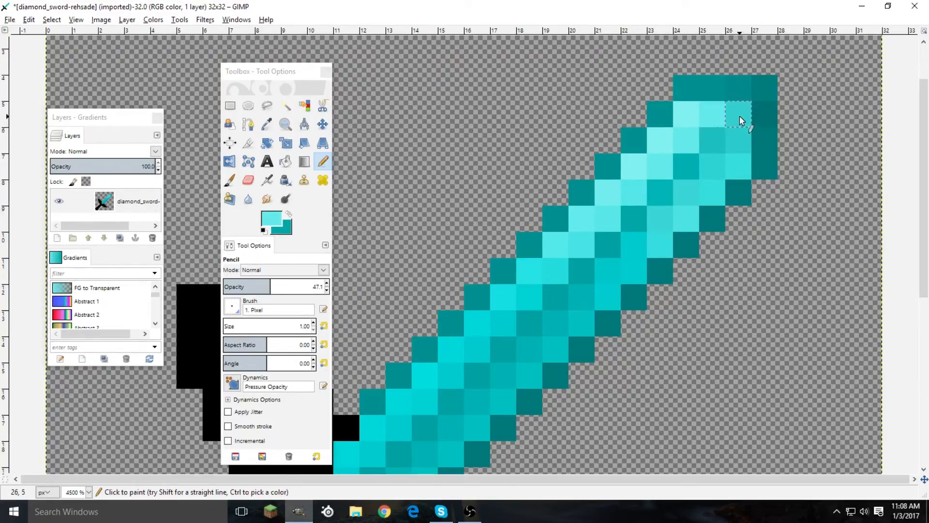
left_click(741, 120)
left_click(712, 139)
Lower the opacity to 14.9 and blend the upper center line with dark teal sampled from the line, redoing one stroke
mouse_move(277, 287)
left_mouse_down()
mouse_move(285, 286)
mouse_move(231, 287)
mouse_move(238, 286)
left_mouse_up()
left_click(609, 237, "ctrl")
left_click(635, 219)
key("ctrl+z")
left_click(638, 225)
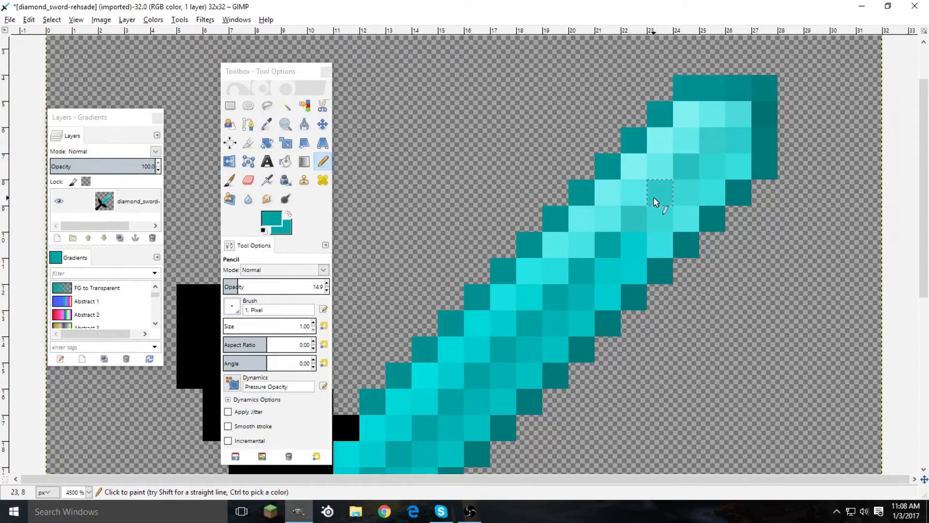
Raise the opacity to 28.7 and extend the highlight's fade further down the blade with sampled light cyan
left_click(627, 224, "ctrl")
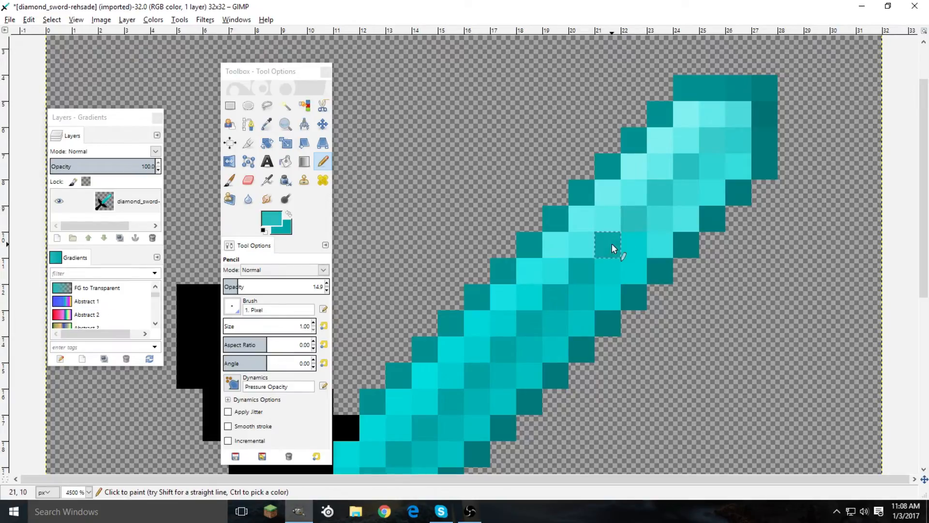
left_click(241, 286)
left_click(254, 286)
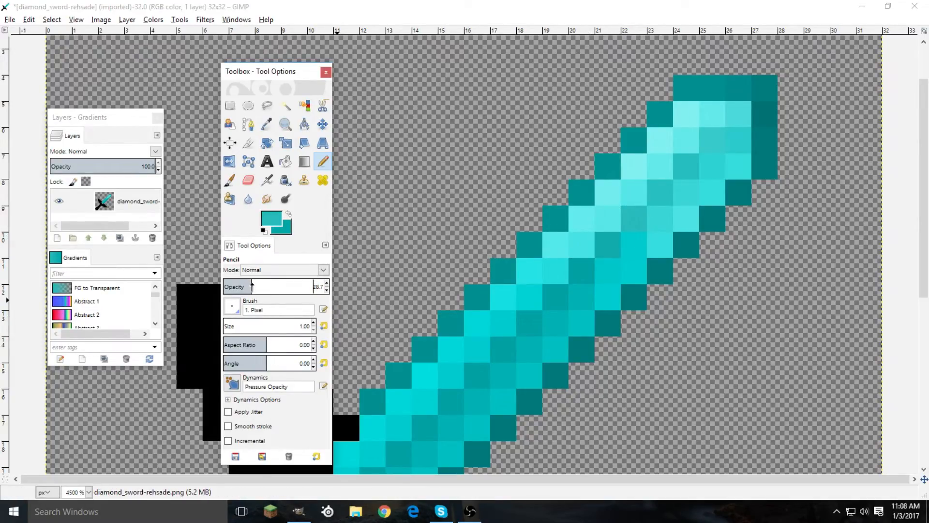
left_click(584, 266, "ctrl")
left_click(565, 243, "ctrl")
left_click(553, 246, "ctrl")
left_click(528, 278)
left_click(528, 264, "ctrl")
left_click(505, 297)
left_click(550, 253, "ctrl")
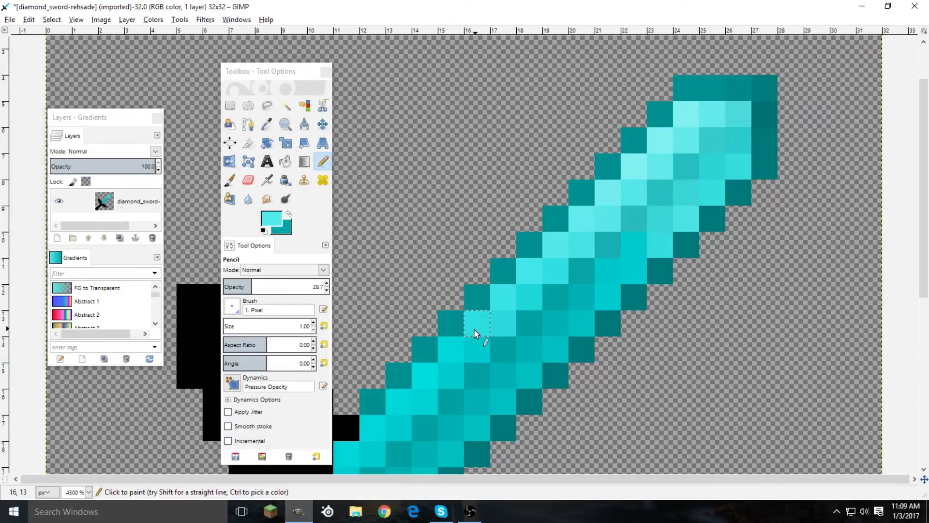
Brighten the pixel just below the tip's inner corner with cyan sampled from the adjacent pixels
scroll(529, 223, "down", 3)
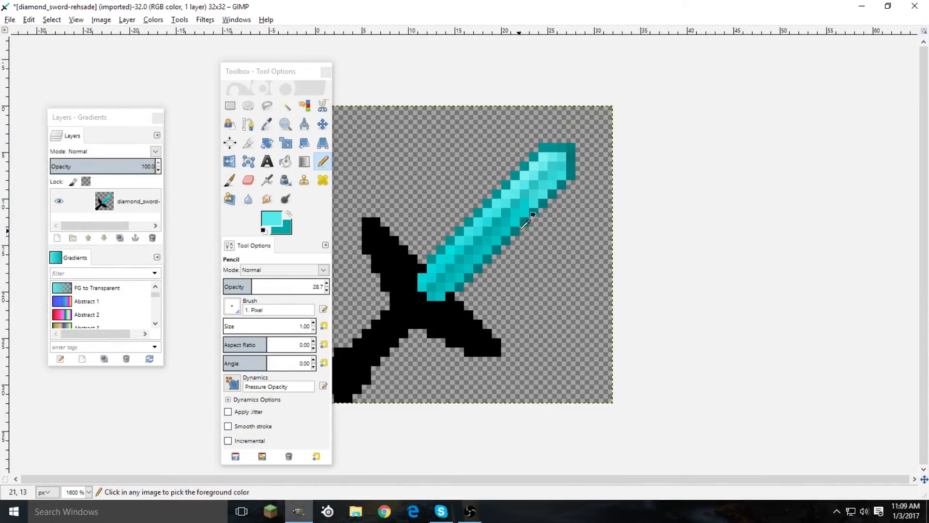
scroll(522, 227, "down", 2)
scroll(461, 199, "up", 3)
scroll(552, 172, "down", 1)
scroll(552, 172, "down", 2)
scroll(546, 172, "up", 5)
left_click(733, 154, "ctrl")
left_click(740, 133)
left_click(714, 161, "ctrl")
left_click(742, 128)
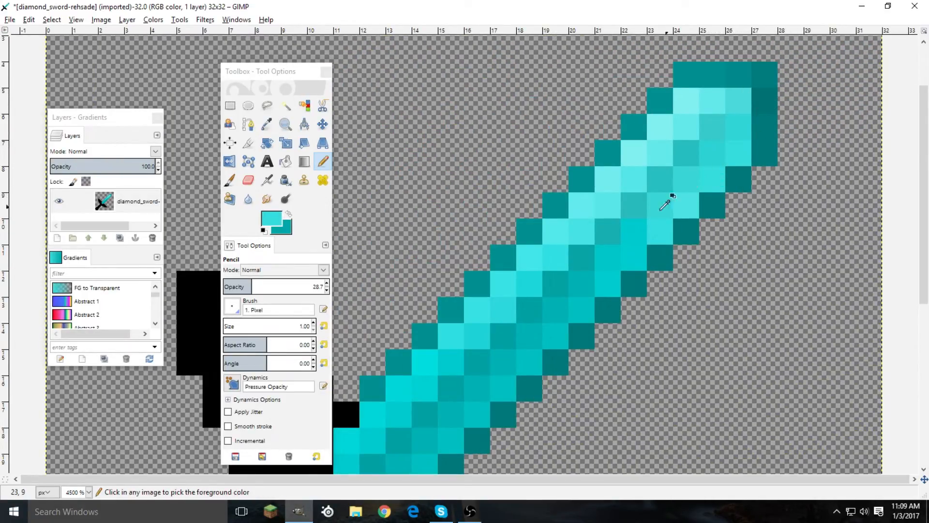
Move the toolbox off the hilt to the far side of the canvas and set the pencil opacity to 100
scroll(678, 218, "down", 4)
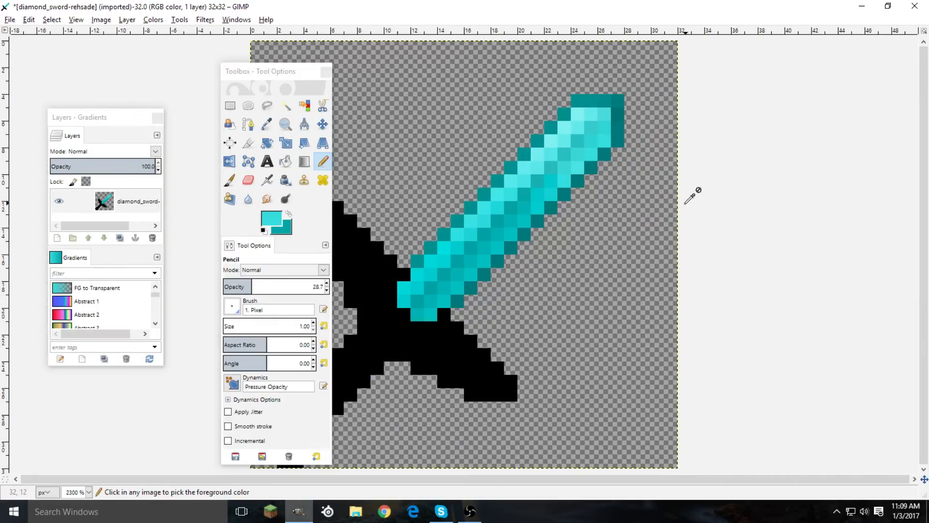
scroll(501, 212, "up", 1)
scroll(491, 162, "down", 1)
scroll(491, 162, "up", 1)
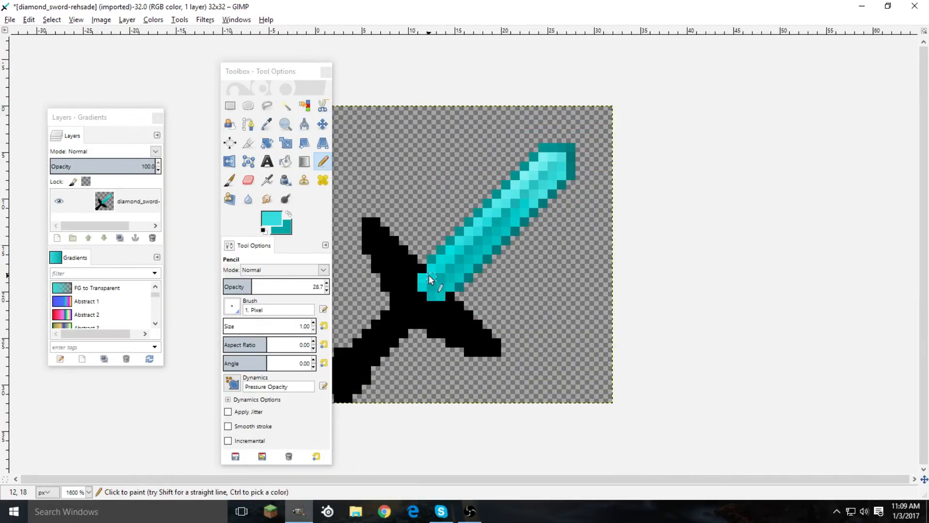
left_click_drag(294, 76, 676, 71)
left_click_drag(645, 281, 709, 282)
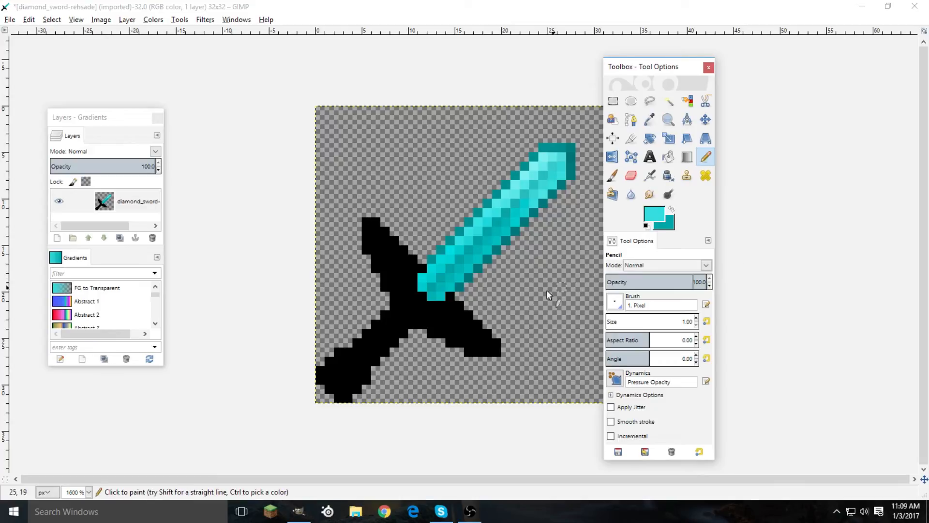
Set the foreground color to dark gray 424242 and bucket-fill the black hilt with it
left_click(394, 315)
key("d")
left_click(659, 220)
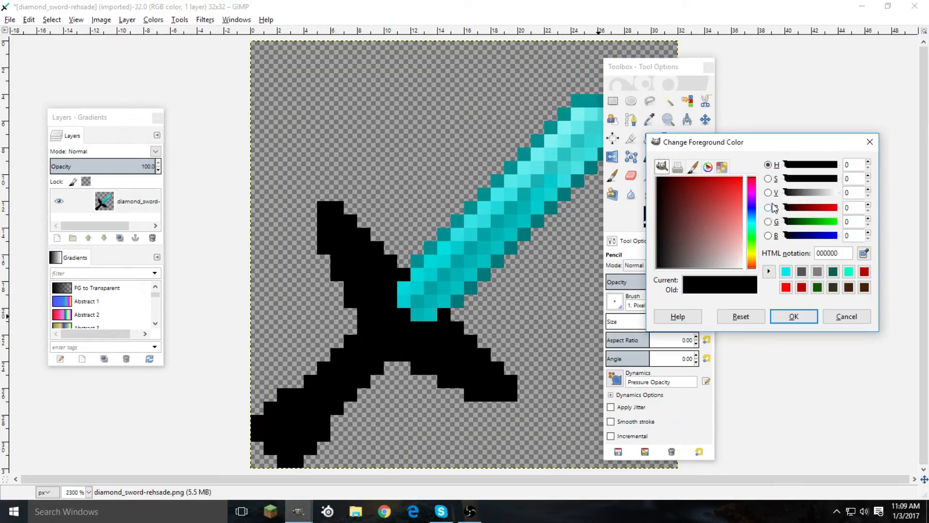
left_click(821, 194)
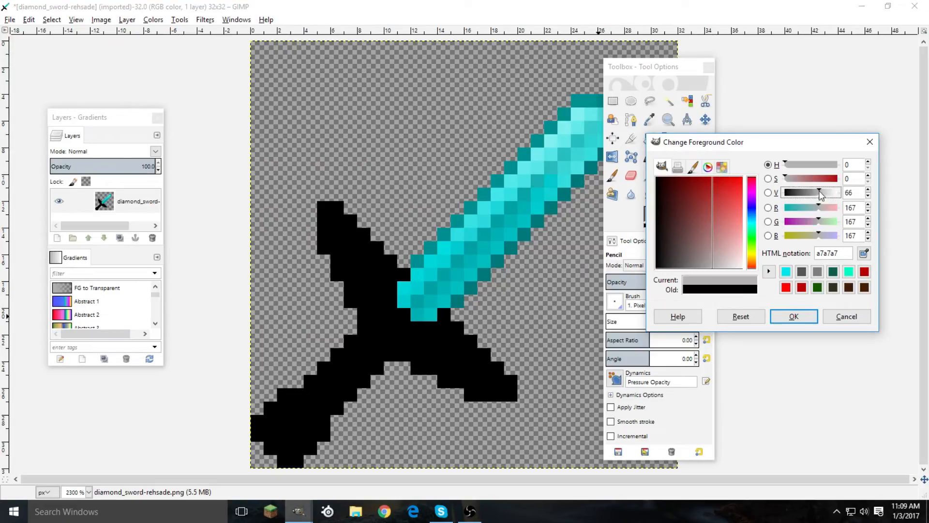
left_click_drag(797, 181, 800, 190)
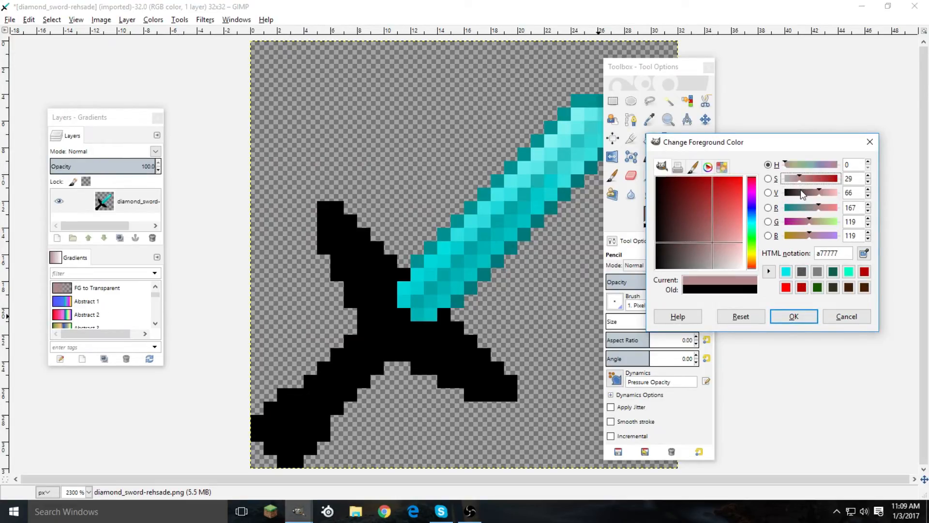
left_click_drag(731, 229, 680, 280)
left_click(794, 316)
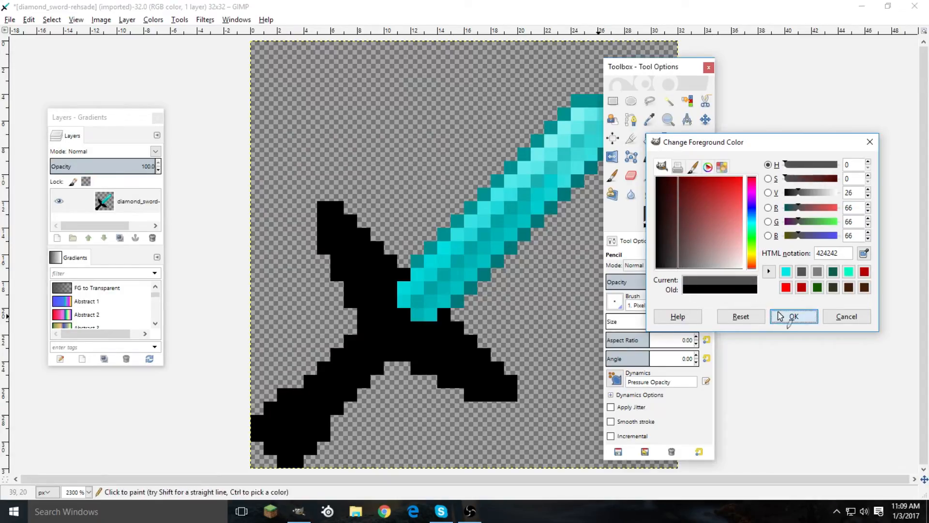
key("shift+b")
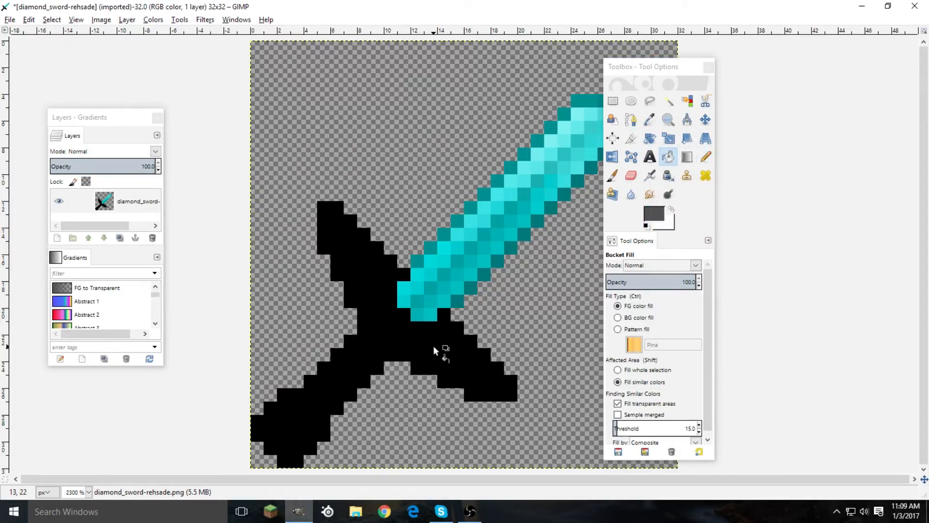
left_click(433, 345)
Reset the colors to black and white and set the Pencil to 28.7 opacity
key("d")
key("n")
left_click(635, 280)
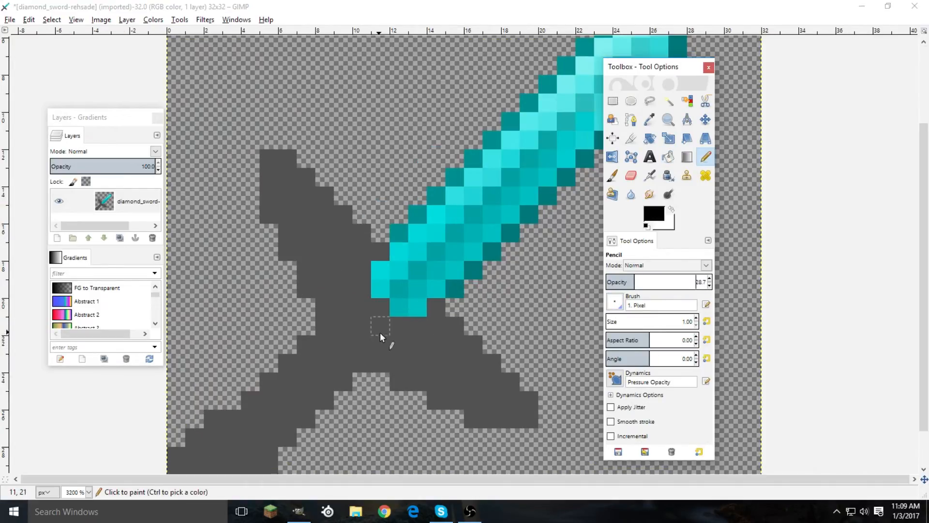
scroll(200, 397, "up", 3, "ctrl")
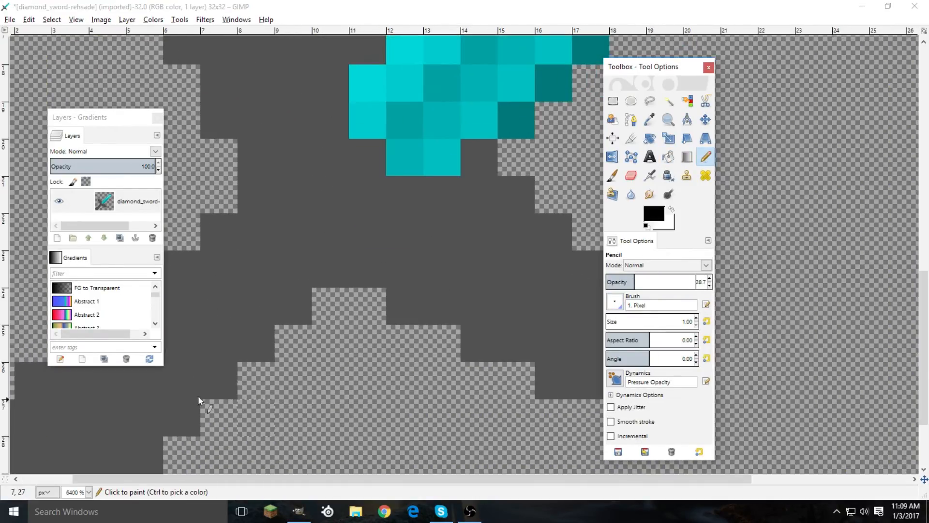
scroll(207, 366, "down", 1, "ctrl")
left_click(172, 367)
left_click(197, 346)
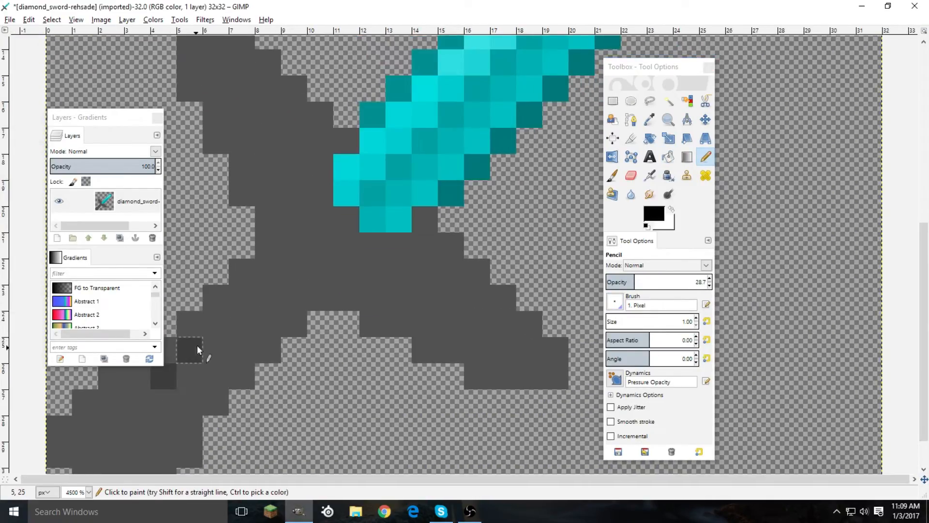
left_click(241, 301)
left_click(264, 279)
key("ctrl+z")
key("ctrl+z")
key("ctrl+z")
key("ctrl+z")
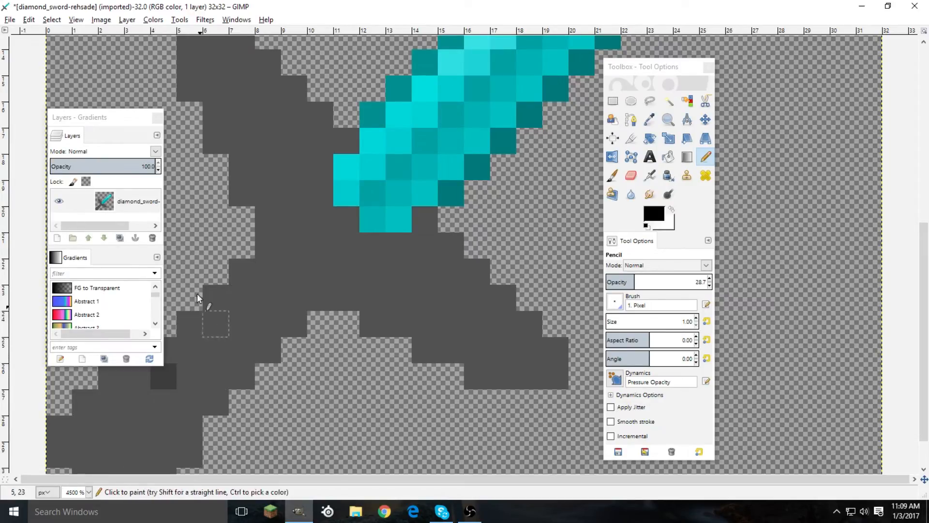
Move the Layers dialog off the pommel and darken diagonal rows of handle pixels with black at 28.7 opacity
left_click_drag(110, 121, 429, 135)
key("ctrl+z")
left_click(173, 370)
left_click(196, 348)
left_click(218, 323)
left_click(251, 289)
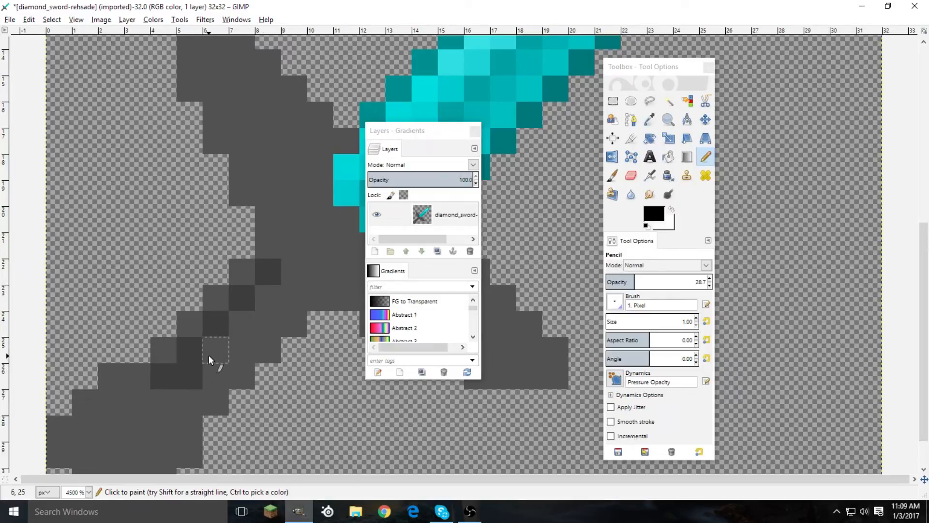
left_click(296, 274)
Set the Pencil opacity to 100 and paint the handle's lower side with dark gray sampled from the shaded pixels
left_click_drag(644, 282, 709, 282)
left_click(273, 299, "ctrl")
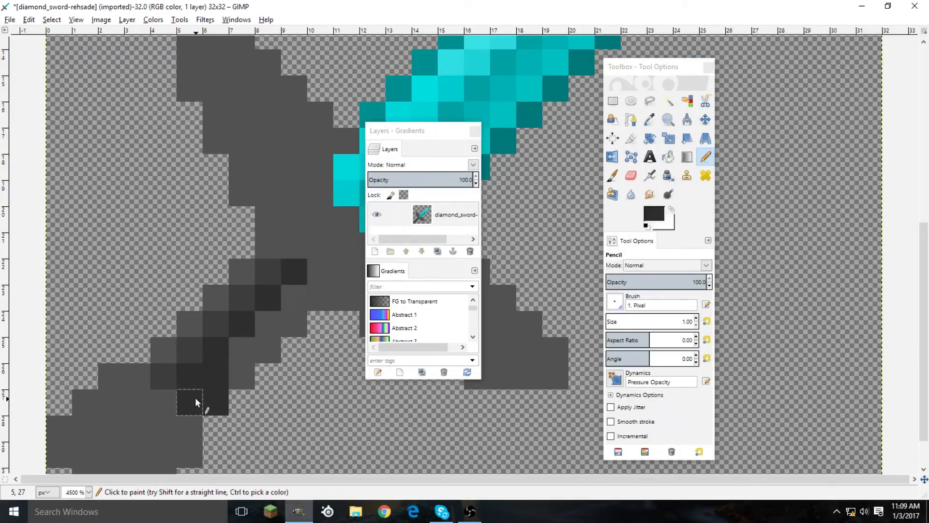
mouse_move(245, 351)
left_mouse_down()
mouse_move(264, 329)
mouse_move(267, 338)
mouse_move(285, 296)
mouse_move(303, 286)
left_mouse_up()
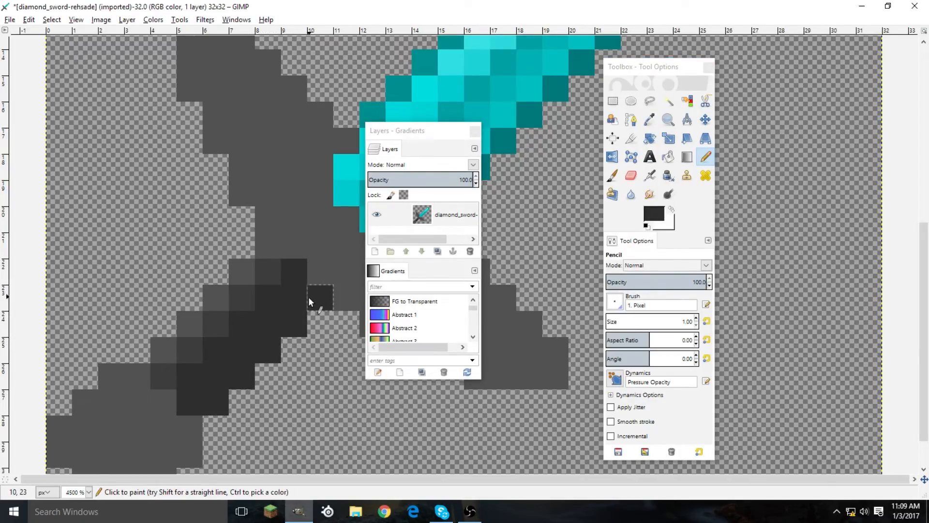
left_click(189, 426)
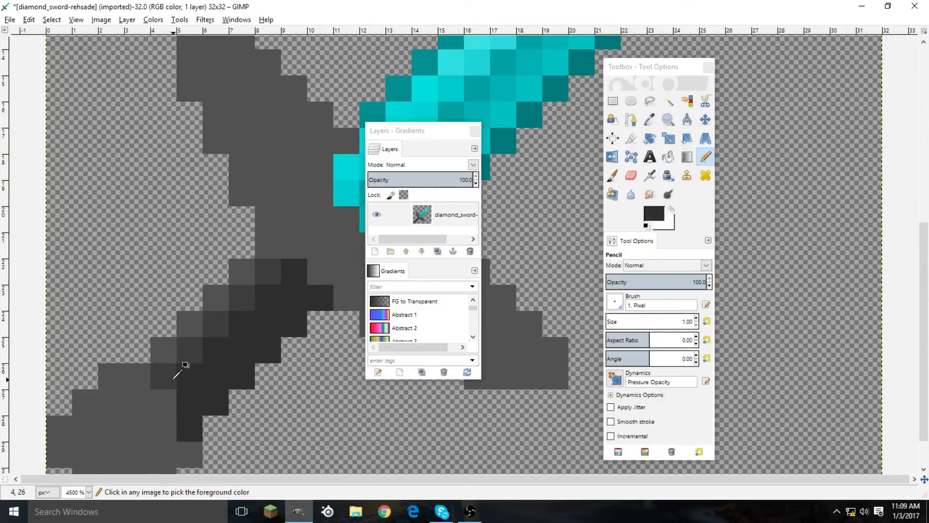
Paint the handle pixel bordering the pommel with dark gray sampled from the handle's lower side
left_click(172, 377, "ctrl")
left_click(163, 401)
key("ctrl+z")
left_click(210, 359, "ctrl")
left_click(167, 395)
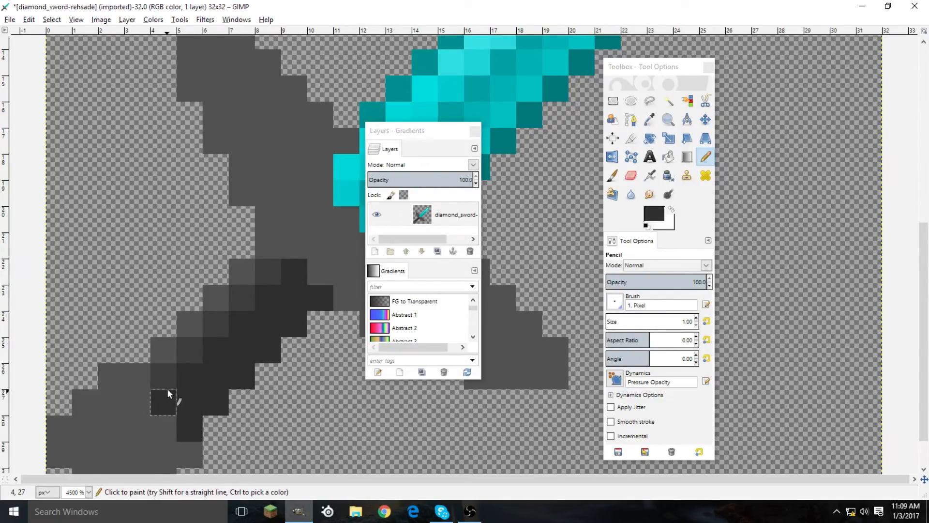
Lower the Pencil opacity to 22.4 and blend sampled gray into the handle pixel next to the pommel
left_click(640, 283)
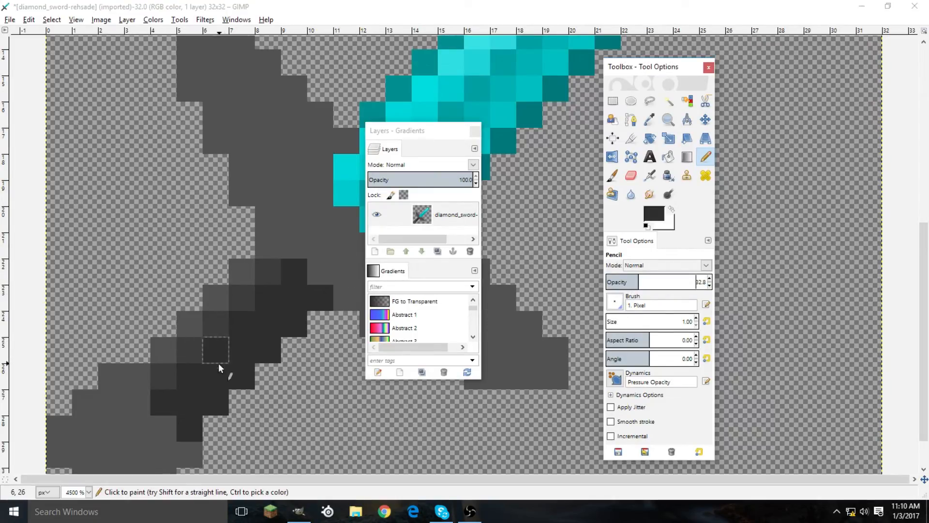
scroll(208, 385, "up", 1)
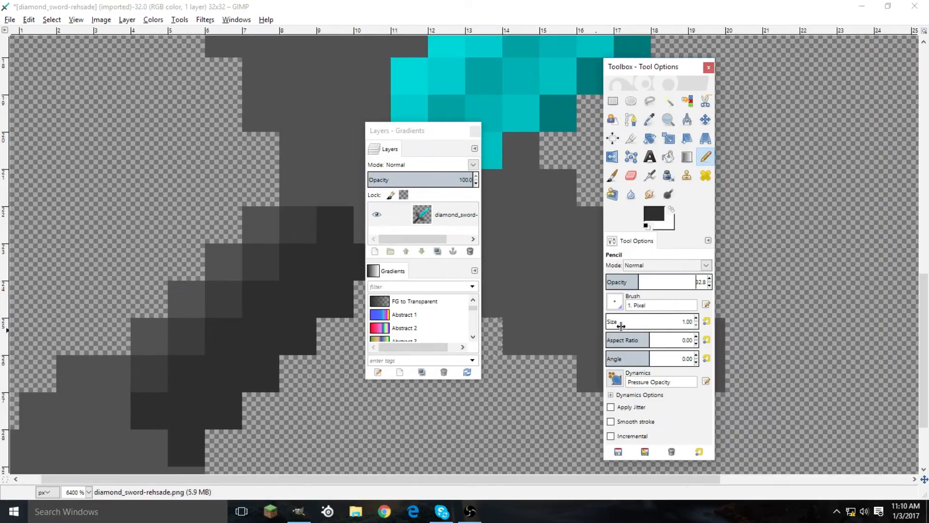
left_click_drag(633, 283, 629, 282)
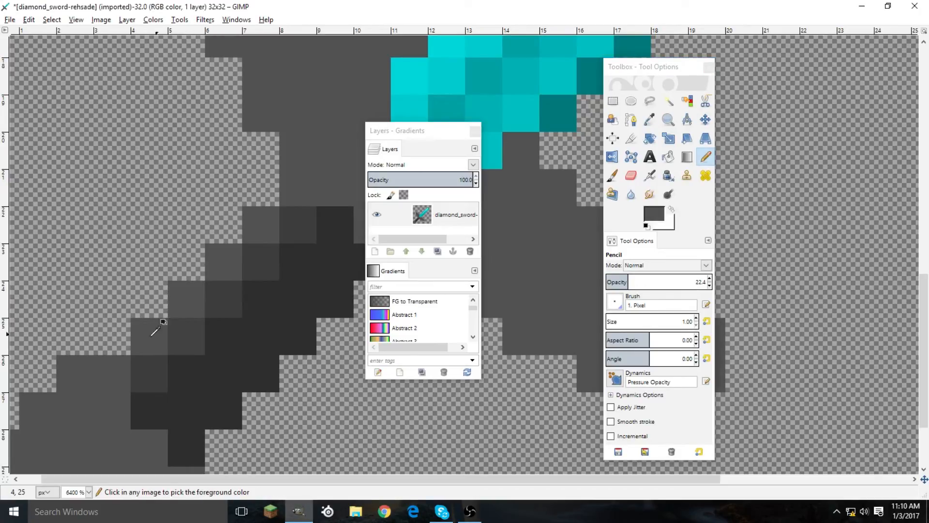
left_click(150, 369)
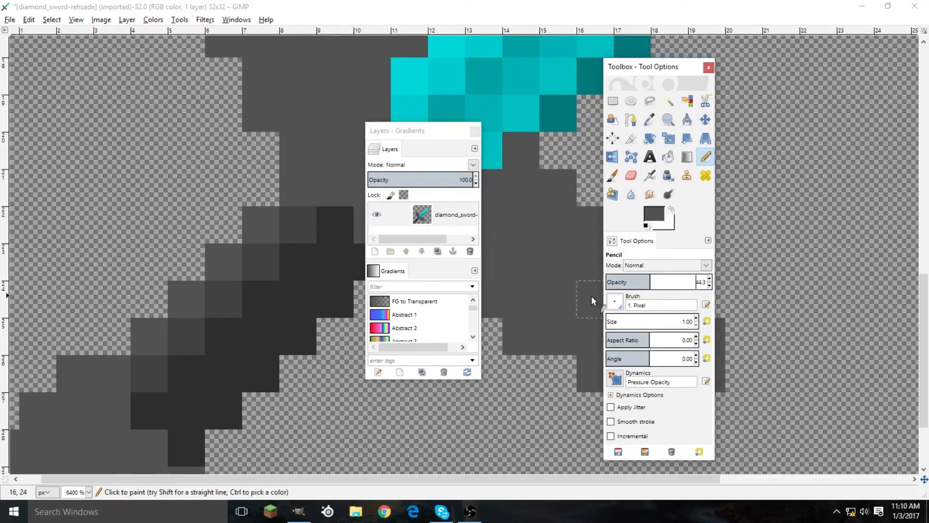
Set the Pencil opacity to 46.0 and blend sampled mid grays into the dark pixels directly below the handle's middle diagonal
left_click(617, 280)
left_click_drag(618, 280, 629, 281)
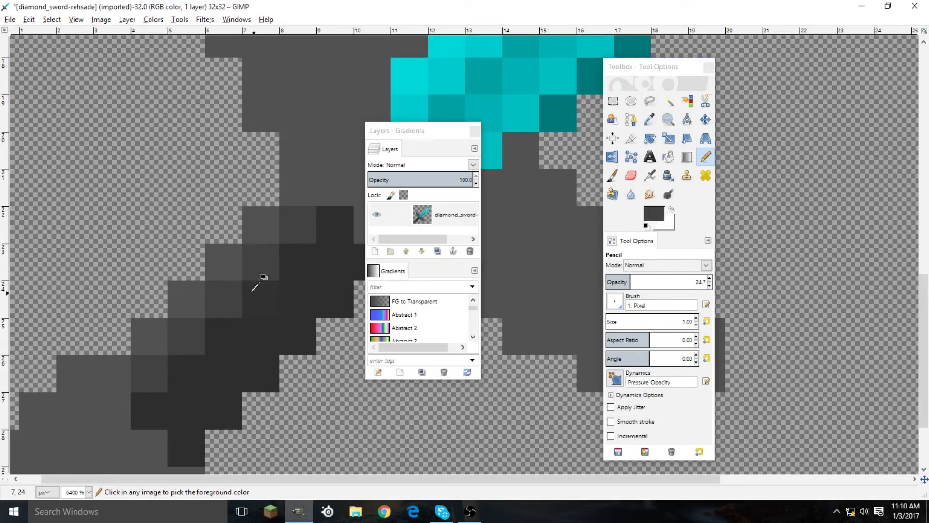
left_click(649, 282)
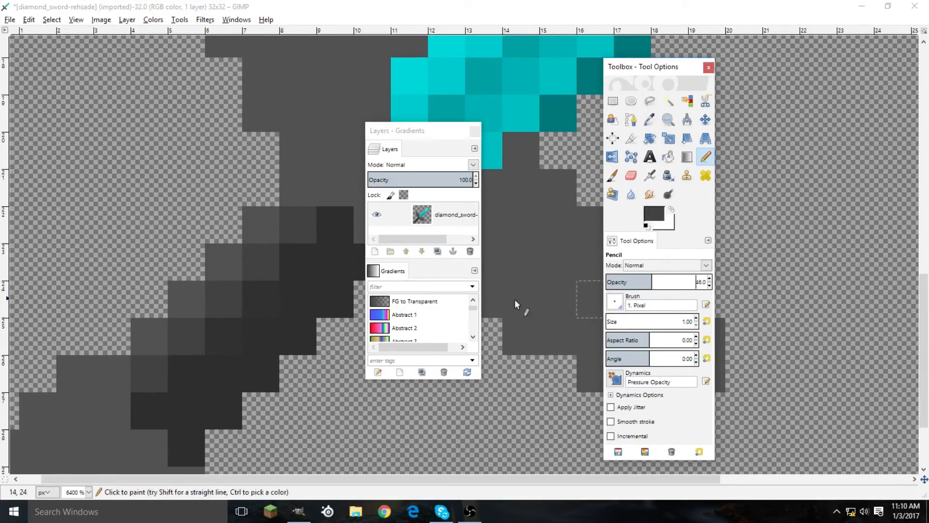
left_click(298, 225, "ctrl")
left_click(304, 261)
left_click(265, 266, "ctrl")
left_click(259, 302)
left_click(225, 302, "ctrl")
left_click(218, 339)
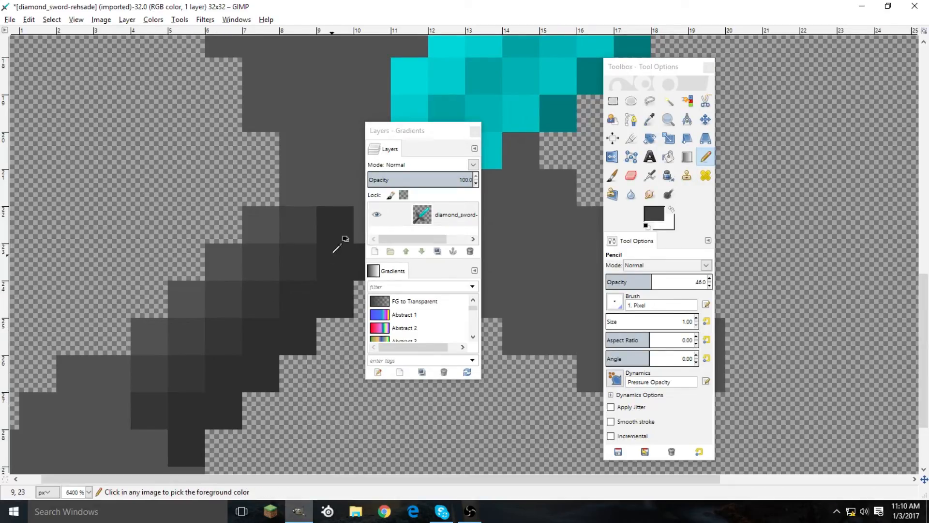
Move the Layers dialog clear of the handle and darken the handle's upper edge pixels with dark gray sampled from it
left_click(301, 252, "ctrl")
scroll(332, 294, "down", 2)
scroll(333, 294, "down", 1)
left_click_drag(391, 131, 81, 154)
scroll(287, 321, "up", 4)
scroll(228, 351, "down", 5)
left_click_drag(151, 154, 523, 195)
left_click(129, 227)
left_click(129, 227)
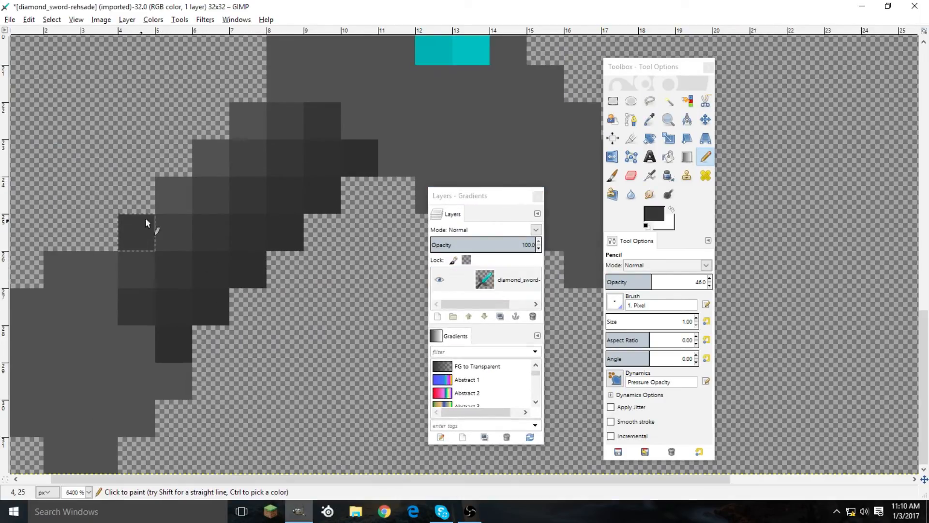
left_click(172, 195)
left_click(214, 165)
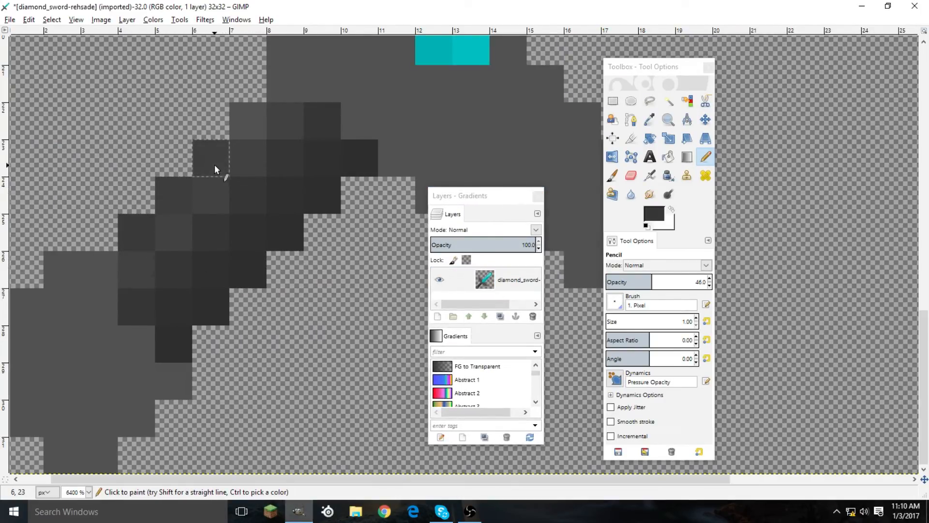
left_click(245, 127)
Set the Pencil opacity to 100 and extend the handle's dark upper edge one pixel into both the pommel and the guard
scroll(253, 207, "down", 1)
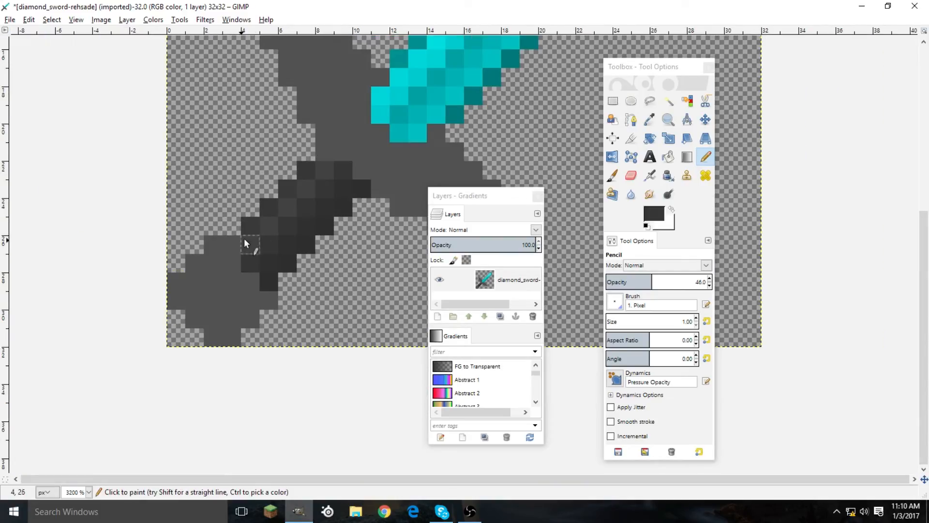
scroll(271, 212, "up", 1)
scroll(179, 244, "up", 2)
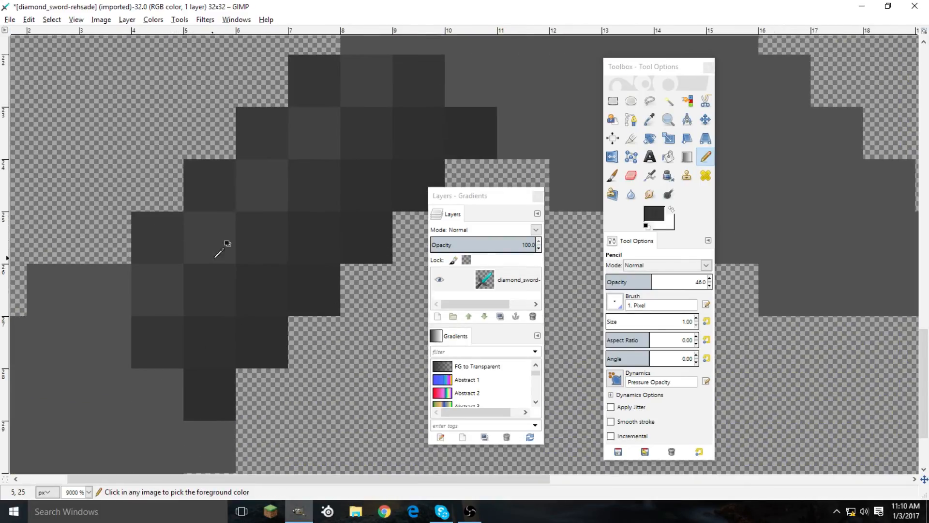
left_click(633, 282)
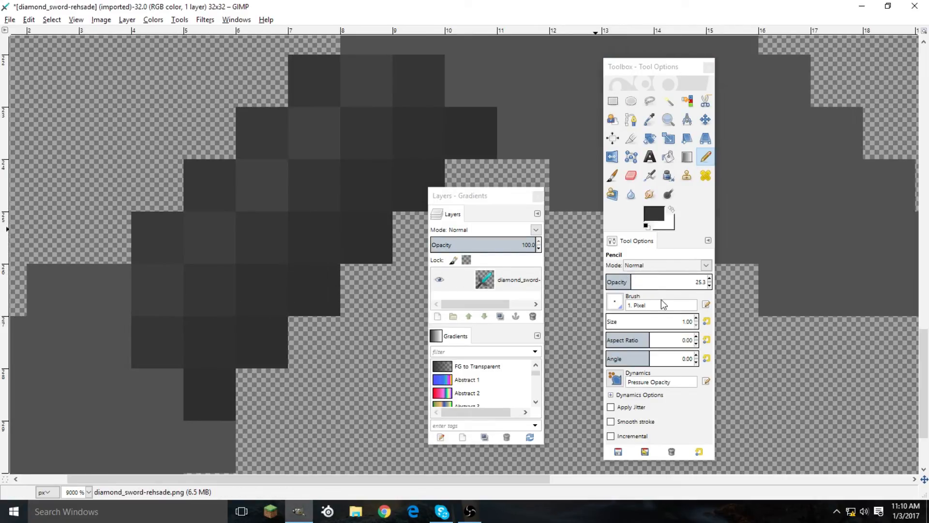
left_click_drag(692, 280, 713, 276)
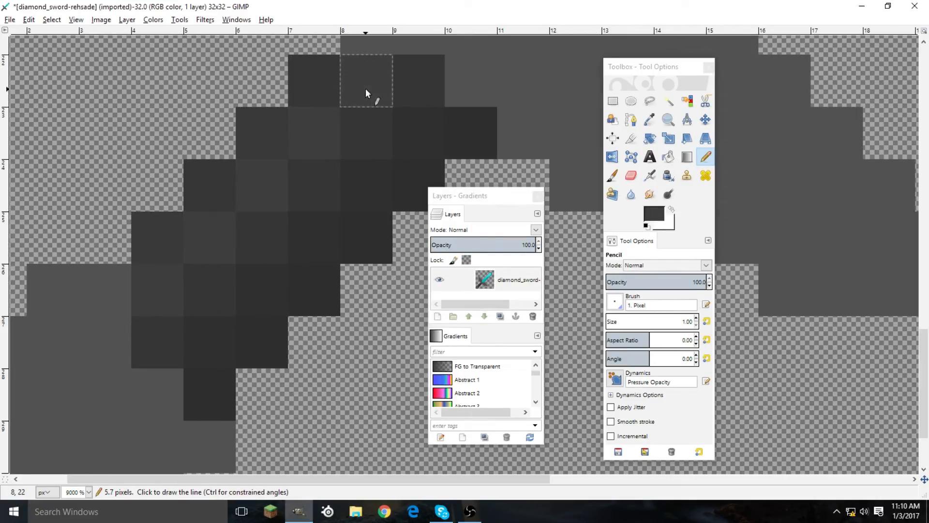
scroll(315, 208, "down", 3)
scroll(314, 208, "down", 2)
left_click(475, 208)
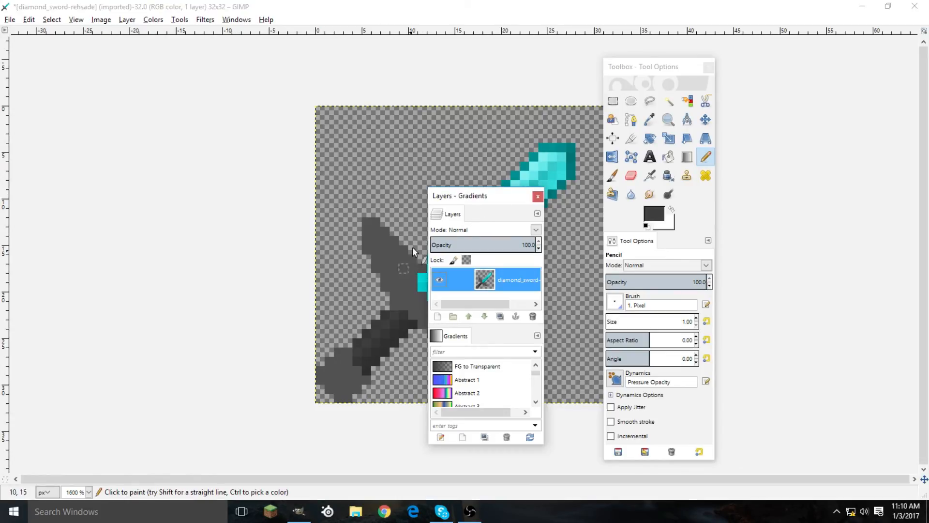
scroll(296, 355, "up", 2)
left_click(240, 405)
left_click(326, 319)
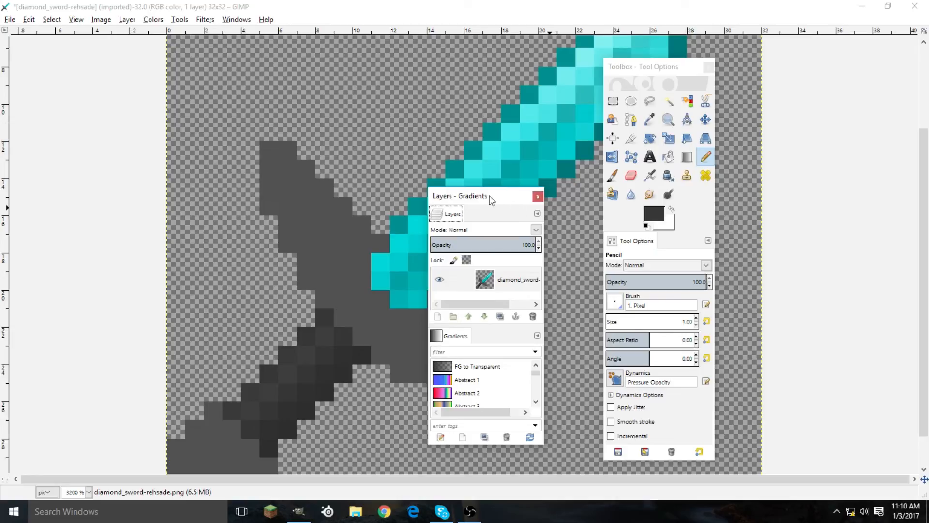
Move the Layers dialog clear of the sword and make the guard's gray the Pencil's foreground color
left_click_drag(464, 196, 734, 191)
scroll(327, 202, "up", 1)
key("shift+e")
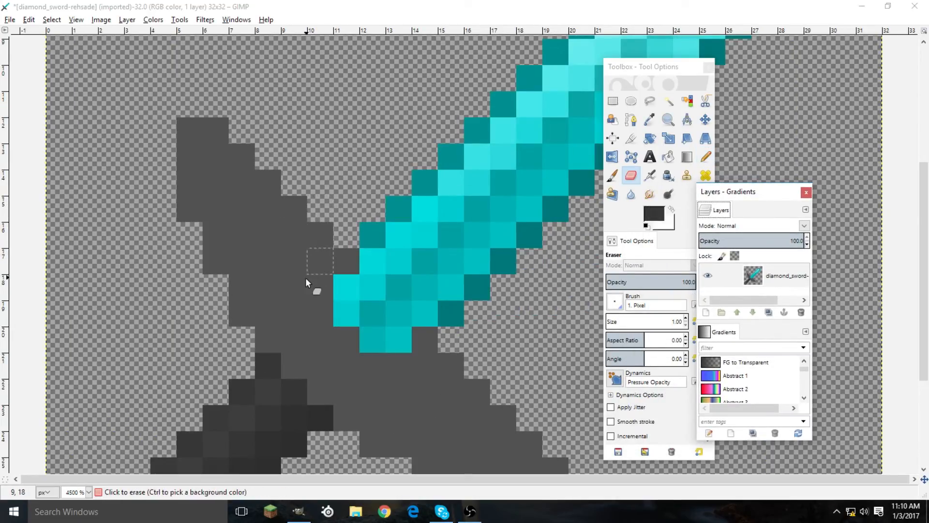
key("n")
scroll(293, 285, "down", 6)
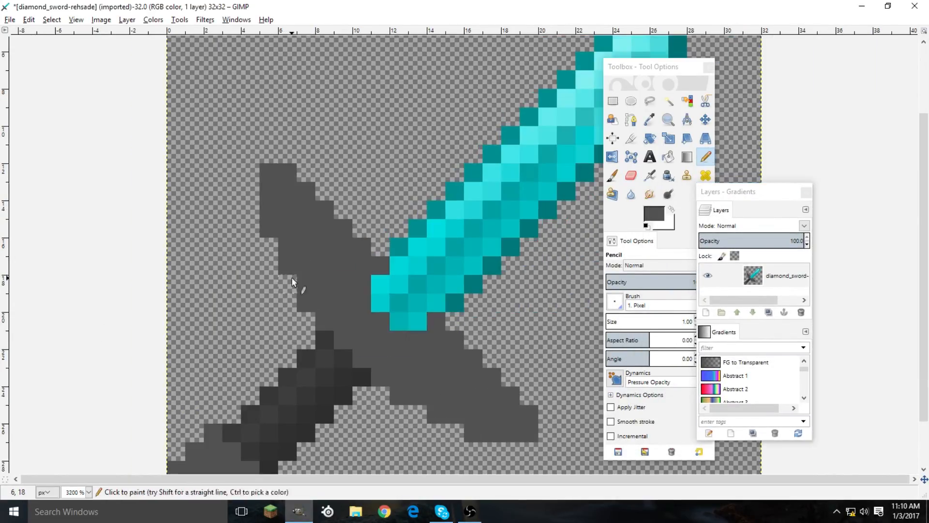
scroll(355, 292, "up", 4)
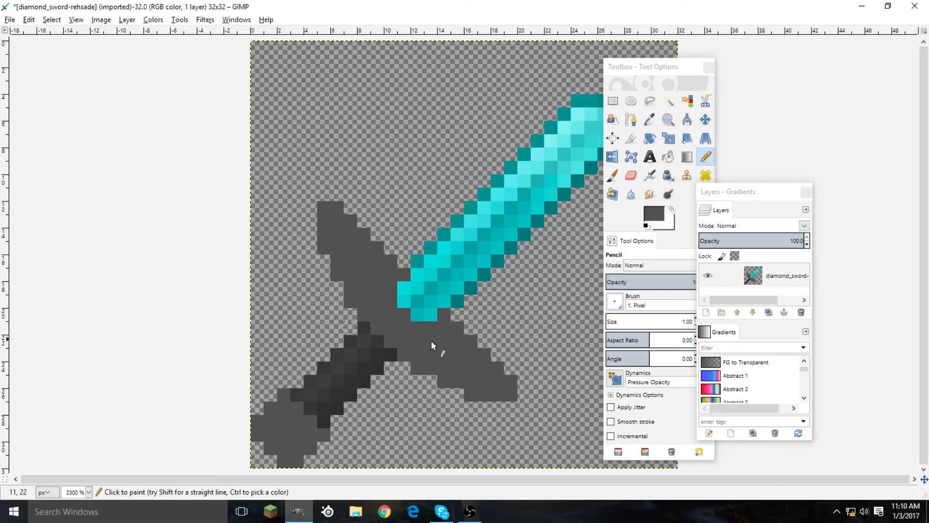
left_click(654, 214)
left_click(794, 313)
scroll(387, 335, "up", 1)
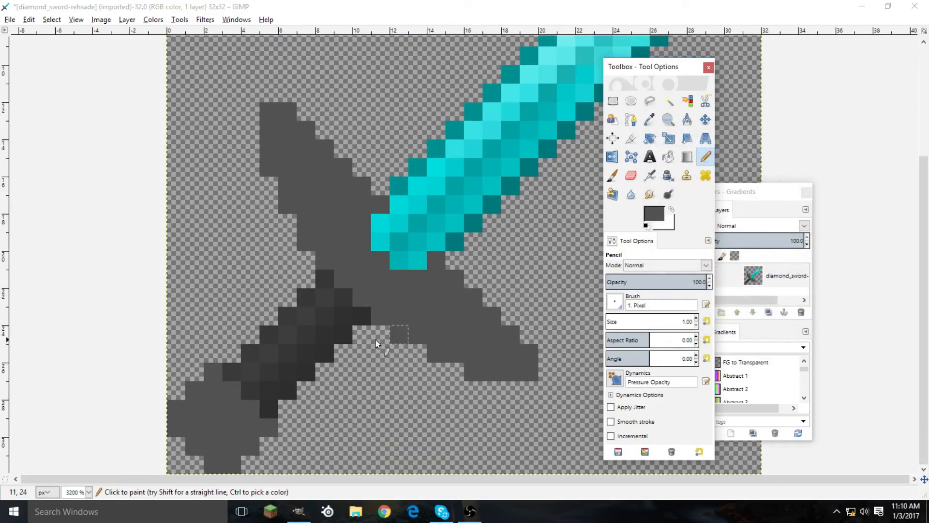
key("u")
left_click(554, 353)
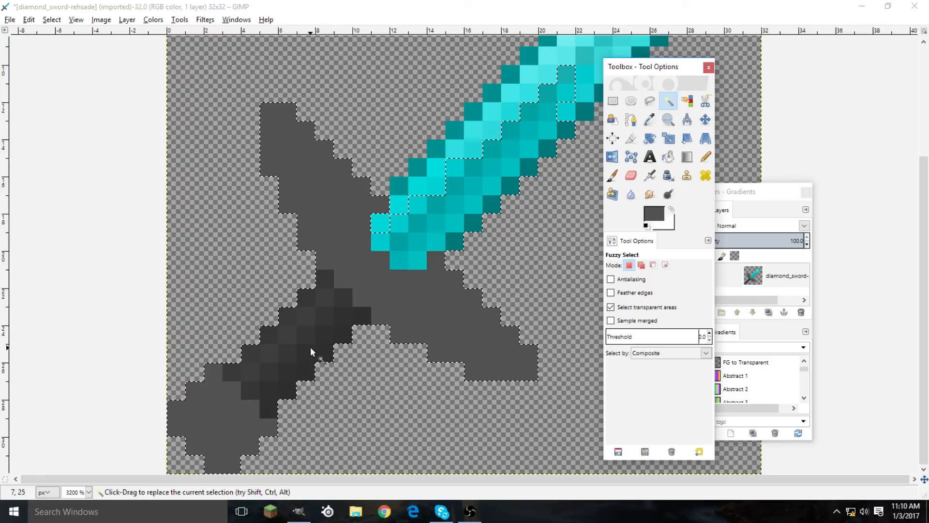
key("r")
left_click(210, 263)
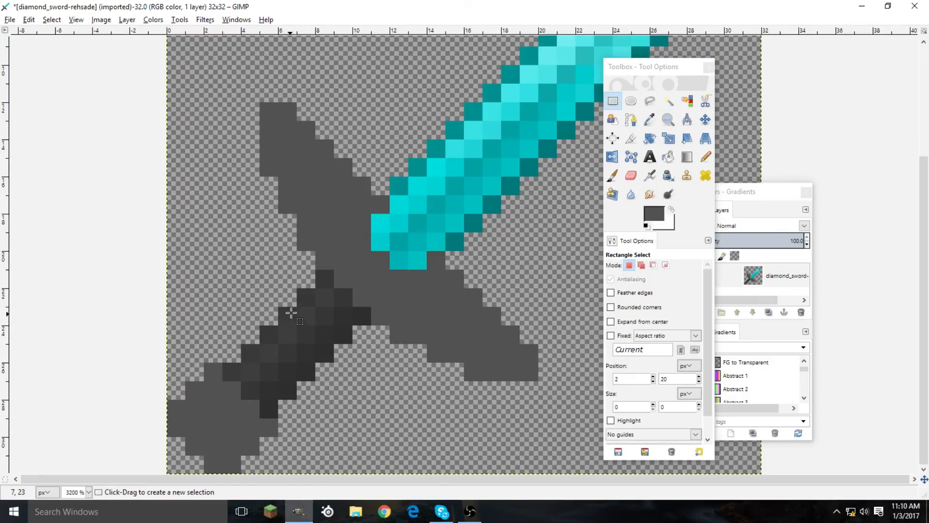
Fuzzy-select the hilt, set the threshold to 0, and subtract the guard and pommel to keep only the handle selected
key("u")
left_click(272, 341)
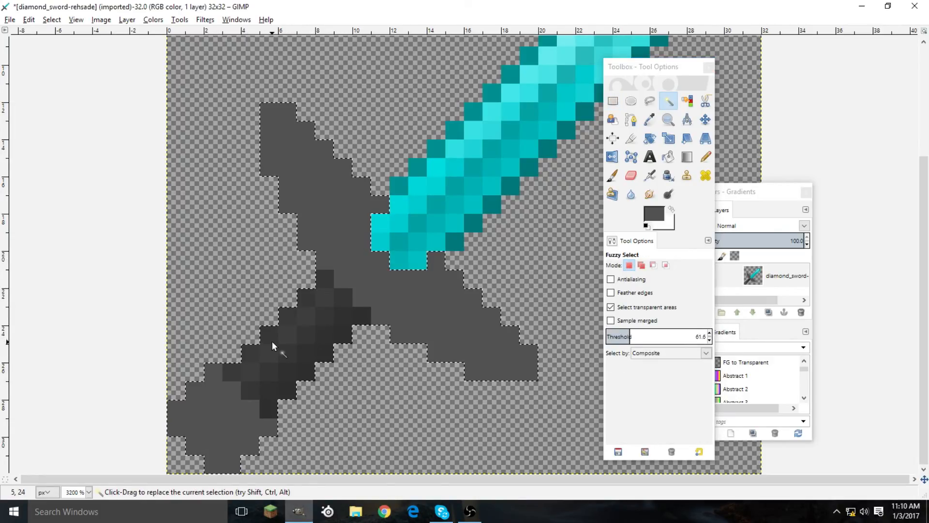
left_click_drag(631, 336, 601, 337)
left_click(340, 271, "ctrl")
left_click(216, 410, "ctrl")
Colorize the selected handle with hue 360, saturation 100 and lightness 0
left_click(153, 19)
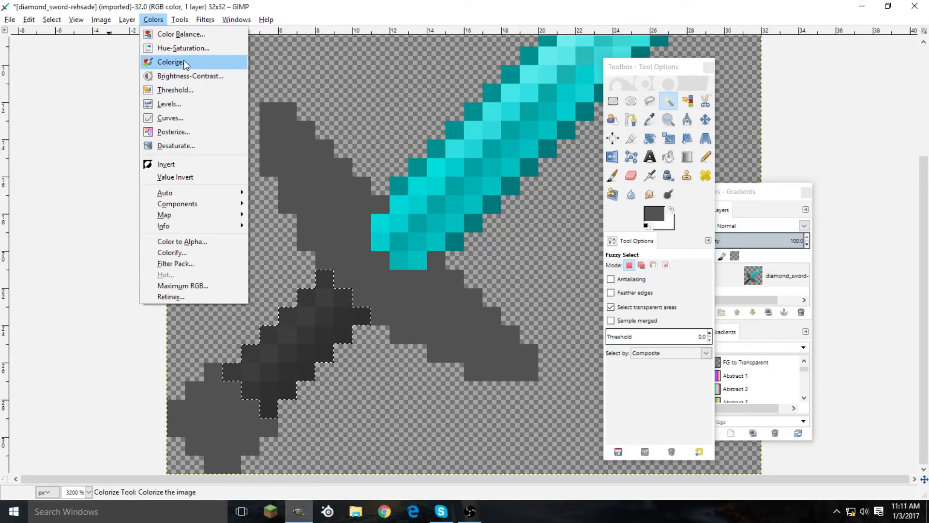
left_click(170, 62)
left_click_drag(296, 147, 307, 146)
left_click(307, 148)
left_click(292, 166)
left_click(300, 164)
left_click(308, 163)
left_click(325, 151)
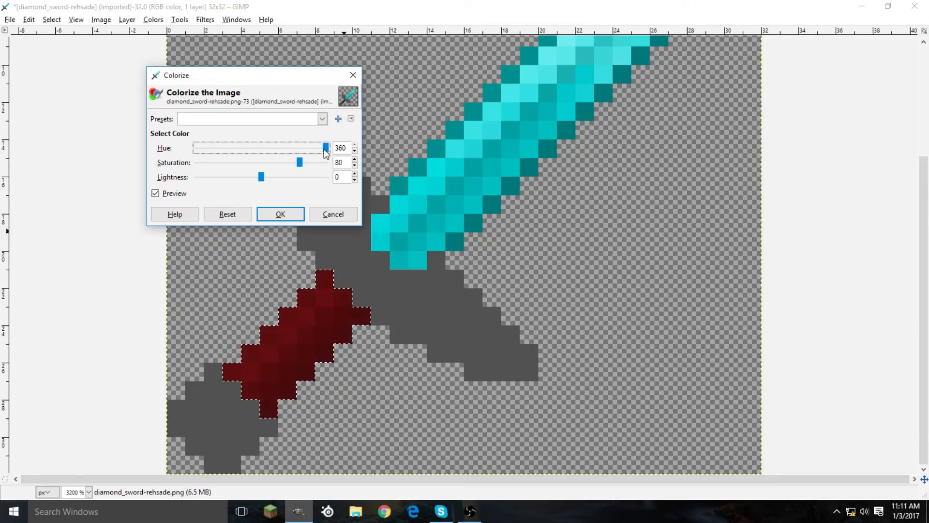
left_click(279, 175)
left_click(255, 177)
left_click(313, 163)
left_click_drag(313, 164, 327, 164)
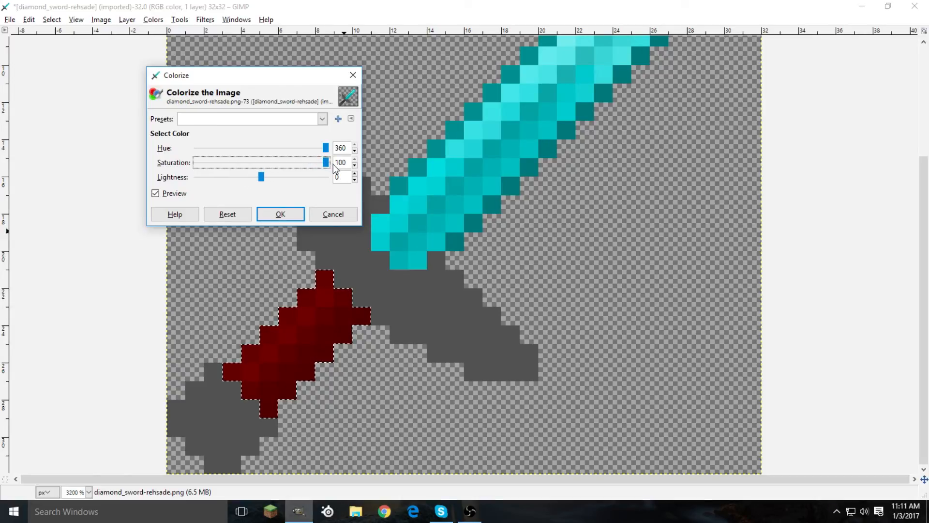
left_click(280, 214)
Turn the handle brown with Hue-Saturation, using hue 30, lightness -10 and saturation -50
left_click(153, 20)
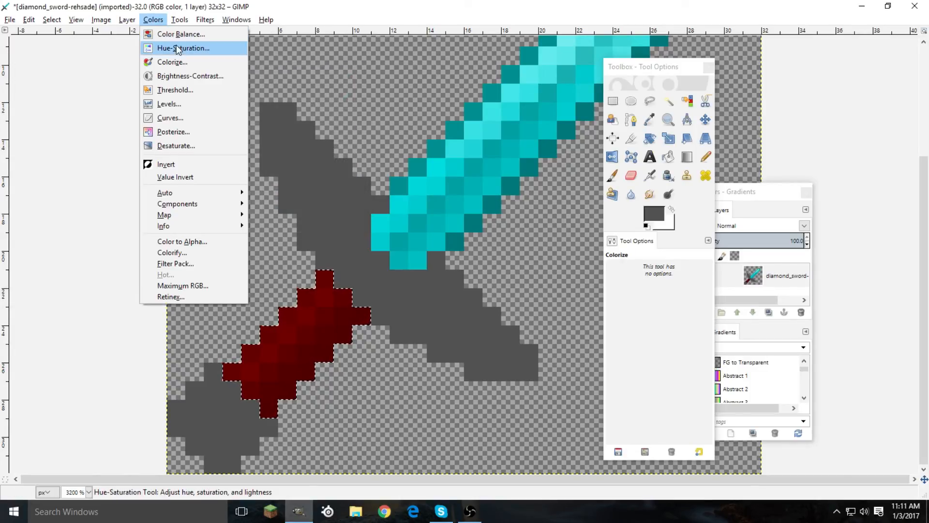
left_click(176, 48)
left_click_drag(681, 266, 853, 245)
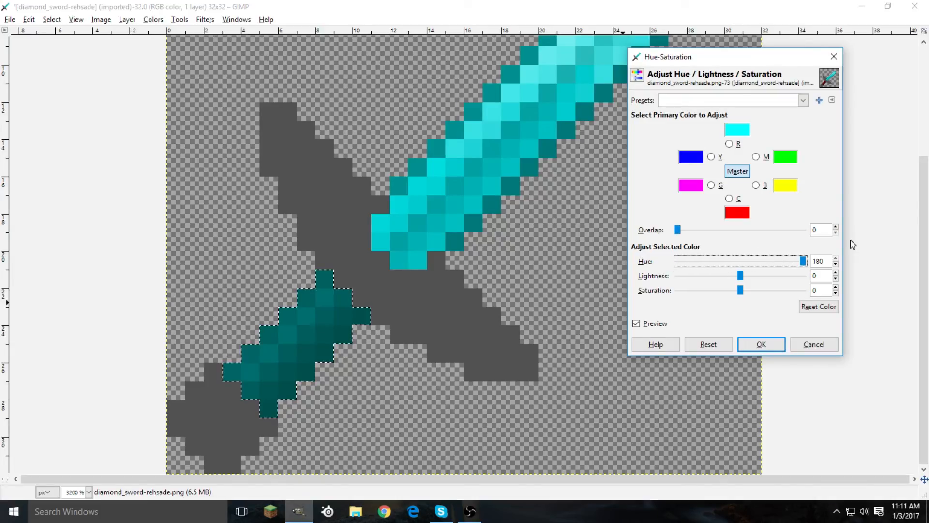
left_click(710, 342)
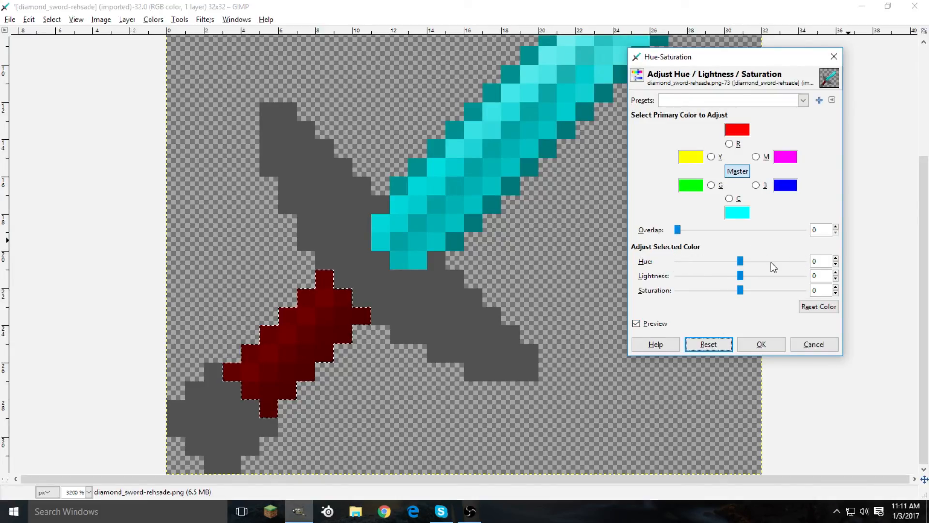
scroll(771, 261, "up", 2)
left_click(730, 276)
left_click(704, 289)
scroll(696, 286, "down", 3)
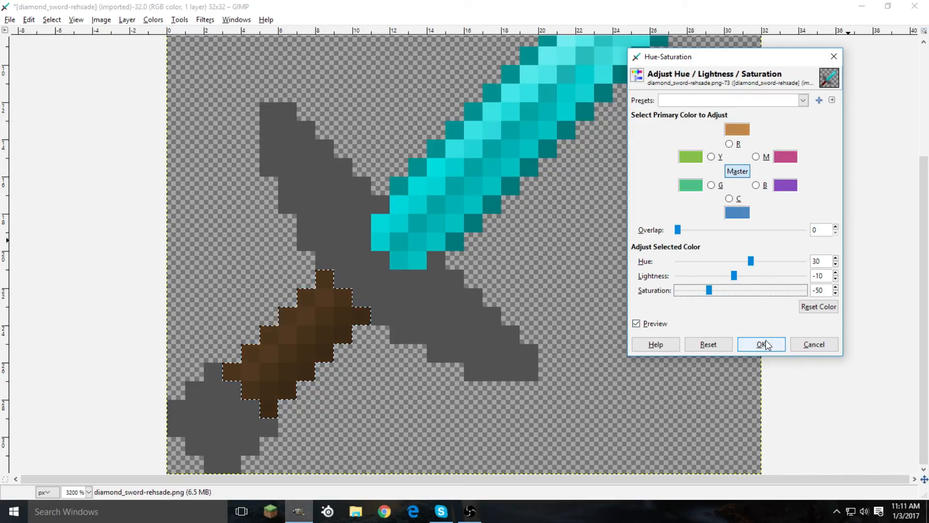
left_click(761, 344)
Clear the handle selection and switch back to the Pencil tool
left_click(145, 248)
scroll(203, 255, "down", 4)
scroll(214, 295, "up", 2)
key("n")
scroll(366, 285, "up", 2)
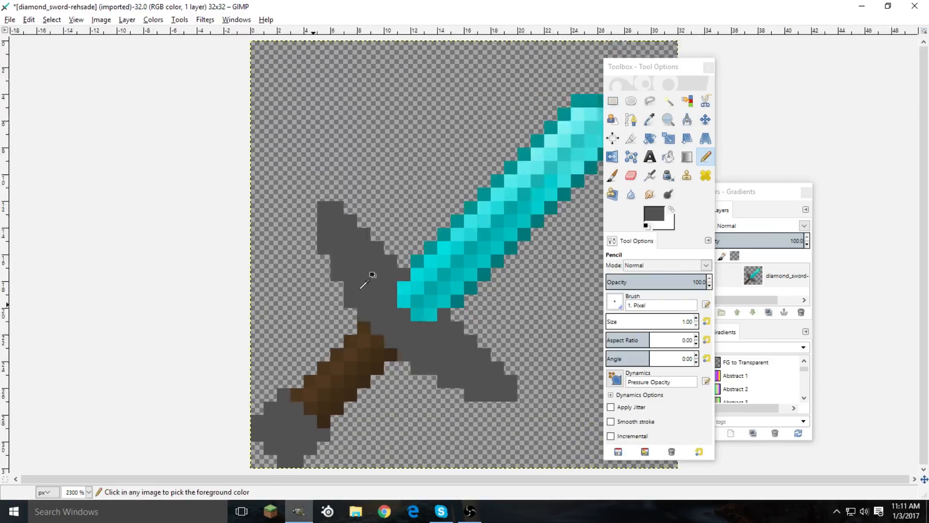
Set the Pencil to black at 25.9 opacity and darken the outline pixels of the guard's upper arm
key("d")
scroll(351, 295, "up", 1)
left_click(319, 302, "ctrl")
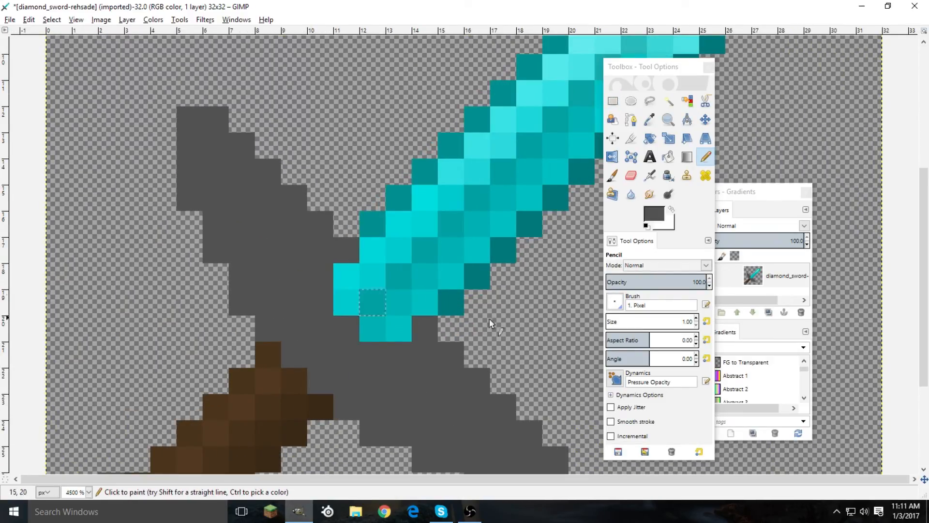
left_click(635, 282)
left_click(635, 281)
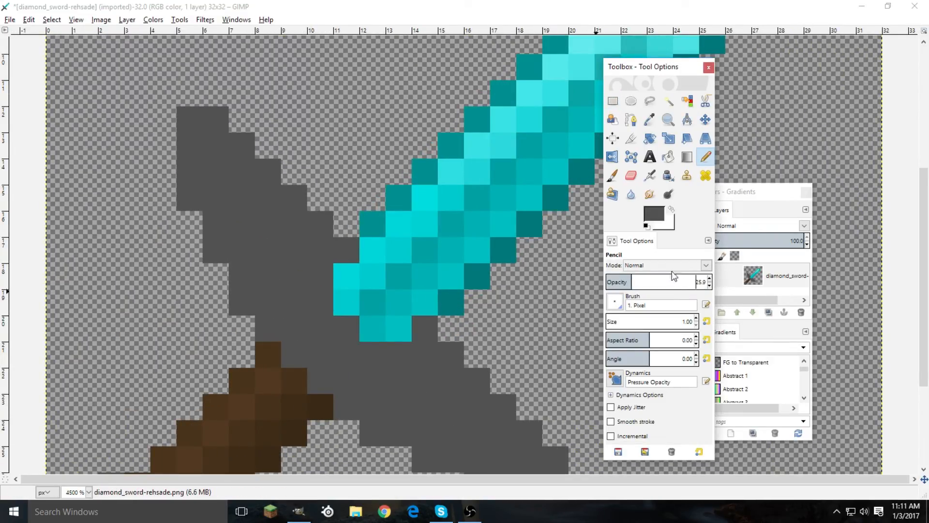
left_click(398, 371)
key("d")
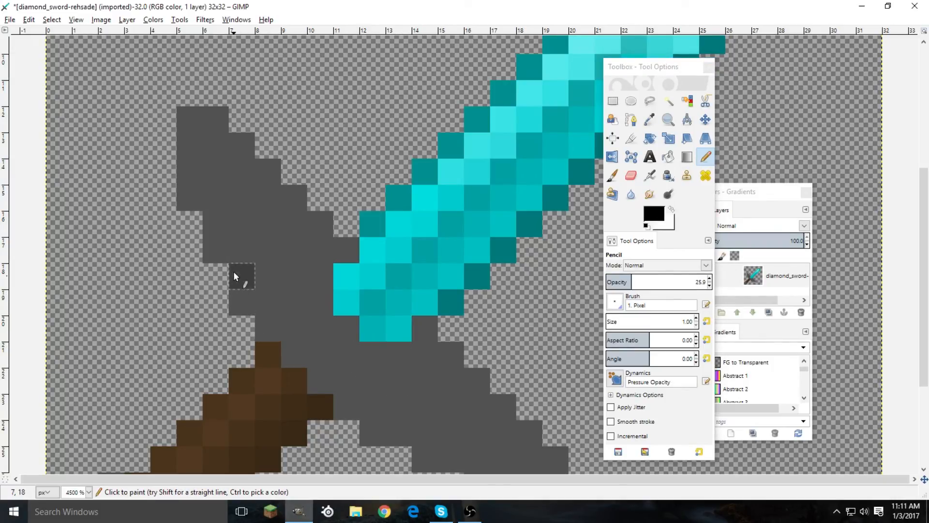
mouse_move(219, 236)
left_mouse_down()
mouse_move(194, 178)
mouse_move(194, 125)
mouse_move(255, 120)
mouse_move(209, 119)
mouse_move(349, 251)
left_mouse_up()
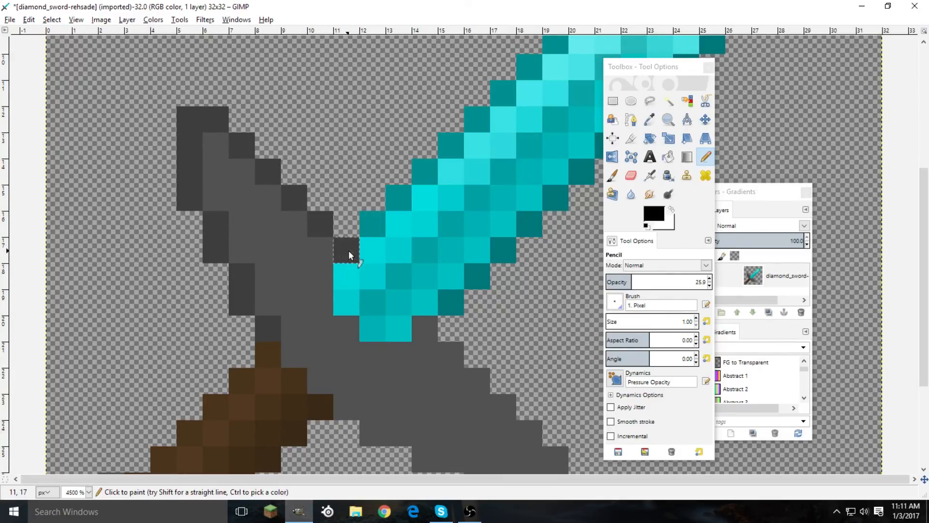
Darken the outline pixels of the guard's lower arm and the guard edge bordering the handle
scroll(439, 312, "down", 3)
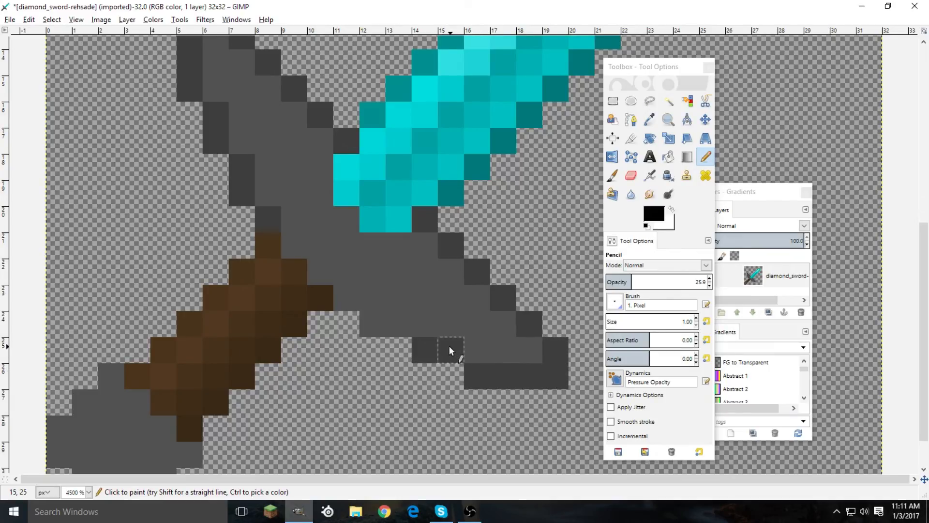
key("ctrl+z")
left_click_drag(403, 321, 371, 323)
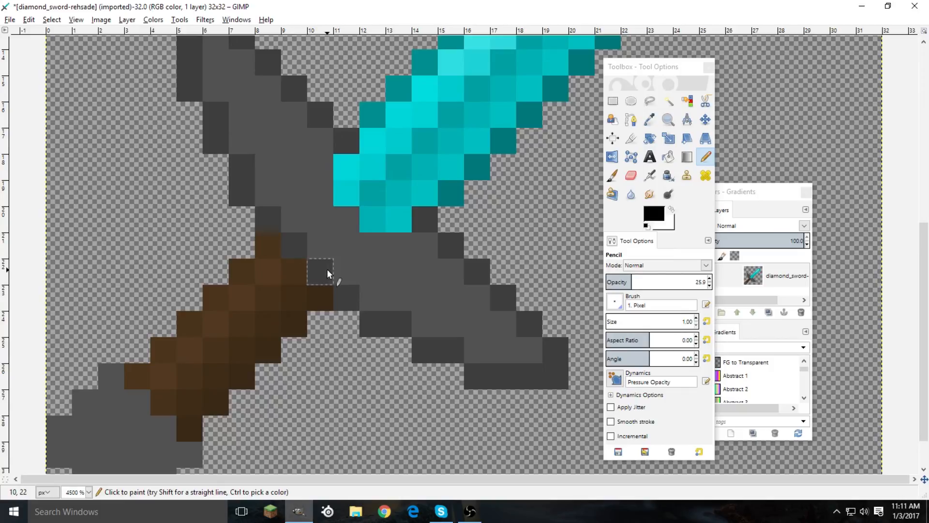
Darken the outline pixels around the pommel and make white the drawing colour
scroll(170, 291, "down", 1)
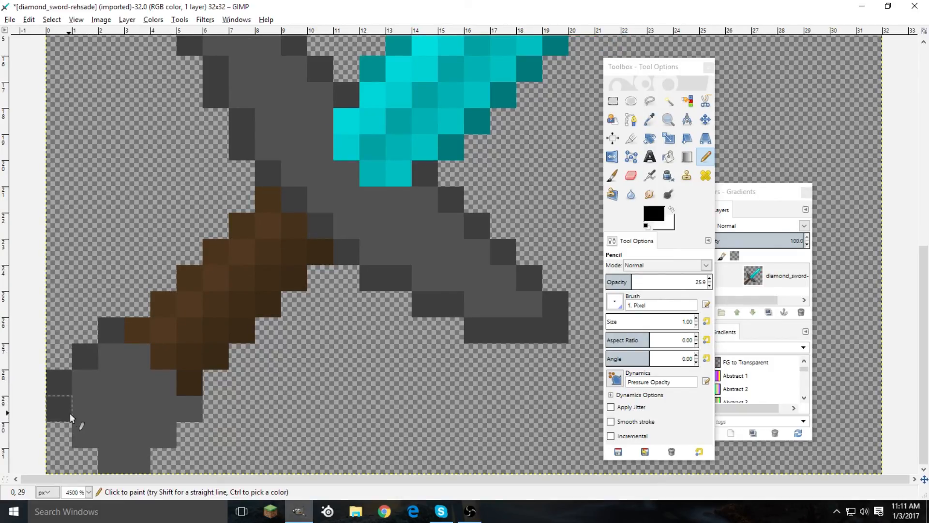
left_click(100, 459)
left_click(165, 427)
scroll(128, 363, "down", 1)
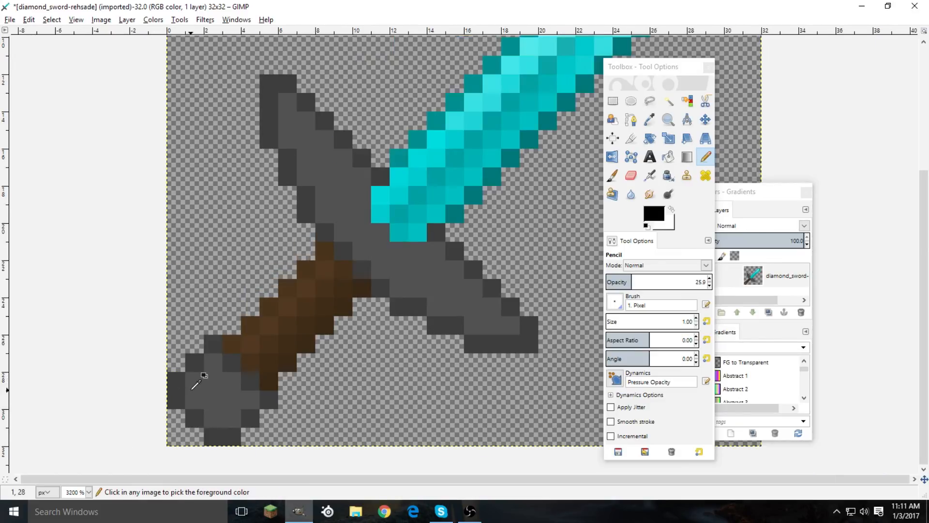
scroll(199, 375, "up", 1)
key("x")
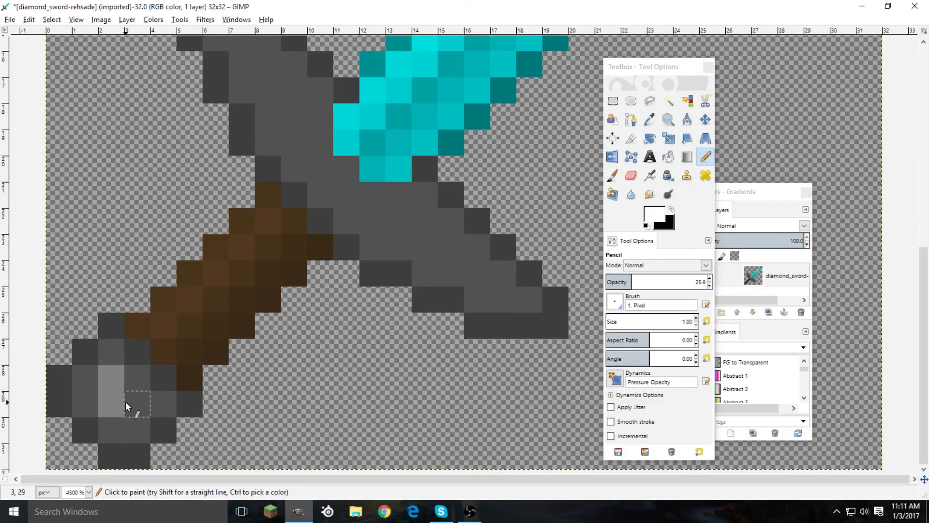
left_click(128, 402)
key("ctrl+z")
key("ctrl+z")
key("ctrl+z")
left_click(92, 398)
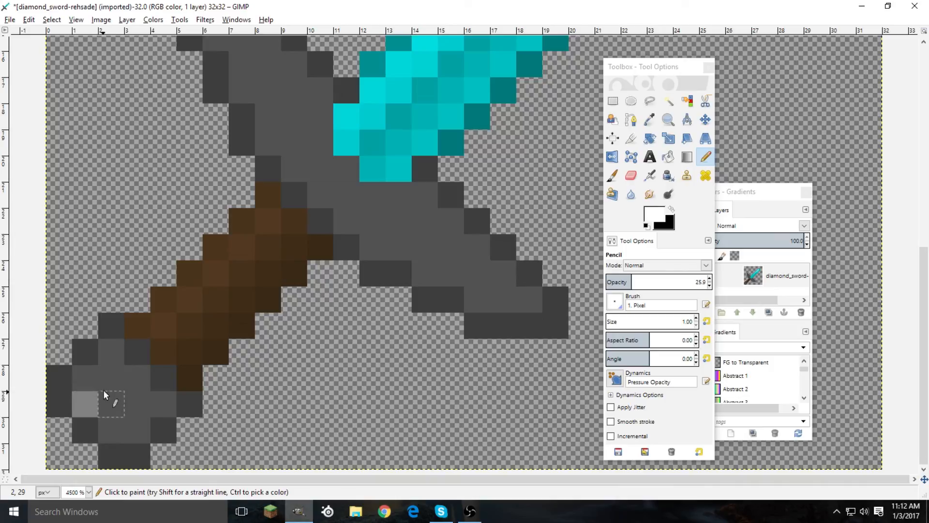
key("ctrl+z")
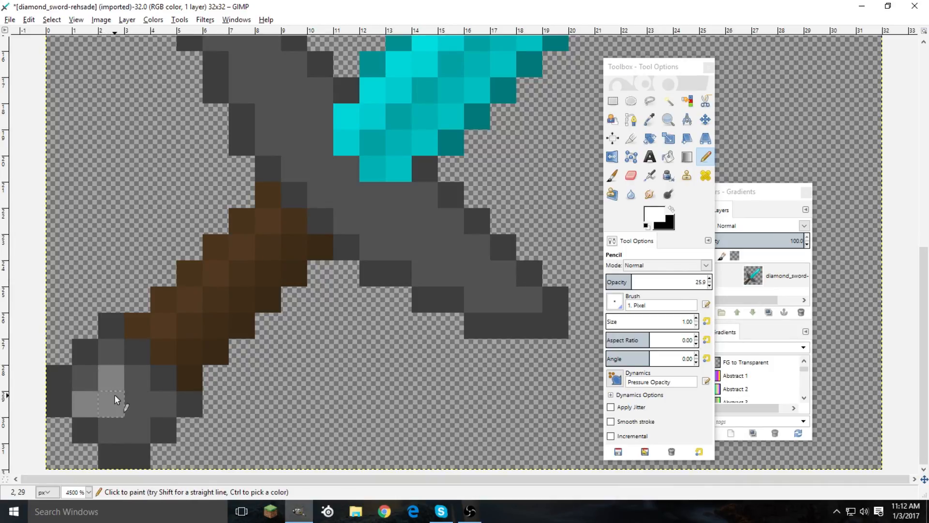
key("ctrl+z")
Paint a three-pixel L-shaped white highlight in the middle of the pommel
left_click_drag(116, 380, 143, 399)
left_click(138, 379, "ctrl")
left_click(112, 378)
key("ctrl+z")
Paint a diagonal row of white highlight pixels inside the upper edge of the guard's lower arm at 33.3 opacity
key("x")
left_click(640, 282)
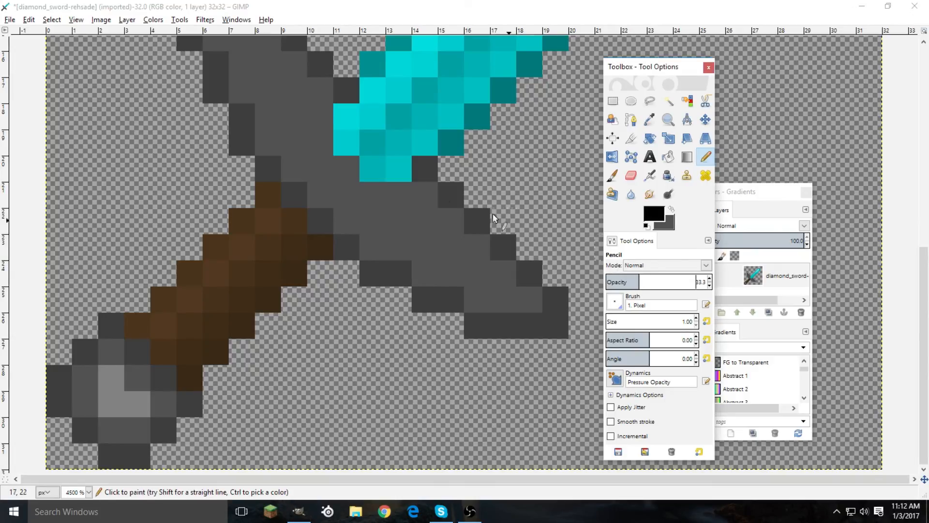
left_click(365, 194)
key("d")
key("x")
left_click_drag(349, 196, 403, 219)
key("ctrl+z")
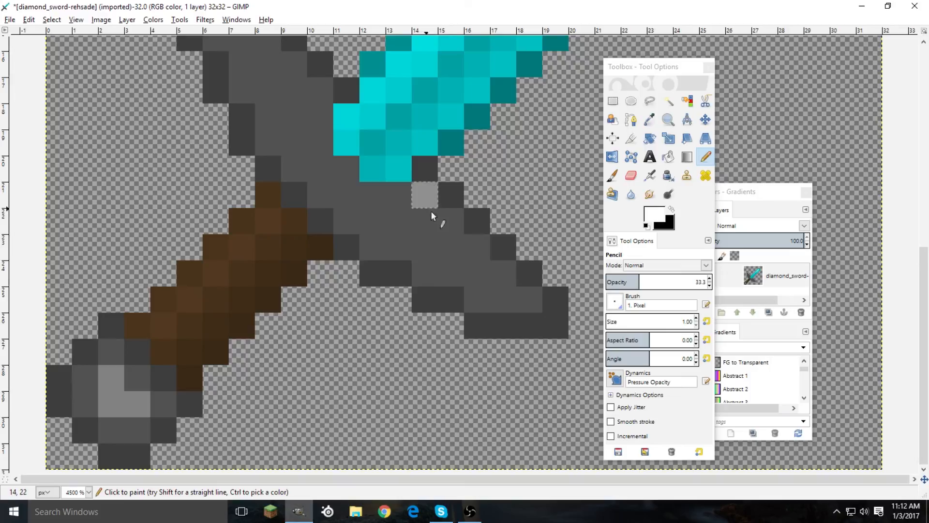
left_click_drag(503, 272, 523, 289)
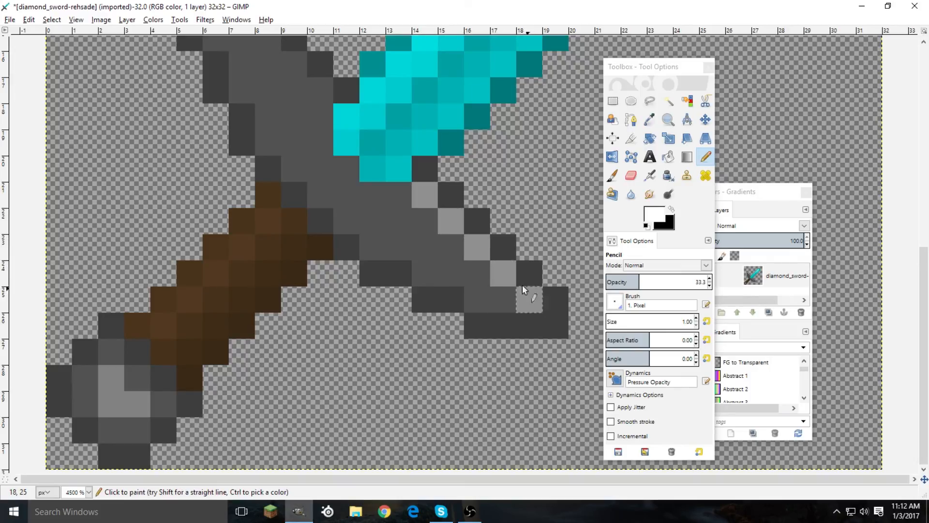
Continue the diagonal white highlight row along the blade-side edge of the guard's upper arm
scroll(262, 188, "up", 3)
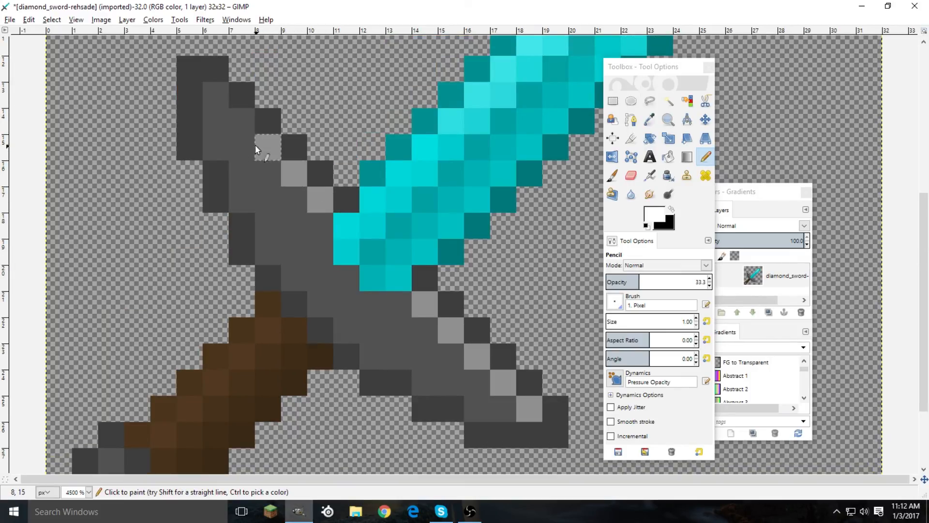
scroll(362, 263, "down", 3)
scroll(417, 249, "up", 3)
Shade the handle side of both guard arms and the guard's centre with black at 14.9 opacity
key("x")
key("x")
key("x")
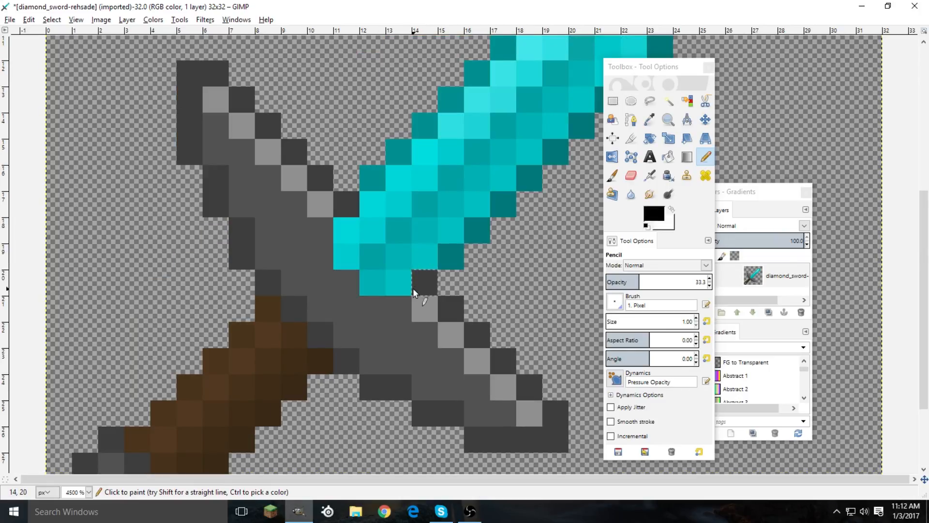
left_click(294, 282)
left_click(288, 265)
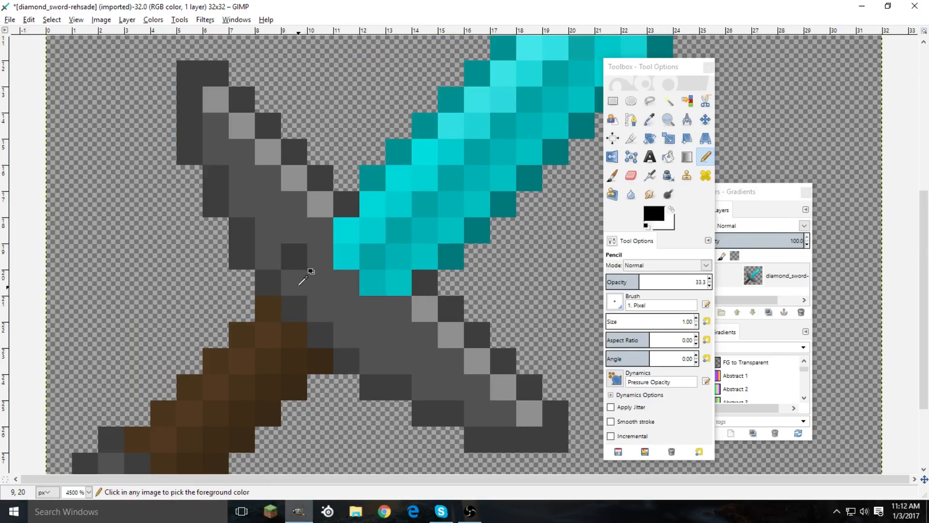
key("ctrl+z")
left_click(623, 281)
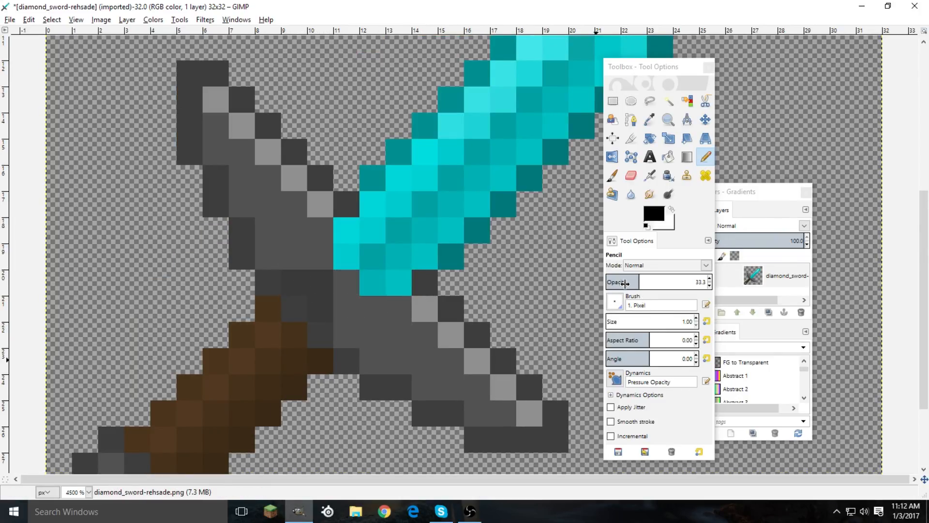
left_click(279, 265)
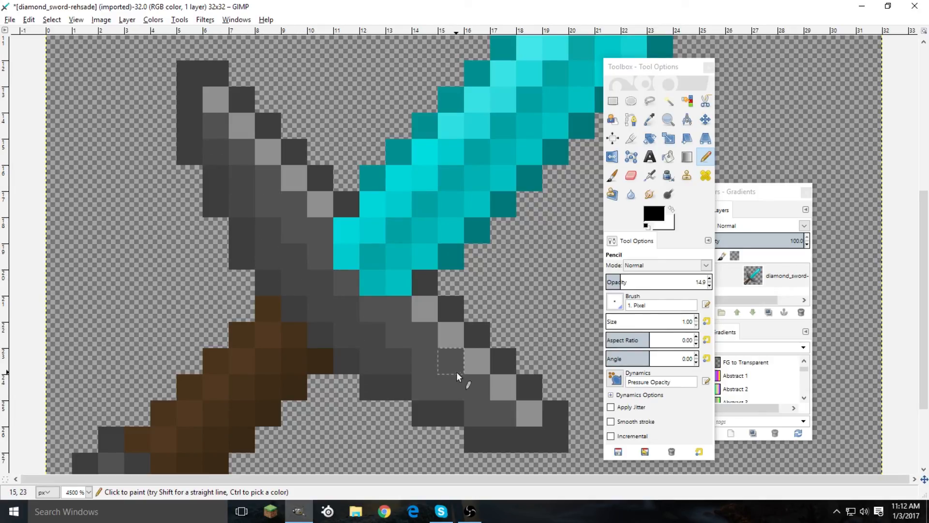
scroll(392, 262, "down", 2)
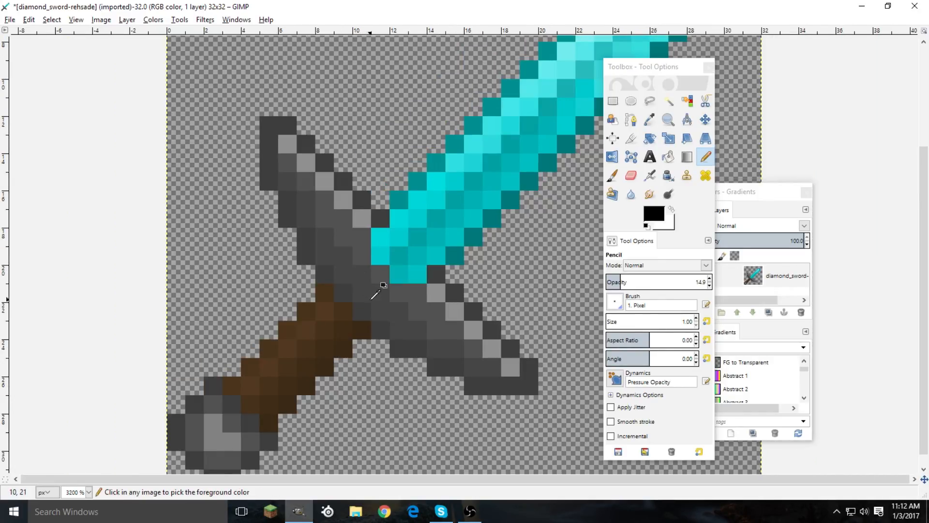
scroll(325, 290, "down", 4)
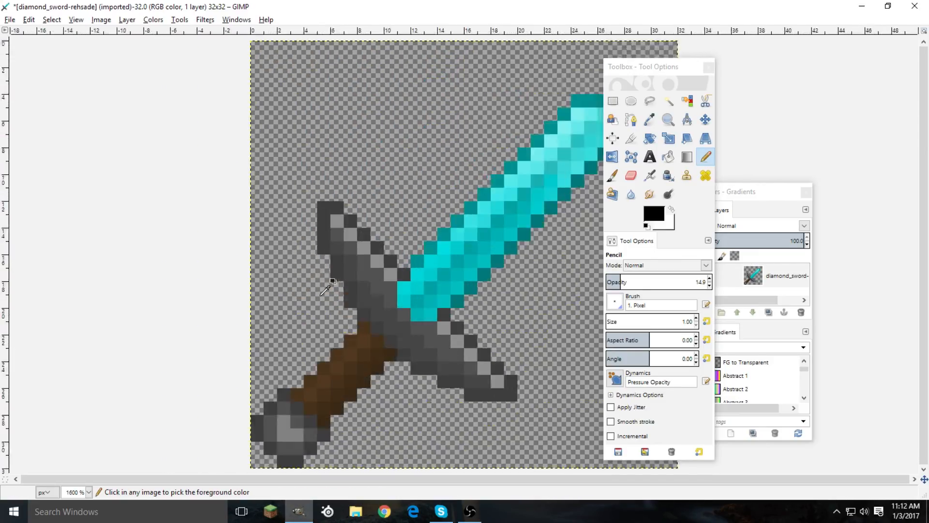
Pick the grey of the guard's highlight and lighten the pixels beside the highlight row on both arms at 37.9 opacity
scroll(325, 290, "up", 4)
left_click(431, 334, "ctrl")
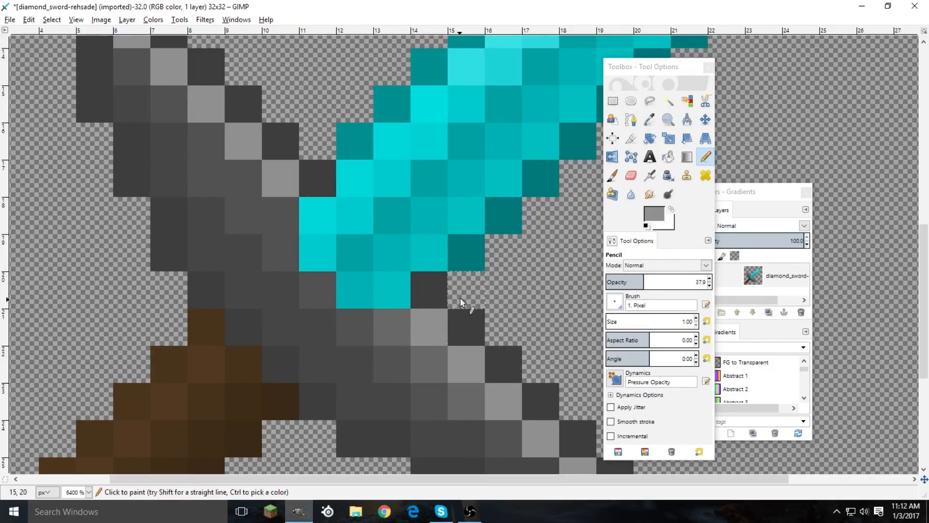
scroll(469, 295, "down", 2)
left_click(320, 158)
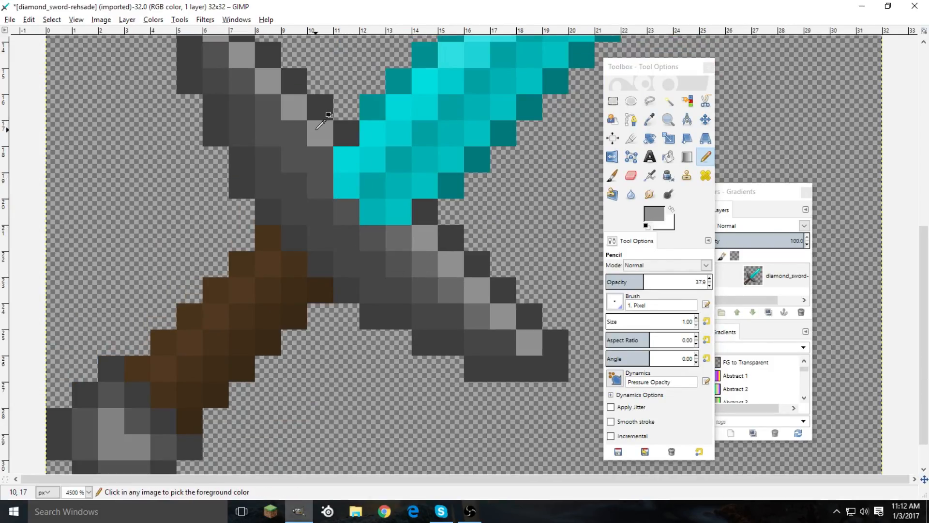
scroll(276, 139, "up", 3)
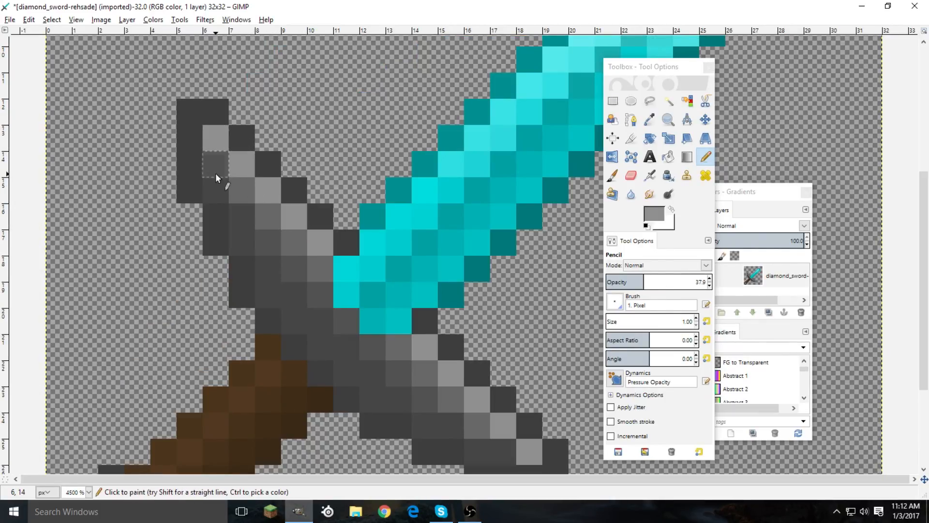
Pick the mid grey from the guard's lower arm and blend it into the adjoining shading on both arms
scroll(227, 165, "down", 4)
left_click(503, 306, "ctrl")
scroll(271, 148, "up", 3)
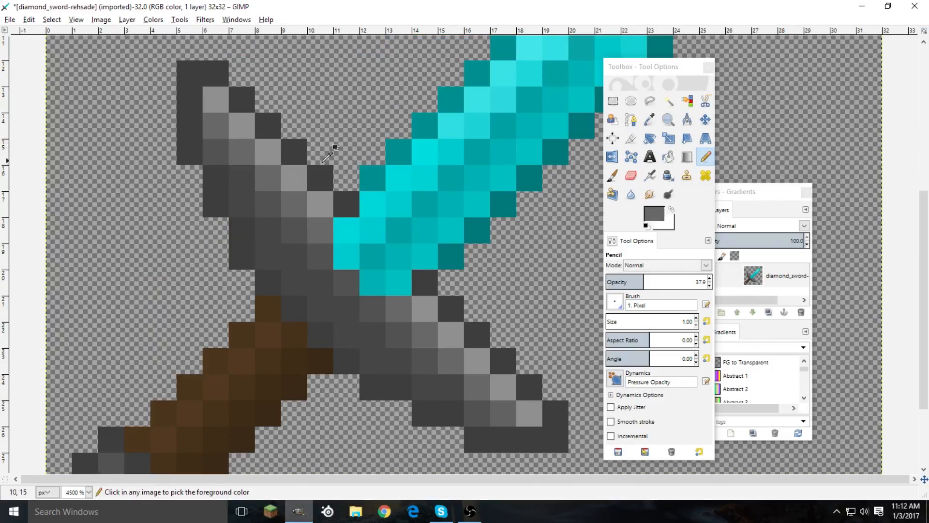
scroll(353, 187, "down", 5)
scroll(348, 208, "up", 3)
scroll(347, 219, "up", 2)
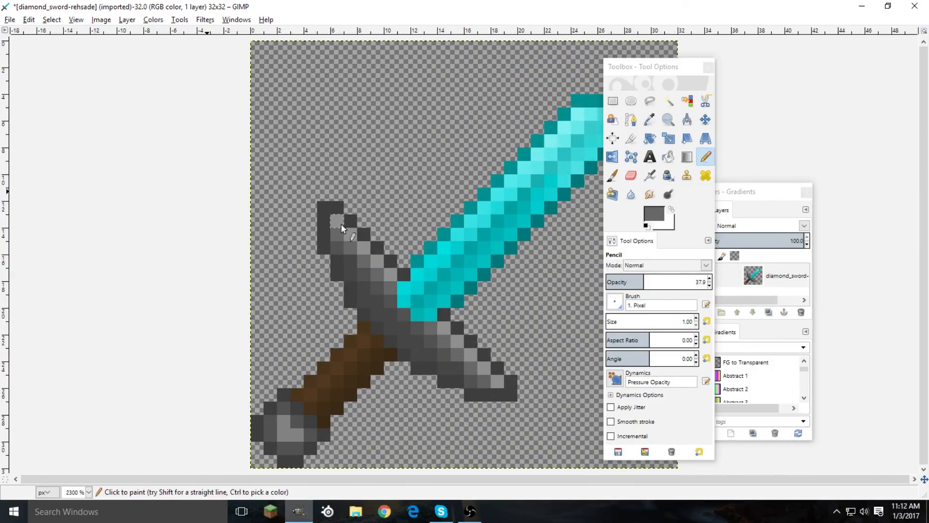
Select the guard with Fuzzy Select, using threshold 63 and selecting by Saturation
key("u")
left_click(631, 335)
left_click_drag(418, 344, 555, 359)
left_click(668, 353)
left_click(659, 438)
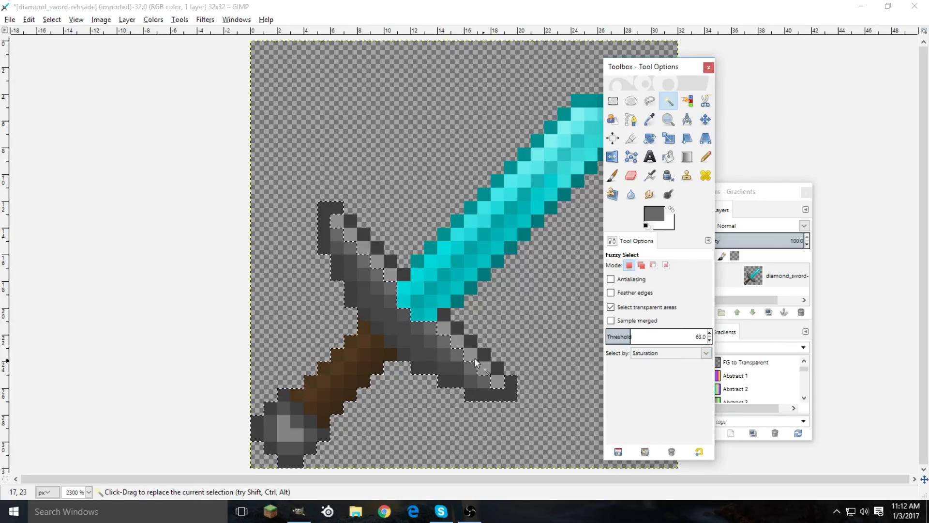
Try a Gaussian blur on the selected guard
left_click(205, 20)
mouse_move(290, 98)
left_click(380, 97)
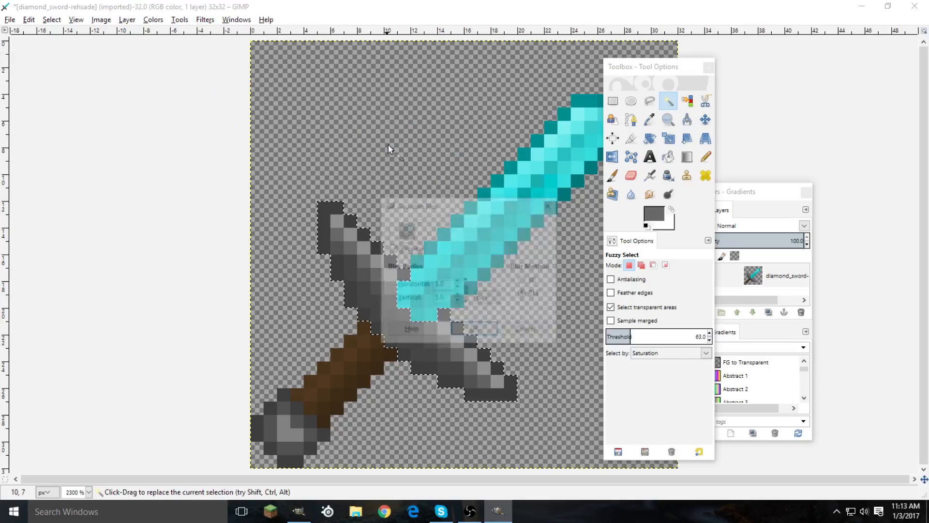
left_click(464, 330)
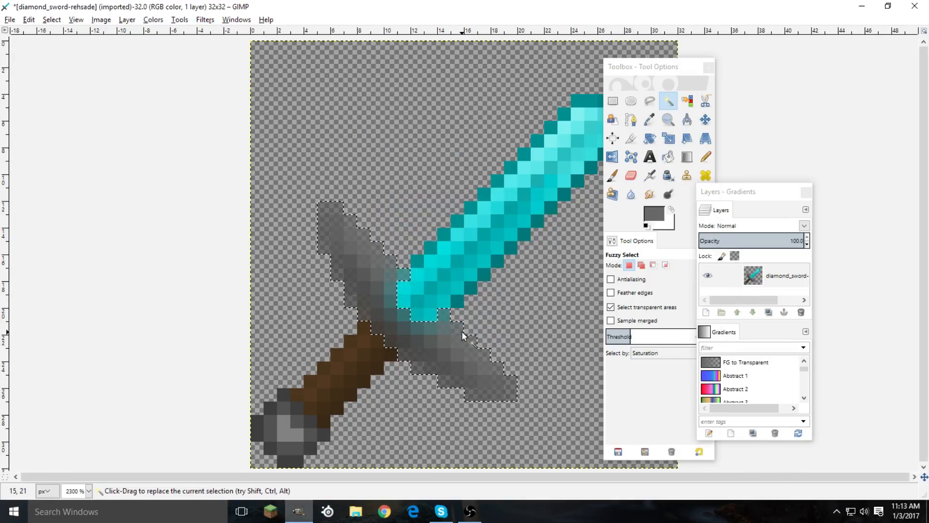
key("ctrl+z")
Cut and paste the guard as a floating selection to blur it separately, and anchor it back onto the layer
key("ctrl+x")
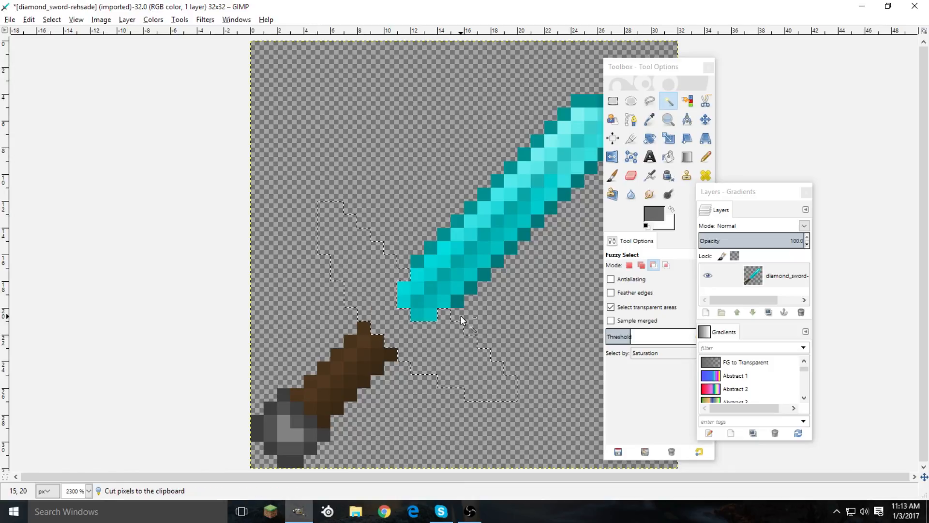
key("ctrl+v")
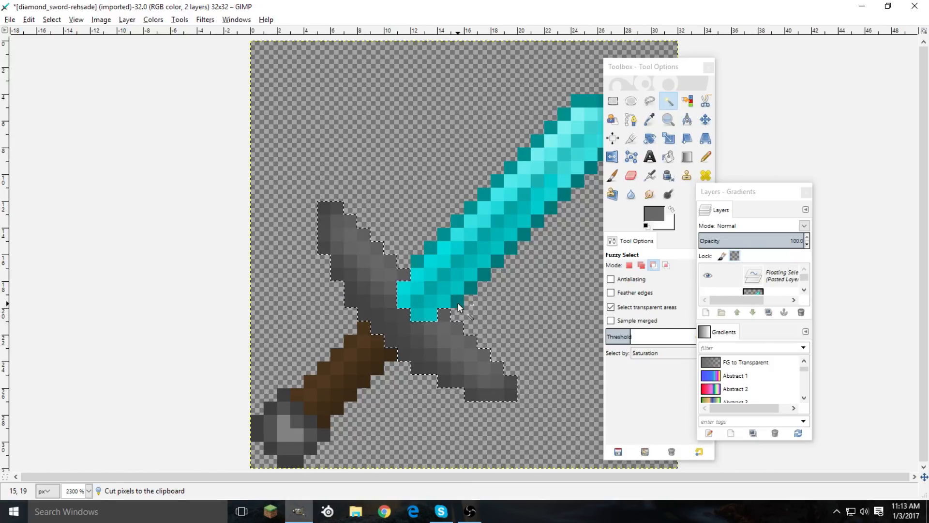
key("ctrl+c")
key("r")
left_click(216, 234)
key("b")
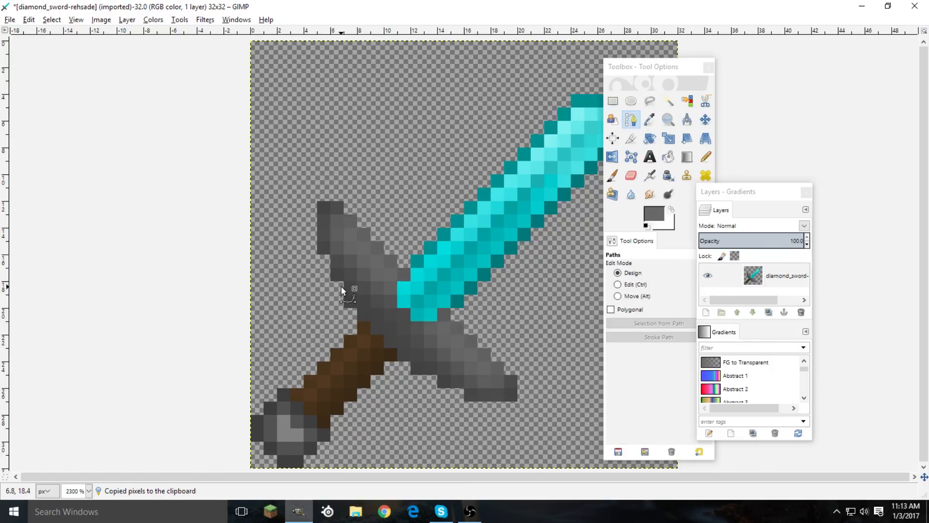
Try darkening the lower edge of the guard's lower arm with the Pencil in black at 9.2 opacity
scroll(374, 305, "down", 3)
scroll(374, 310, "up", 2)
key("n")
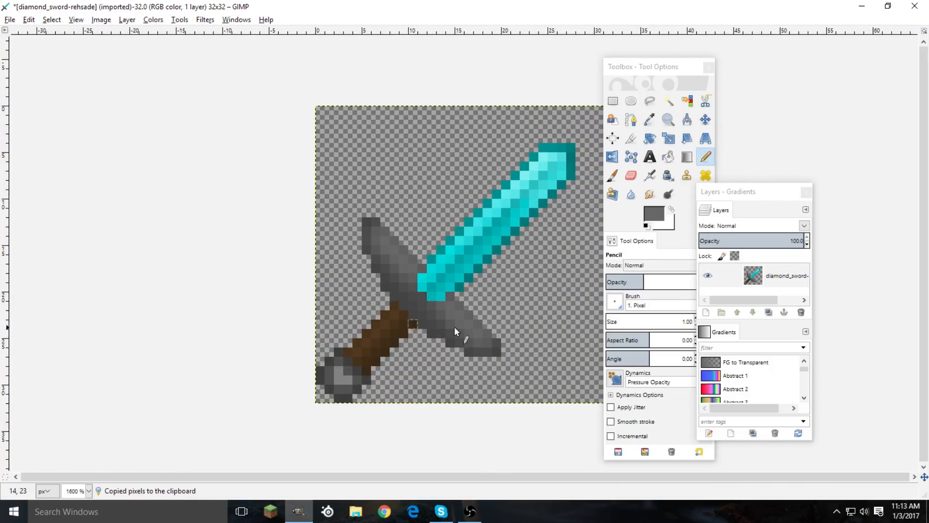
scroll(453, 324, "up", 1)
key("d")
scroll(451, 322, "up", 1)
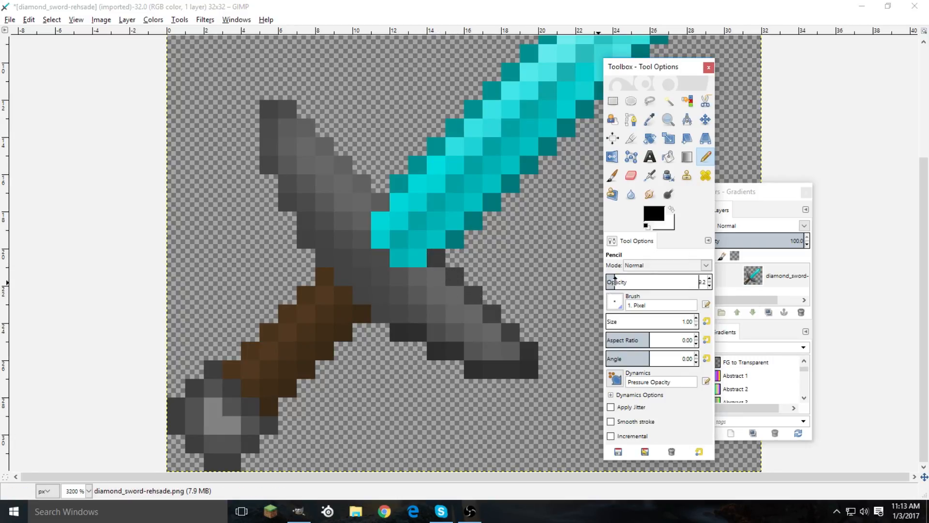
scroll(415, 315, "down", 5)
scroll(414, 310, "up", 4)
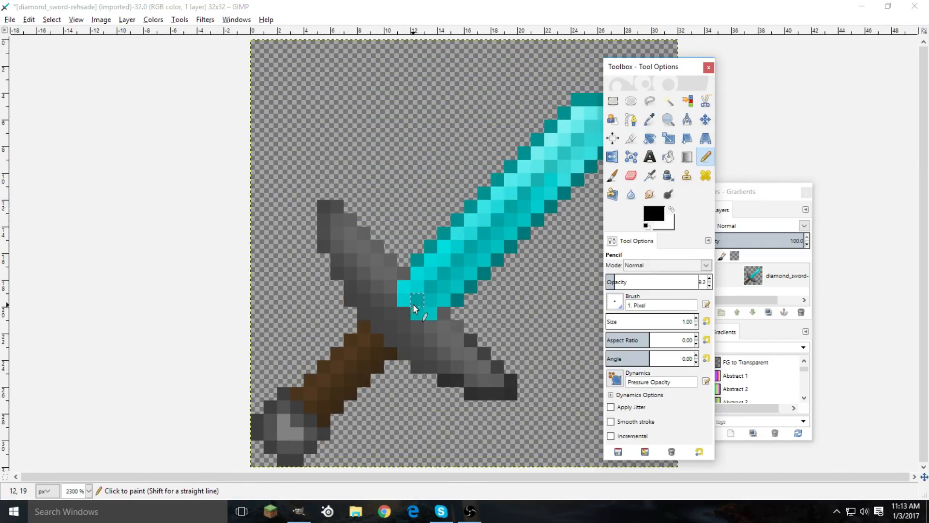
Paste the copied original guard back over the sword and anchor it onto the layer
key("ctrl+v")
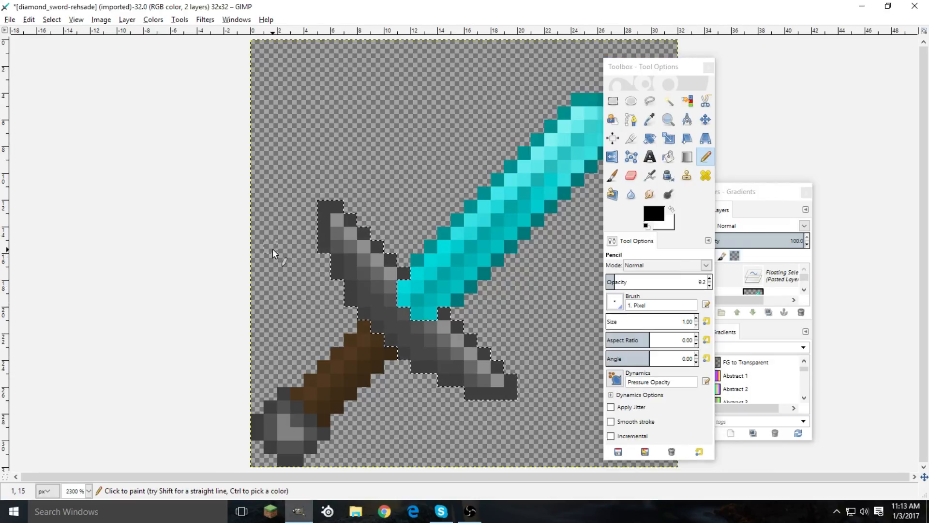
key("r")
left_click(238, 269)
key("n")
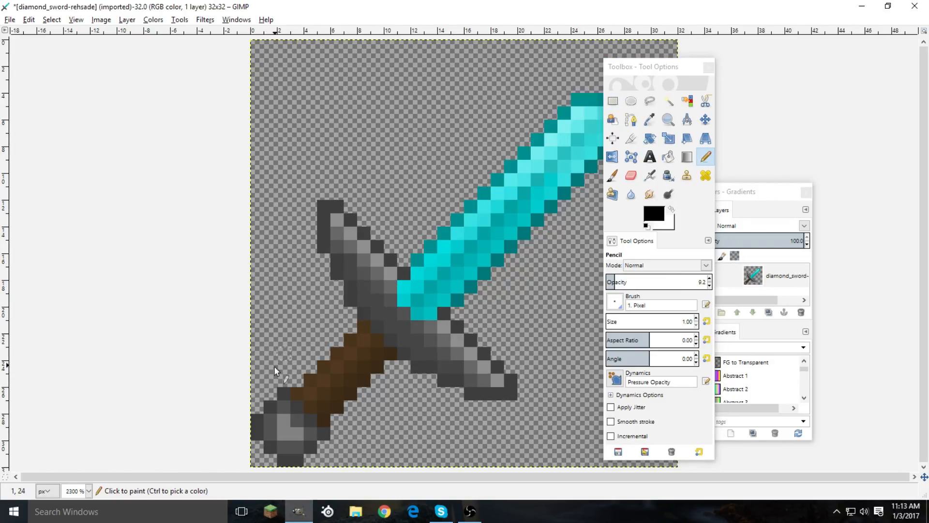
Pick a dark grey from the pommel and blend its highlight and surrounding shading with the Pencil at 21.3 opacity
scroll(183, 335, "up", 3)
left_click(99, 367, "ctrl")
left_click(136, 406)
left_click(628, 282)
scroll(97, 416, "up", 1)
scroll(96, 416, "down", 4)
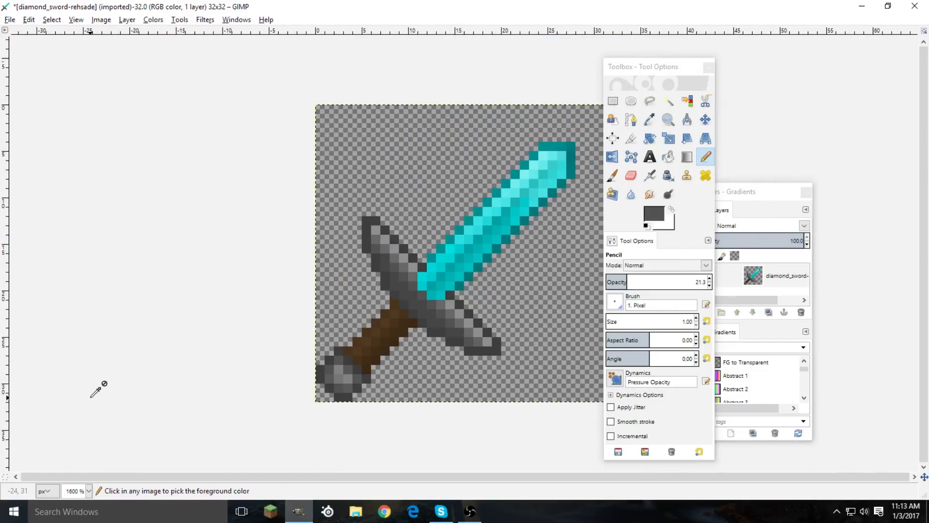
scroll(92, 396, "down", 3)
scroll(181, 431, "up", 4)
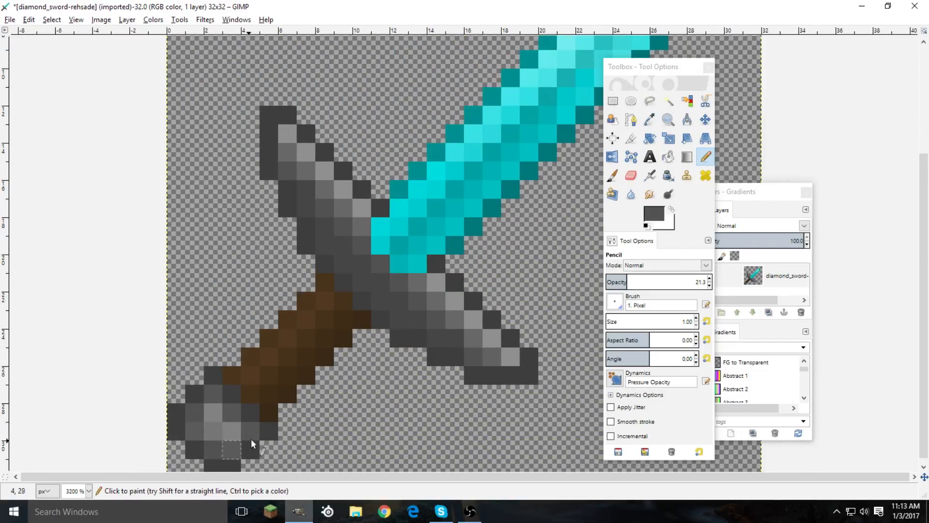
Examine the whole sword's shading from a distance and up close, comparing the guard and pommel with the blade
scroll(221, 388, "down", 3)
key("r")
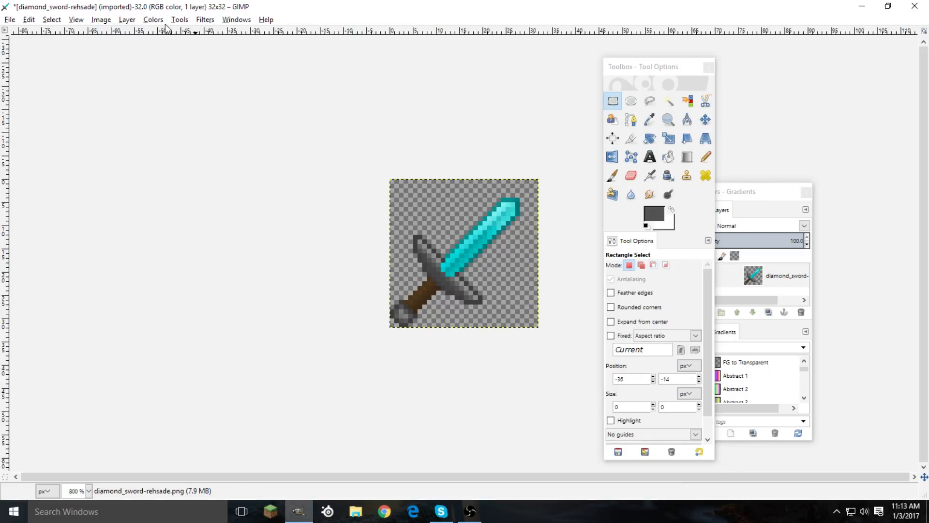
scroll(319, 140, "up", 2)
scroll(314, 151, "down", 1)
scroll(312, 153, "down", 3)
scroll(310, 155, "up", 5)
scroll(307, 155, "down", 4)
scroll(300, 147, "up", 3)
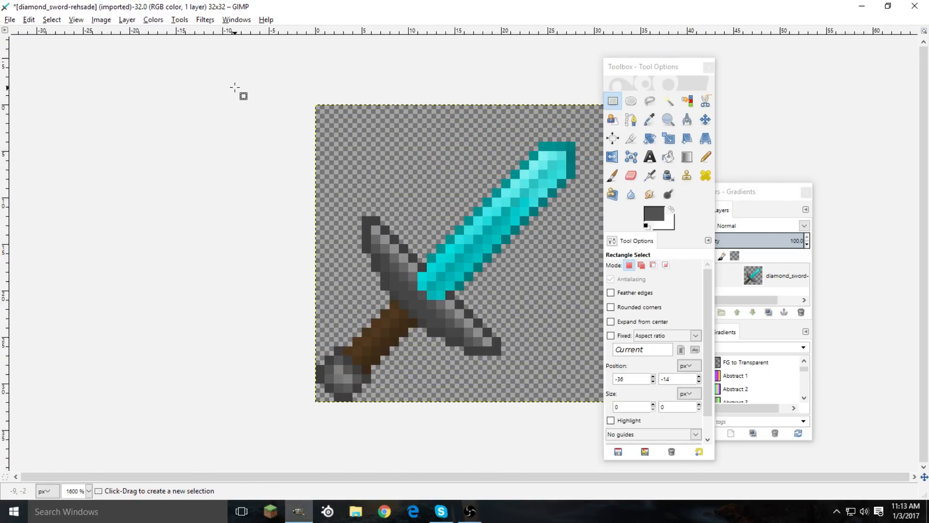